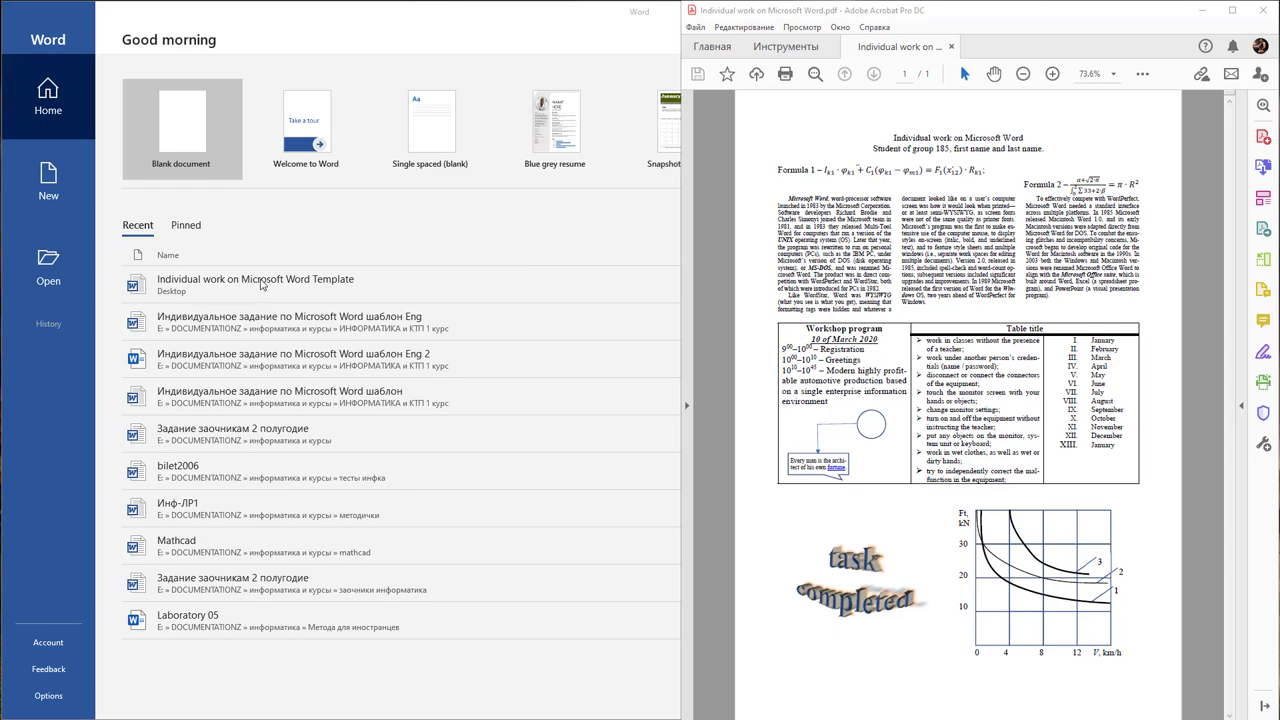
- Open the 'Individual work on Microsoft Word Template' document from the Recent list
click(260, 285)
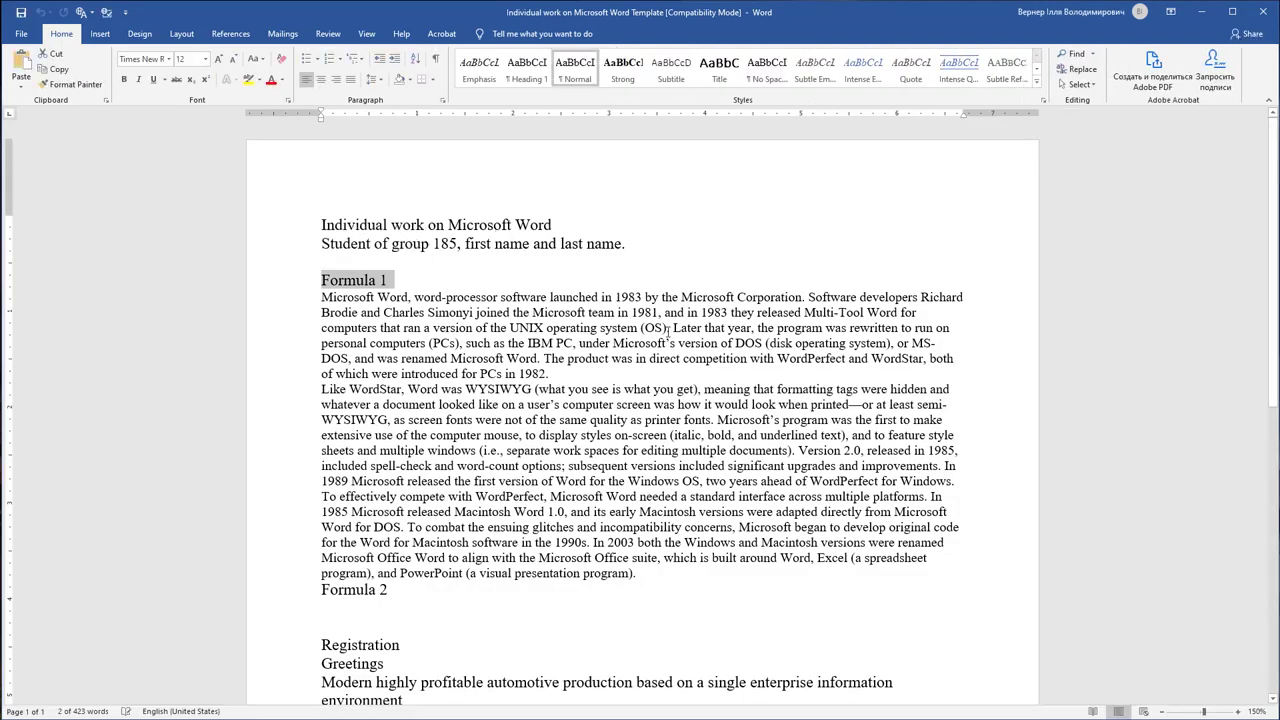
scroll(520, 370, down, 5)
scroll(571, 391, up, 5)
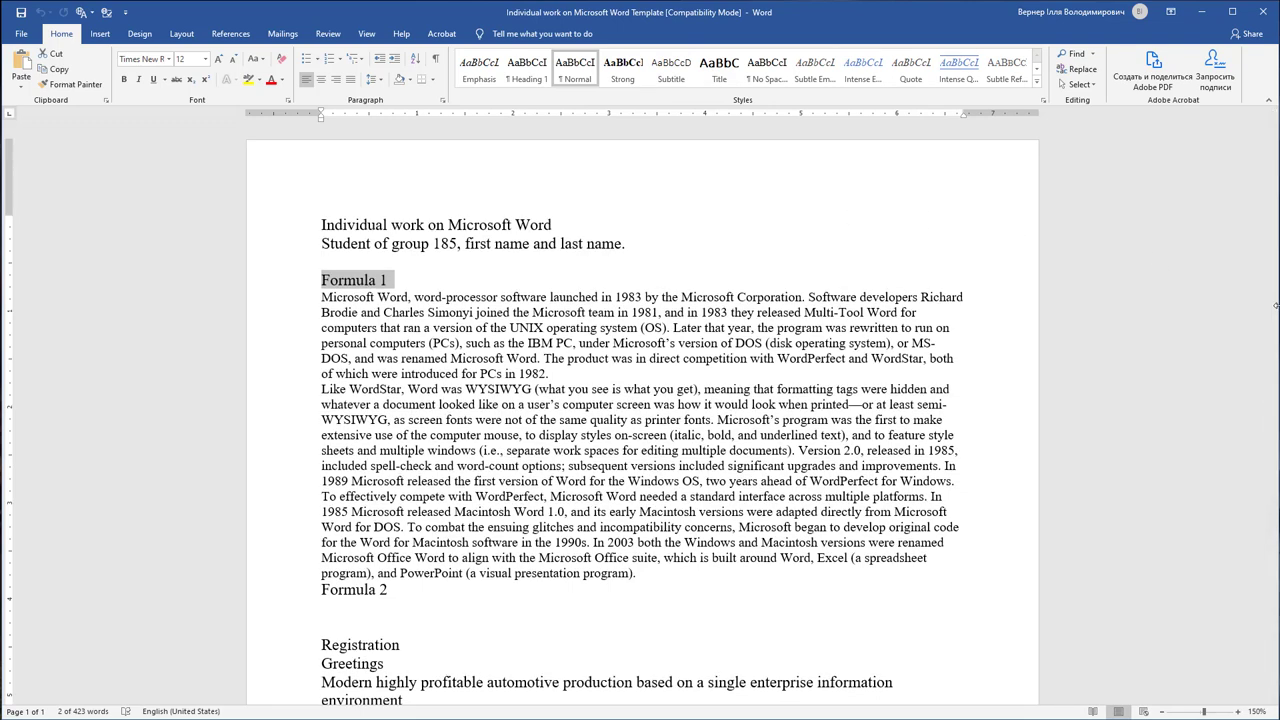
- Snap Word to the left half of the screen with the reference PDF on the right
key(super+Left)
click(716, 286)
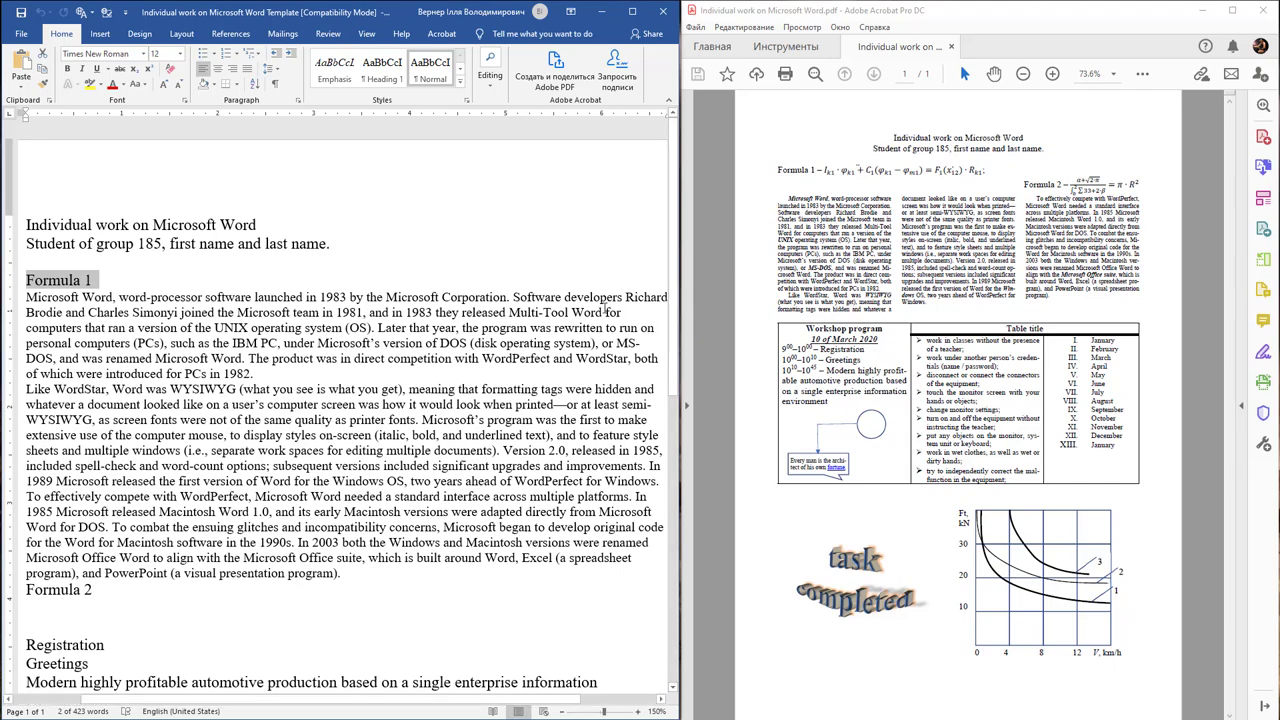
click(500, 295)
scroll(425, 290, down, 2)
scroll(425, 290, down, 2)
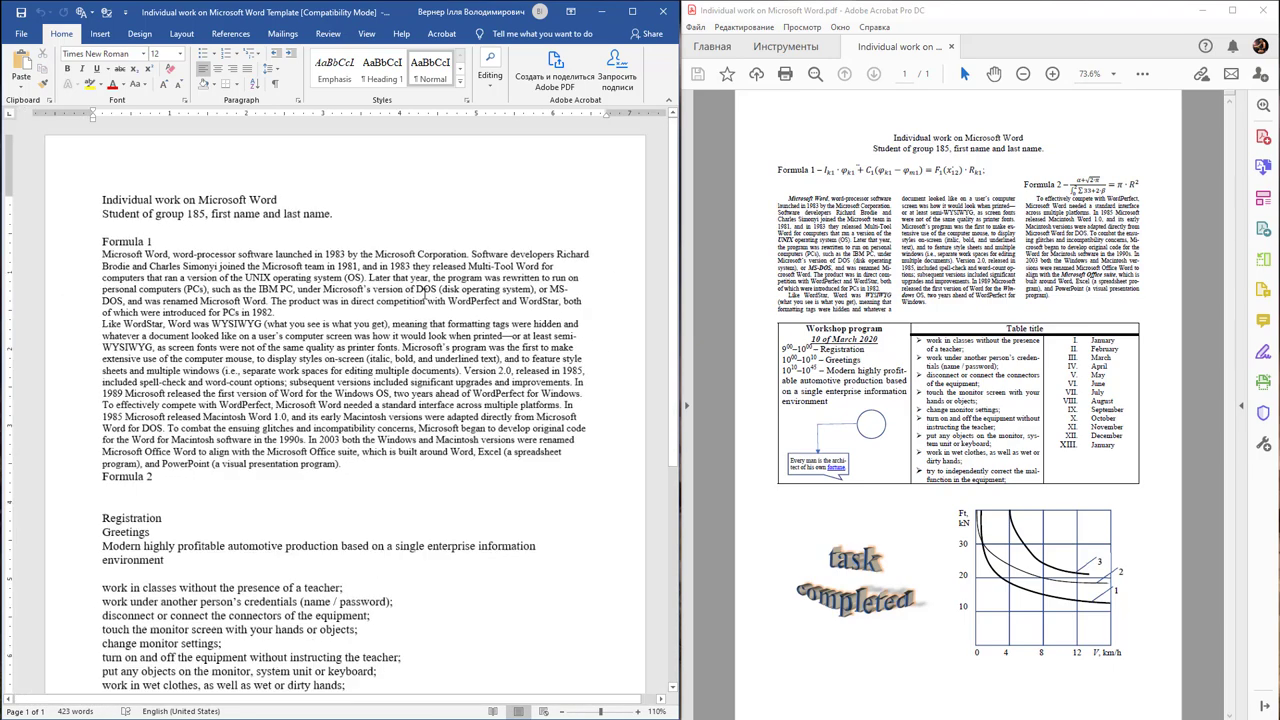
scroll(425, 290, up, 1)
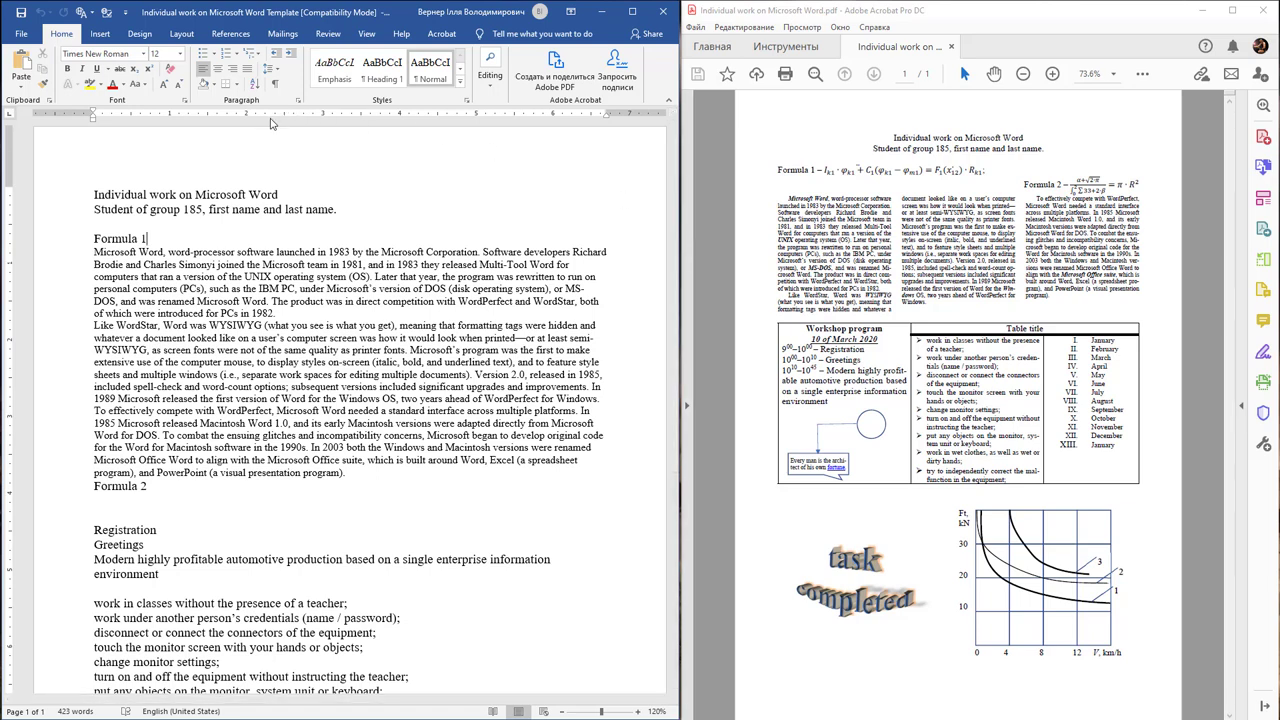
- Look through the view options and Page Setup paper size without changing anything
click(367, 34)
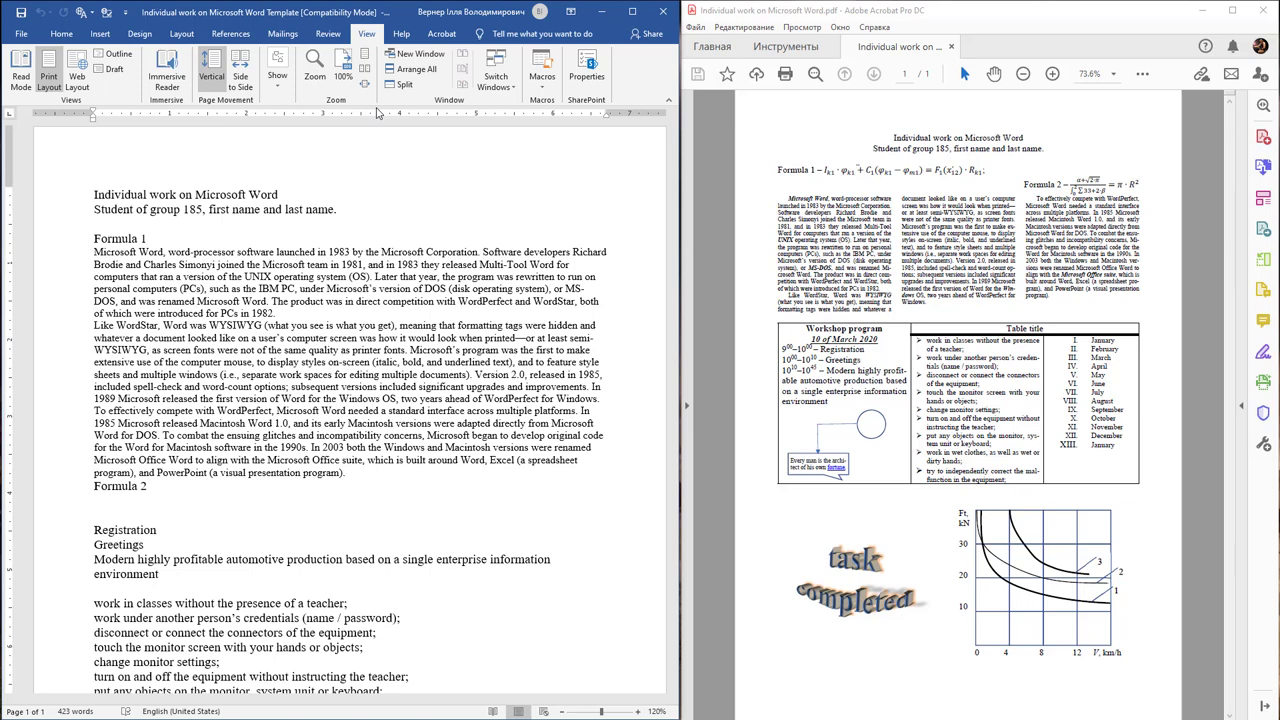
click(277, 88)
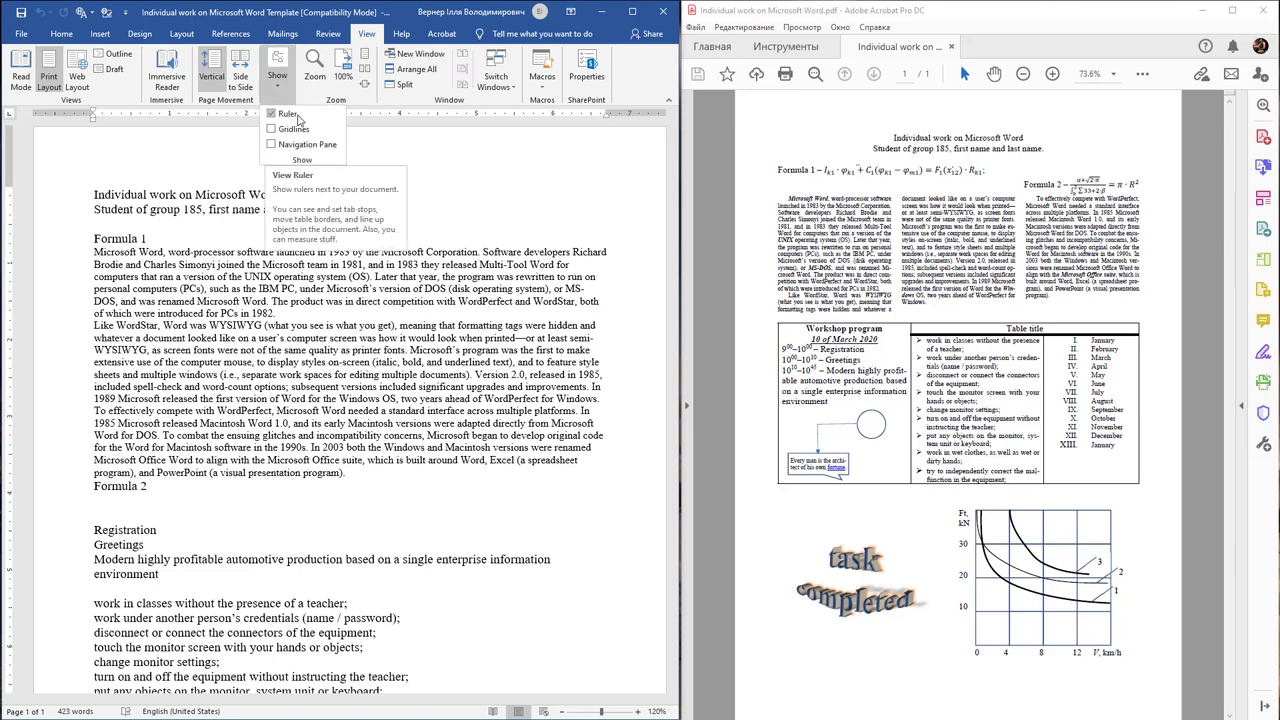
click(439, 177)
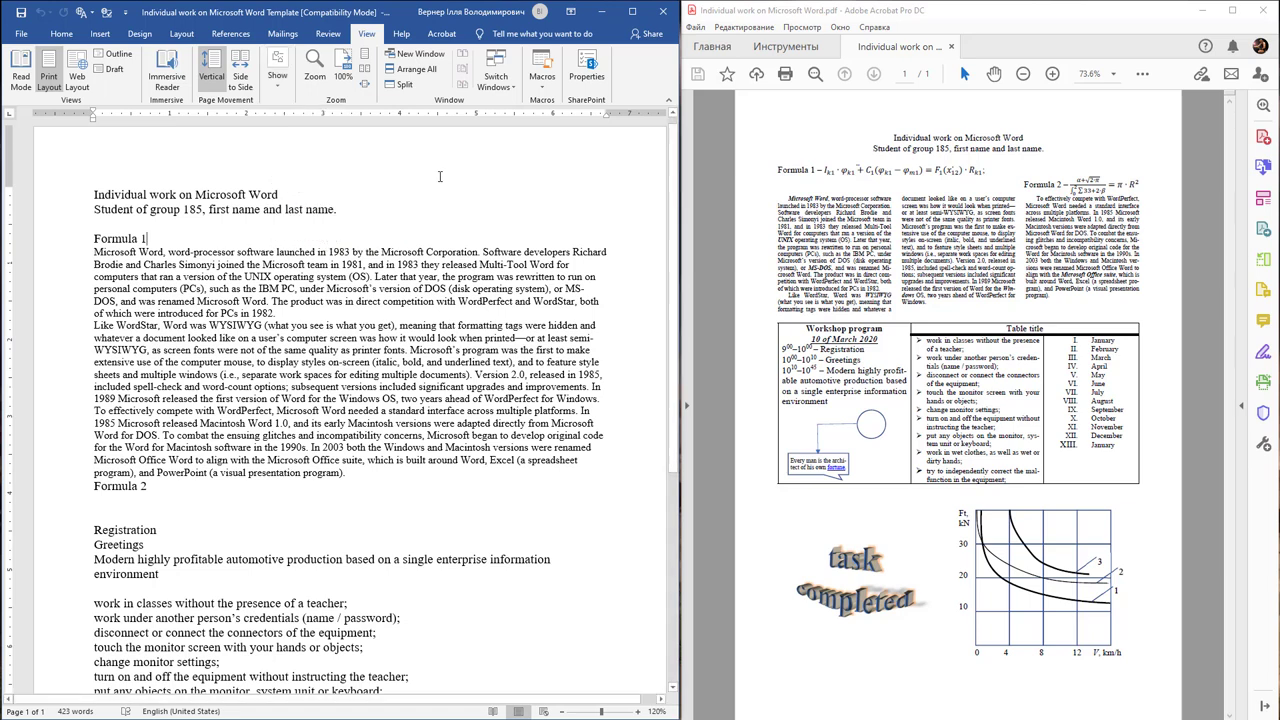
double_click(356, 114)
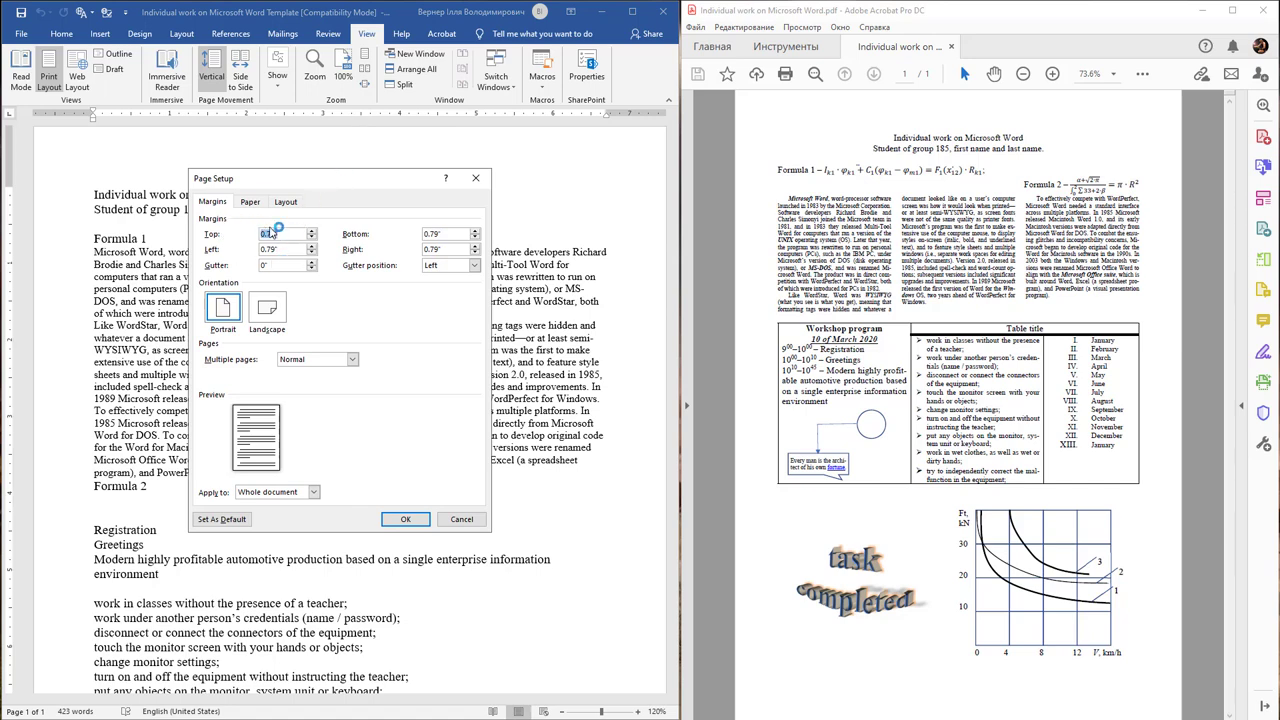
click(251, 203)
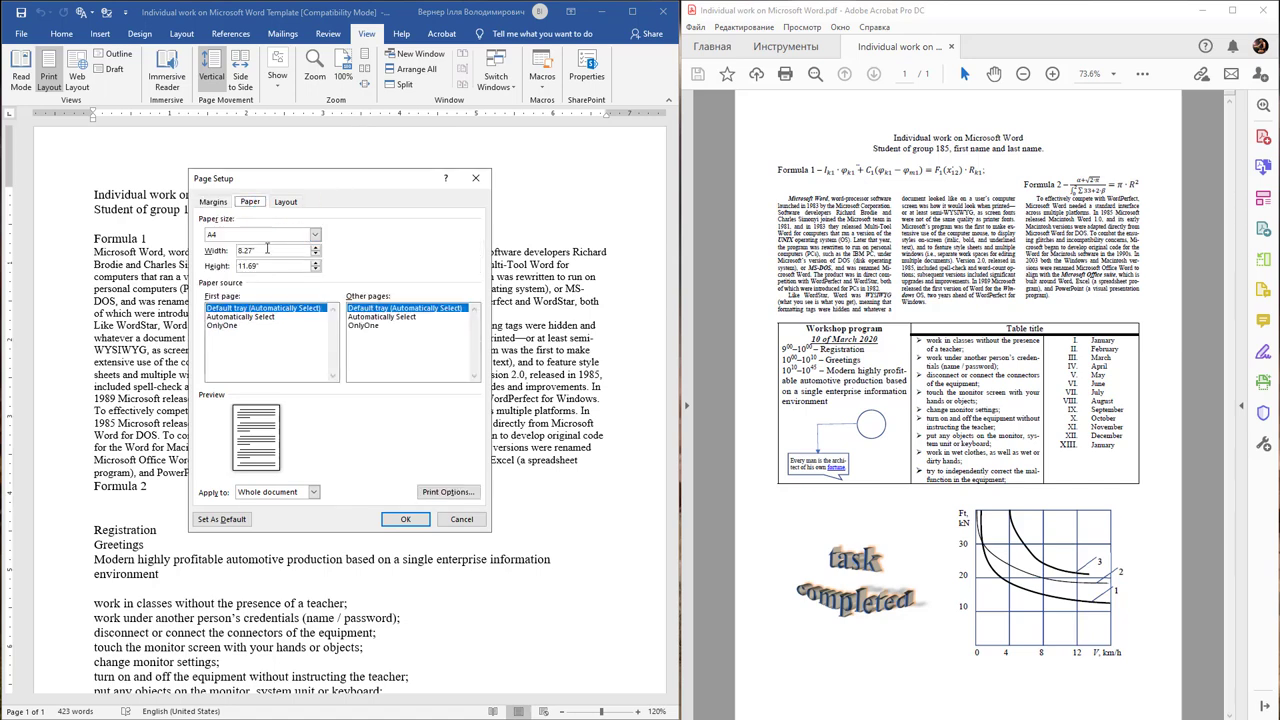
drag(267, 249, 208, 249)
click(476, 178)
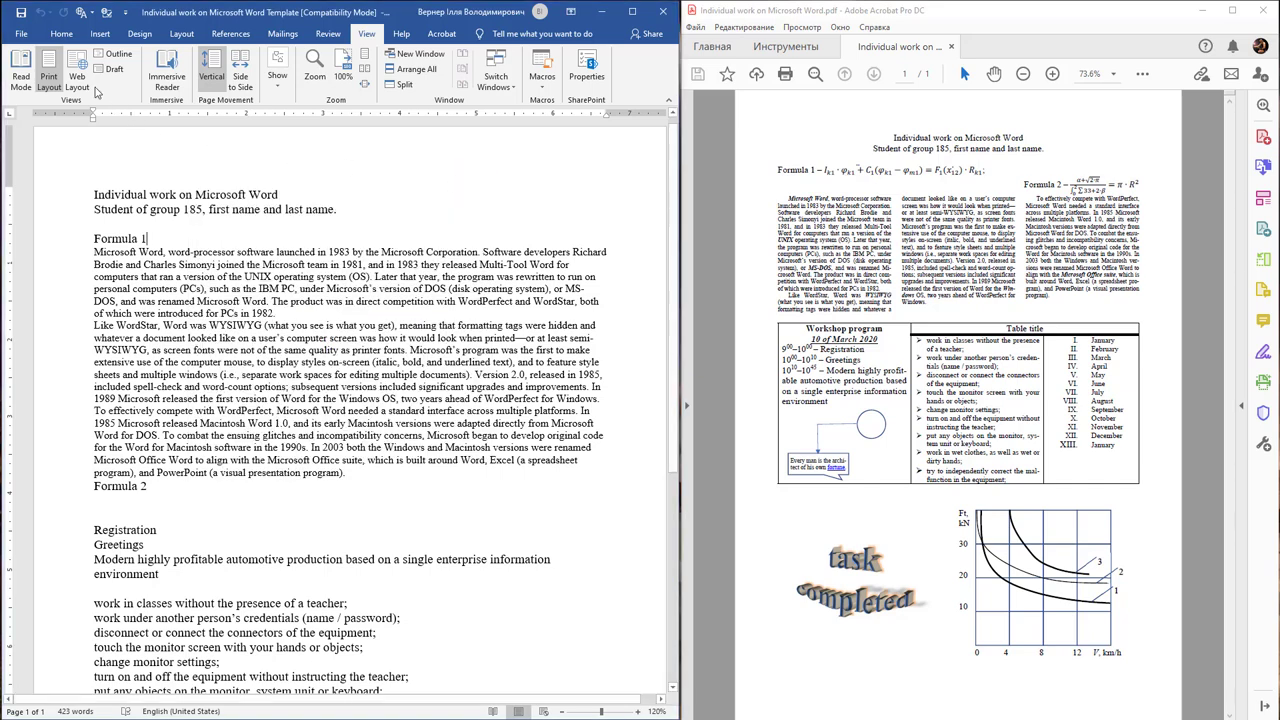
- In Advanced options, set measurement units to Millimeters and turn on Show text boundaries
click(20, 36)
key(Escape)
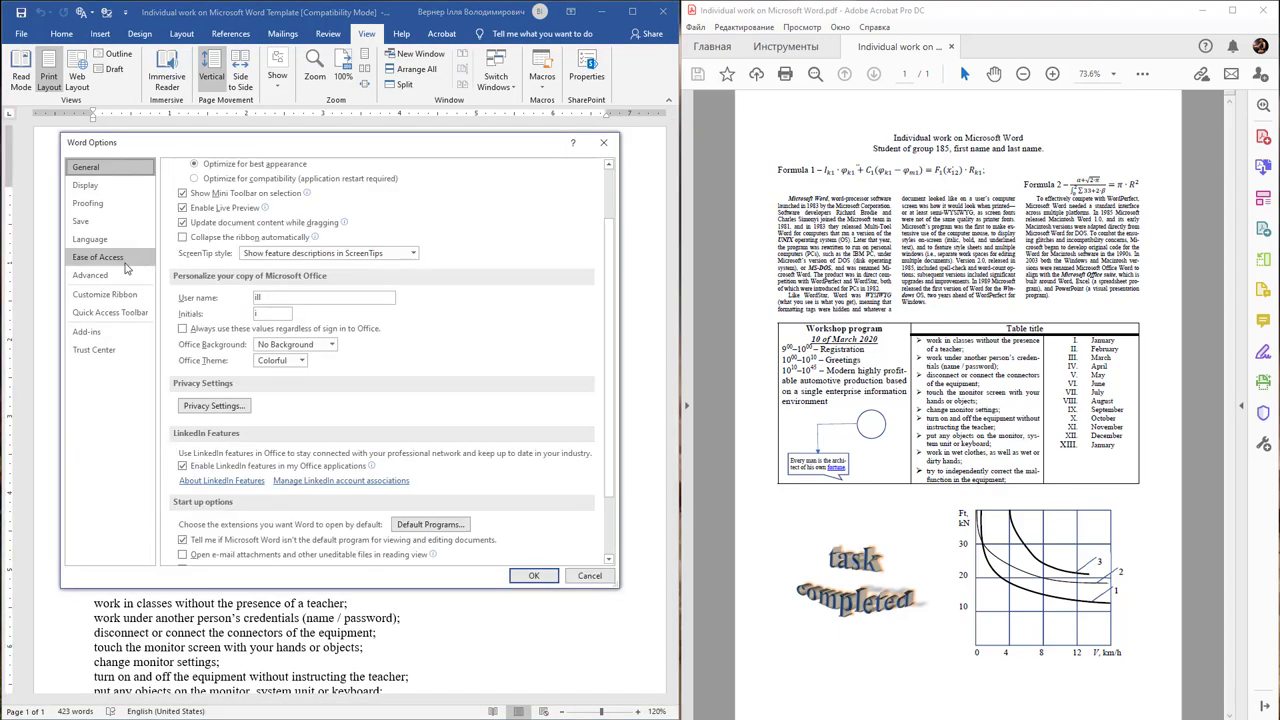
click(92, 275)
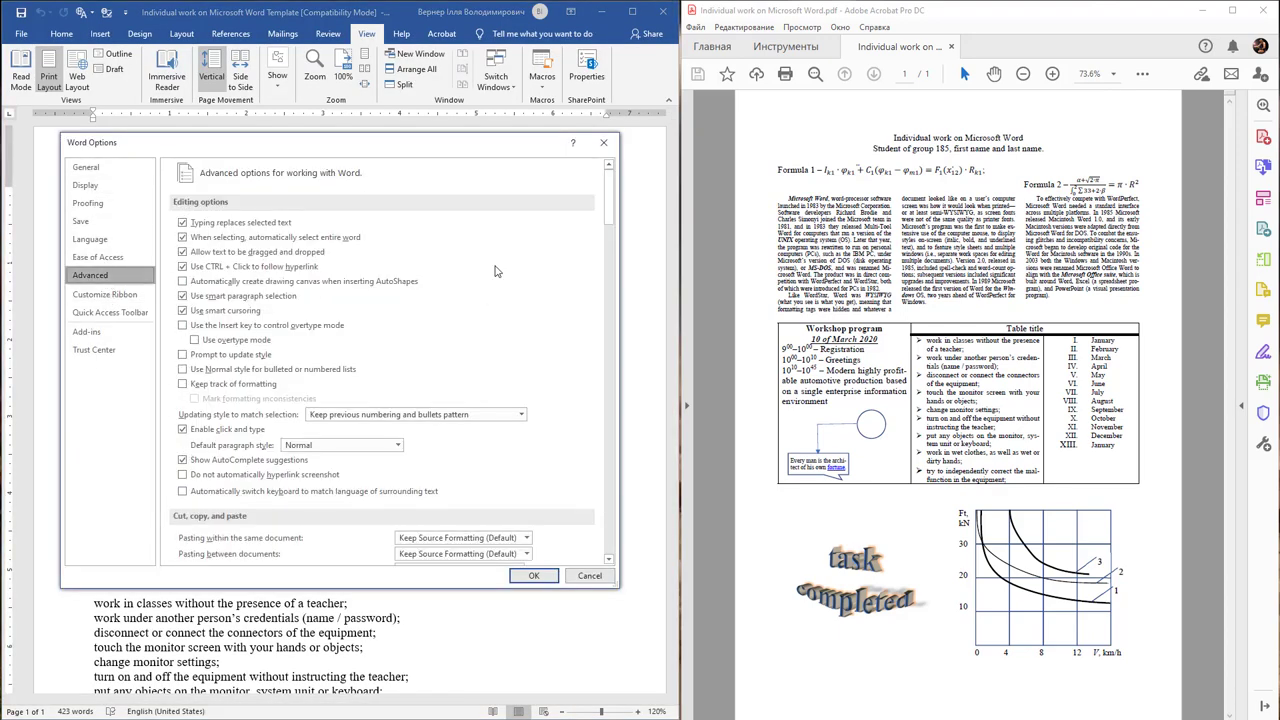
drag(609, 207, 614, 297)
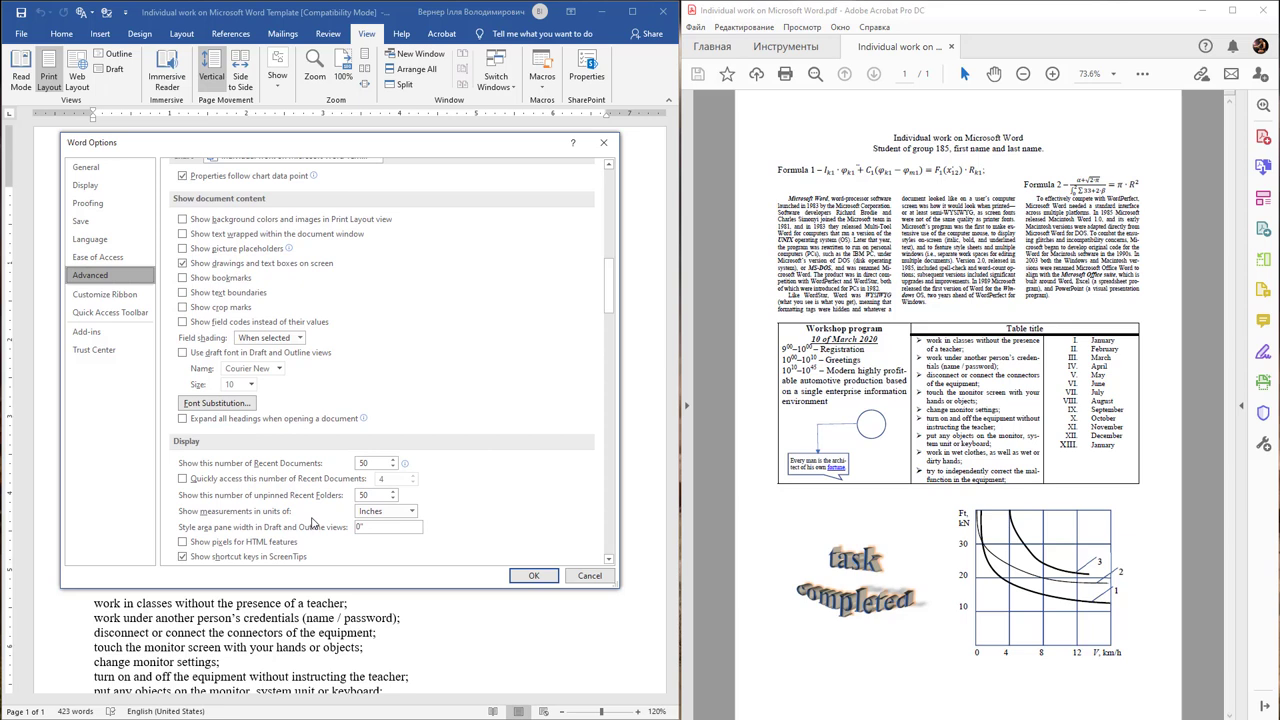
click(382, 513)
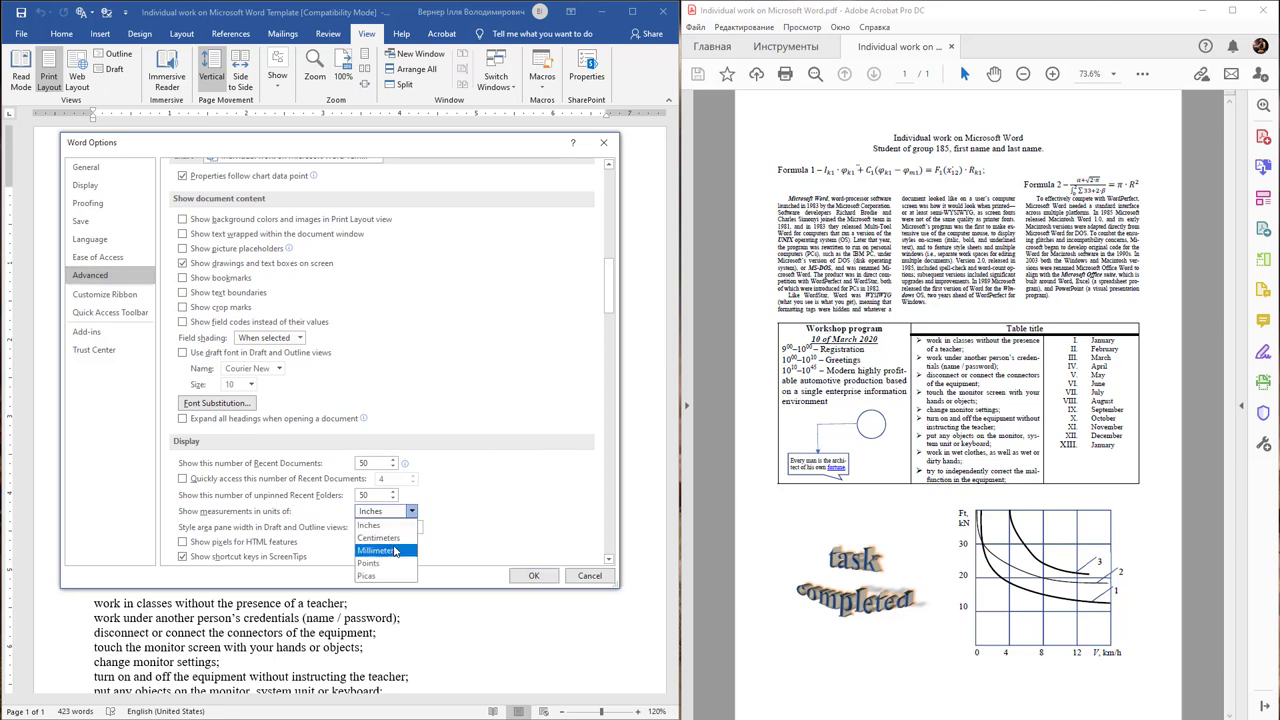
click(394, 550)
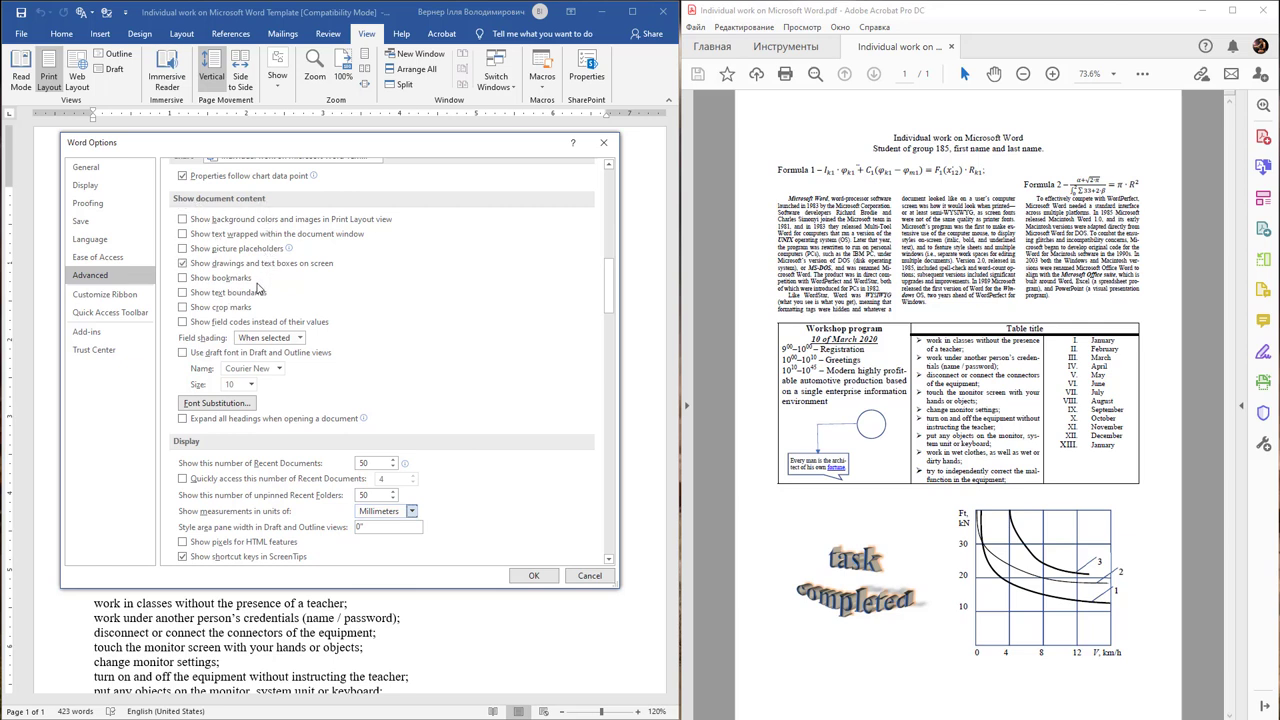
click(220, 293)
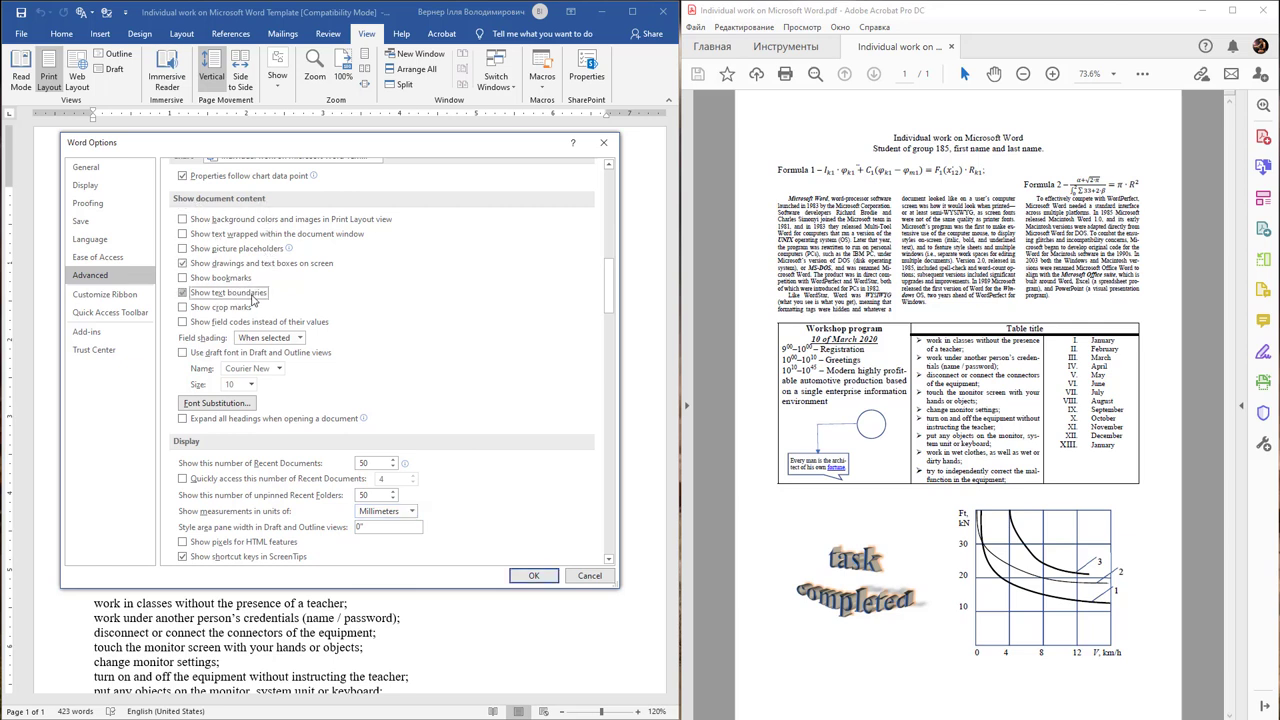
click(533, 576)
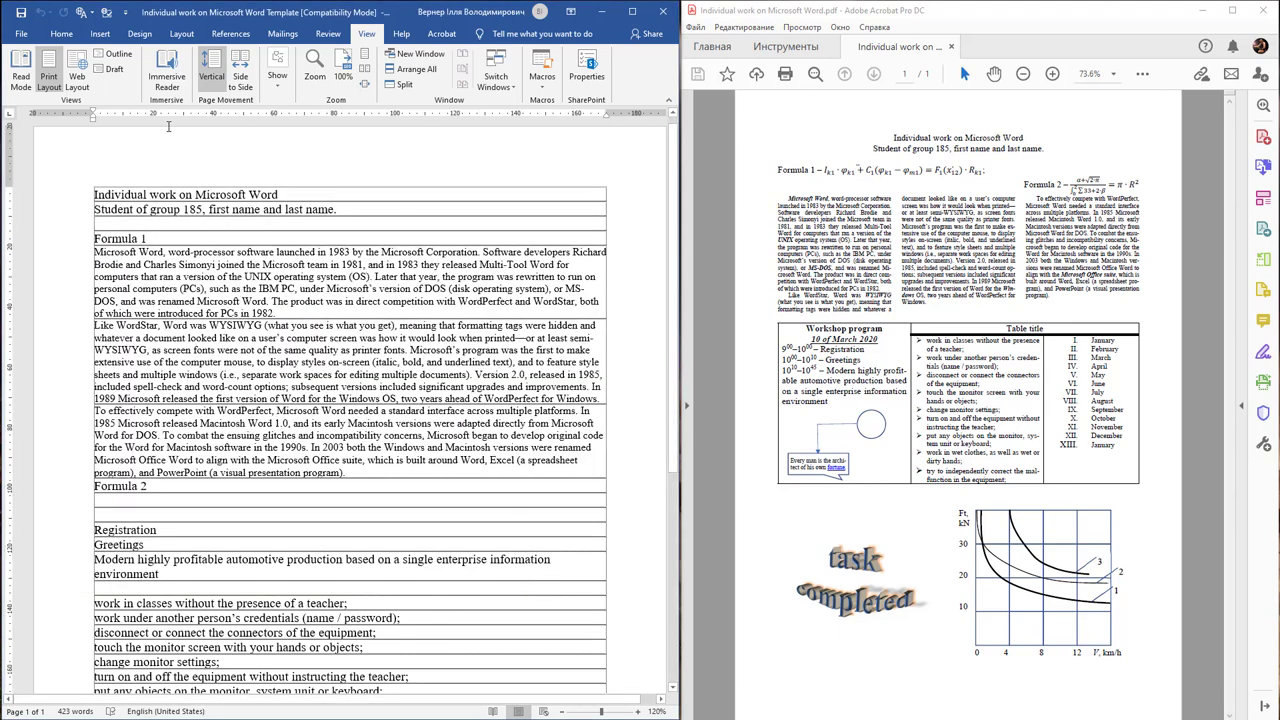
- Open Page Setup from the ruler and keep the paper size at A4
click(64, 41)
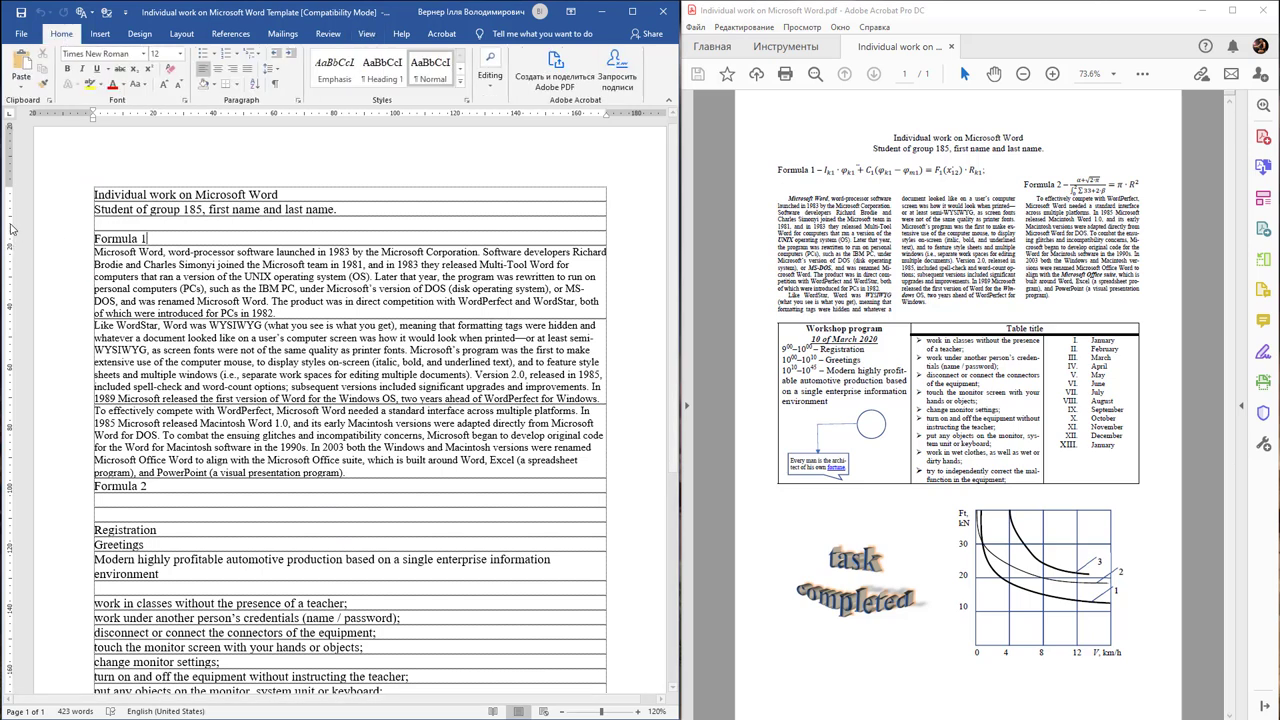
double_click(10, 232)
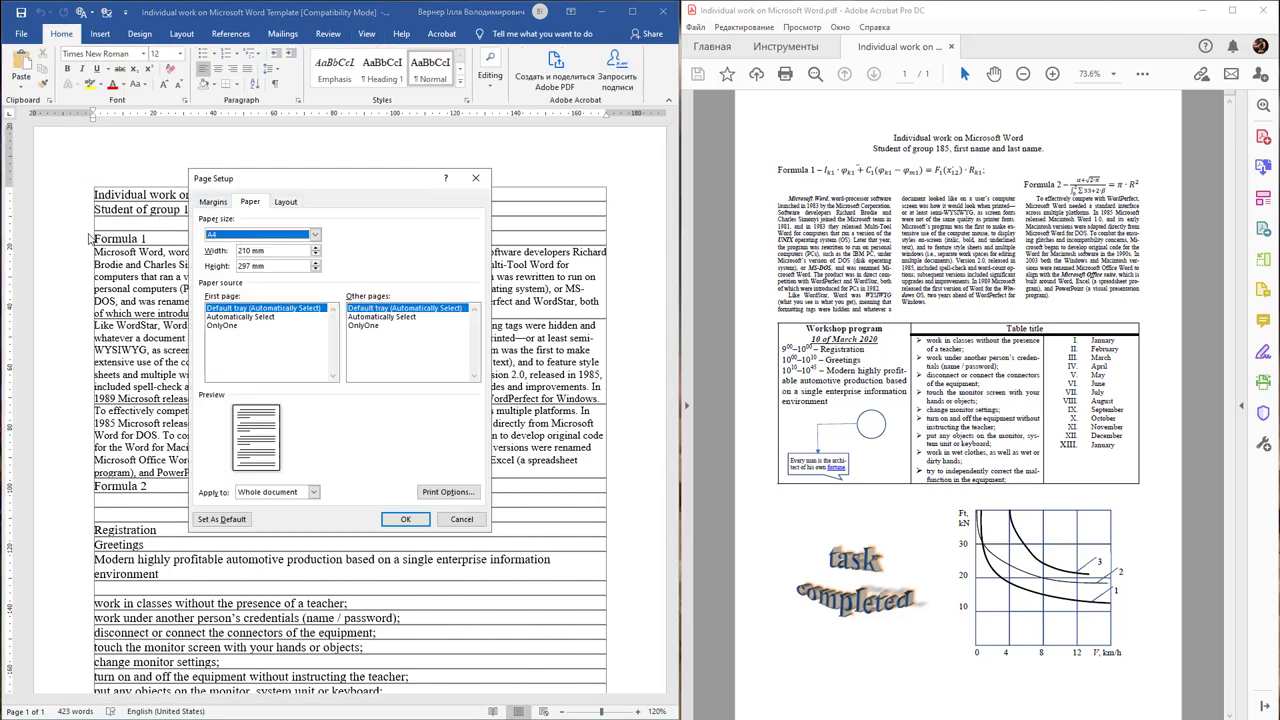
click(269, 238)
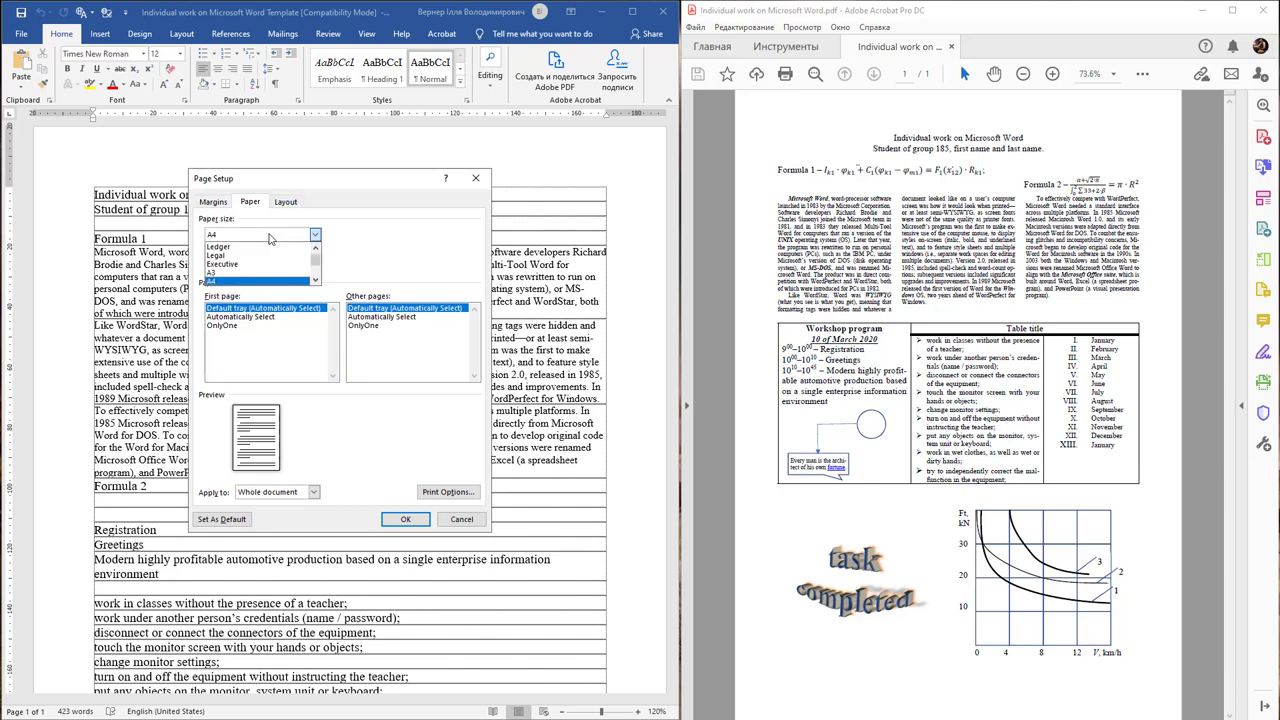
click(269, 238)
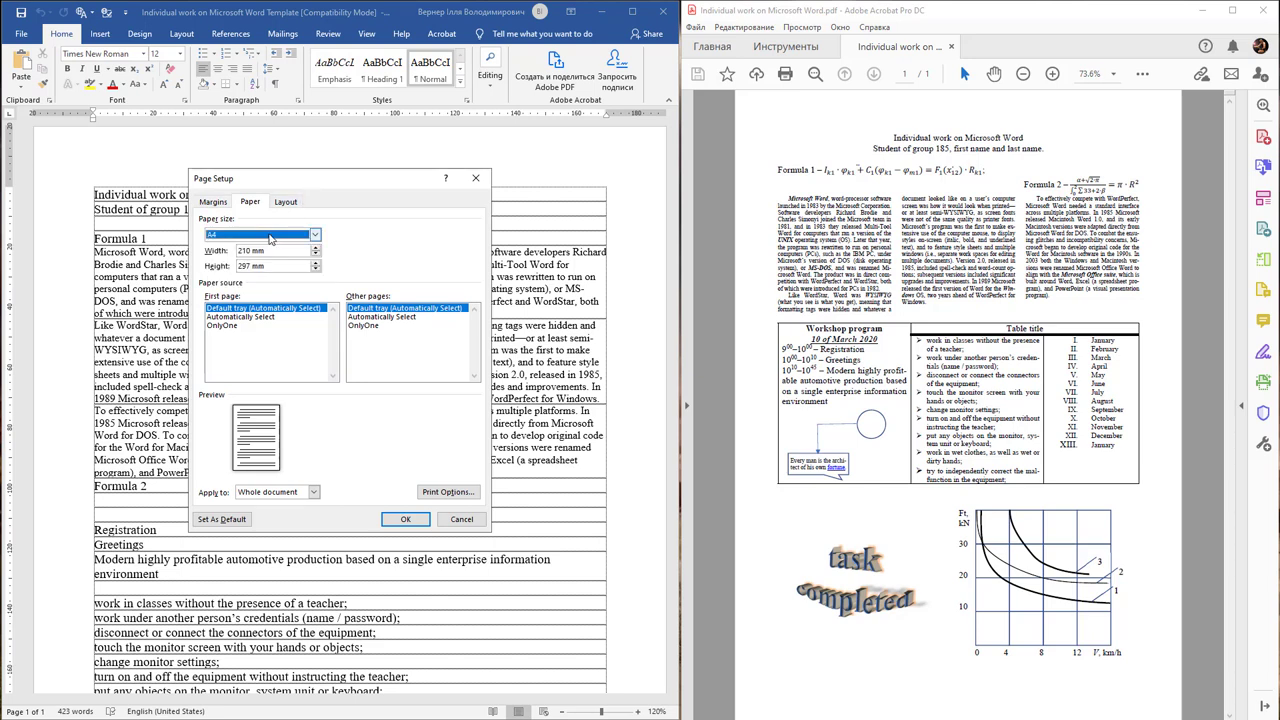
- Set the Top, Bottom, Left and Right margins to 20 mm and apply them
click(216, 202)
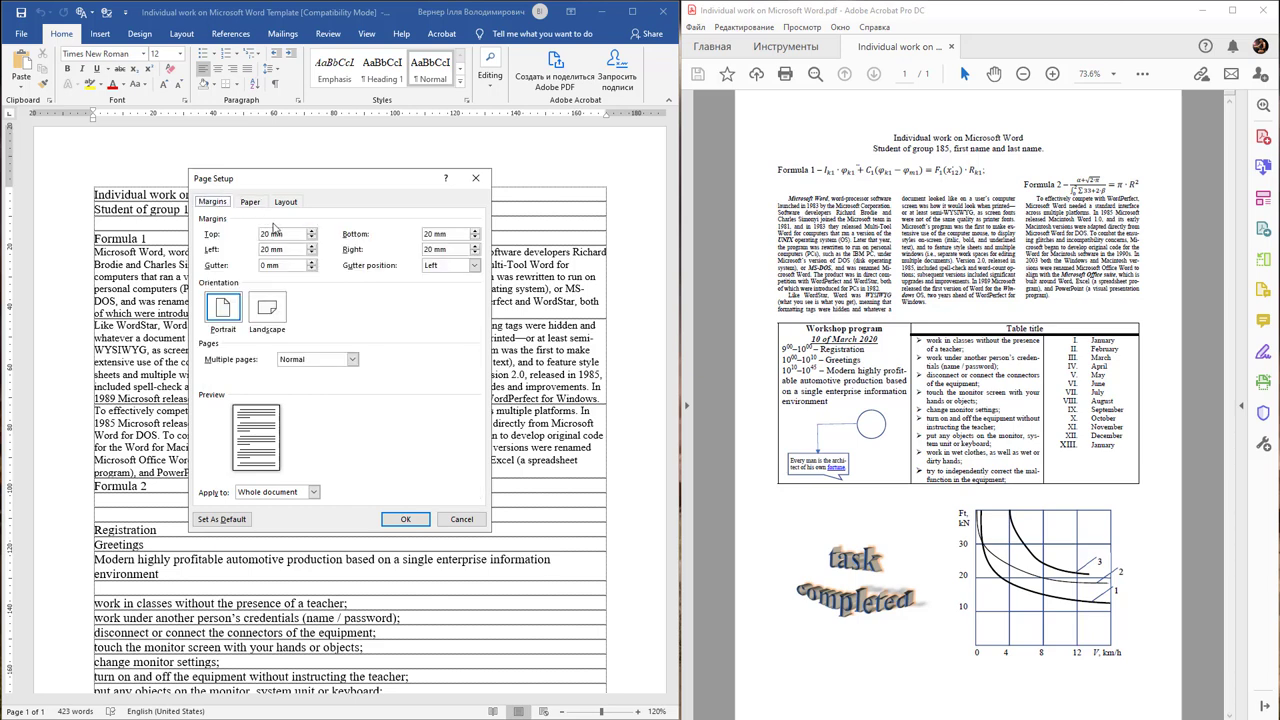
drag(291, 234, 235, 236)
text(20)
key(Tab)
text(20)
key(Tab)
text(20)
key(Tab)
text(20)
key(Tab)
click(405, 520)
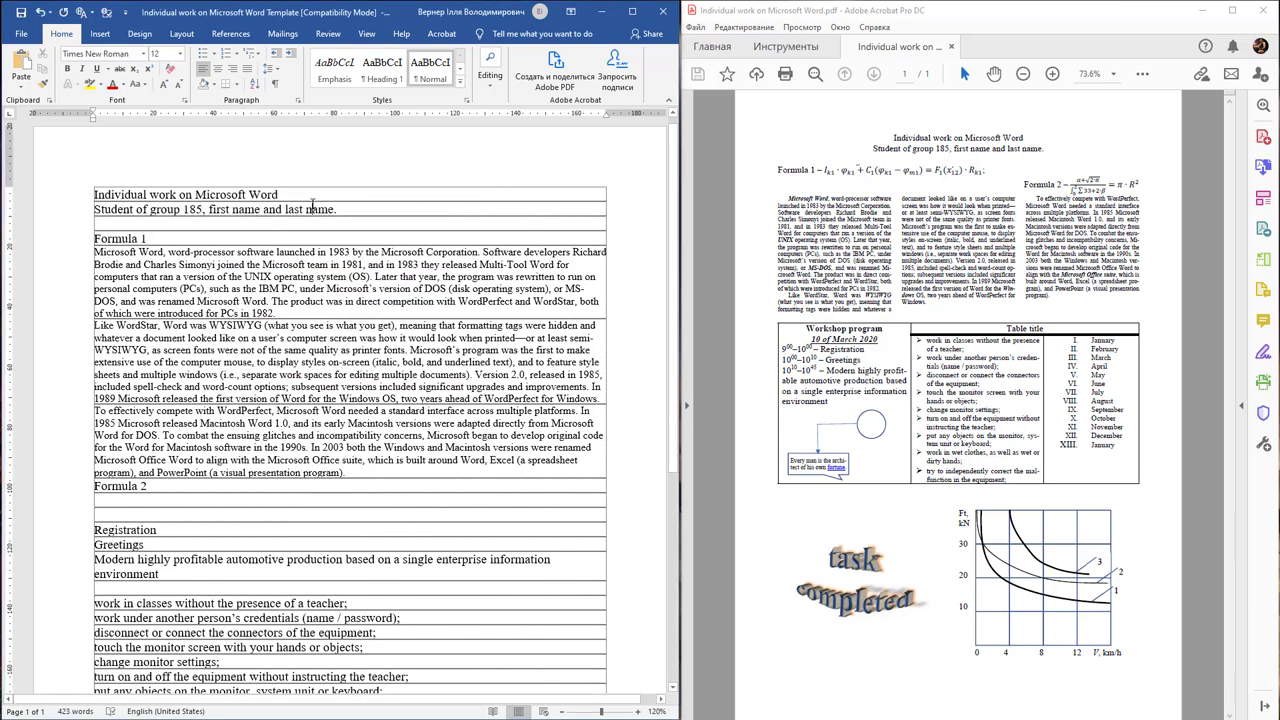
- Centre the two title lines of the document
drag(70, 195, 80, 214)
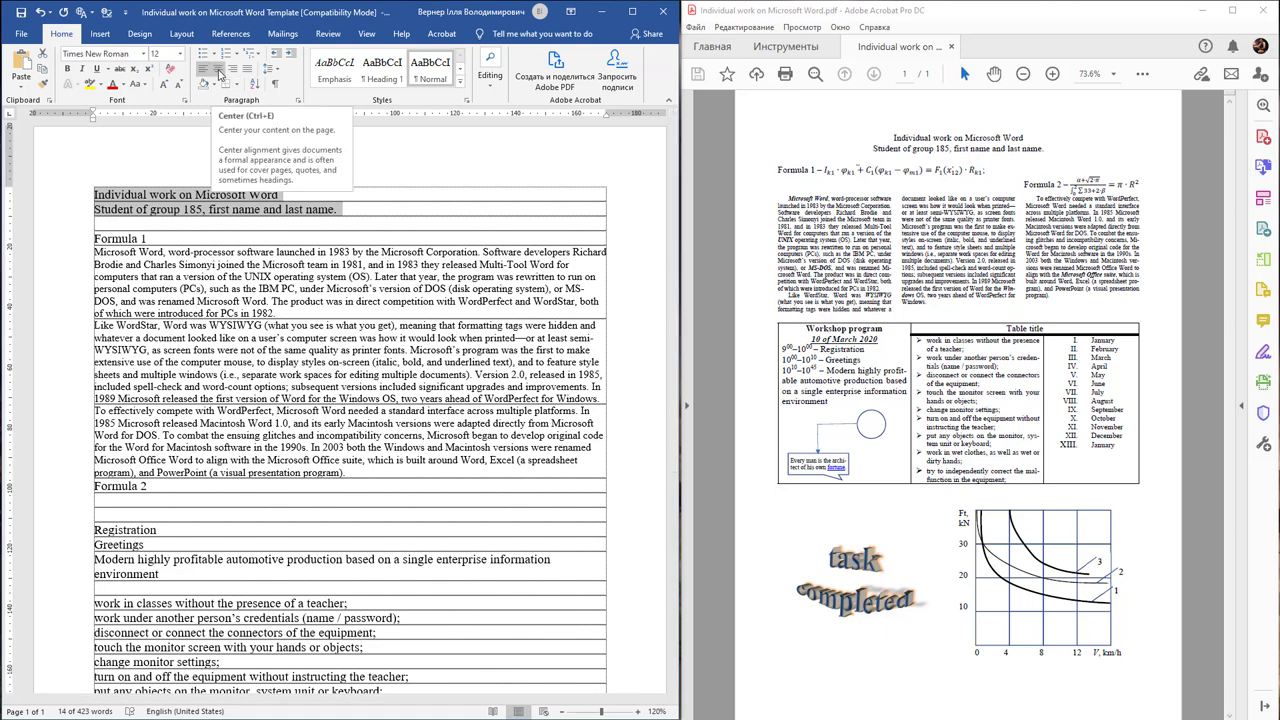
click(219, 72)
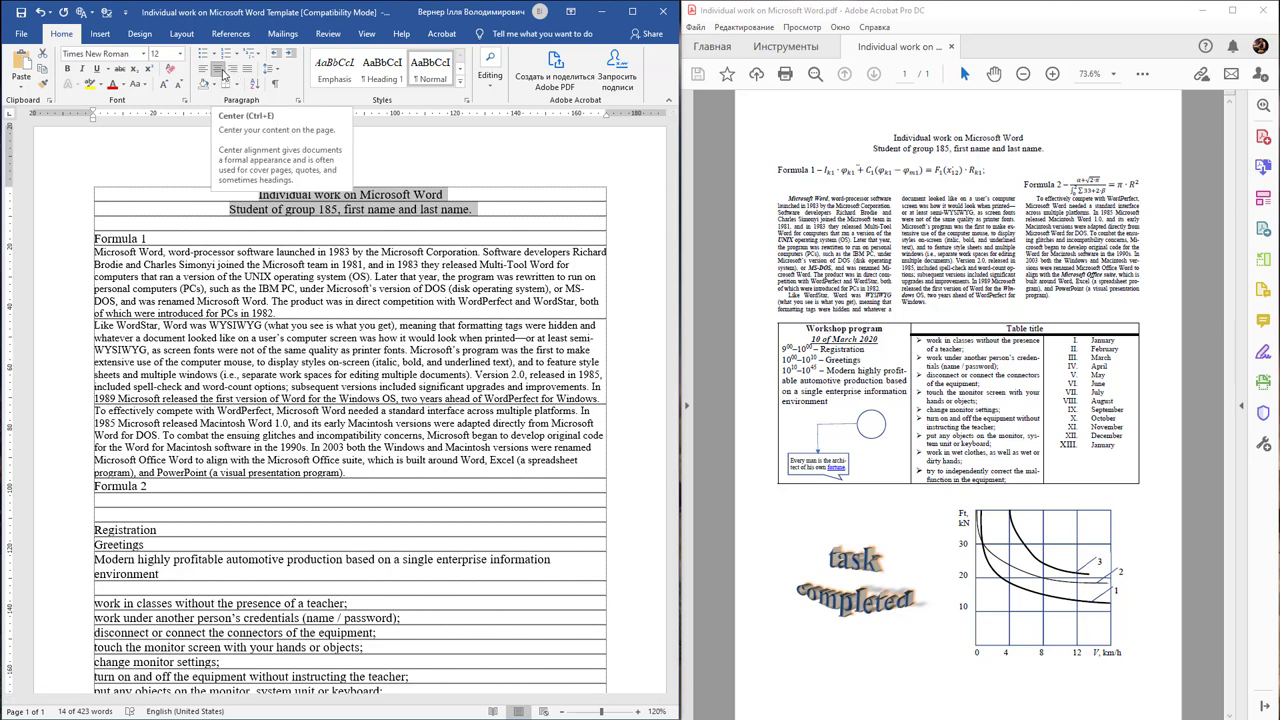
click(381, 216)
scroll(381, 216, up, 1)
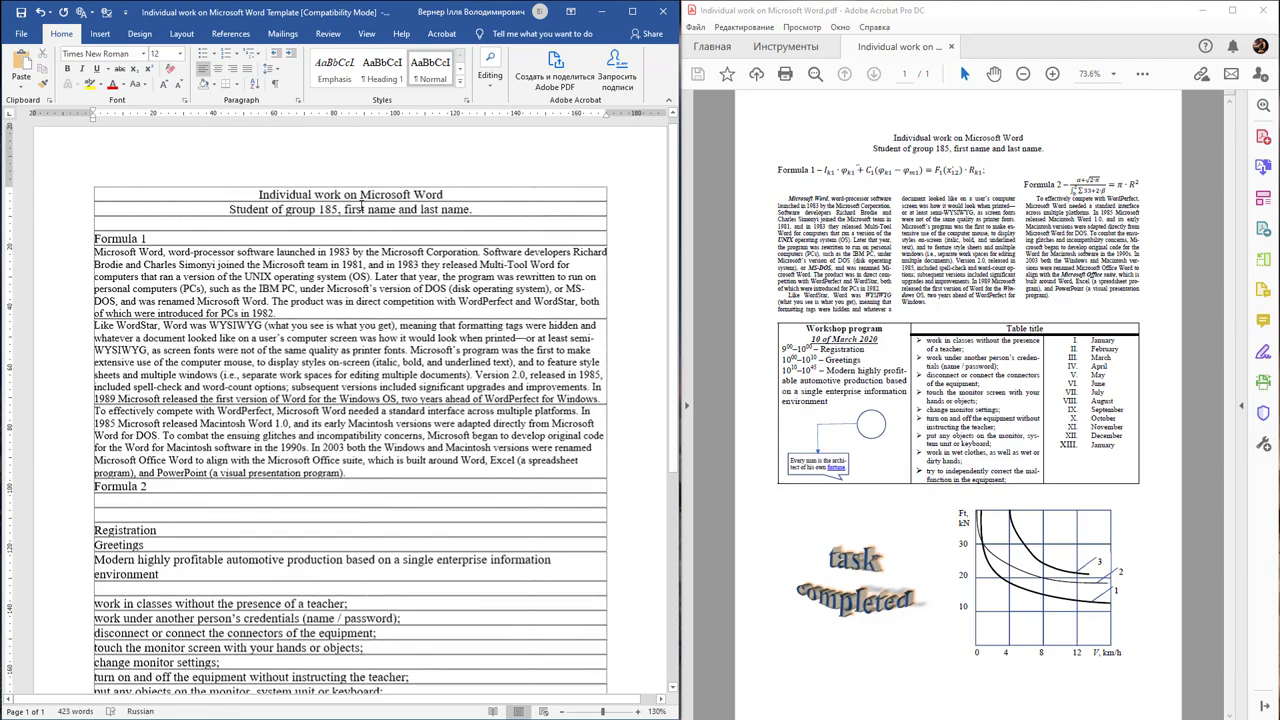
scroll(350, 214, up, 2)
scroll(306, 210, up, 2)
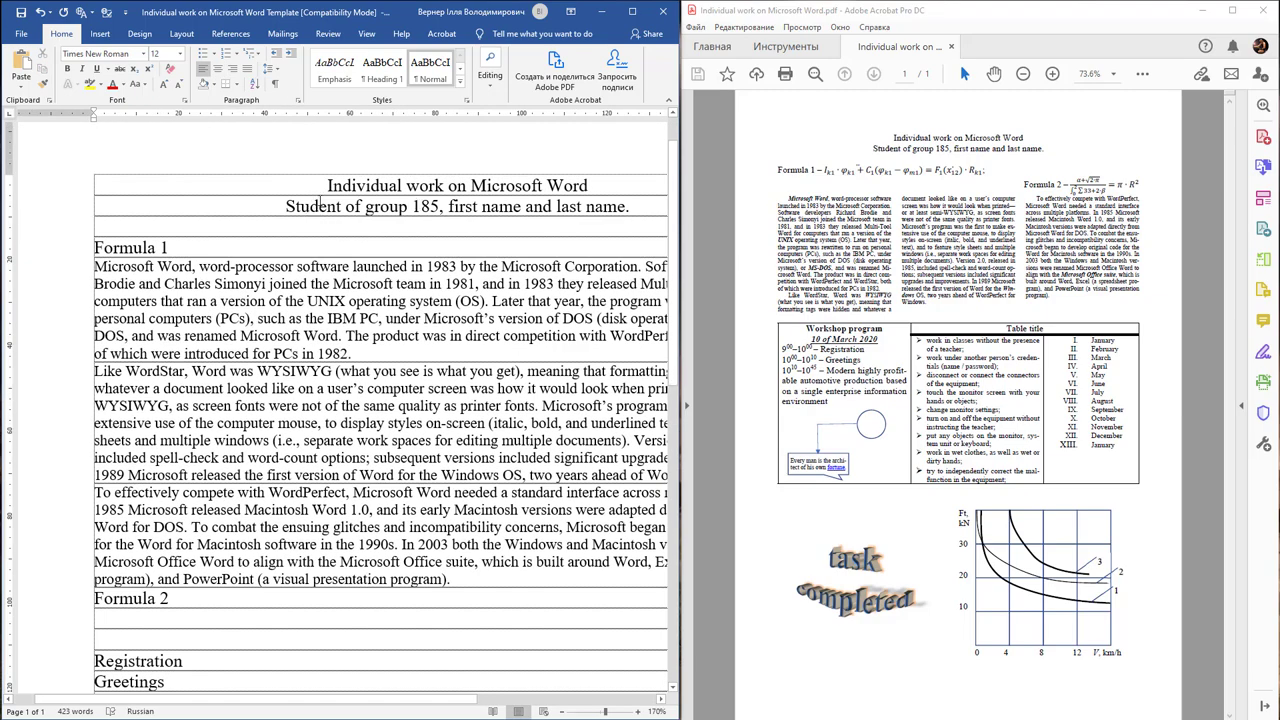
- Capitalise 'first' and 'last' to First and Last in the group 185 student line
double_click(427, 206)
drag(452, 209, 530, 206)
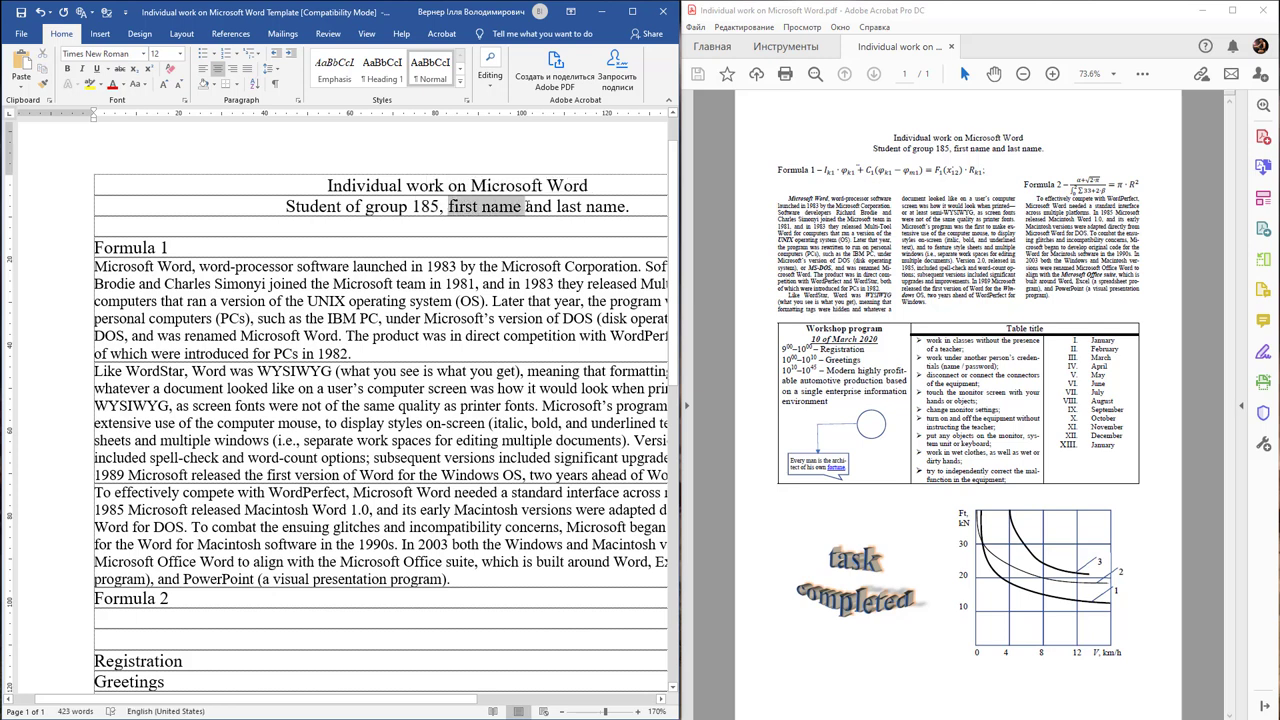
click(447, 207)
key(Delete)
text(F)
click(560, 207)
key(Delete)
text(L)
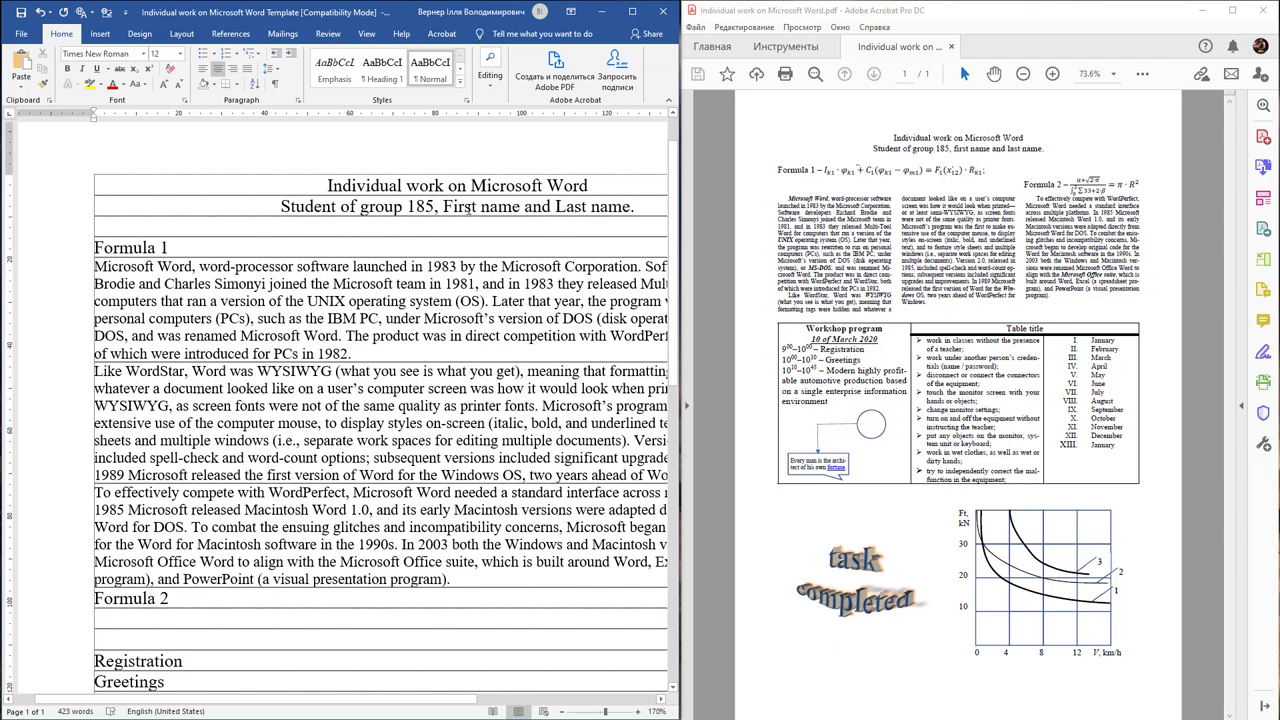
click(225, 241)
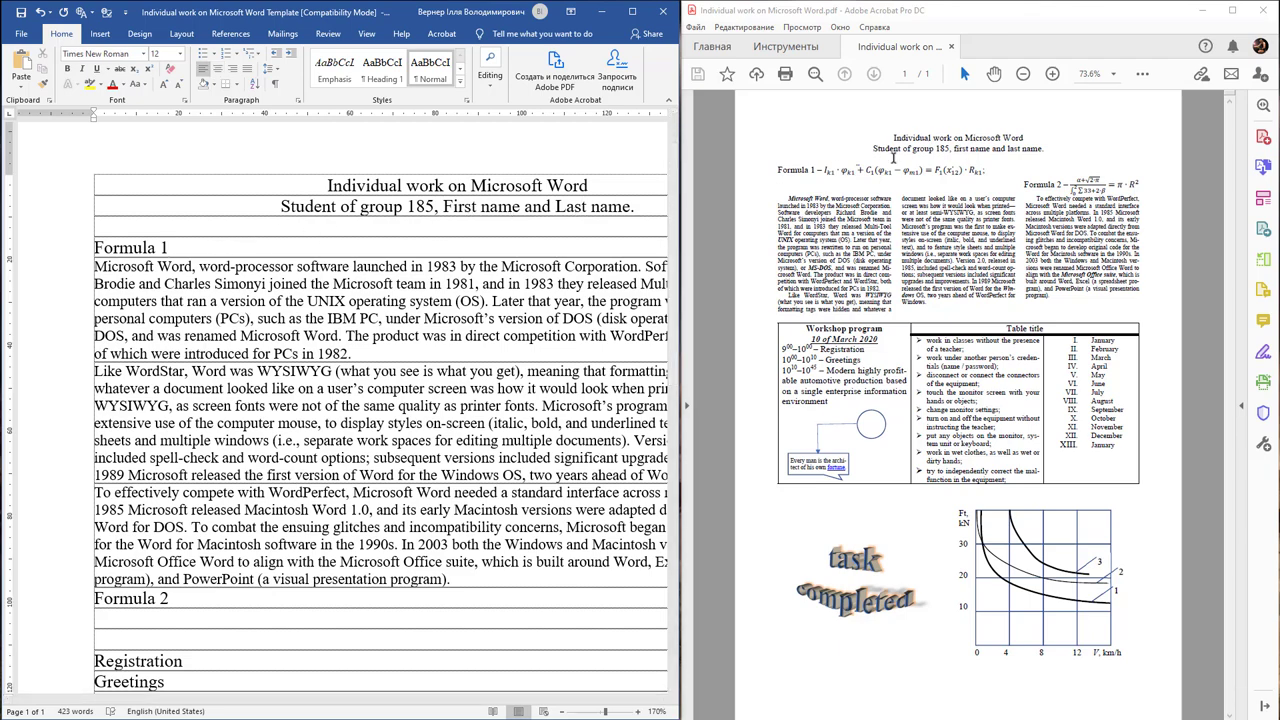
click(876, 172)
- Enlarge the PDF formula, try the Insert equation options after Formula 1, then go to File
scroll(850, 165, up, 5)
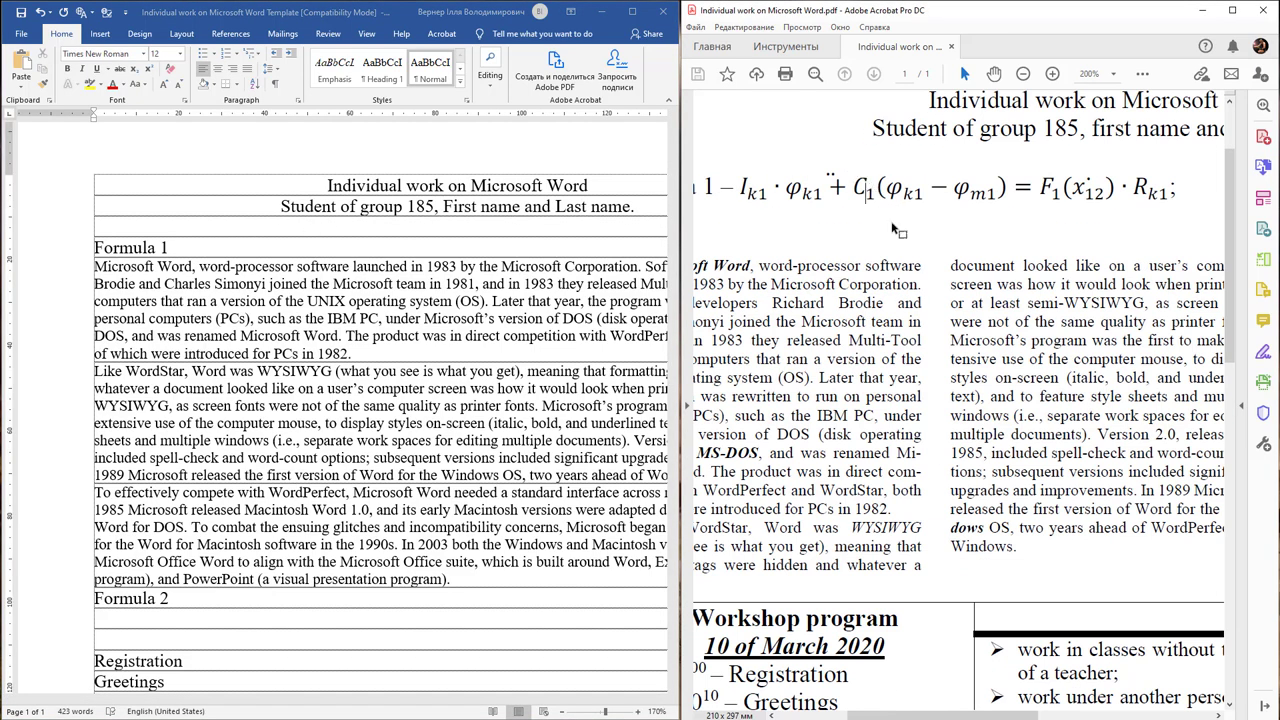
drag(886, 717, 896, 718)
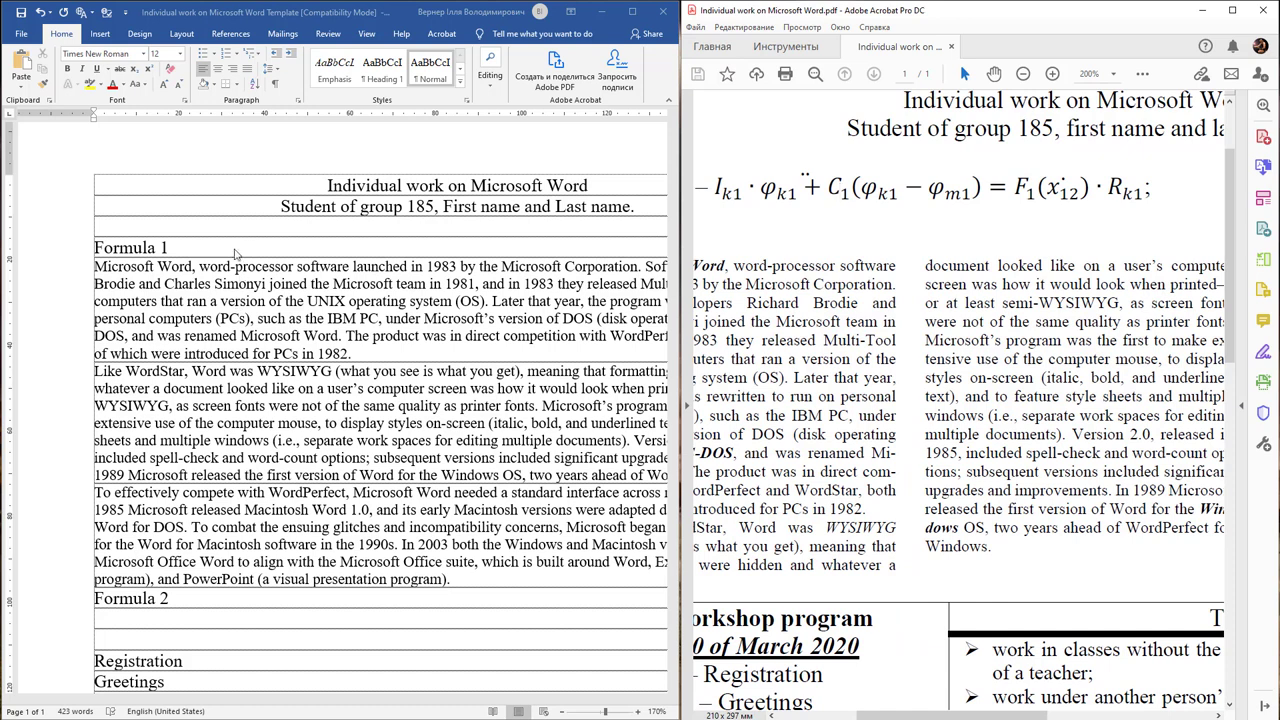
click(236, 252)
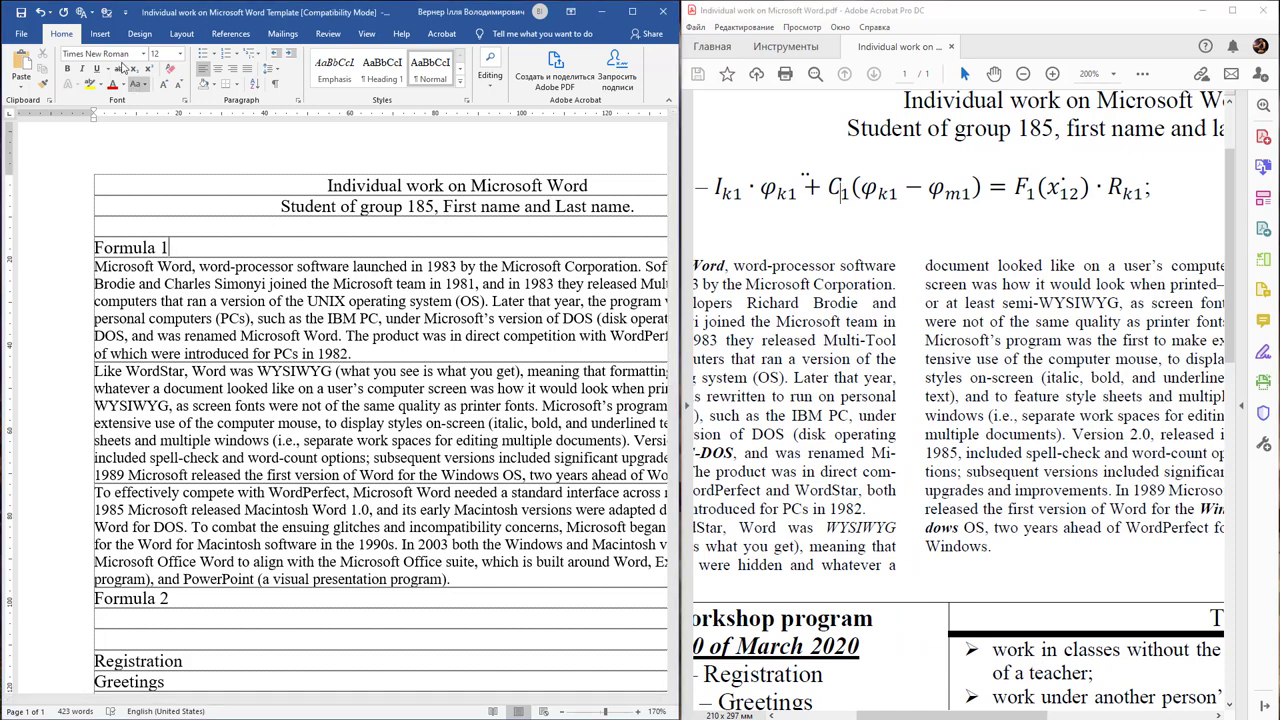
click(100, 35)
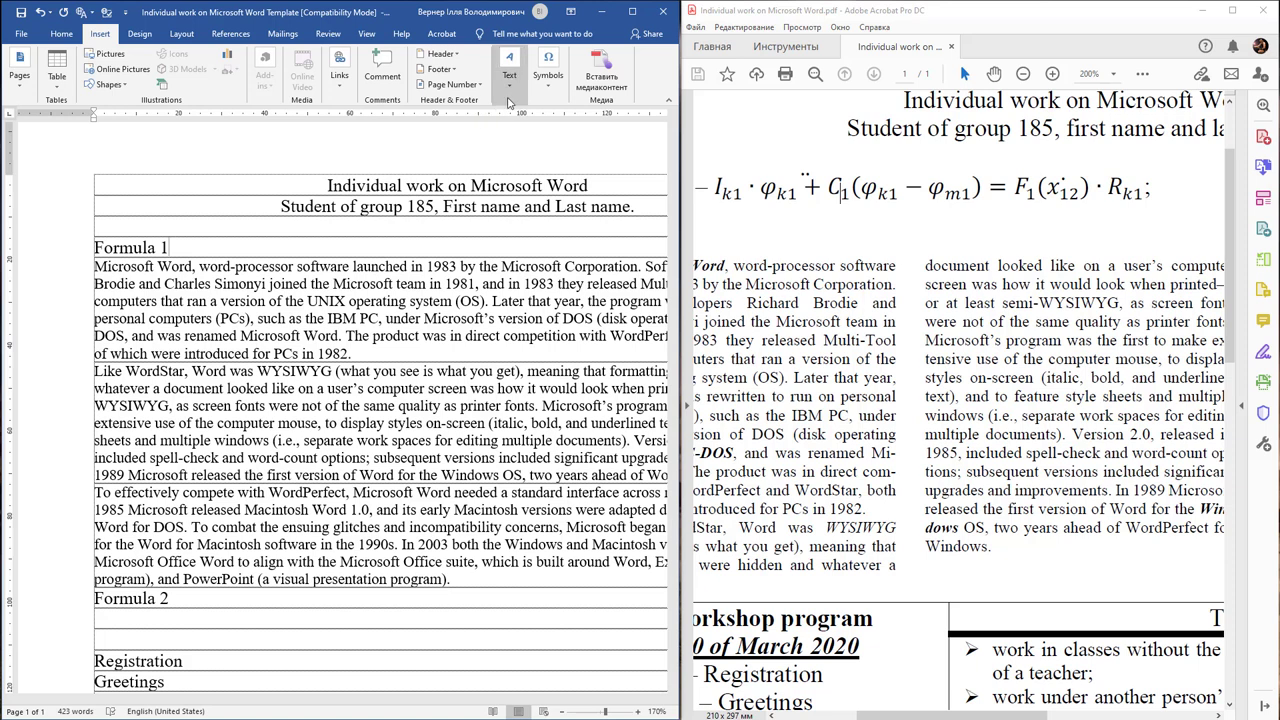
click(546, 86)
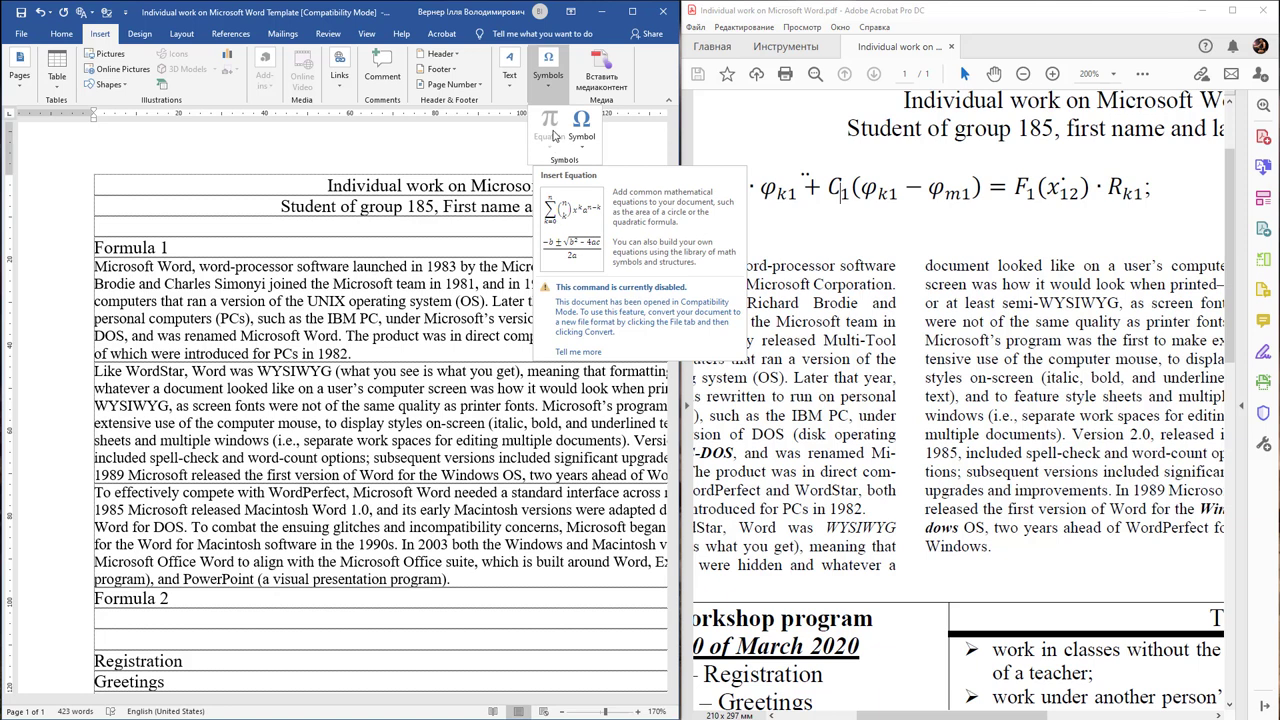
click(22, 35)
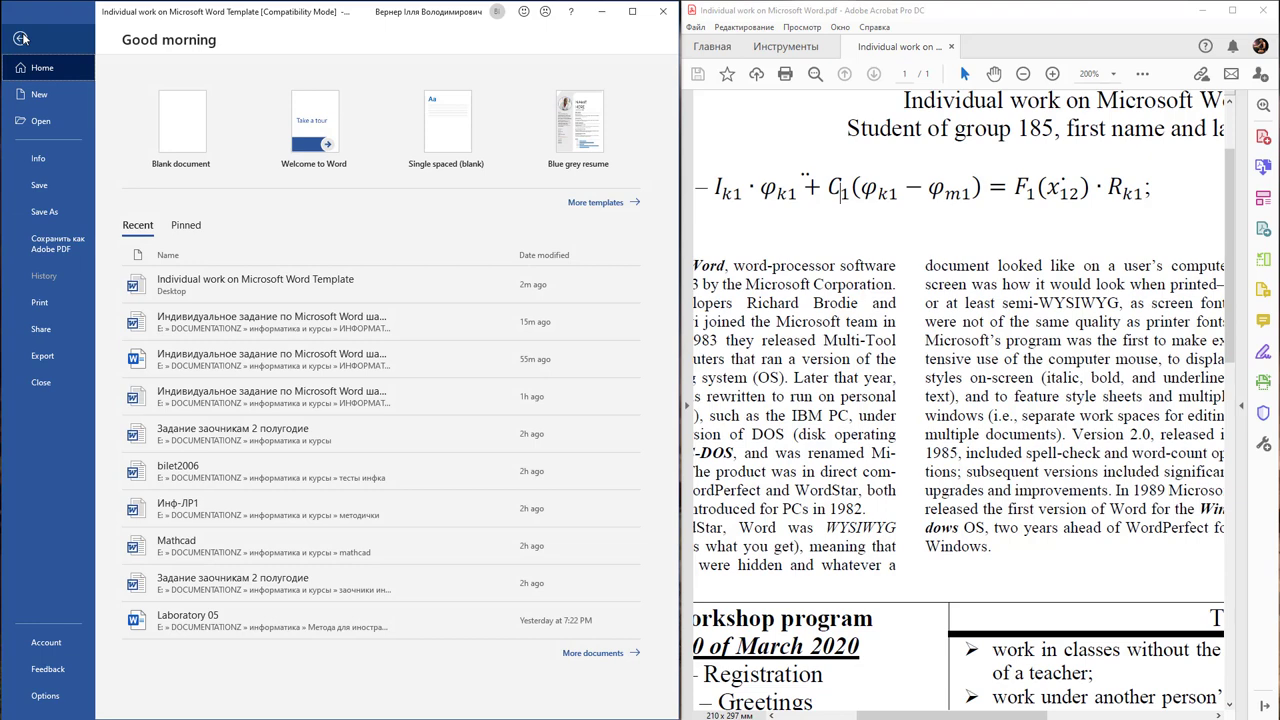
- Convert the document out of Compatibility Mode and add a dash after 'Formula 1'
click(54, 158)
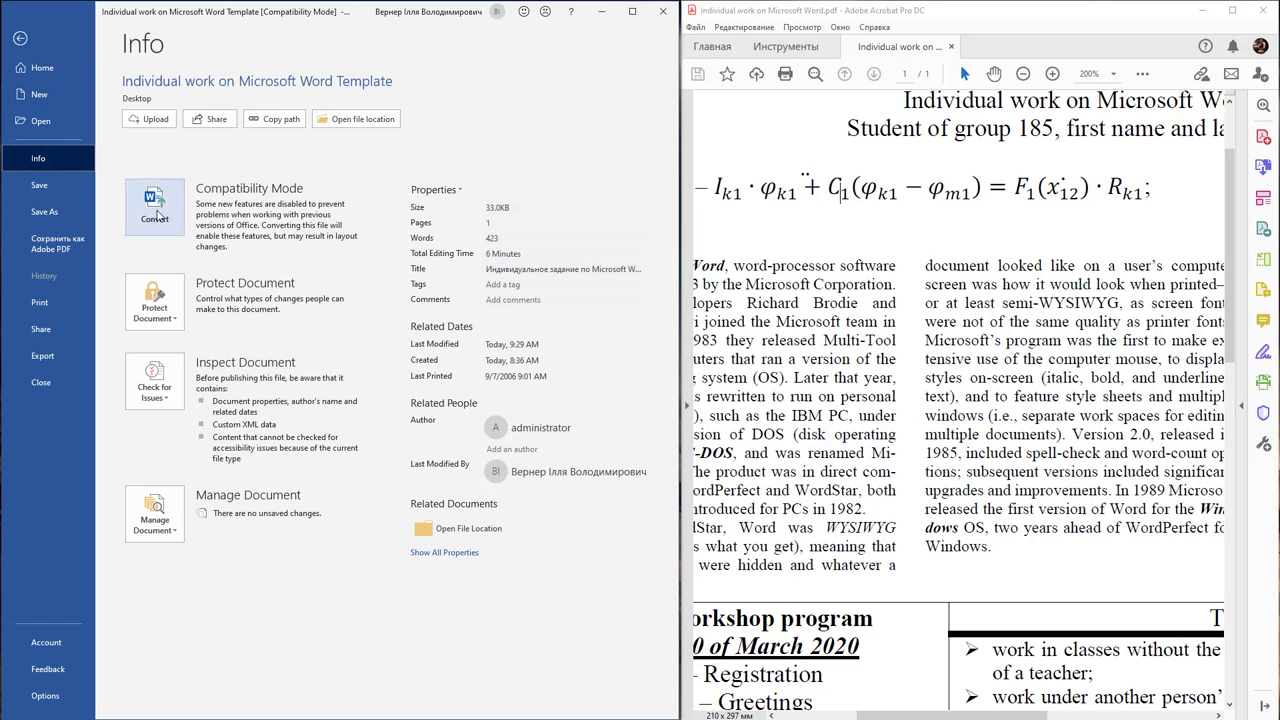
click(155, 210)
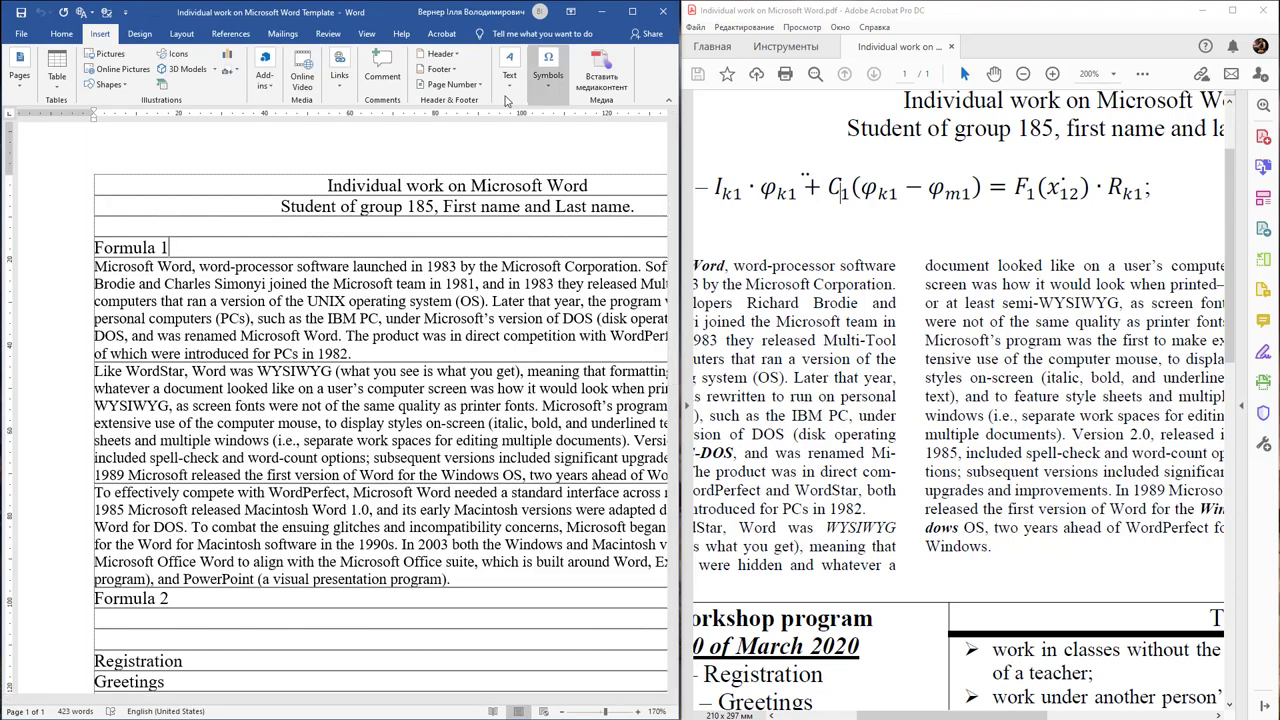
key(alt+shift)
text( –)
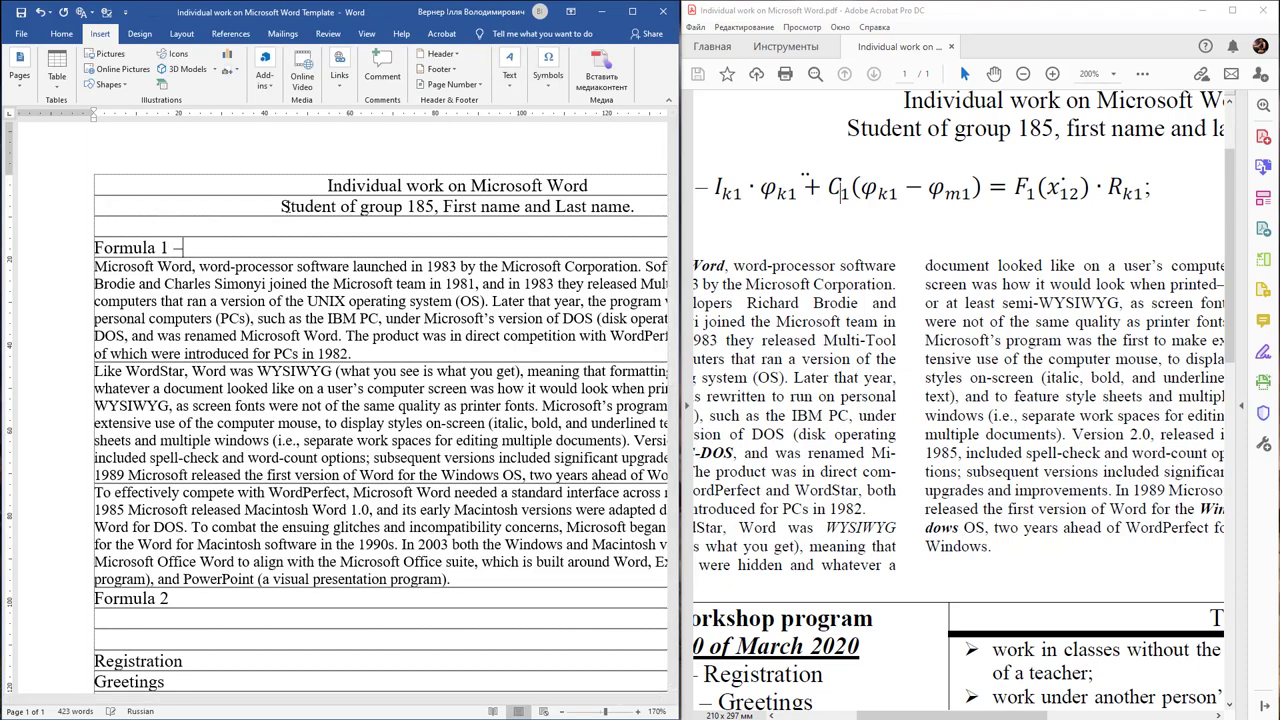
- Insert a new equation and enter I with subscript k1
click(548, 75)
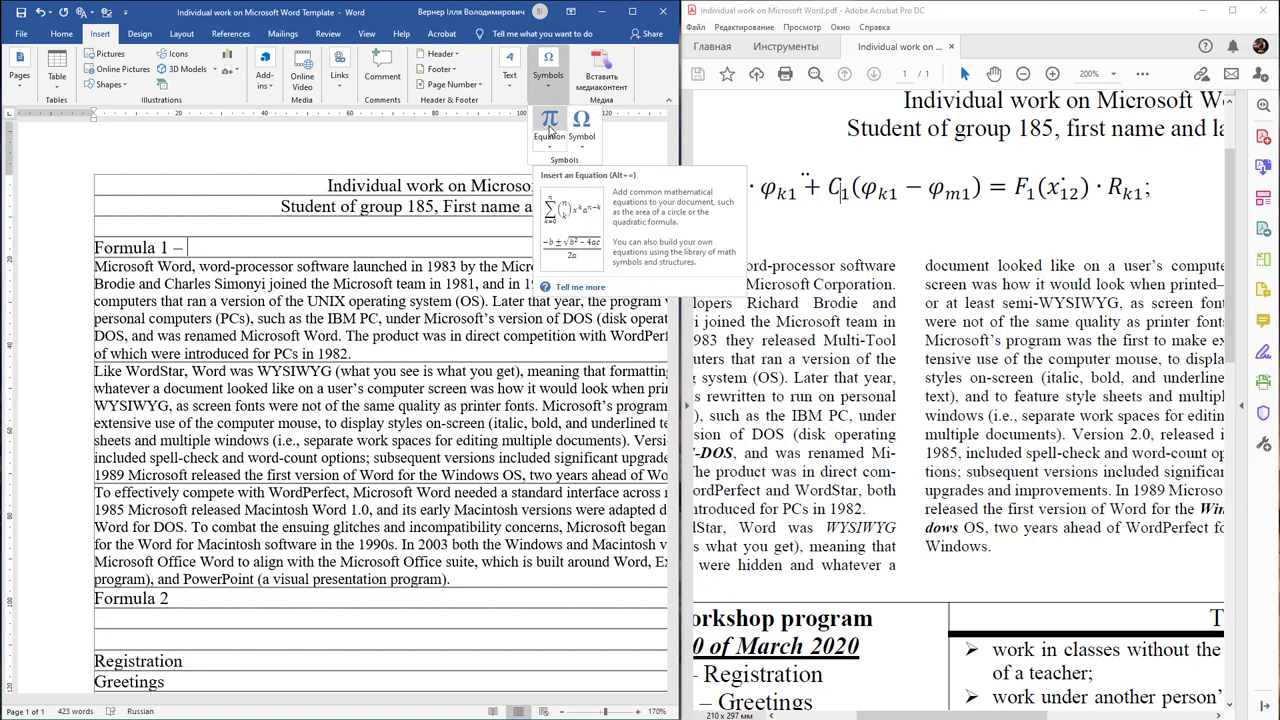
click(549, 125)
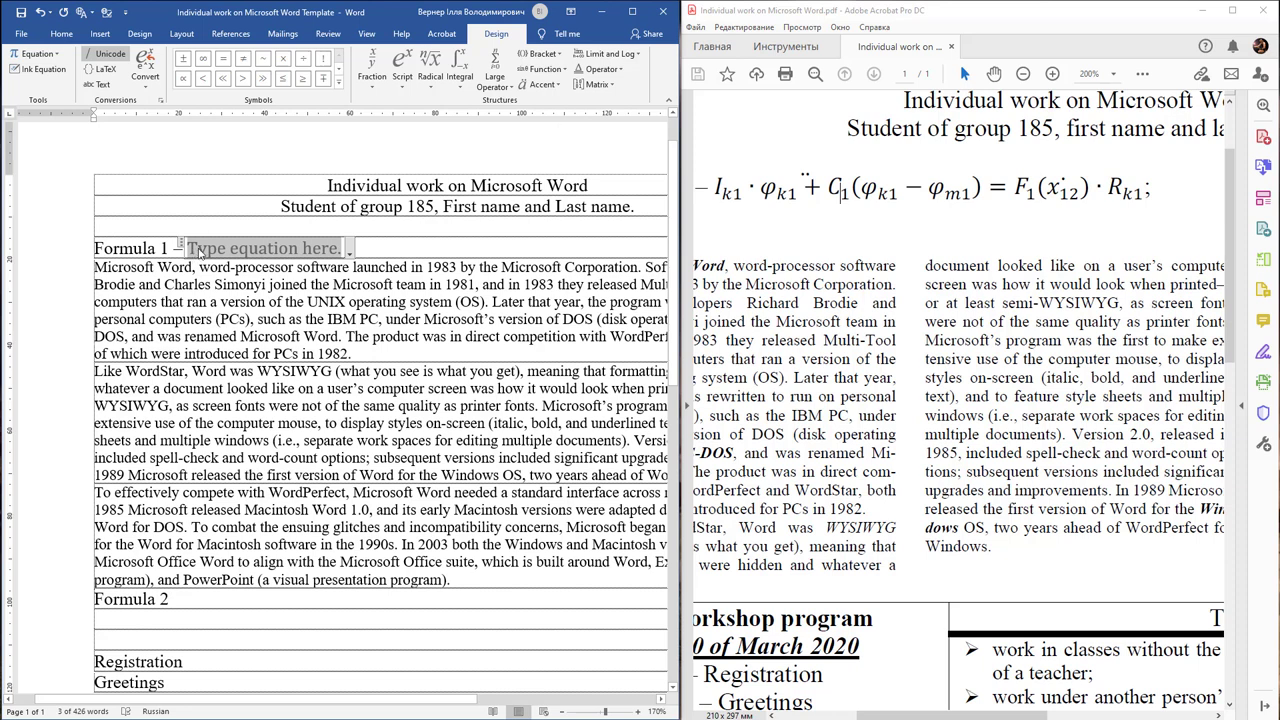
text(Ш)
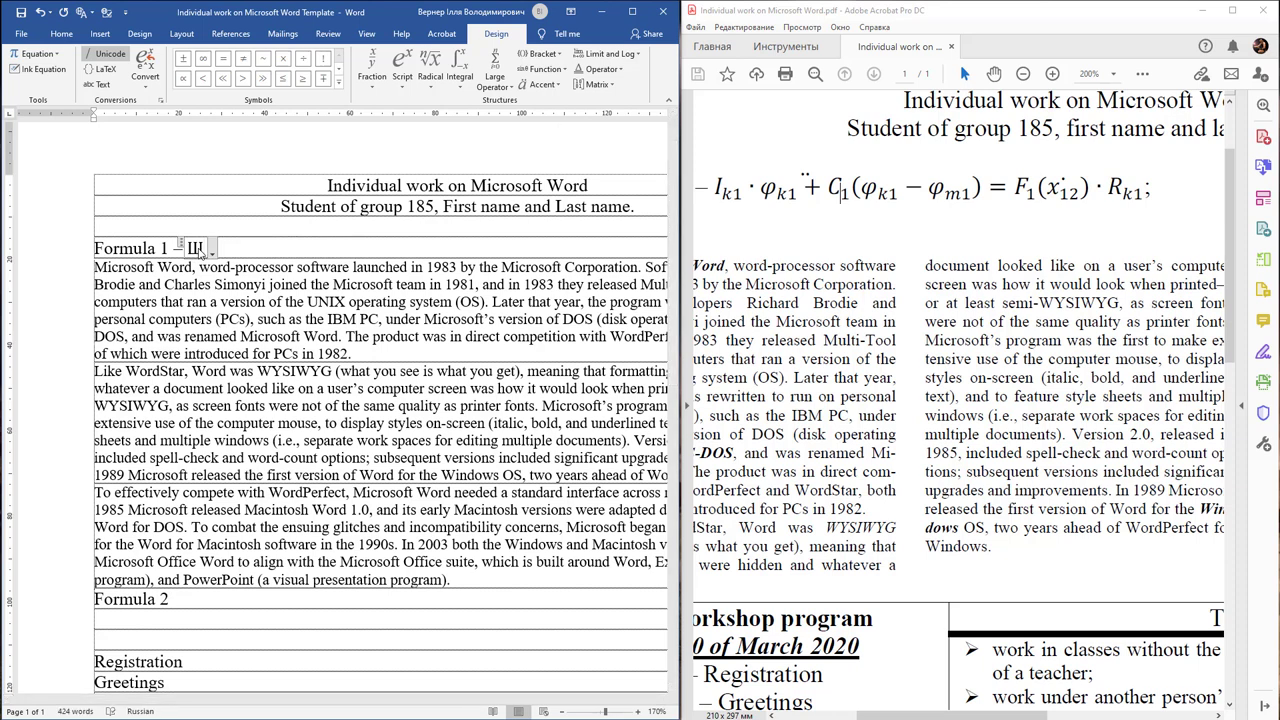
key(BackSpace)
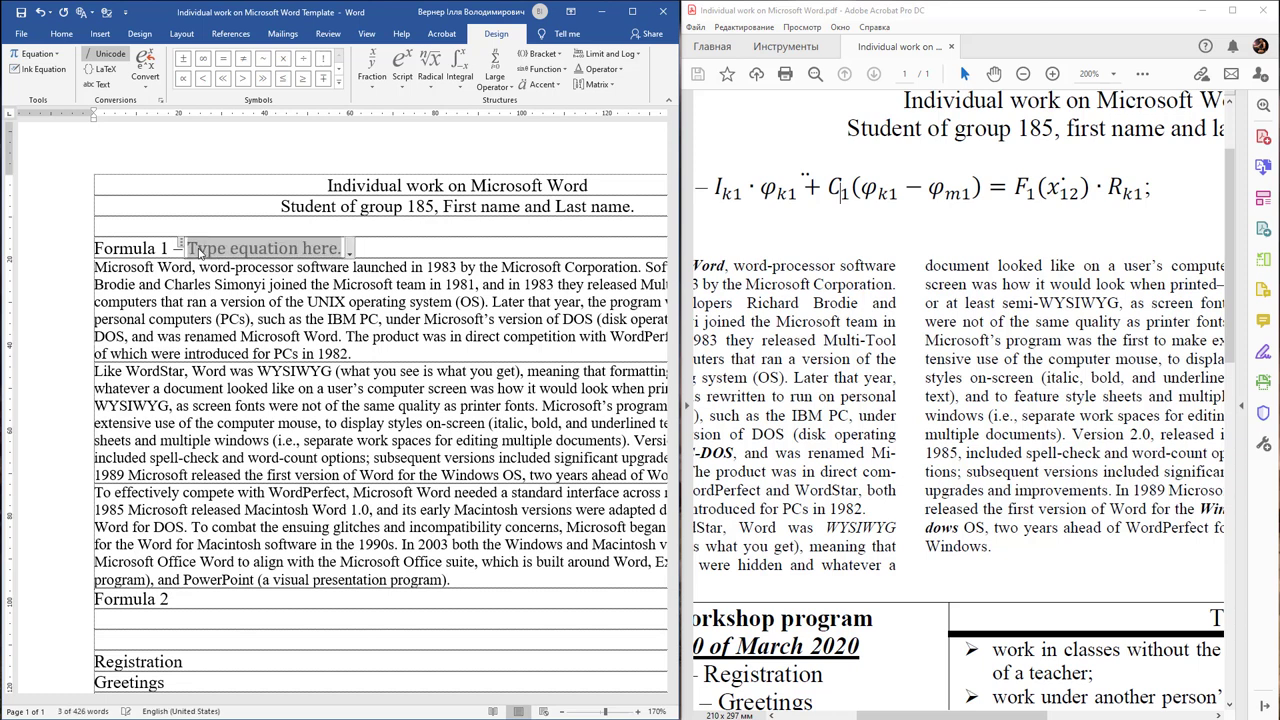
text(I)
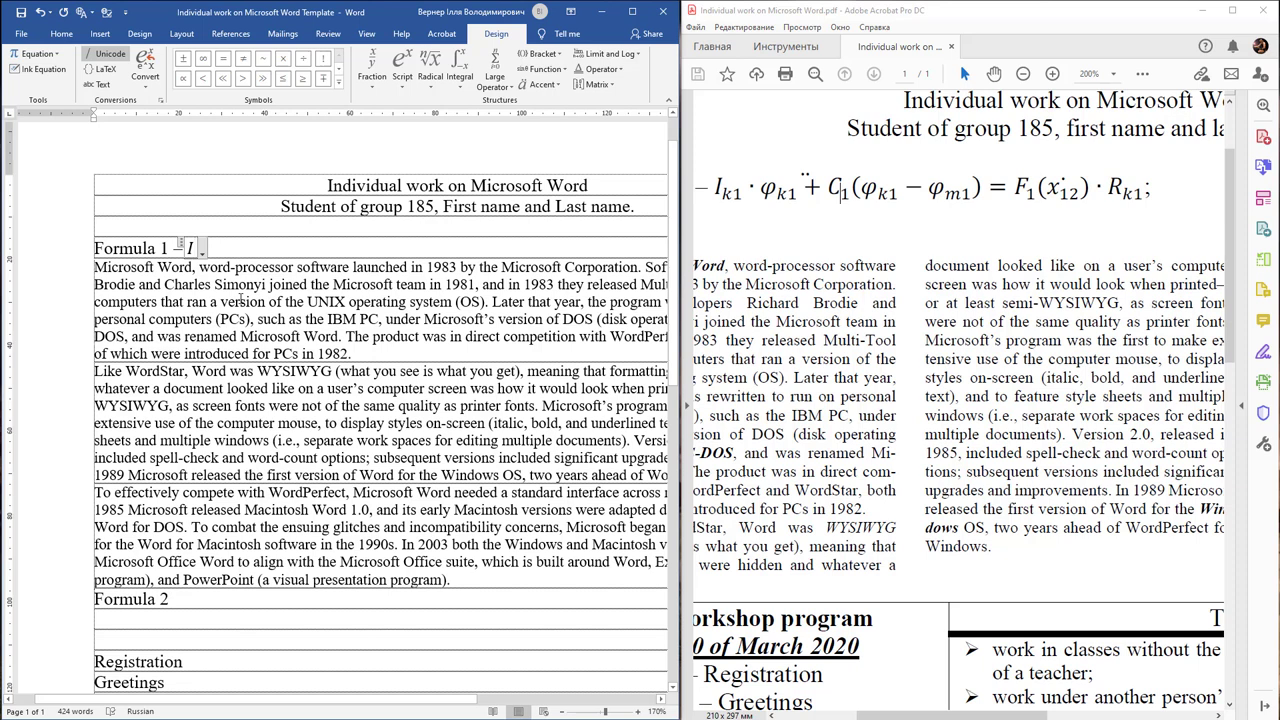
key(shift+Left)
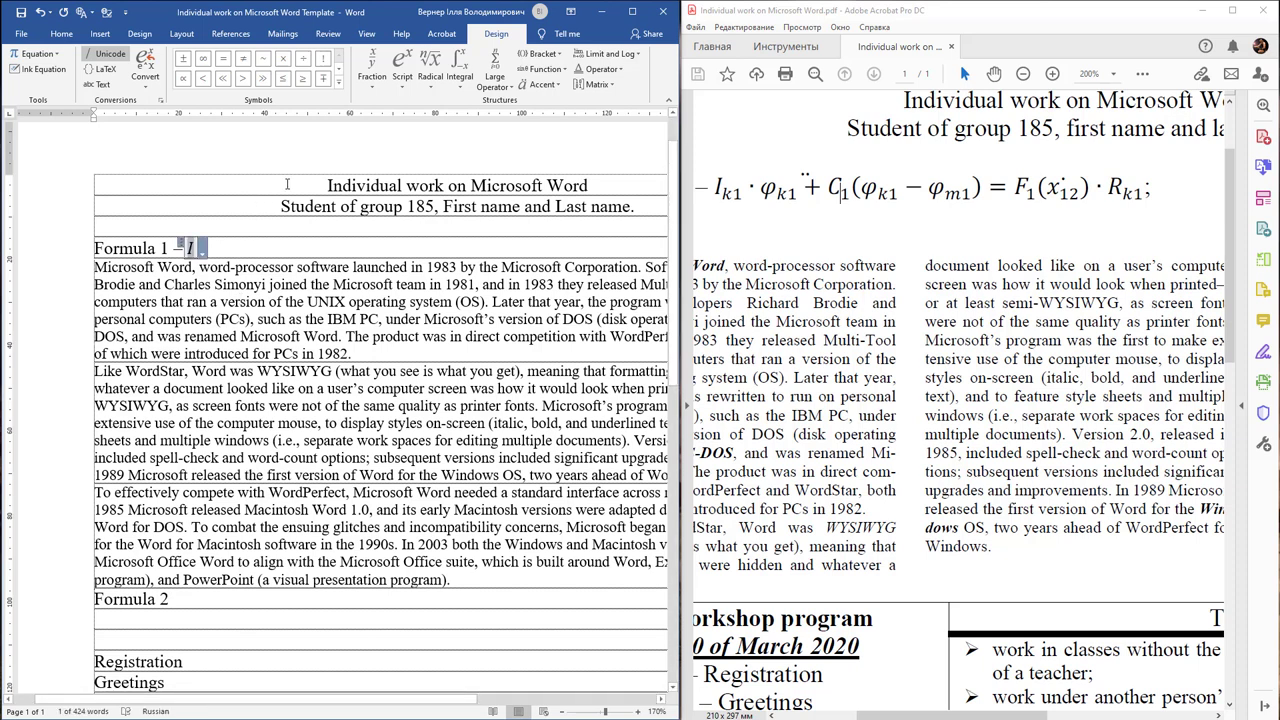
click(402, 72)
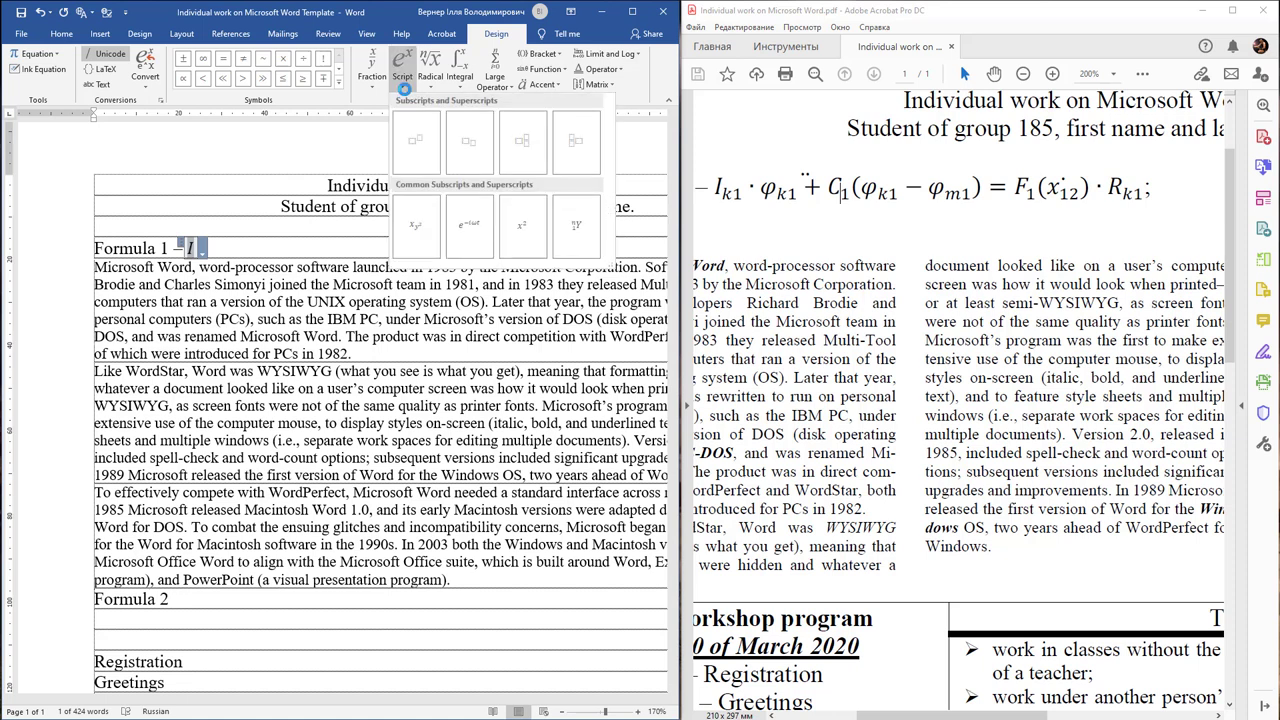
click(465, 157)
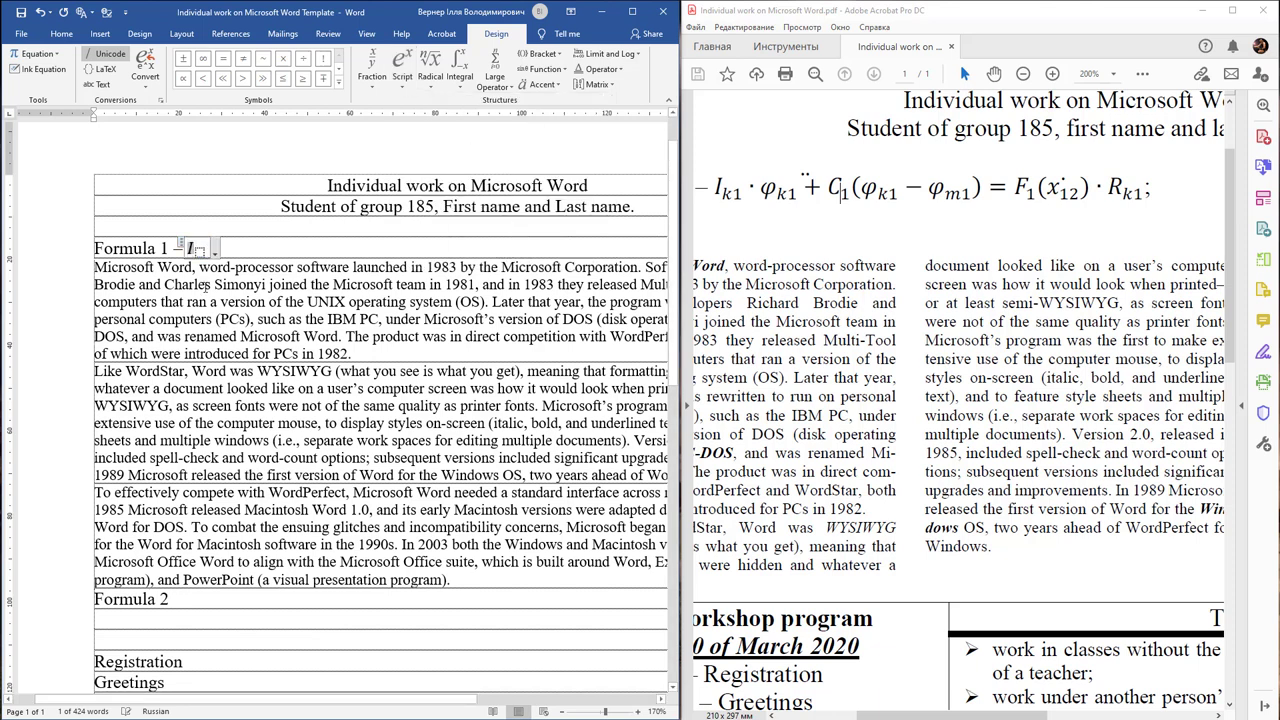
click(200, 251)
text(k1)
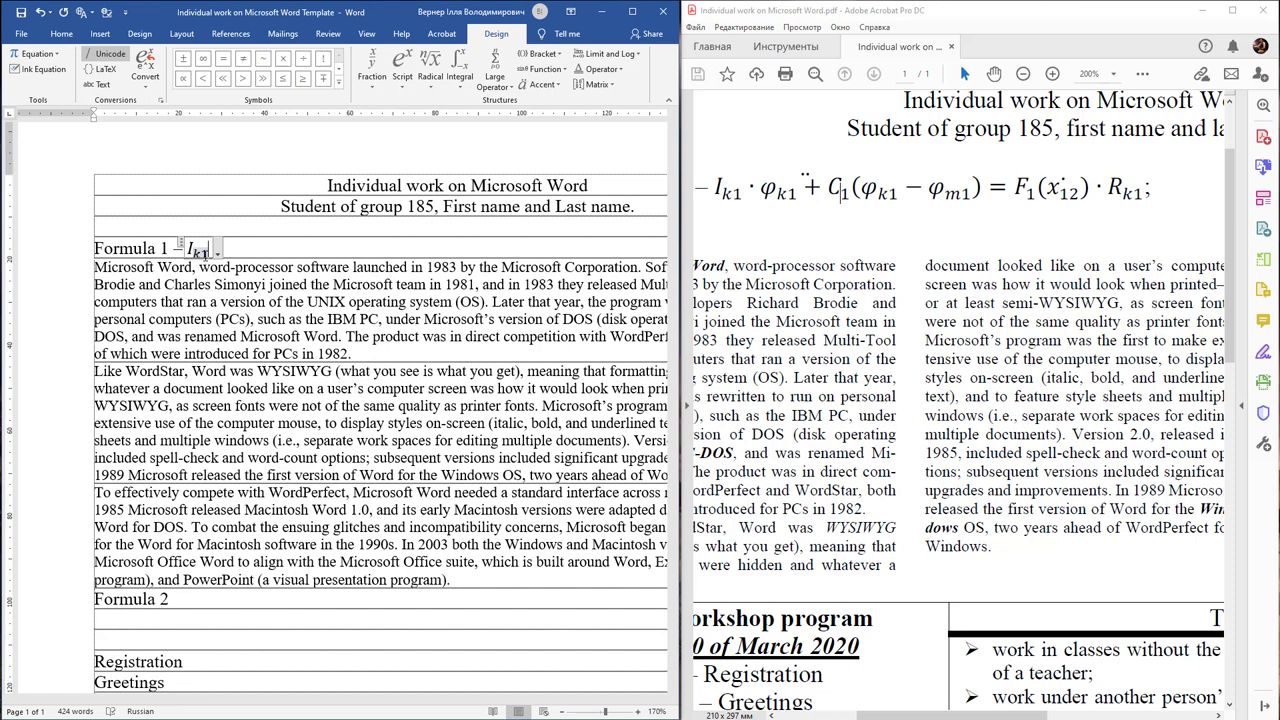
key(Right)
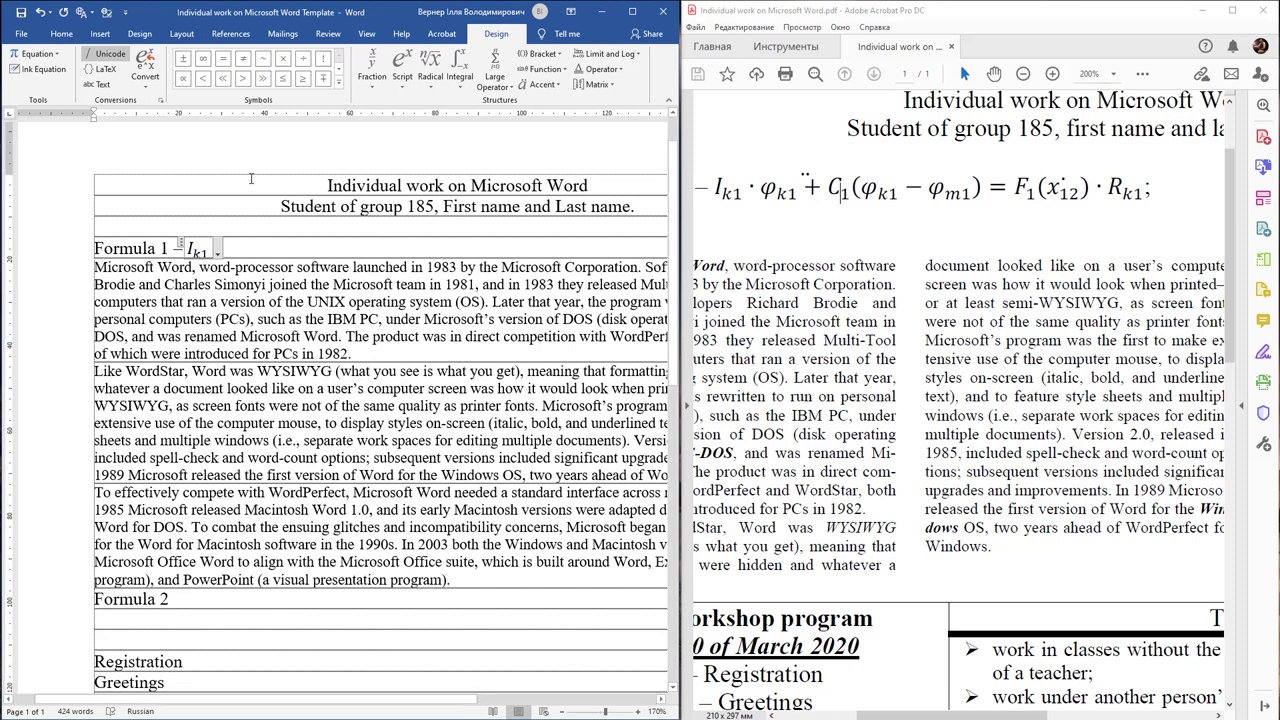
- Continue the equation with · φ, subscript k1, then '+ C'
click(338, 80)
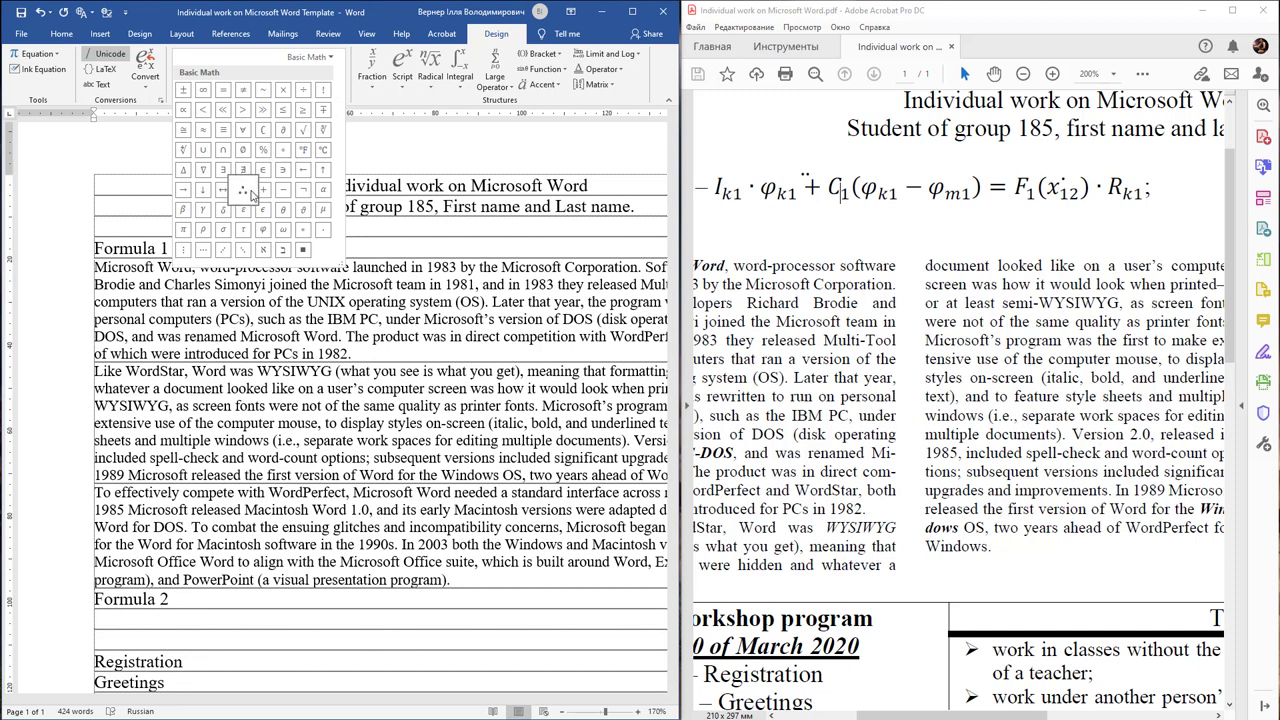
click(324, 231)
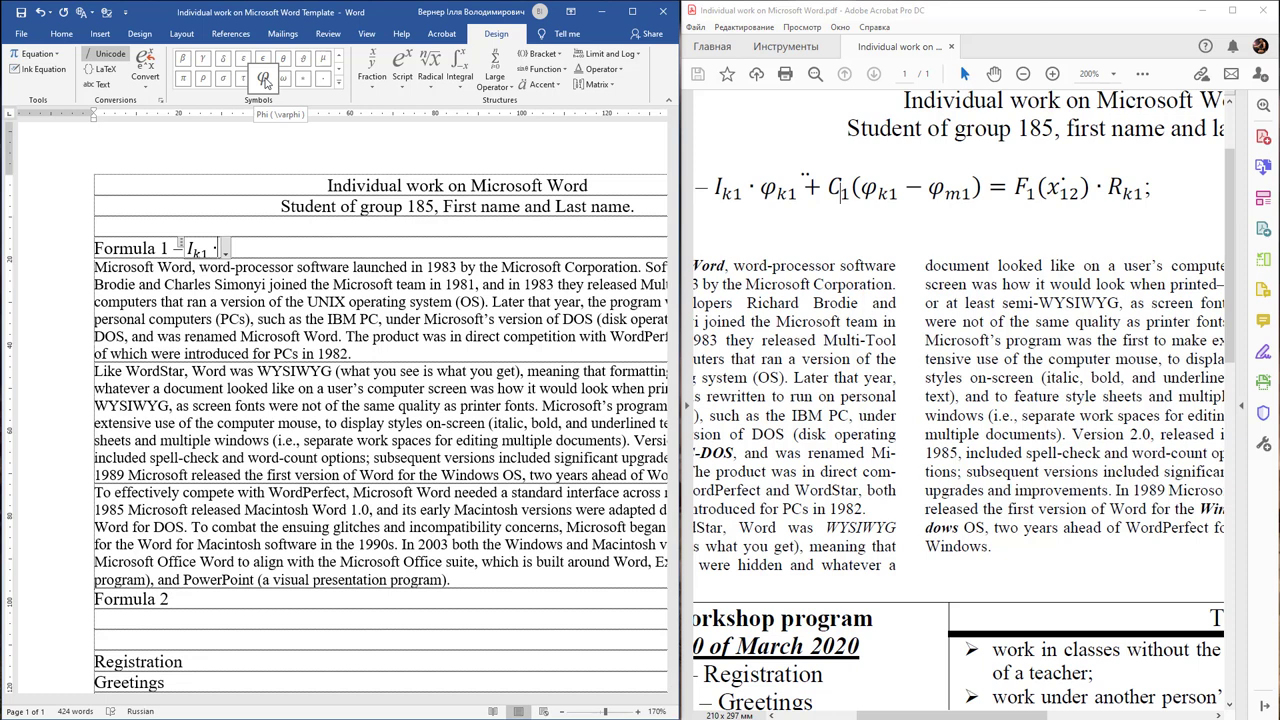
click(265, 82)
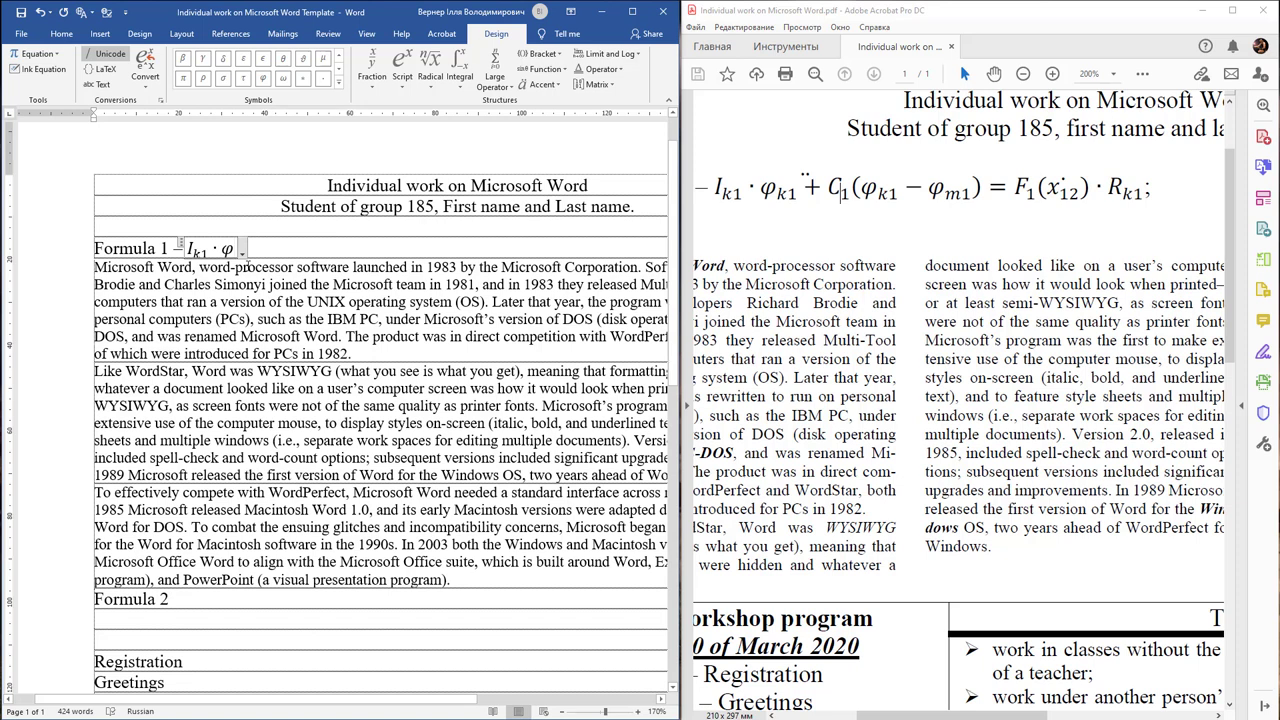
key(shift+Left)
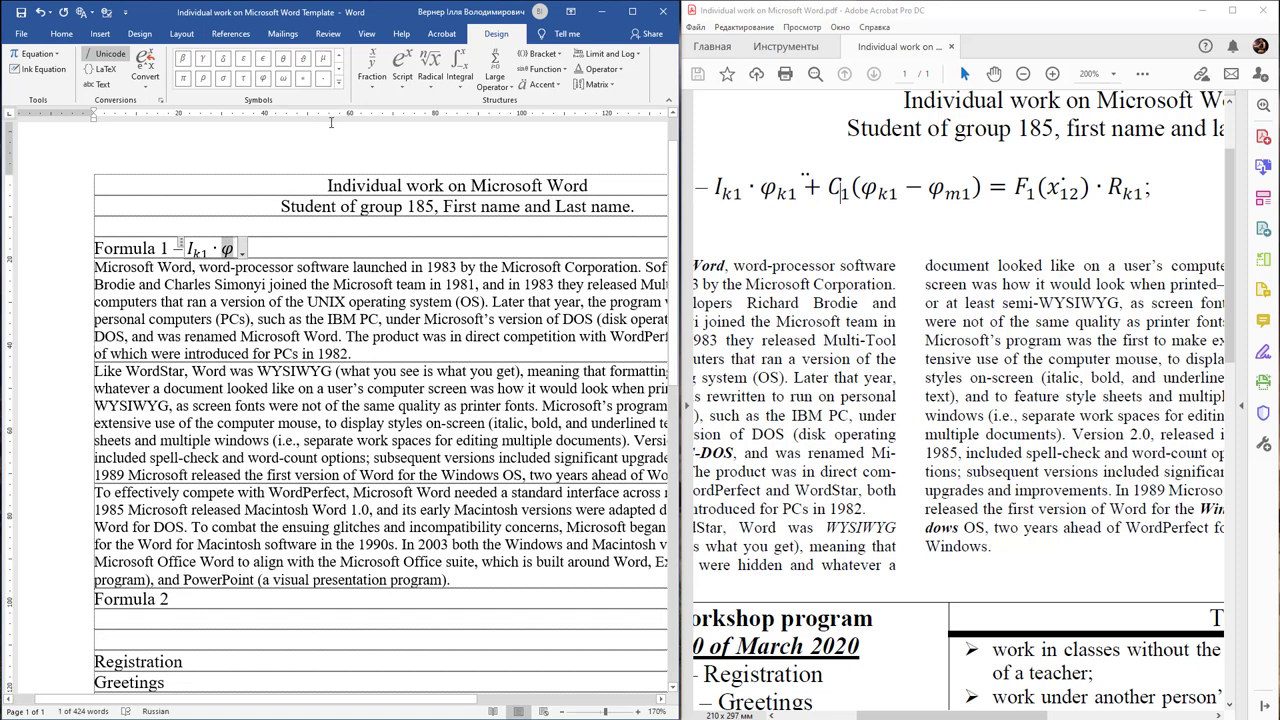
click(408, 88)
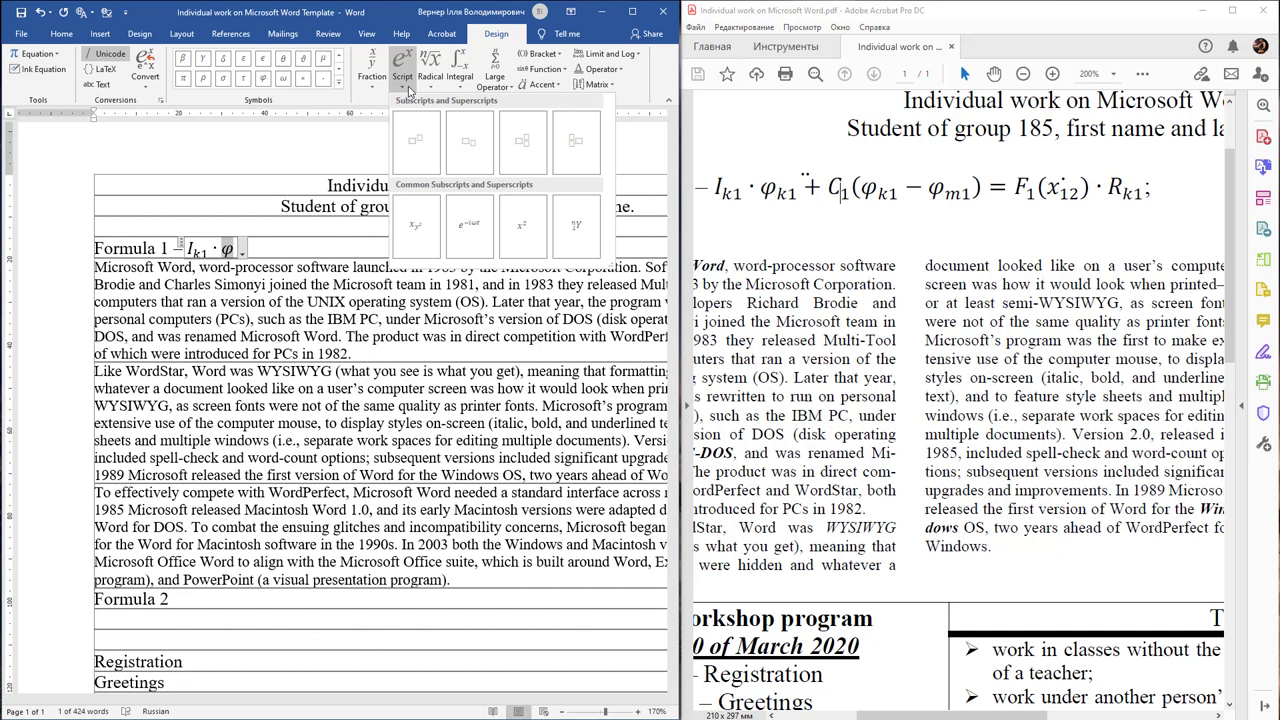
click(466, 144)
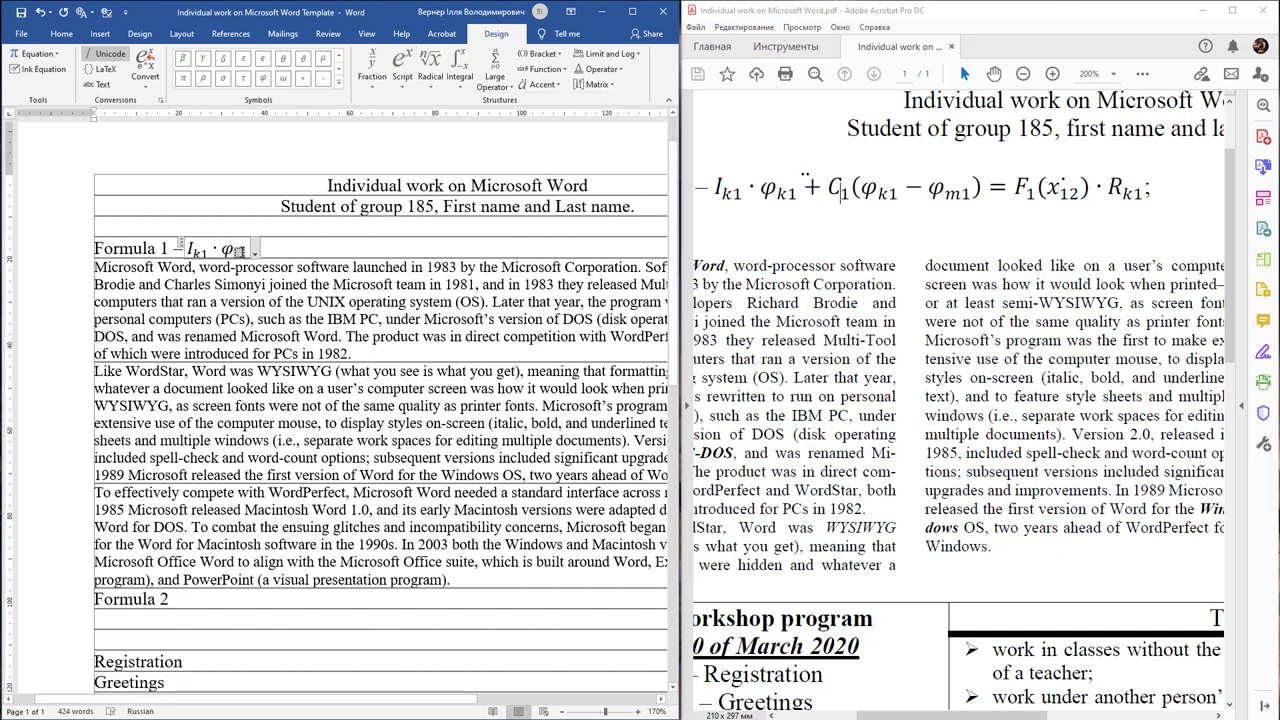
text(k1 )
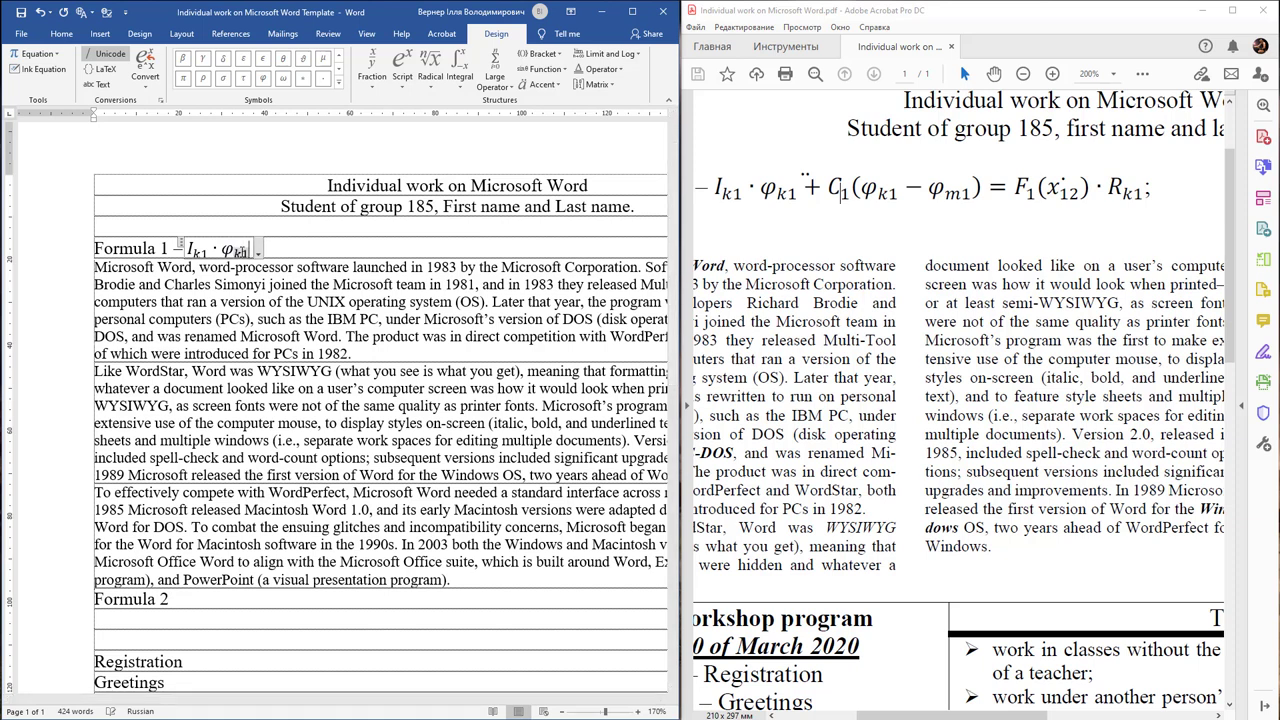
text(+ )
text(C)
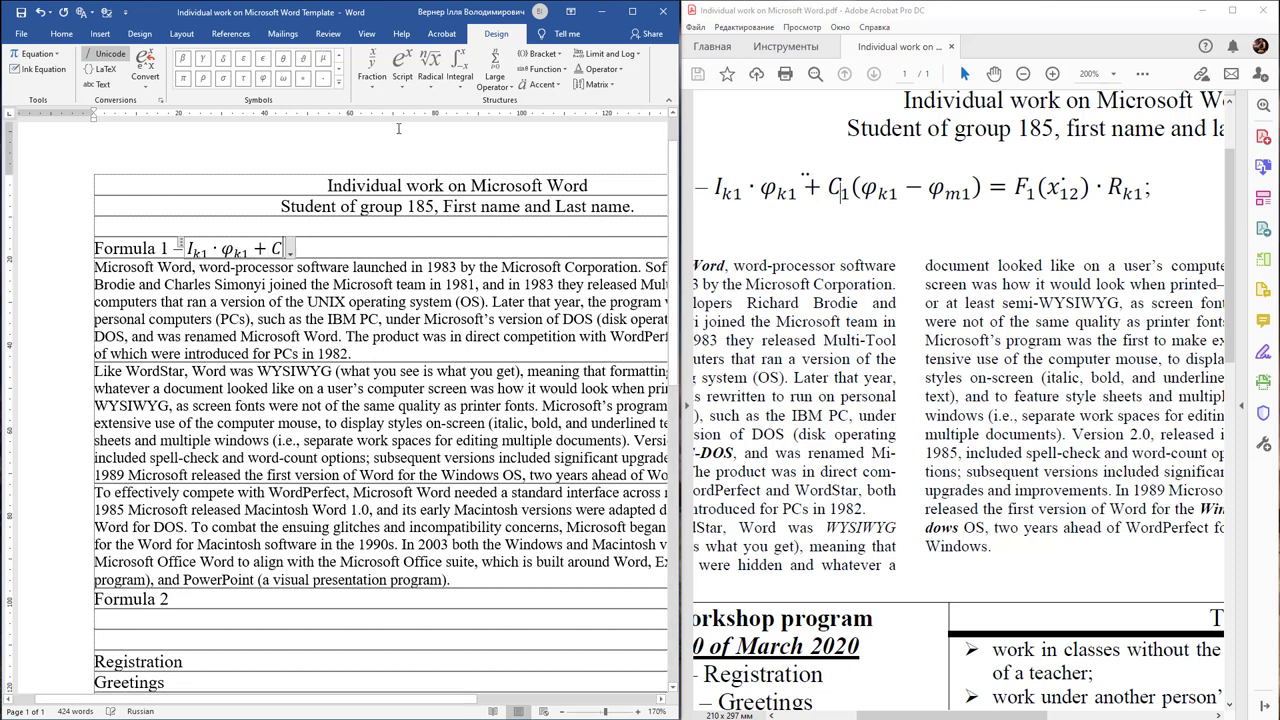
- Give C subscript 1 and put φ with subscript k1 and a minus inside parentheses
click(402, 75)
click(468, 171)
text(1)
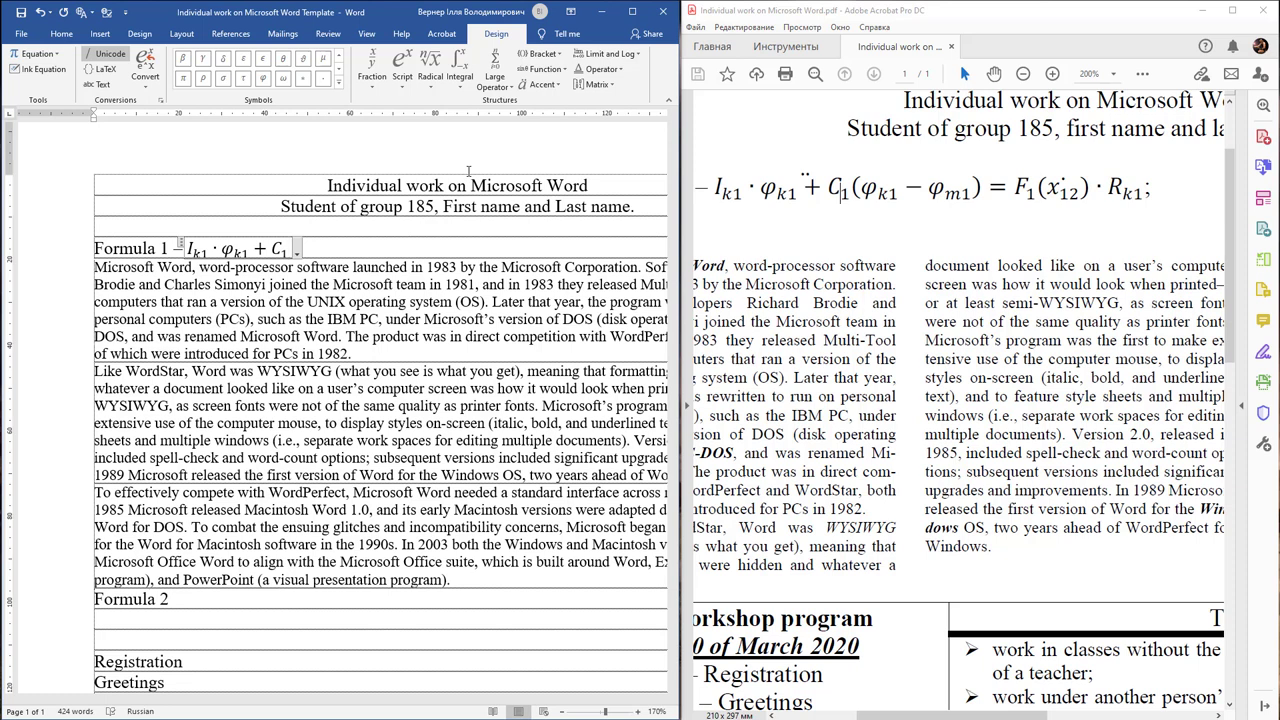
text(())
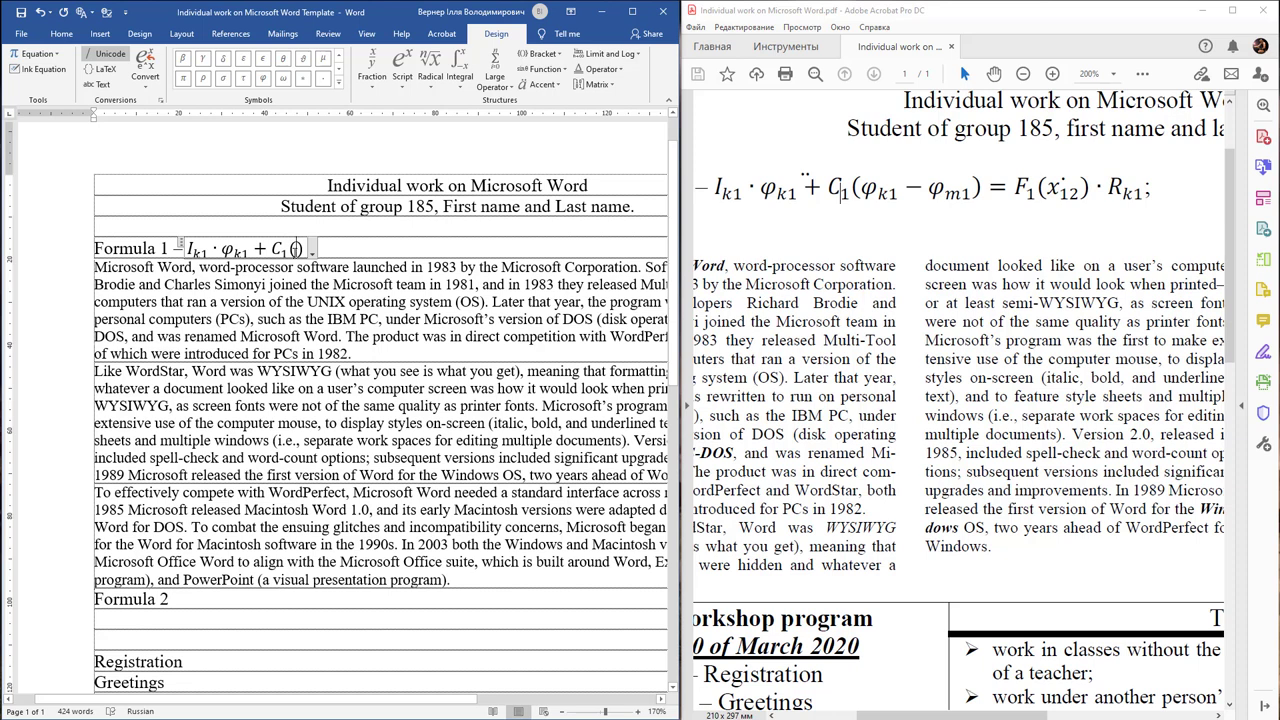
click(263, 78)
key(shift+Left)
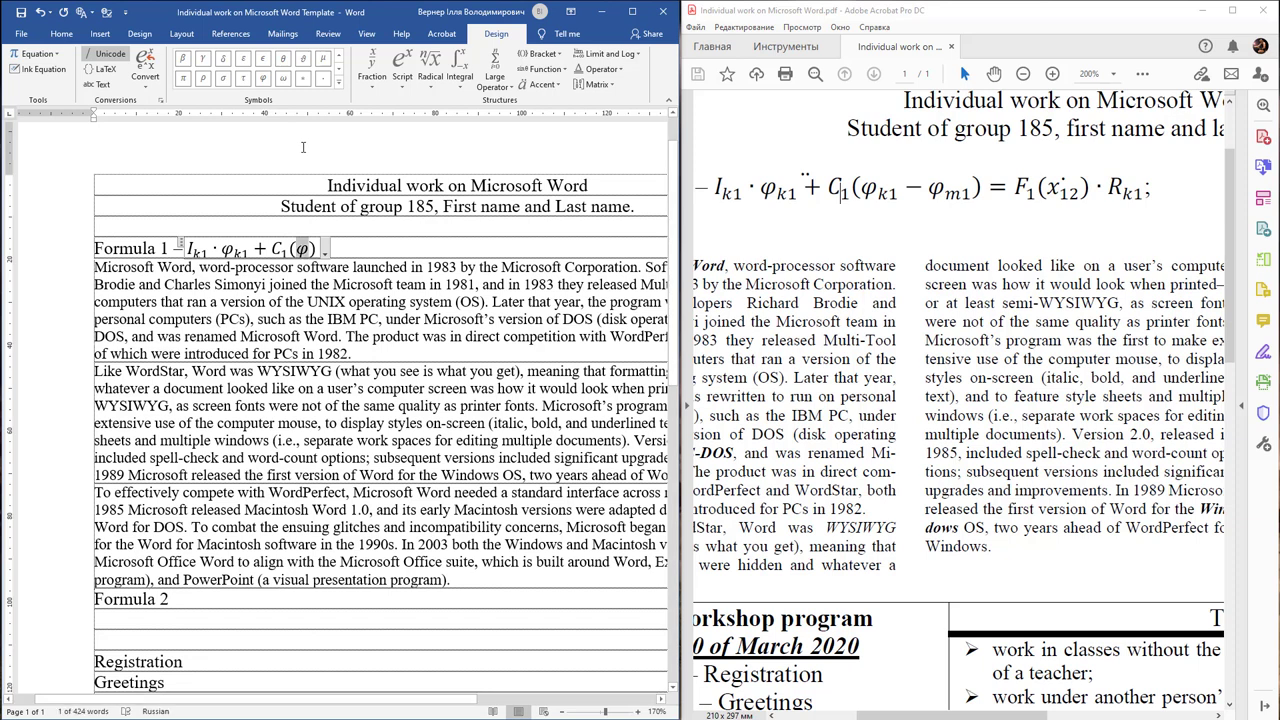
click(405, 88)
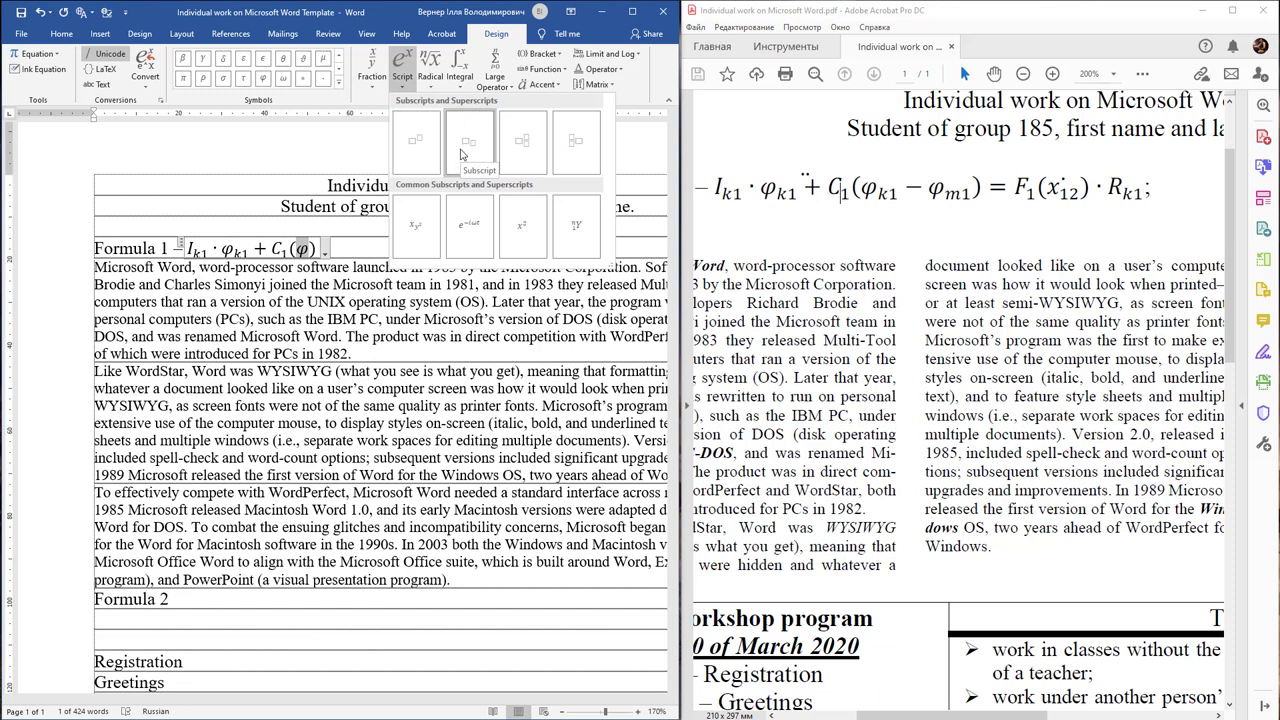
click(468, 142)
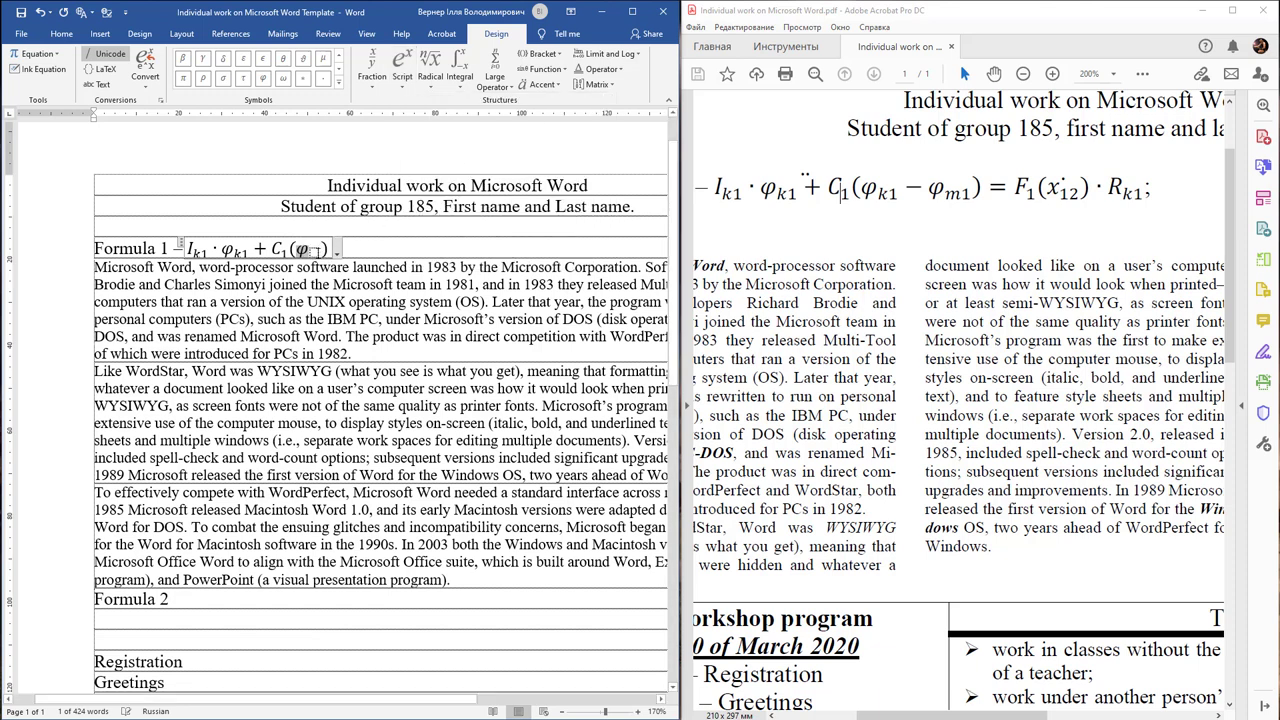
text(k1)
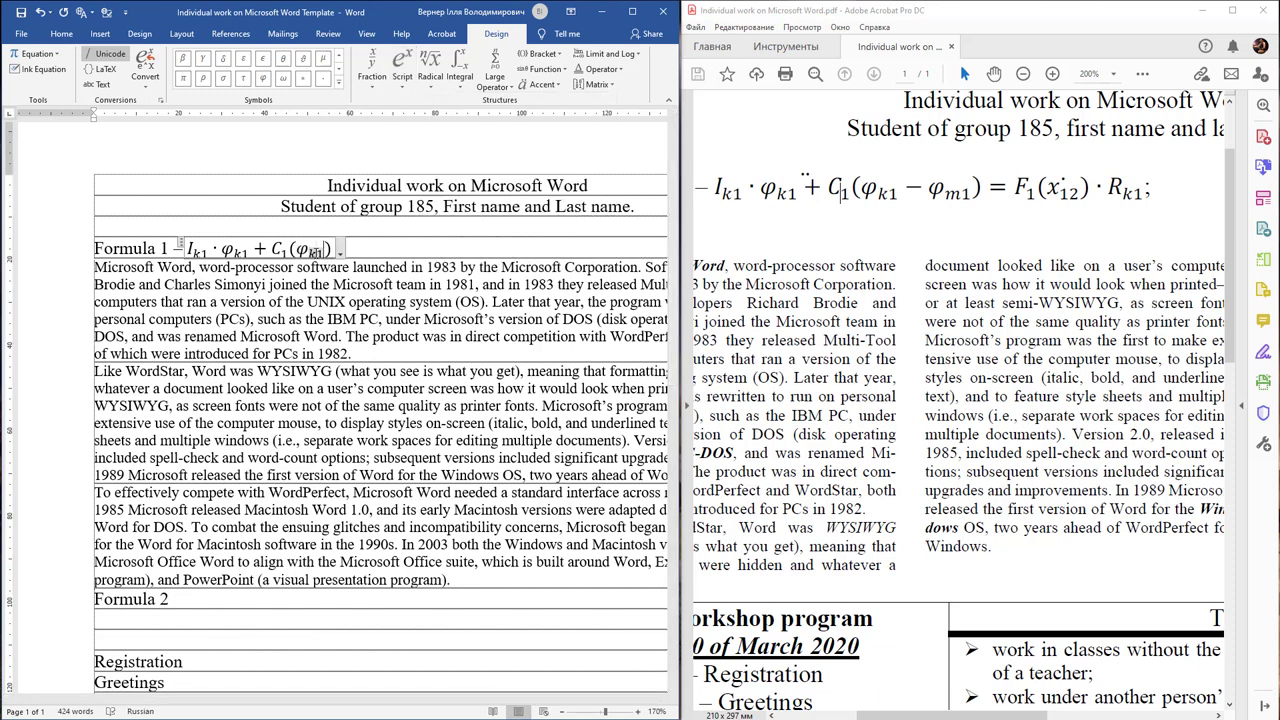
text(-)
- Paste φk1 after the minus, change its subscript to m1, and type '= F'
key(Left)
key(shift+Left)
key(shift+Left)
key(Right)
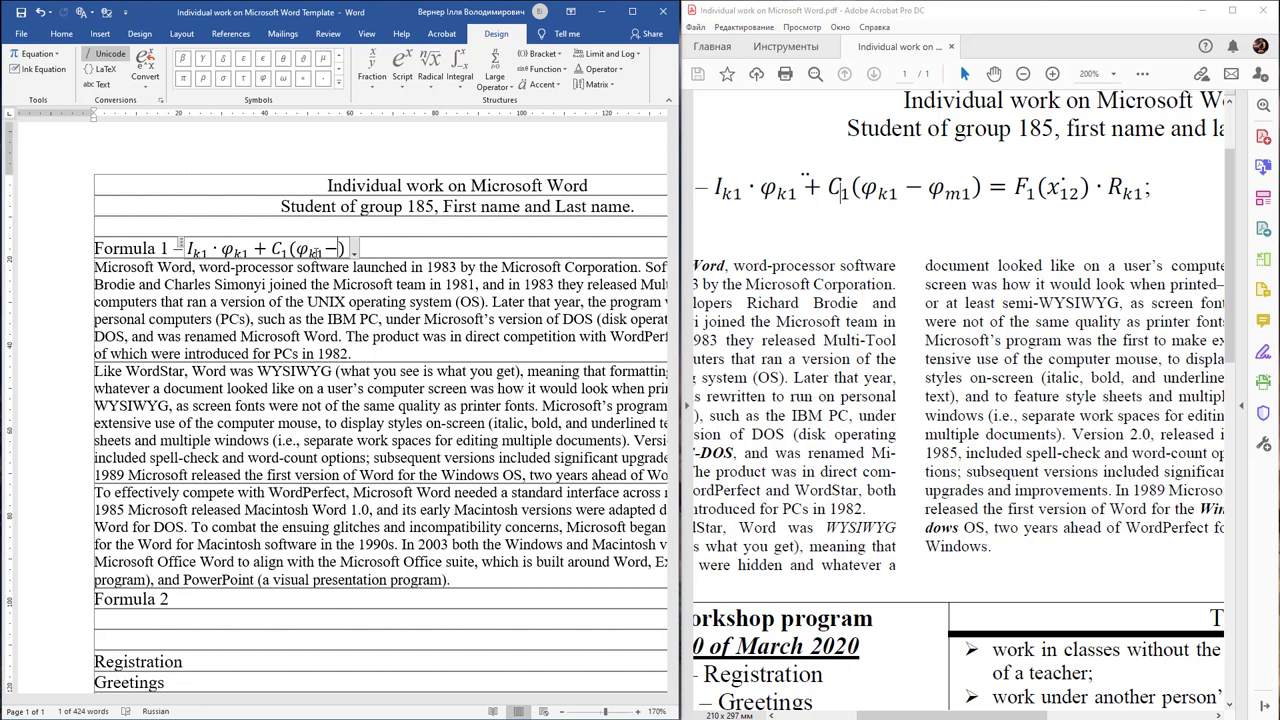
text(φk1)
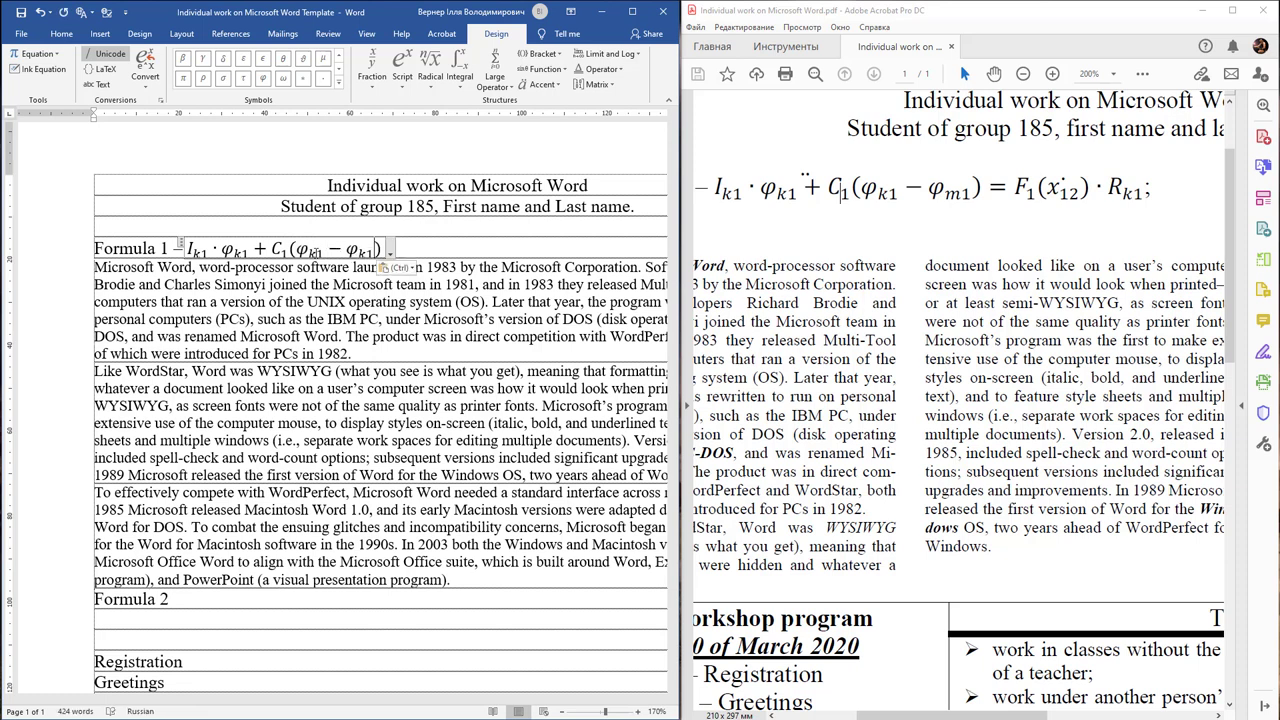
key(Left)
key(Left)
key(BackSpace)
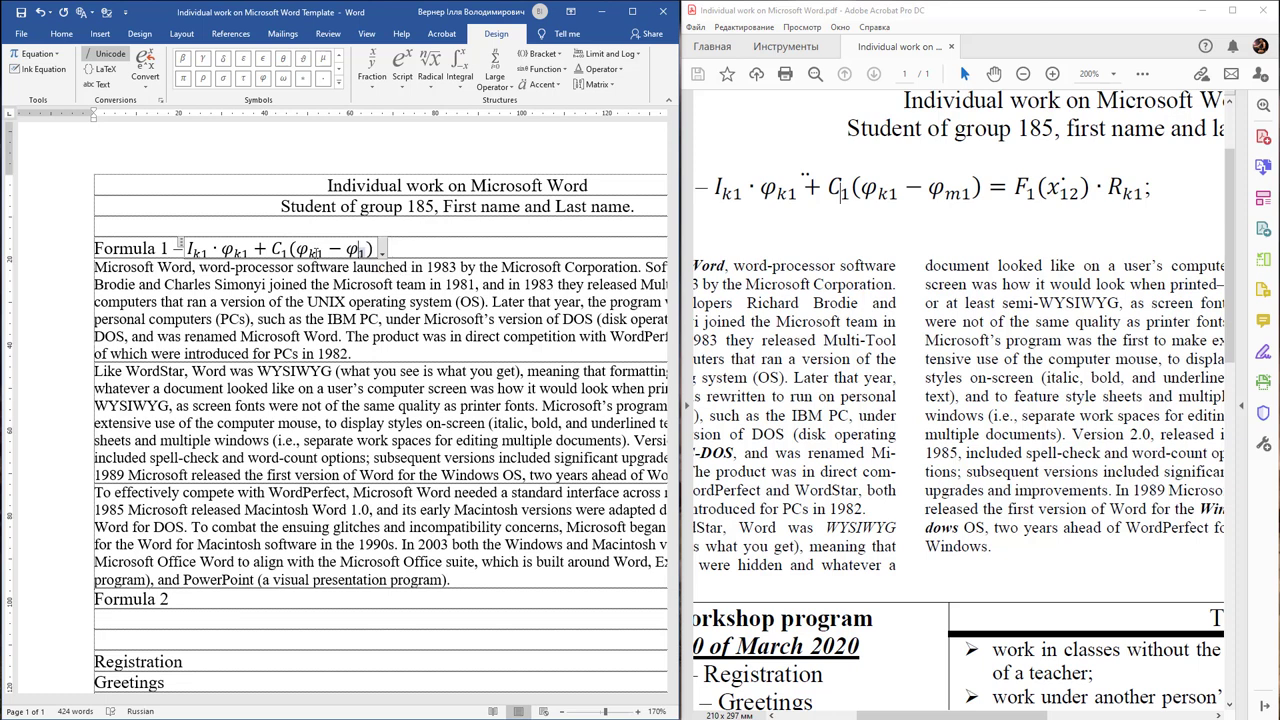
text(m)
key(Right)
key(Right)
text(= )
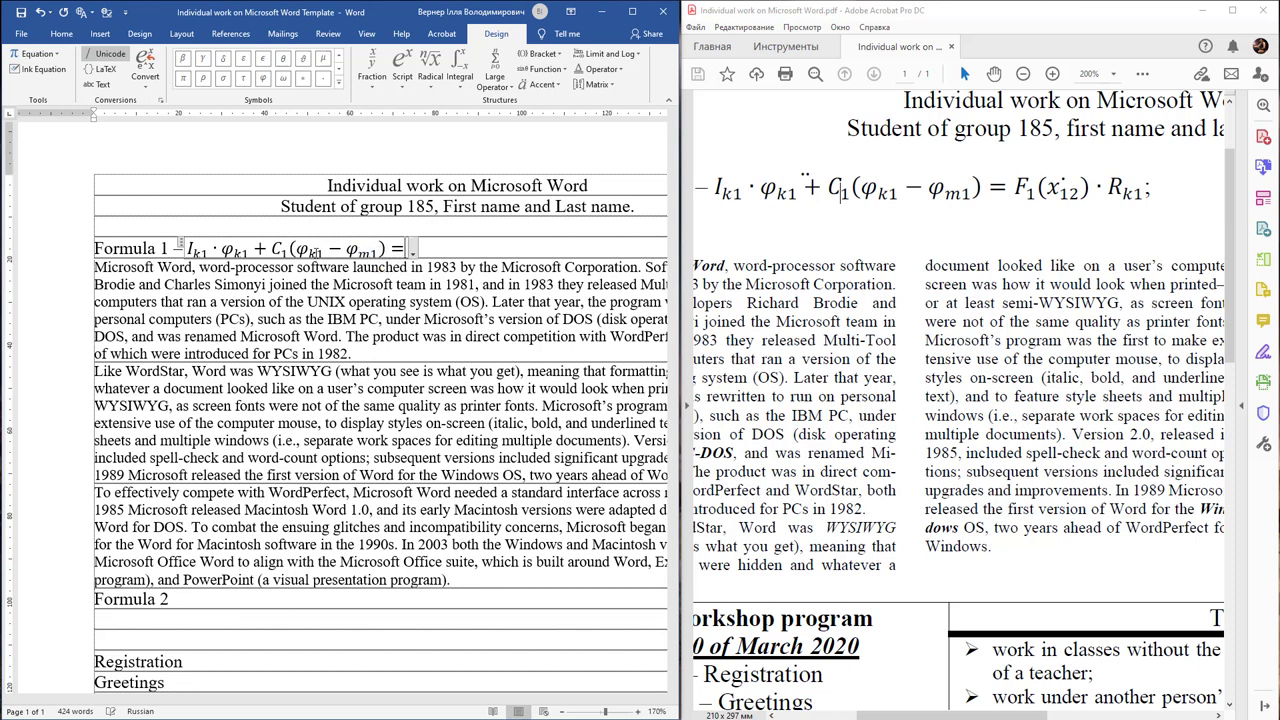
text(F)
- Make F subscript 1 with argument ẋ, a dot-accented x with subscript 12
click(402, 72)
click(417, 143)
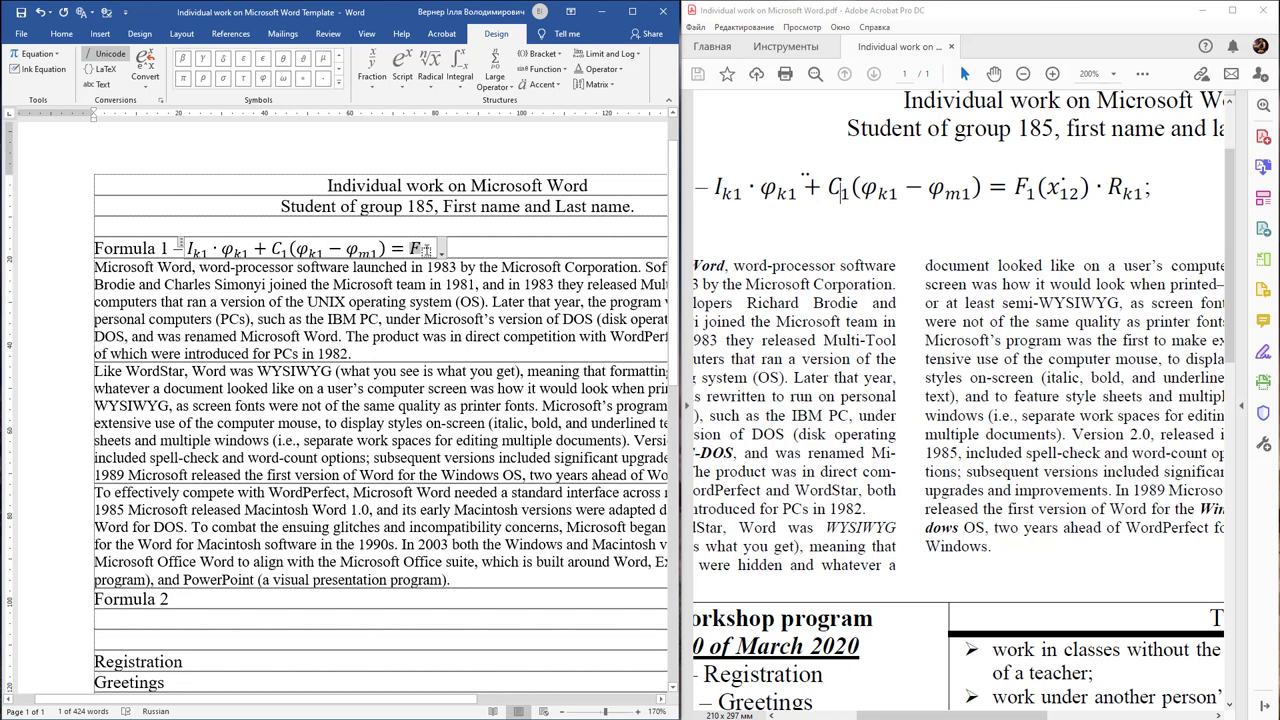
text(1)
text(()
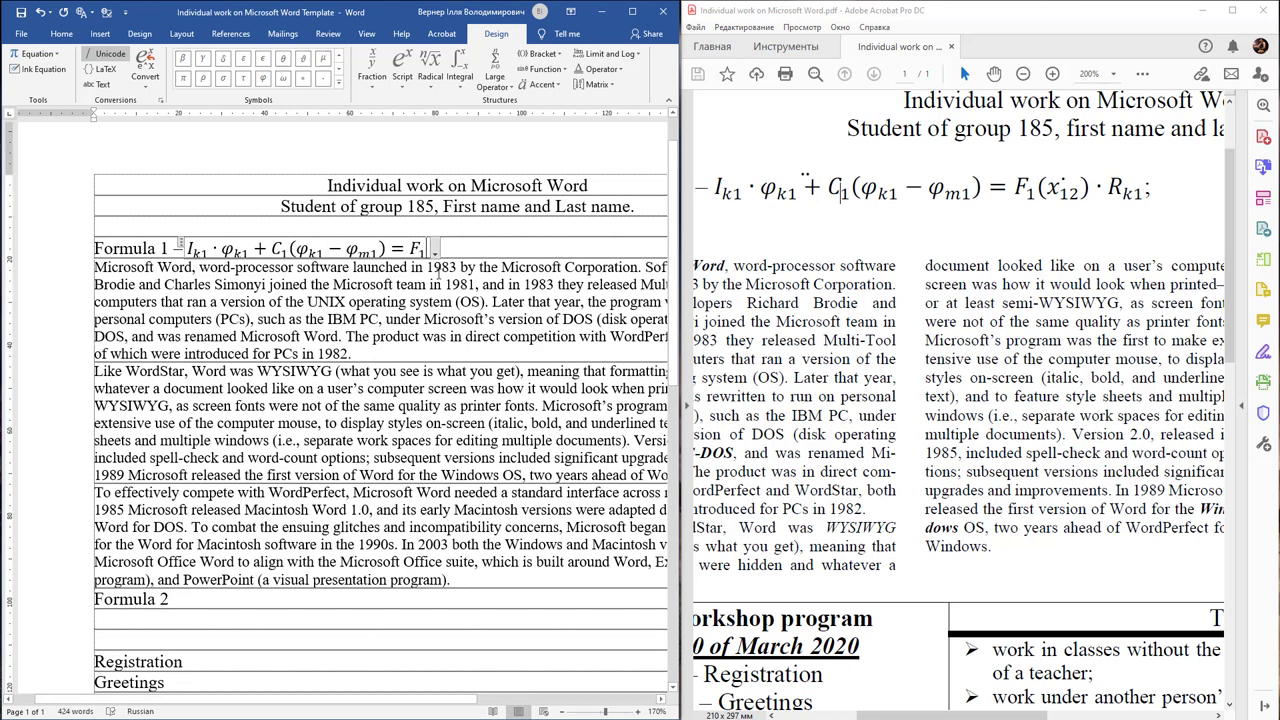
text())
text(x)
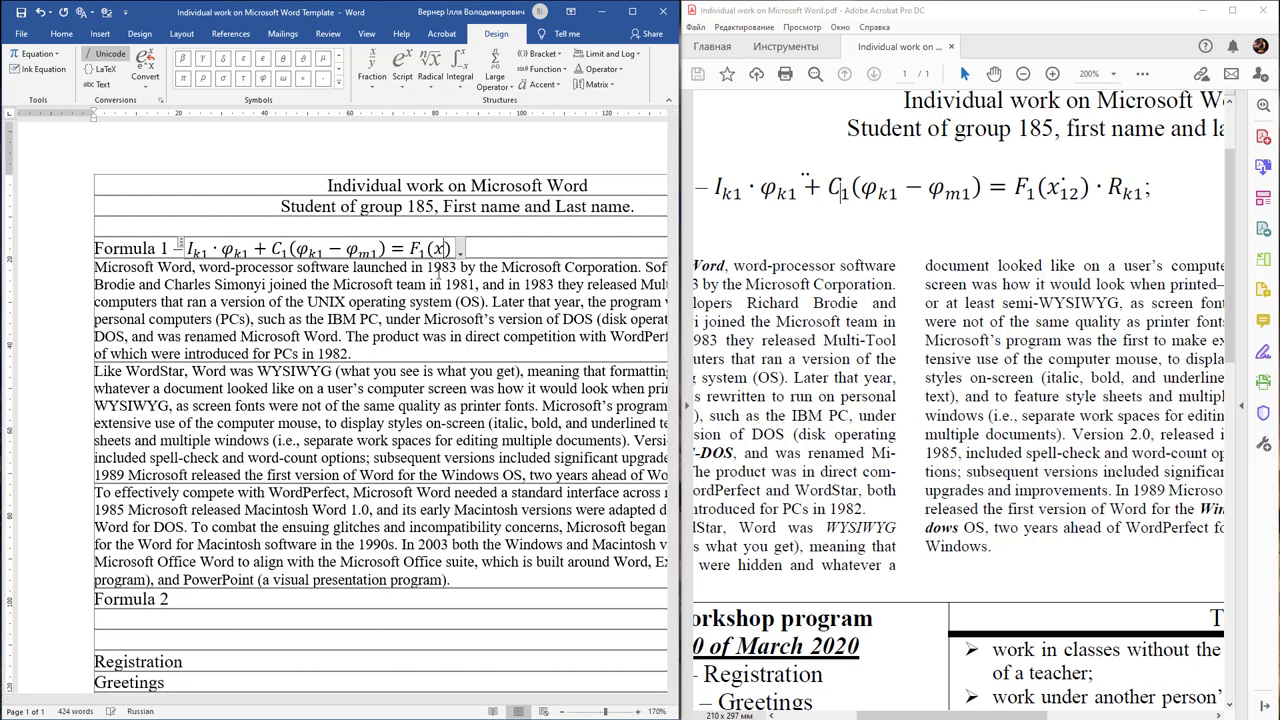
key(shift+Left)
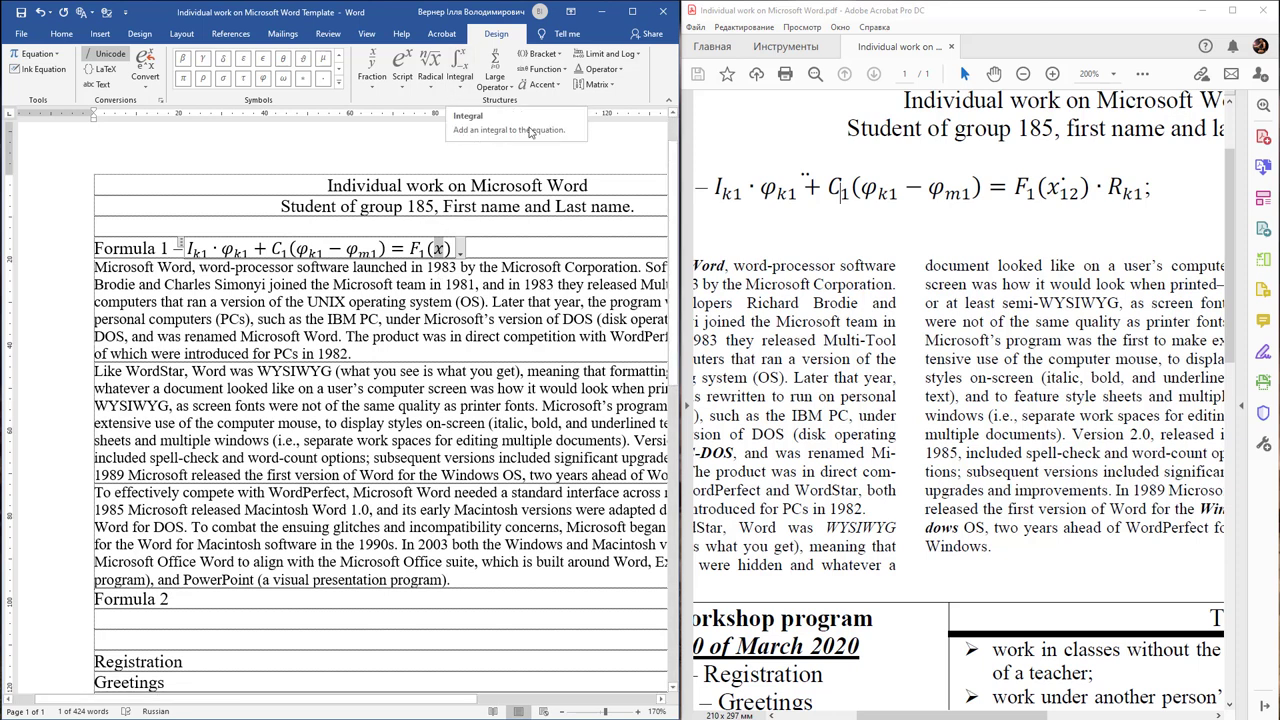
click(558, 85)
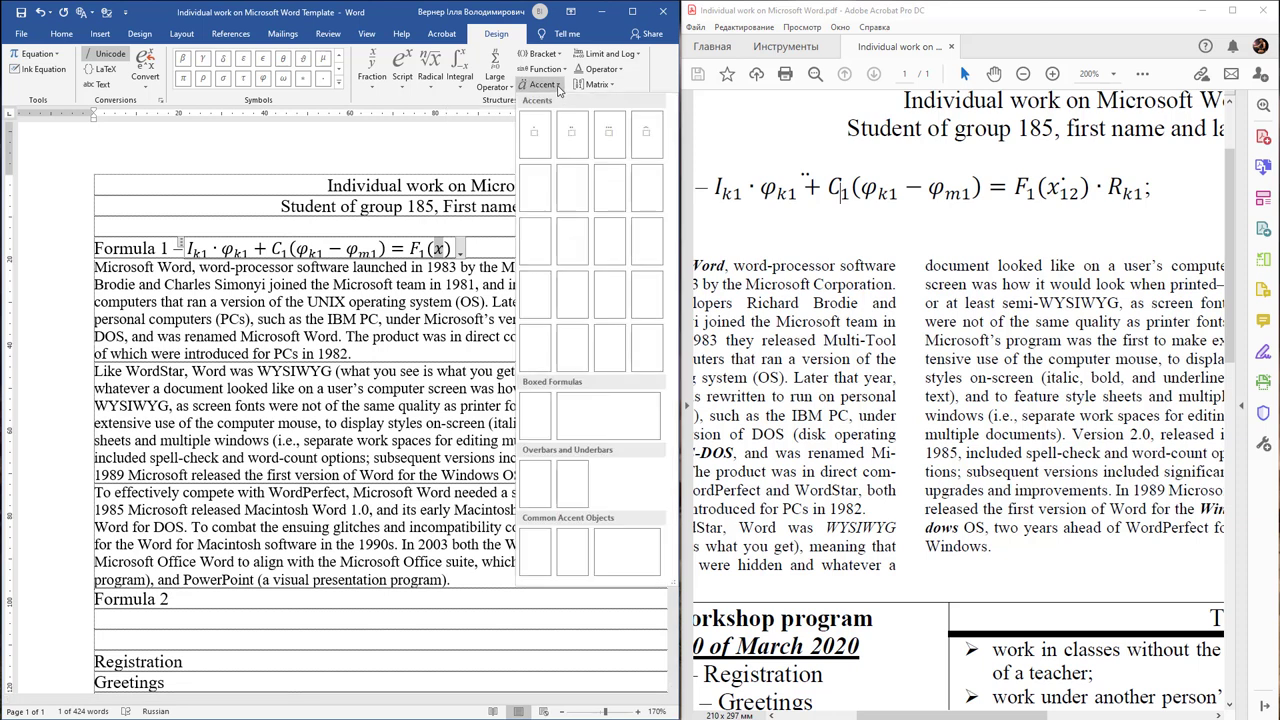
click(540, 133)
click(427, 92)
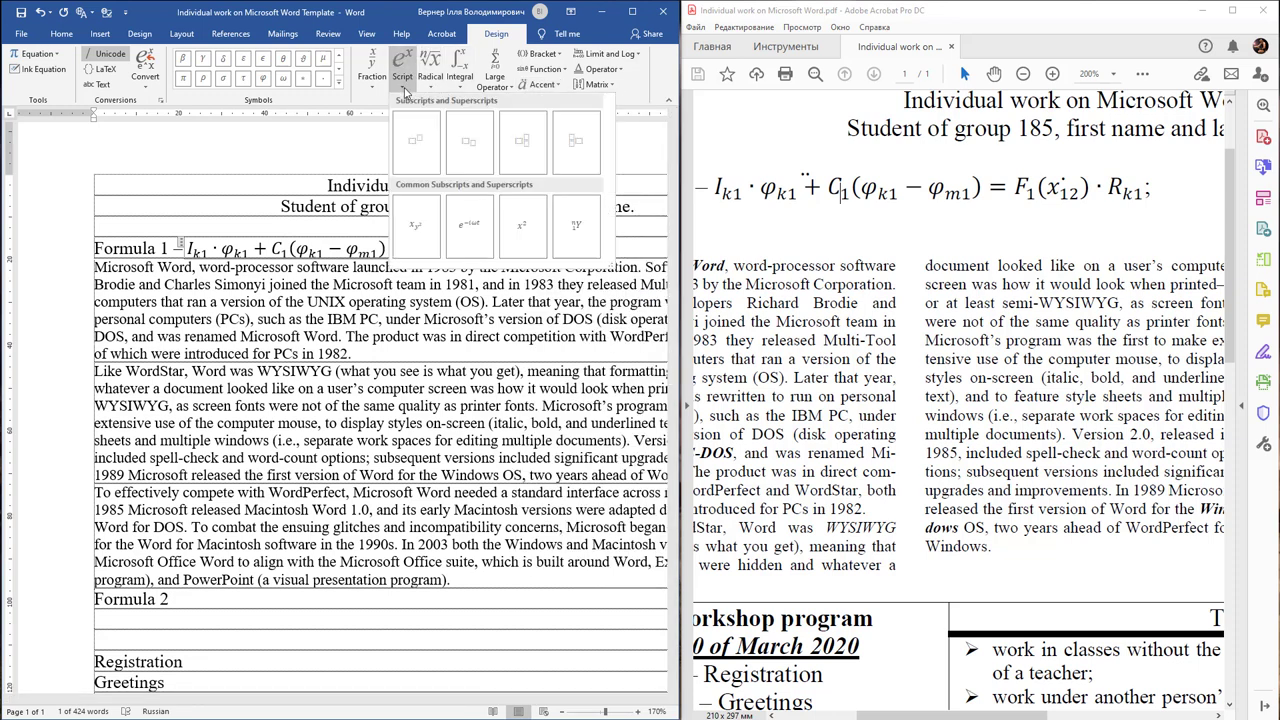
click(475, 146)
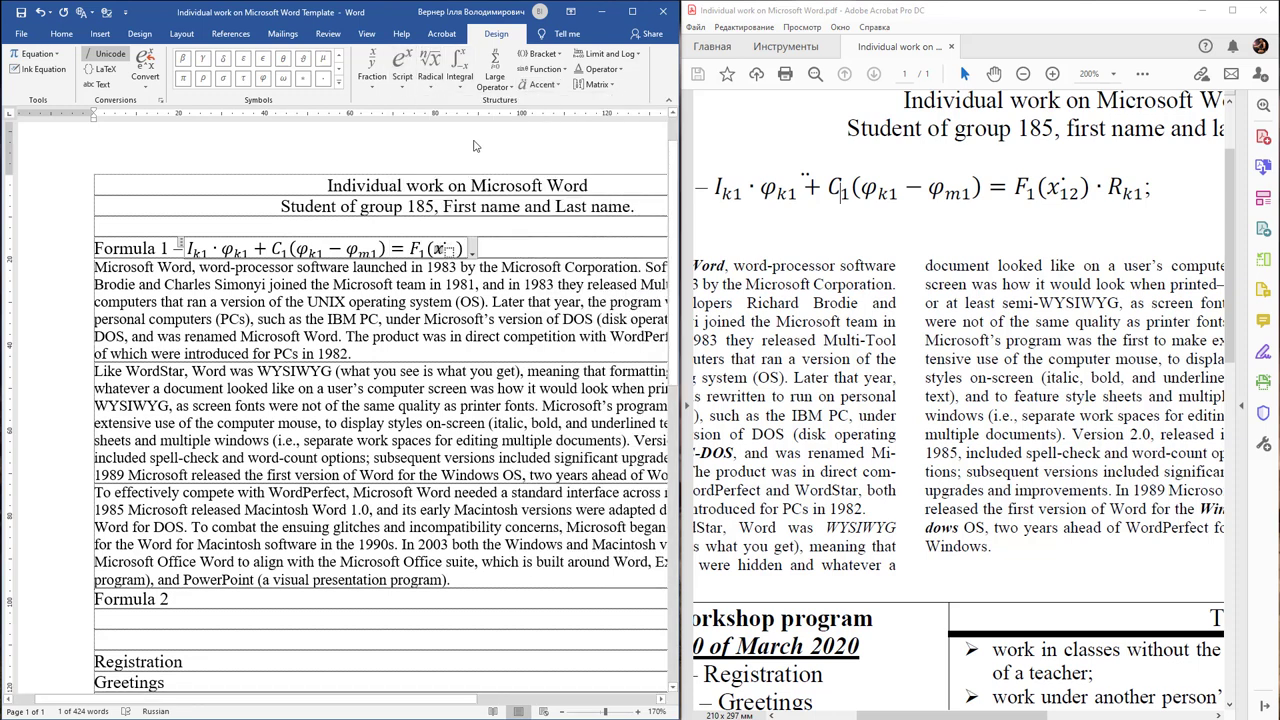
text(1)
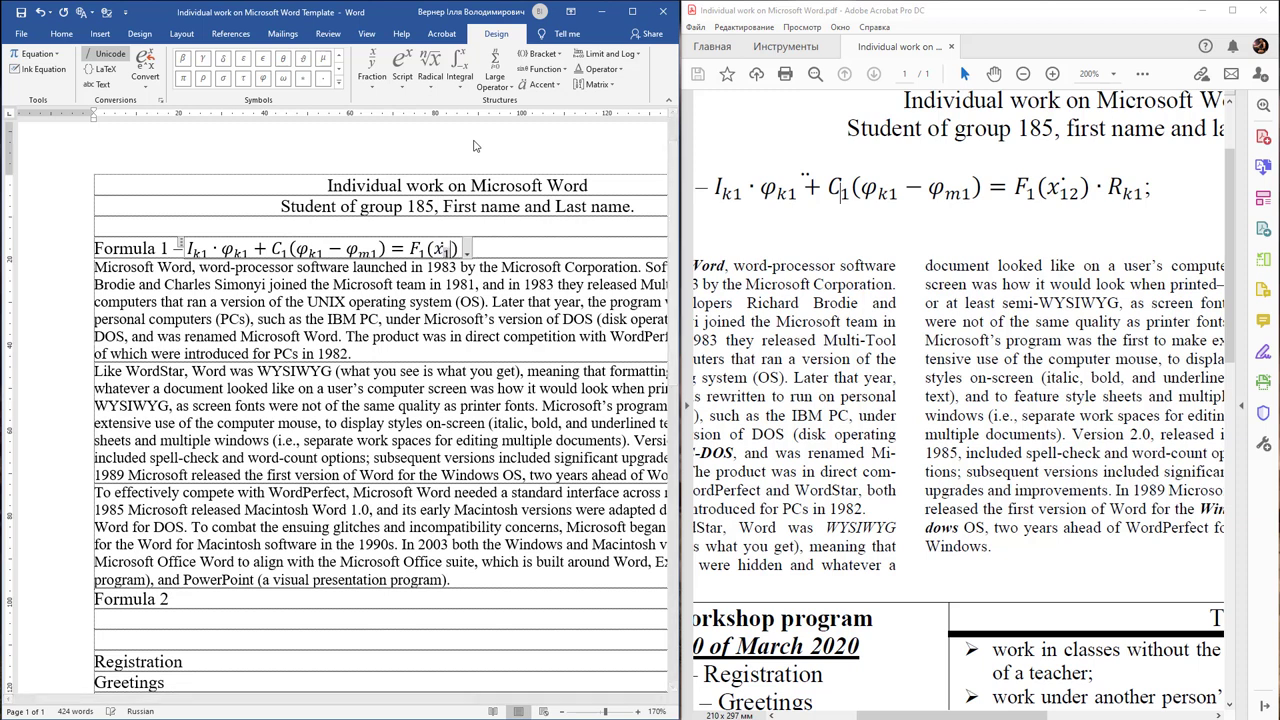
text(2)
key(Right)
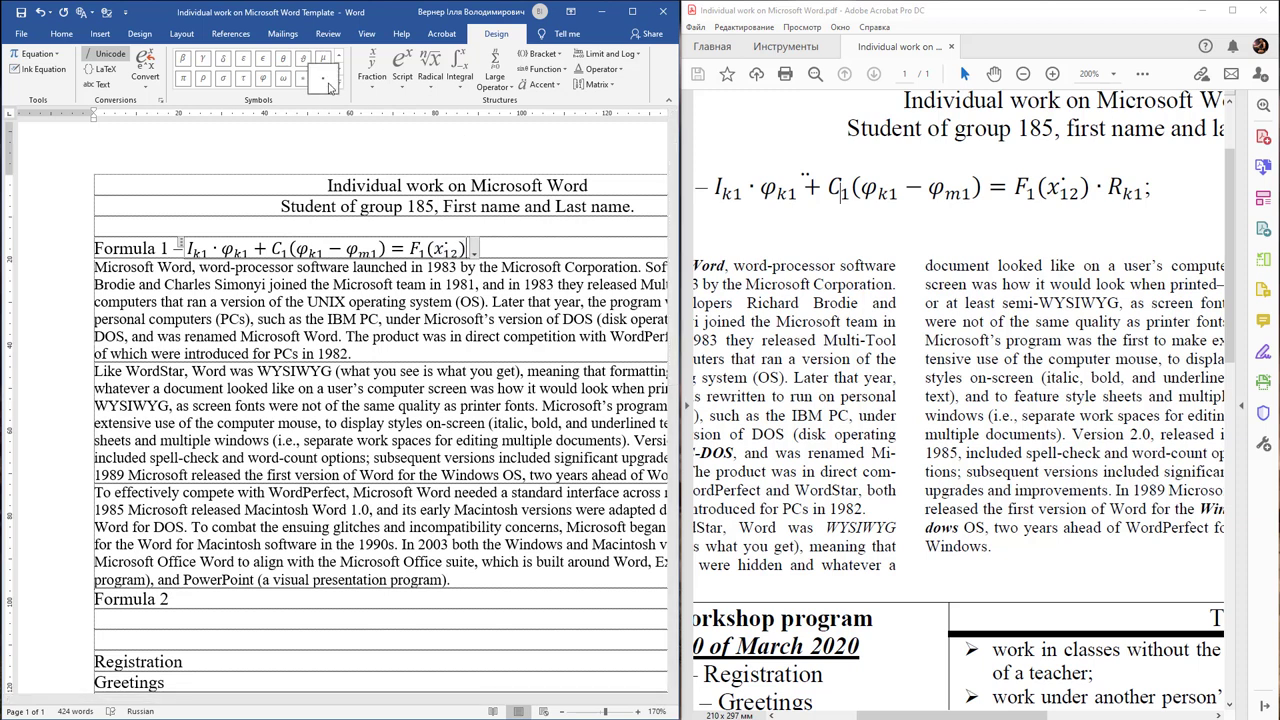
- Finish the equation with '· R' with subscript k1 and exit it
click(323, 80)
text(R)
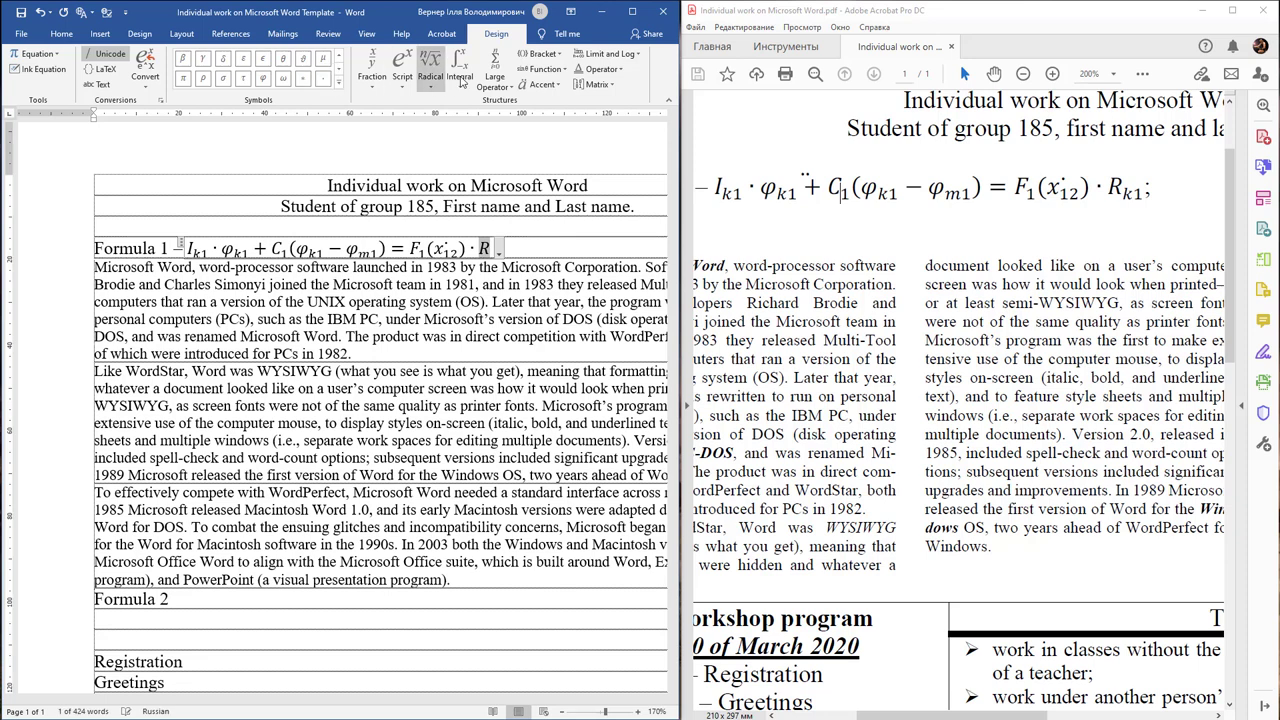
click(402, 70)
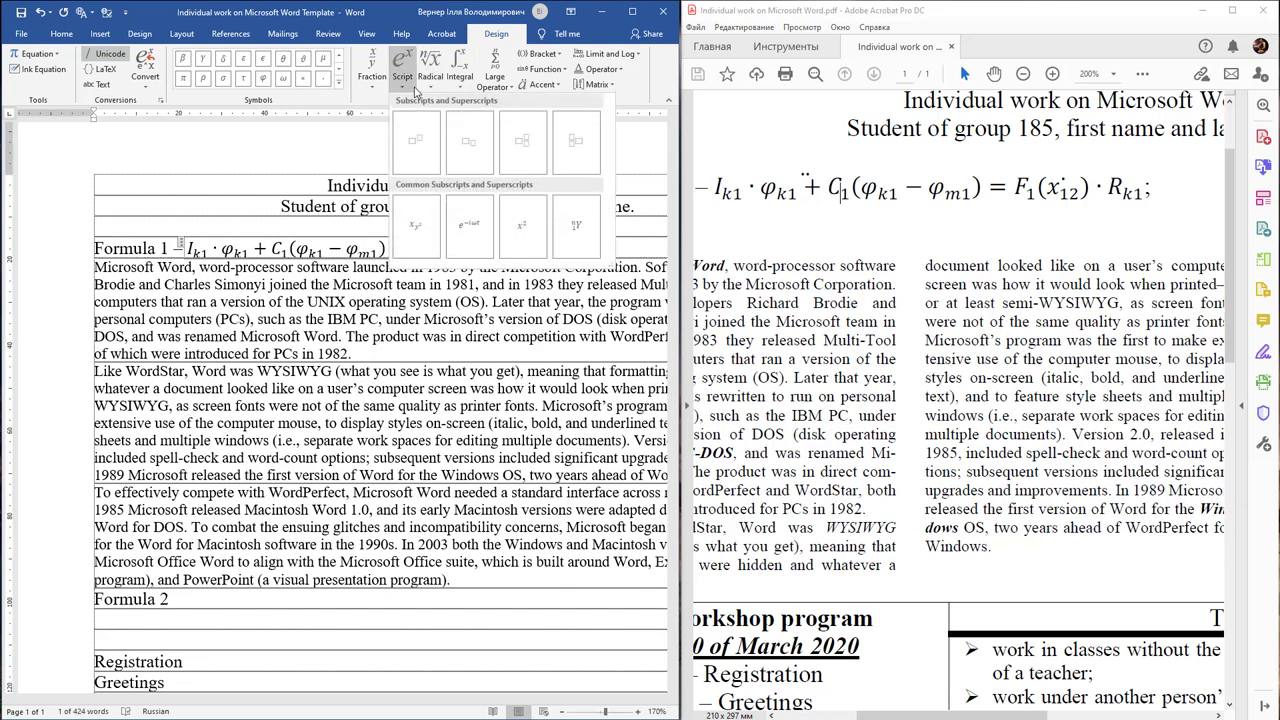
click(480, 131)
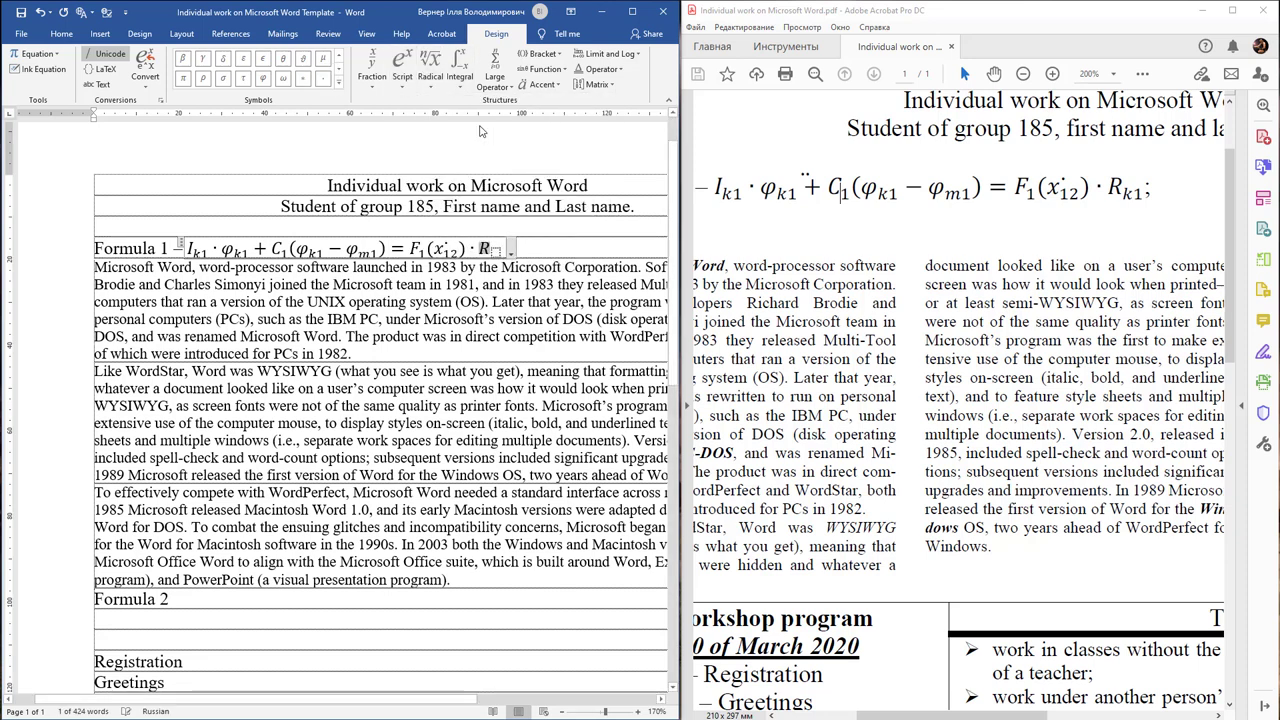
text(k1)
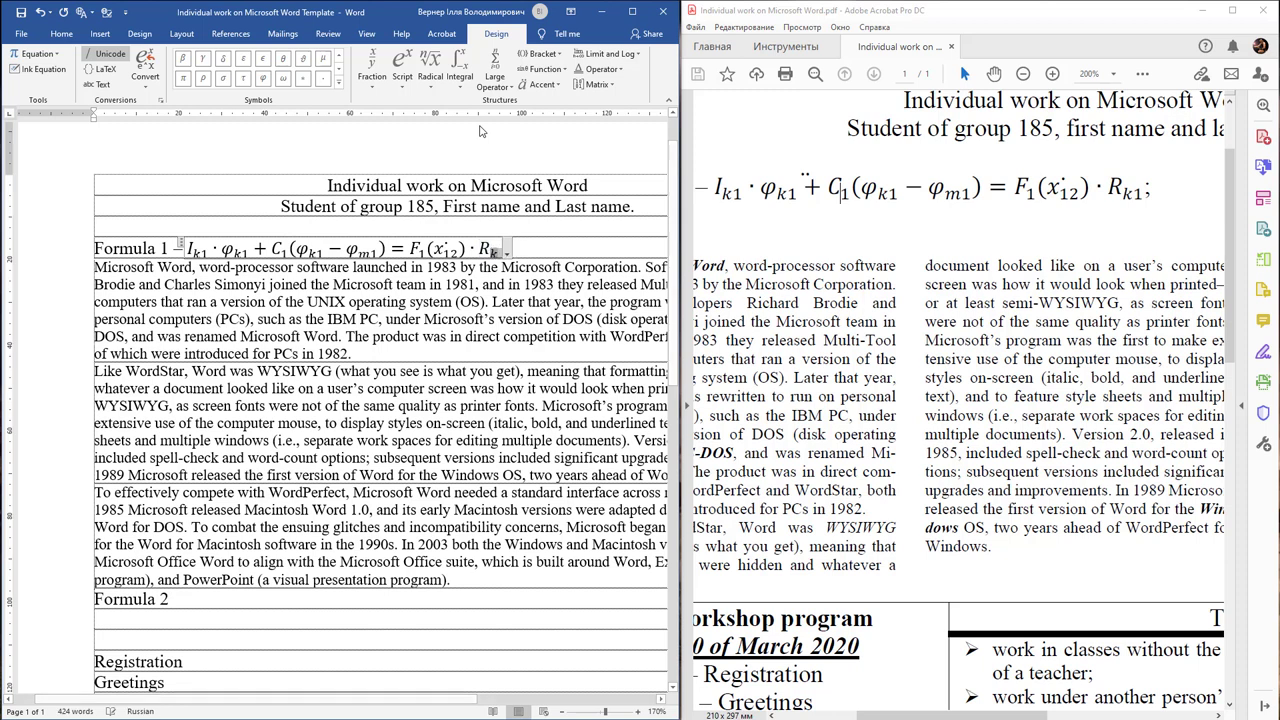
click(550, 245)
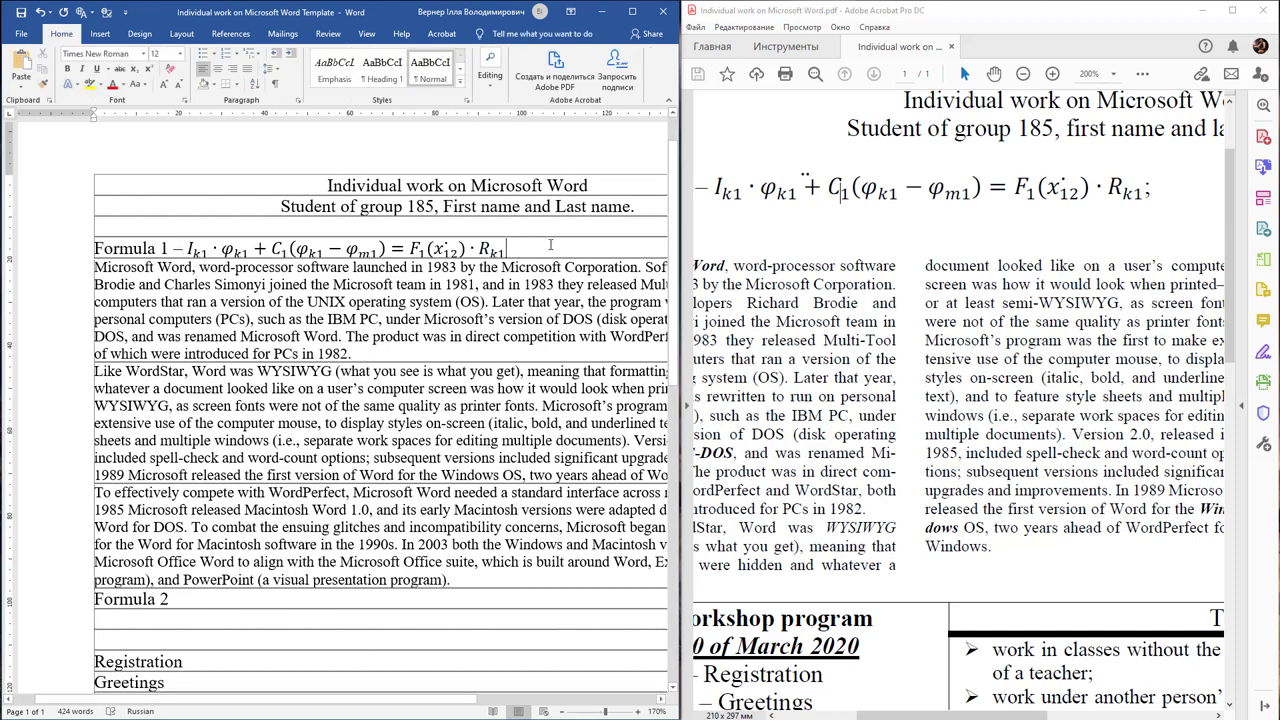
- End Formula 1 with ';', move the 'Formula 2' label beneath it, and add a dash
text(;)
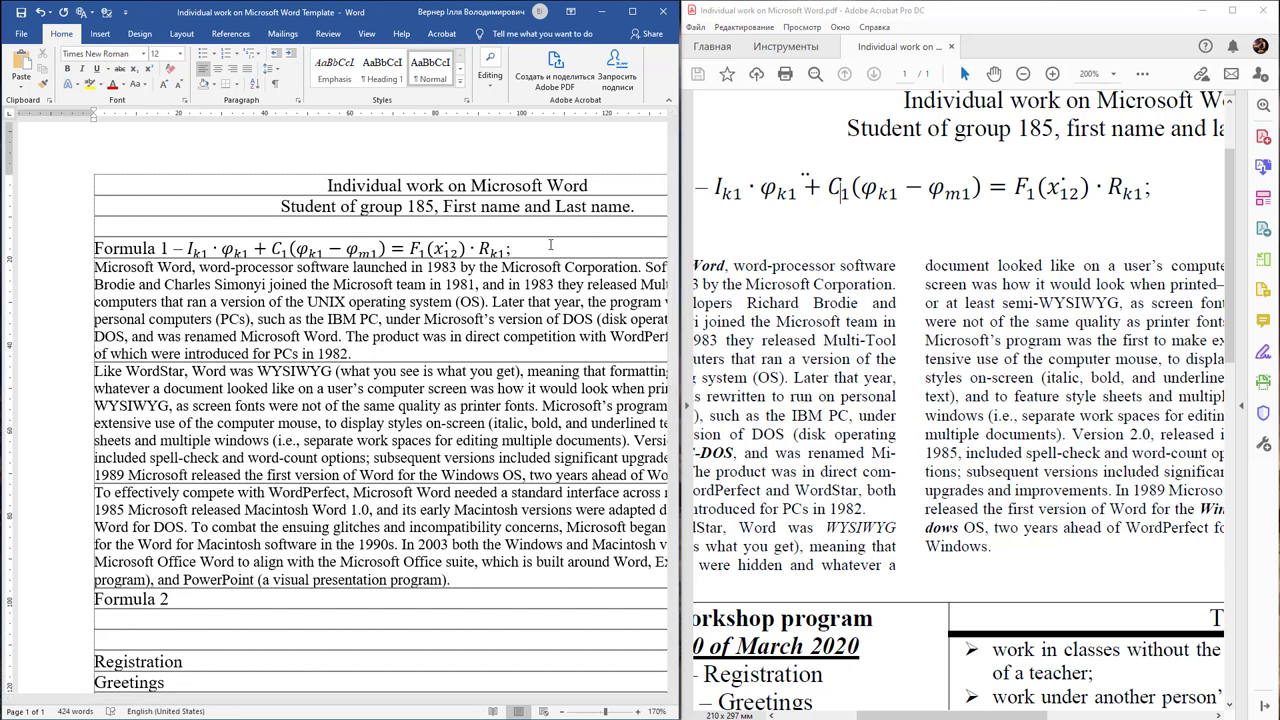
key(Return)
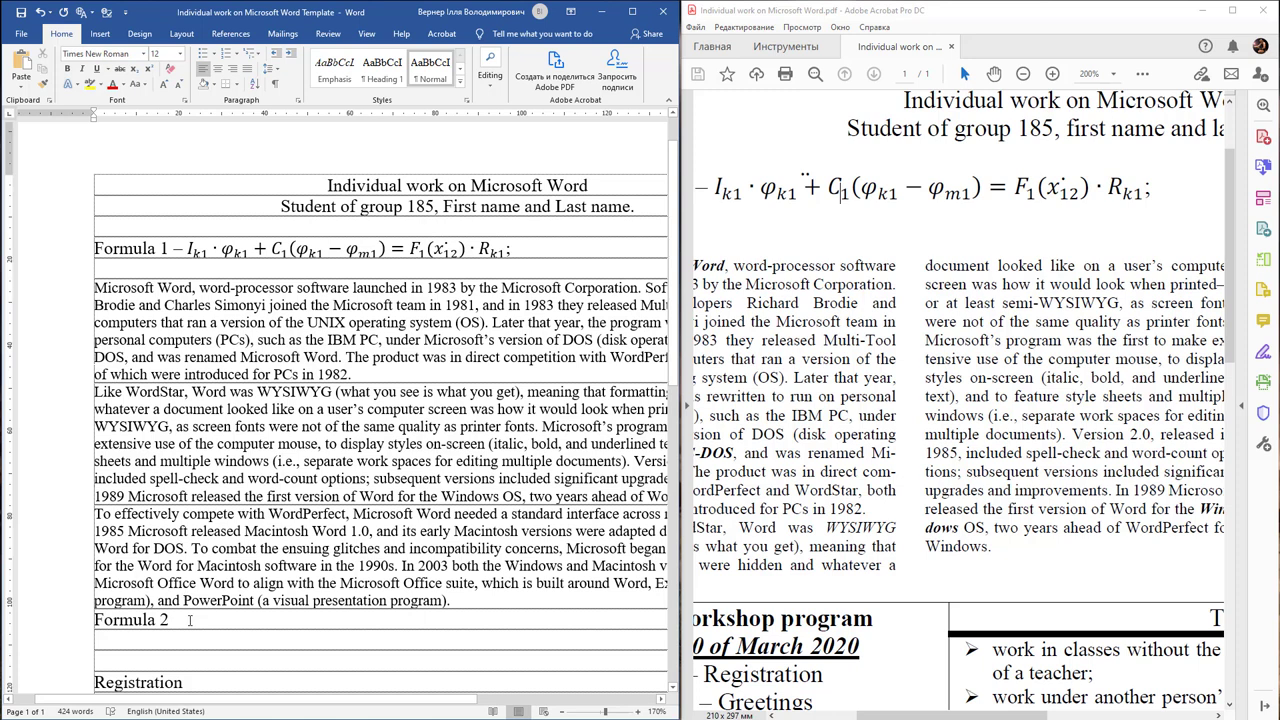
mouse_move(190, 620)
mouse_down()
mouse_move(104, 620)
mouse_move(115, 270)
mouse_up()
click(202, 268)
text(–)
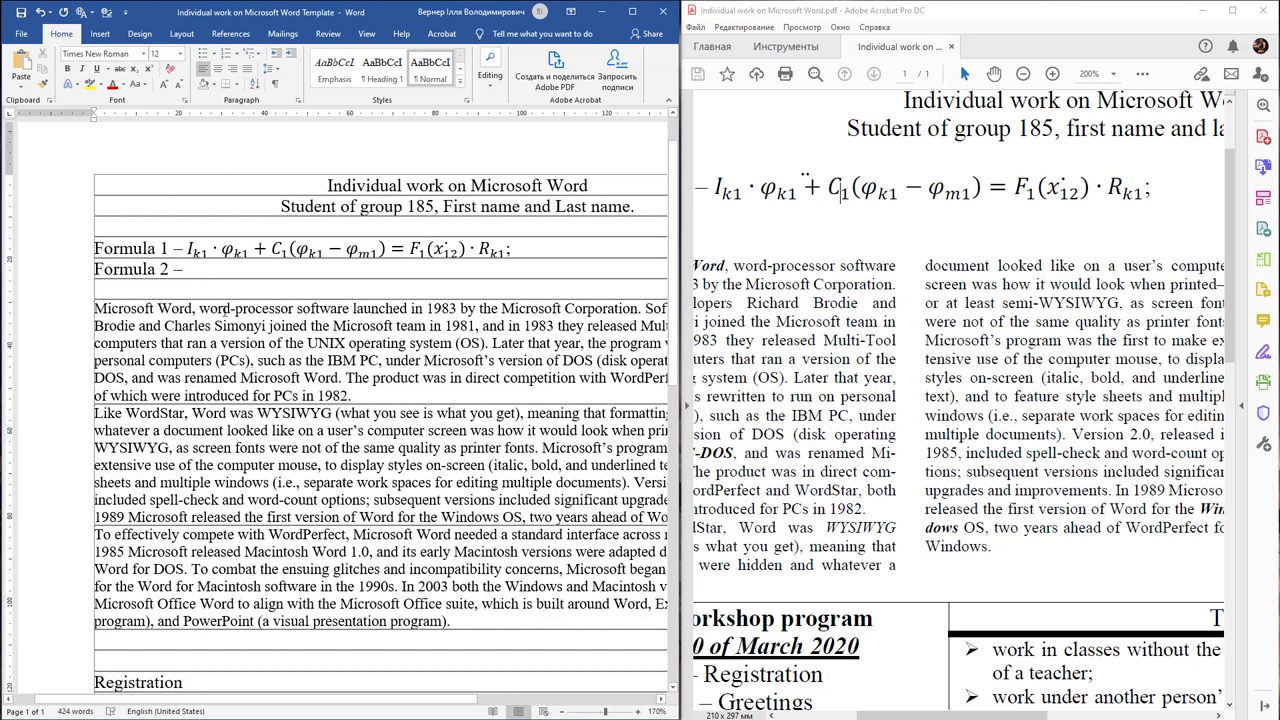
text( -)
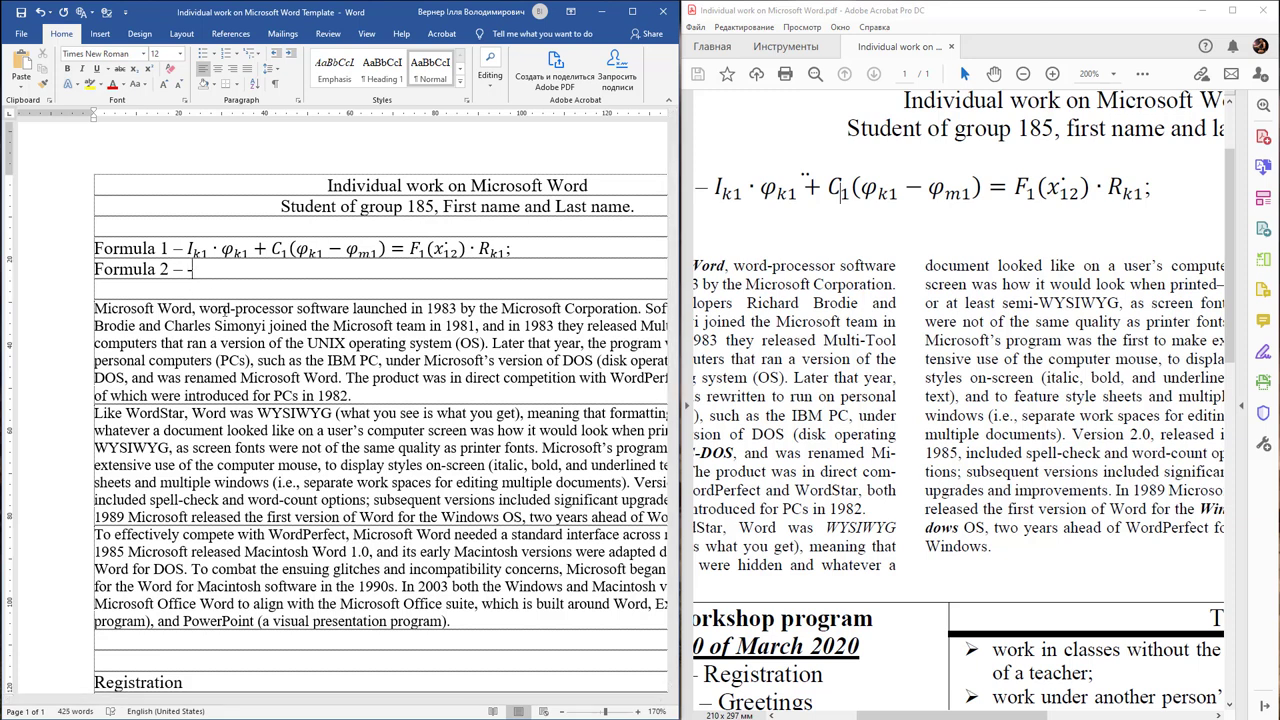
key(Left)
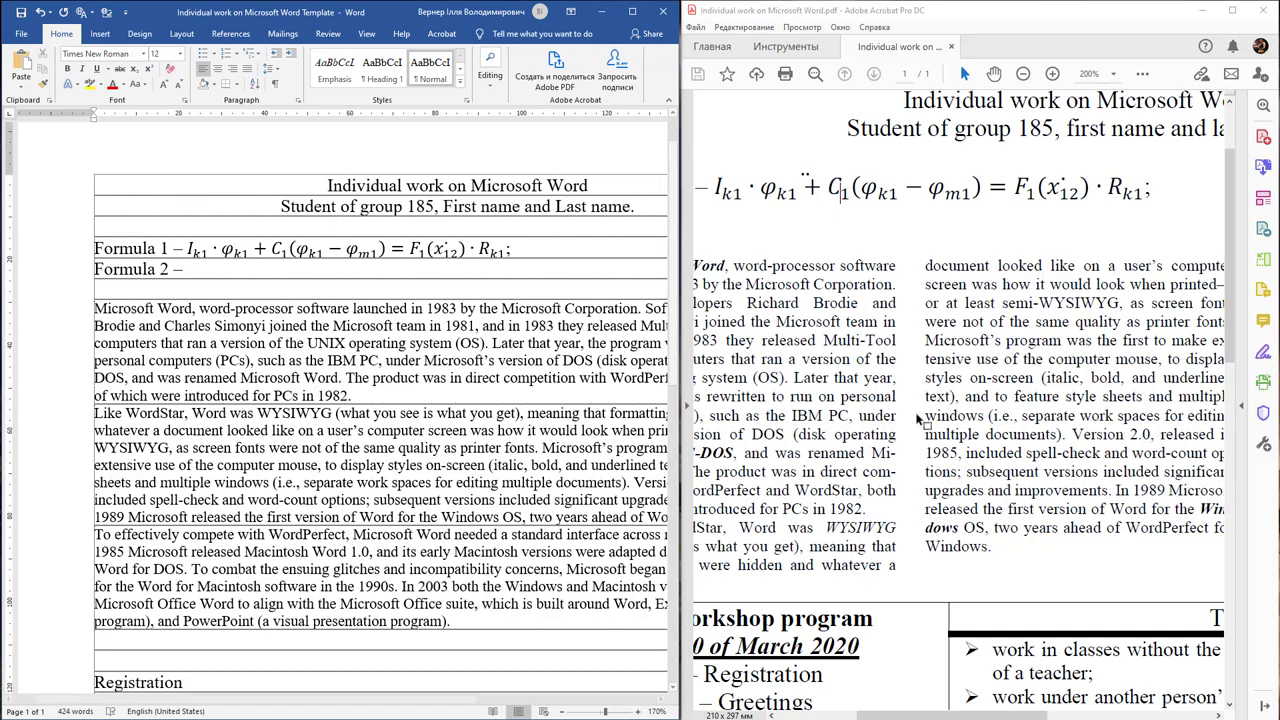
drag(975, 716, 1140, 714)
click(265, 269)
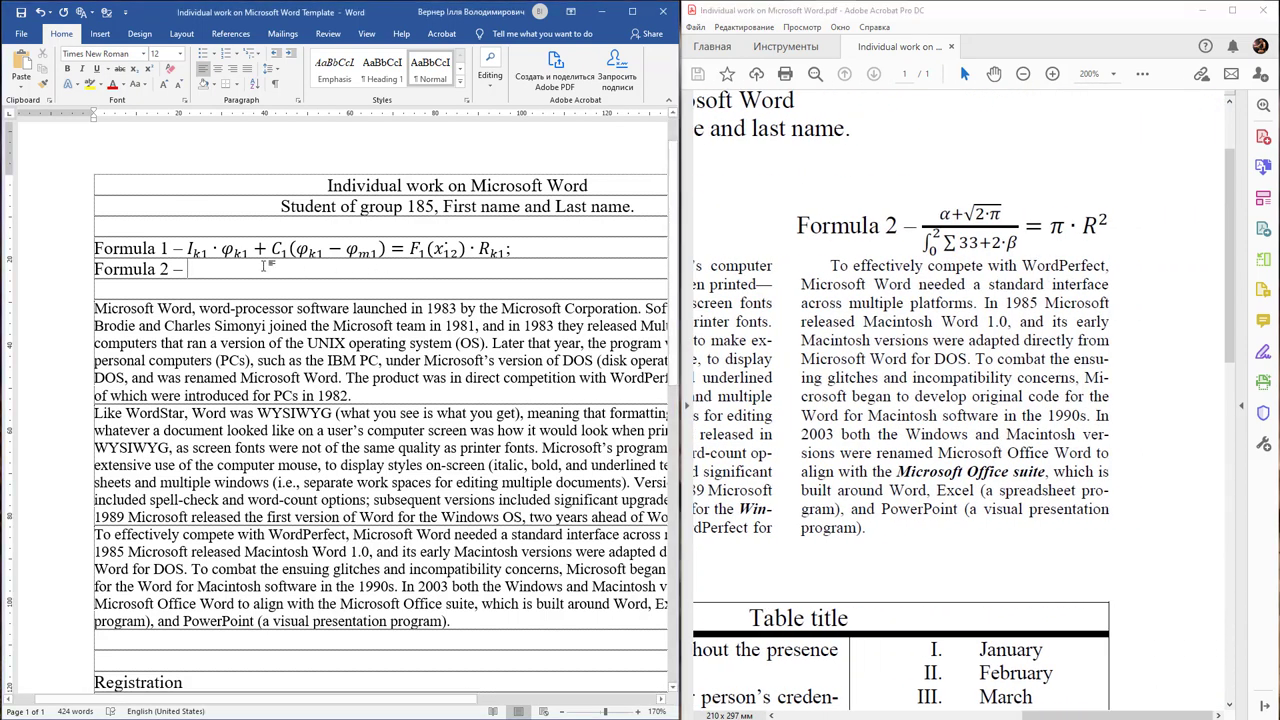
- Insert a new equation after Formula 2 as an empty stacked fraction
click(100, 38)
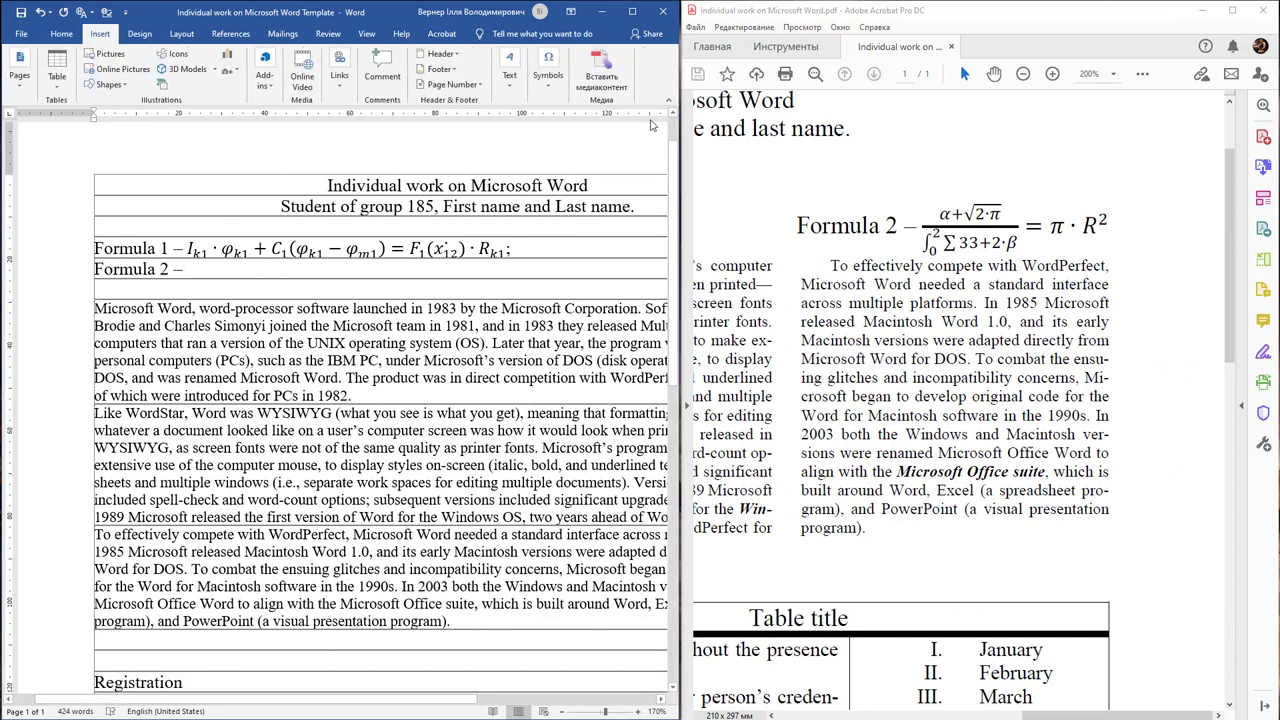
click(548, 80)
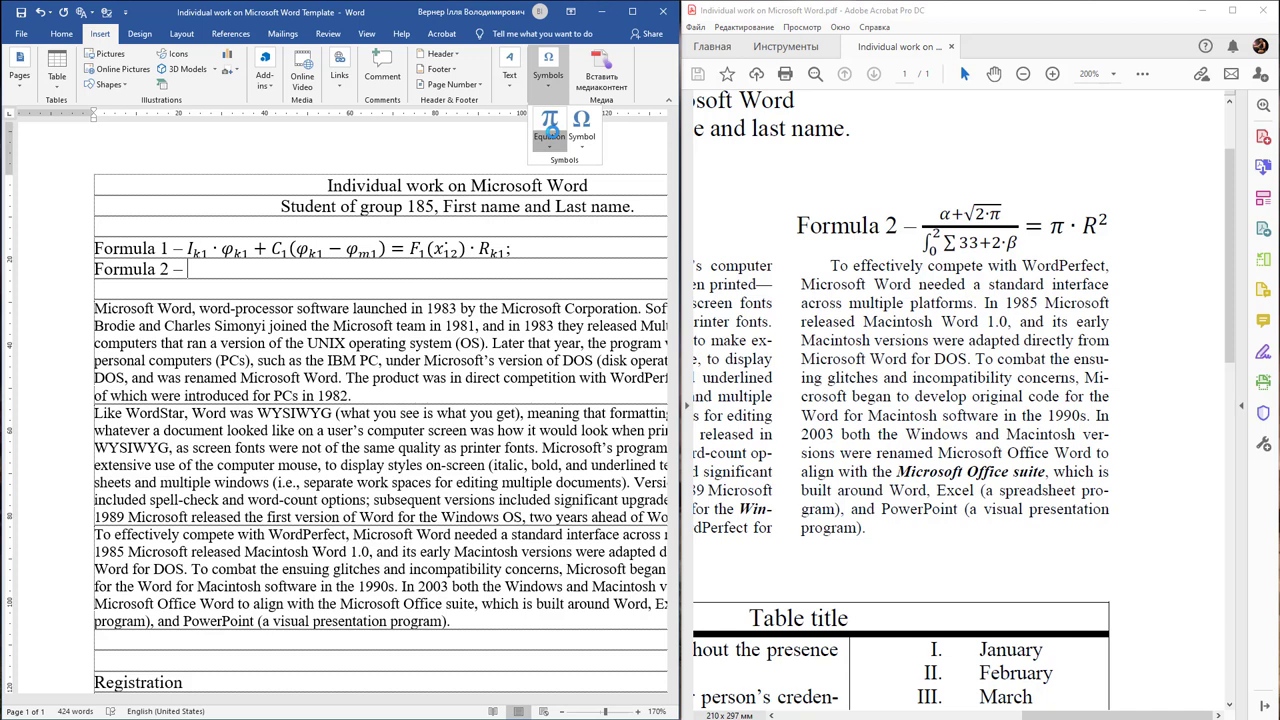
click(549, 131)
click(551, 131)
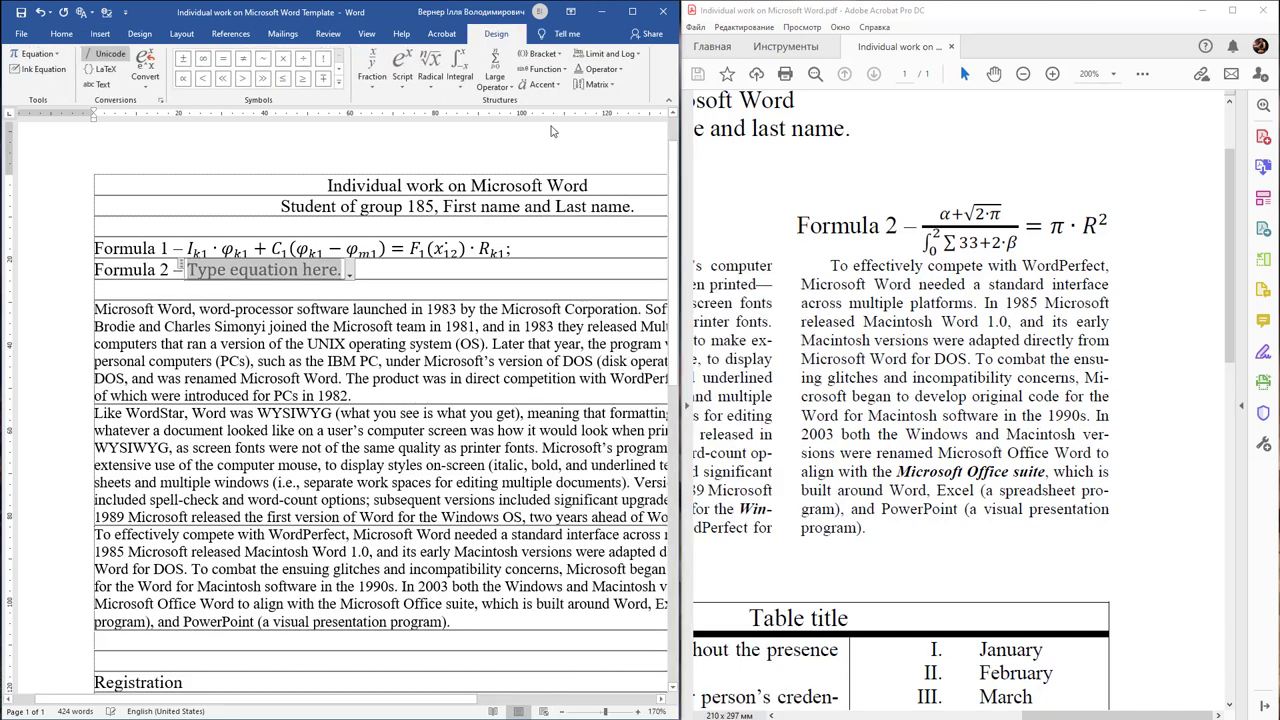
click(374, 84)
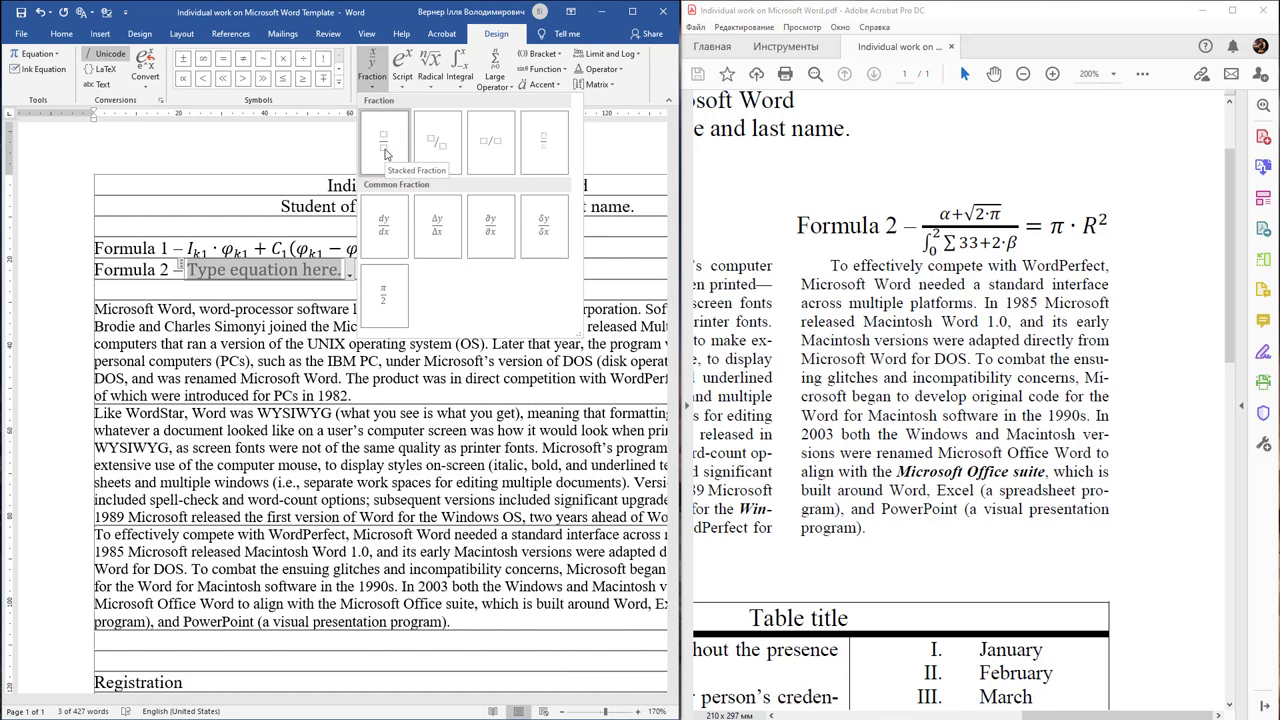
click(385, 154)
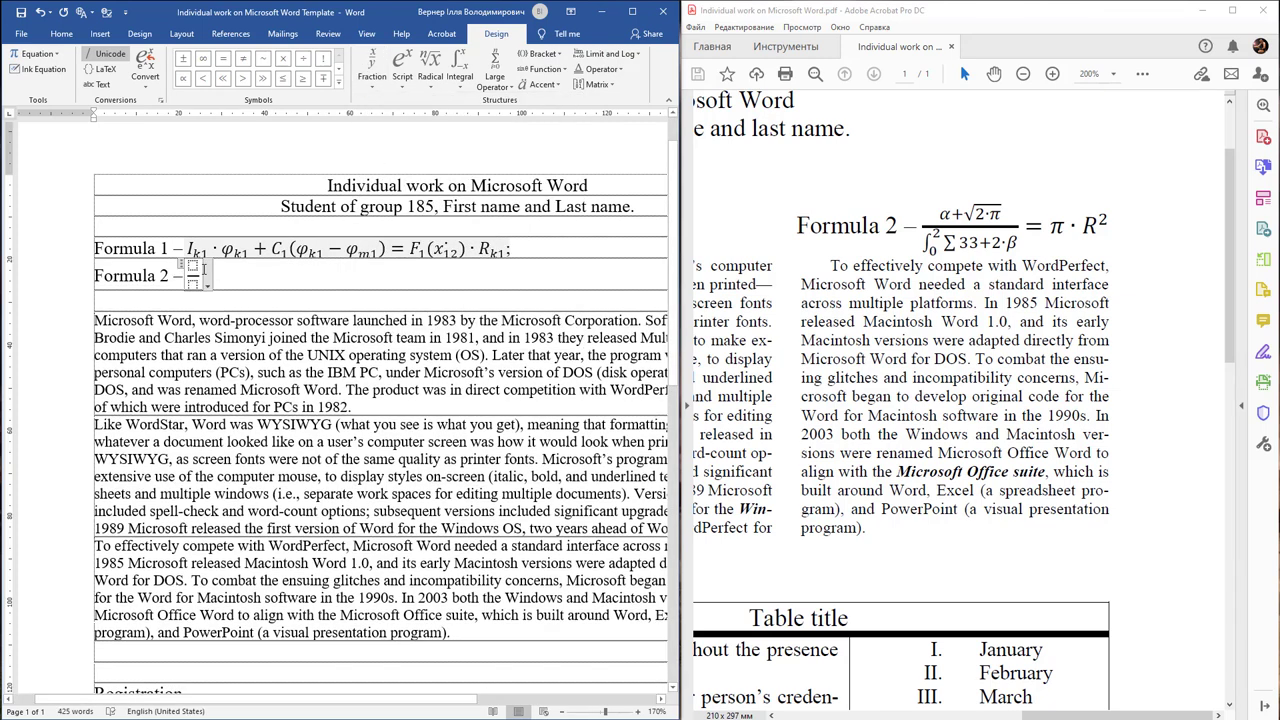
- Start the numerator with α+ using the Symbols gallery
click(340, 88)
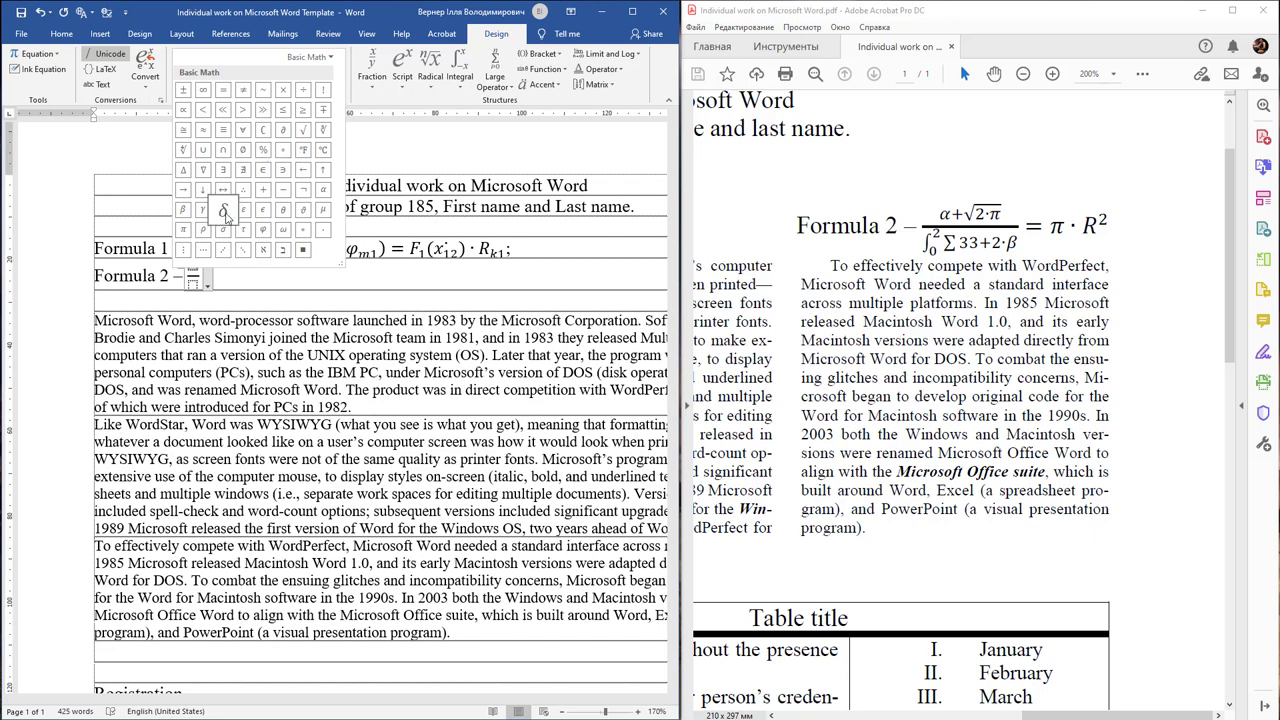
click(322, 189)
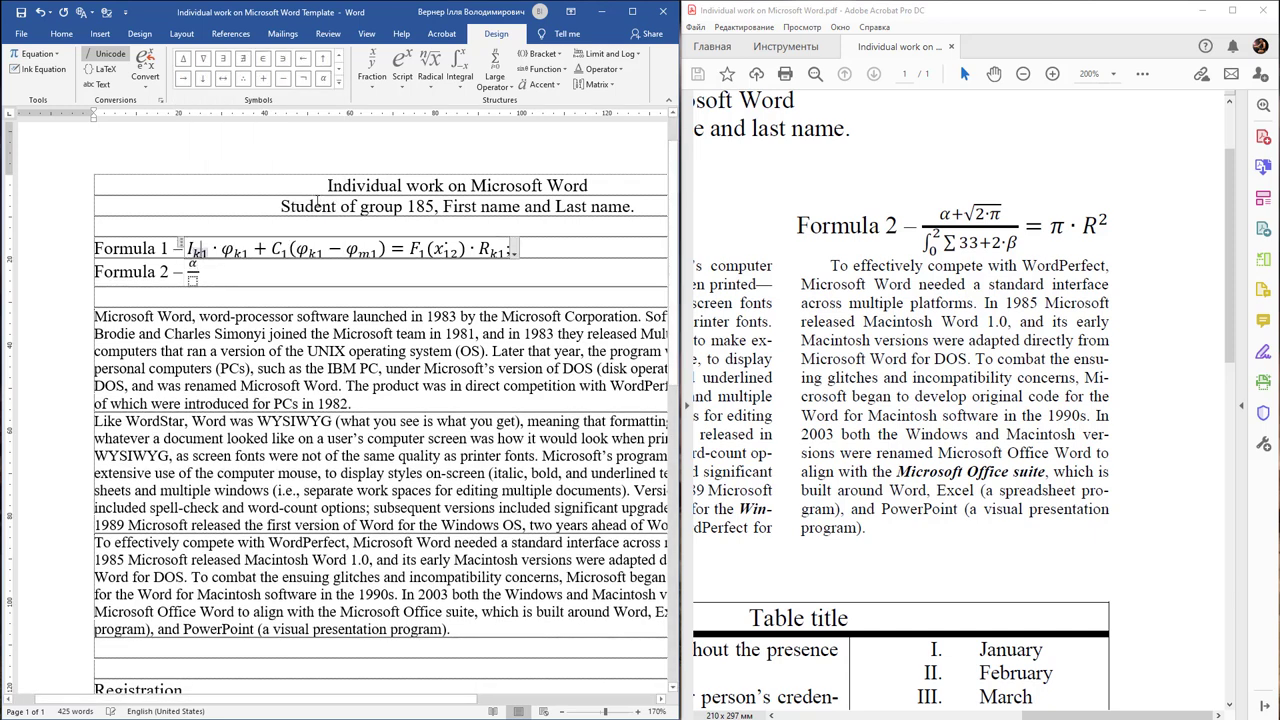
click(317, 204)
key(Down)
key(Down)
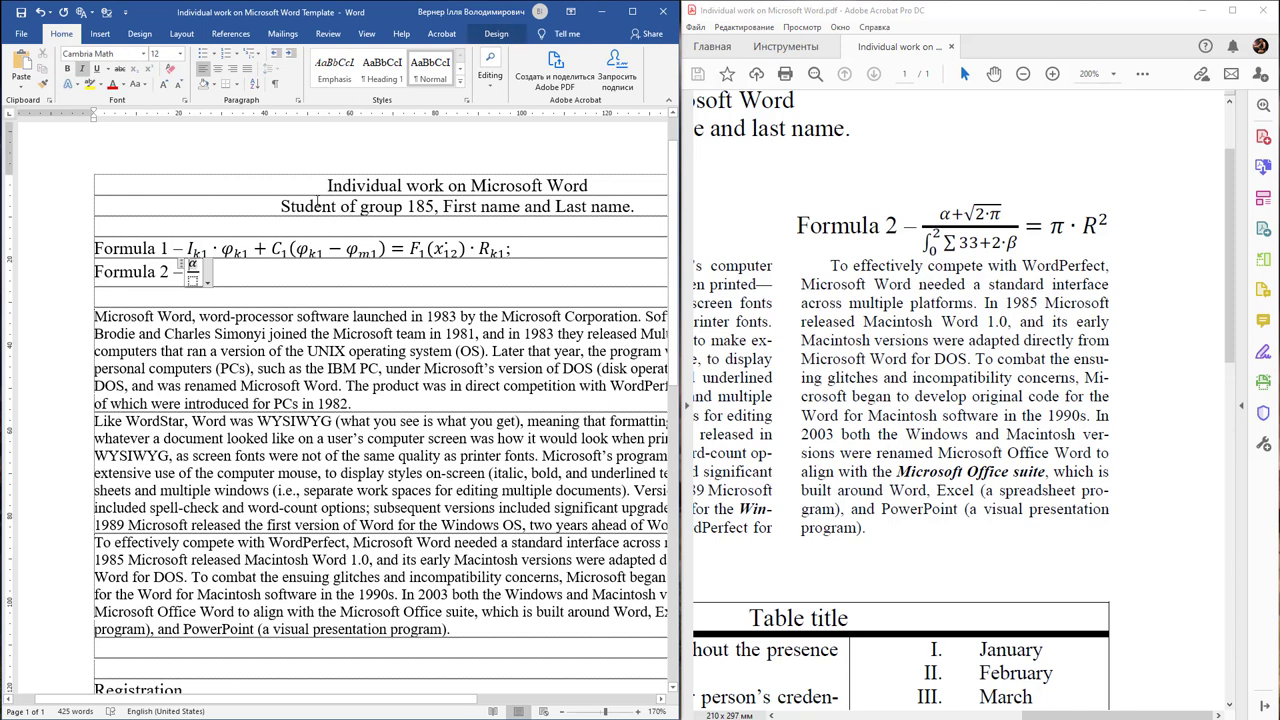
text(+)
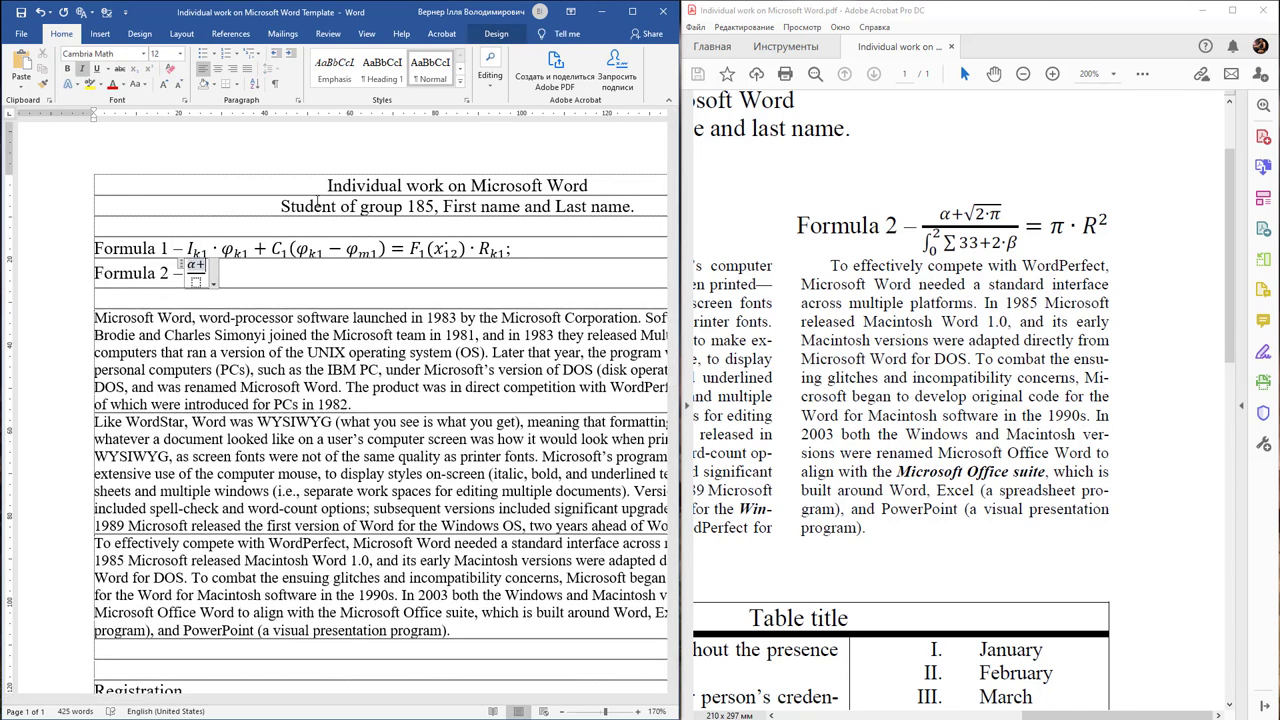
- Continue the numerator with a square root of 2, a multiplication dot and π
click(497, 34)
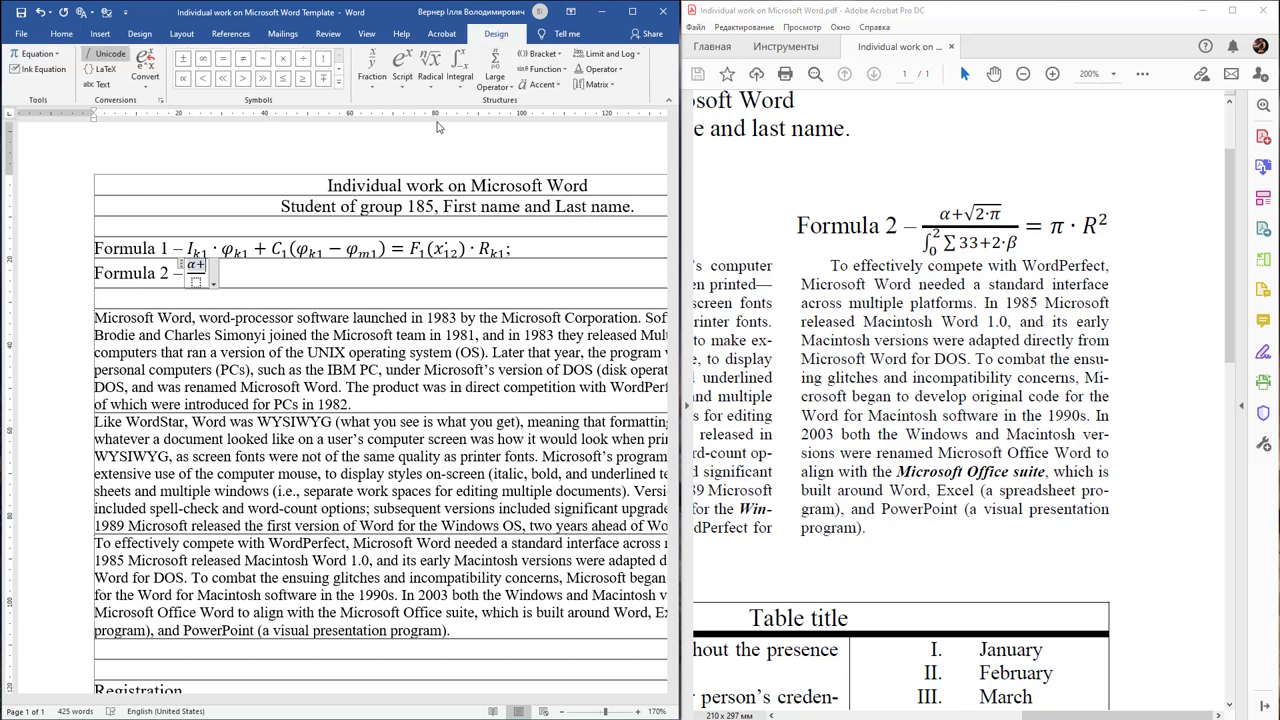
click(431, 80)
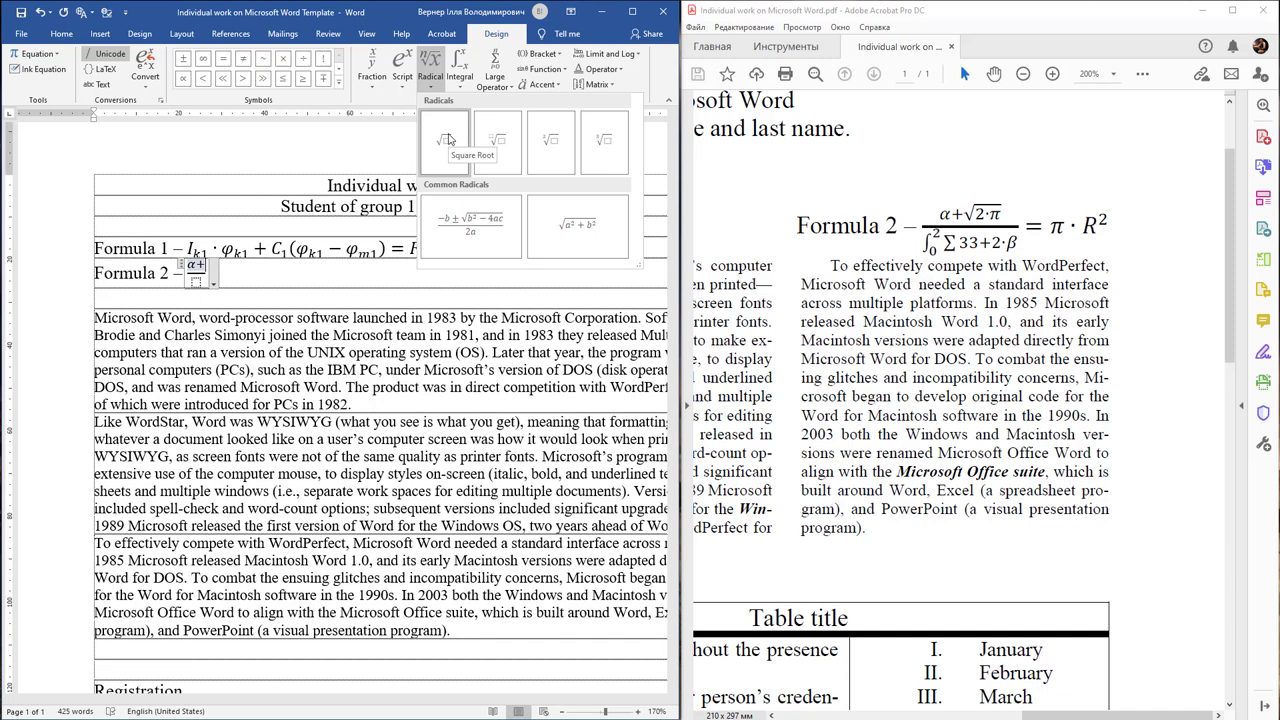
click(448, 140)
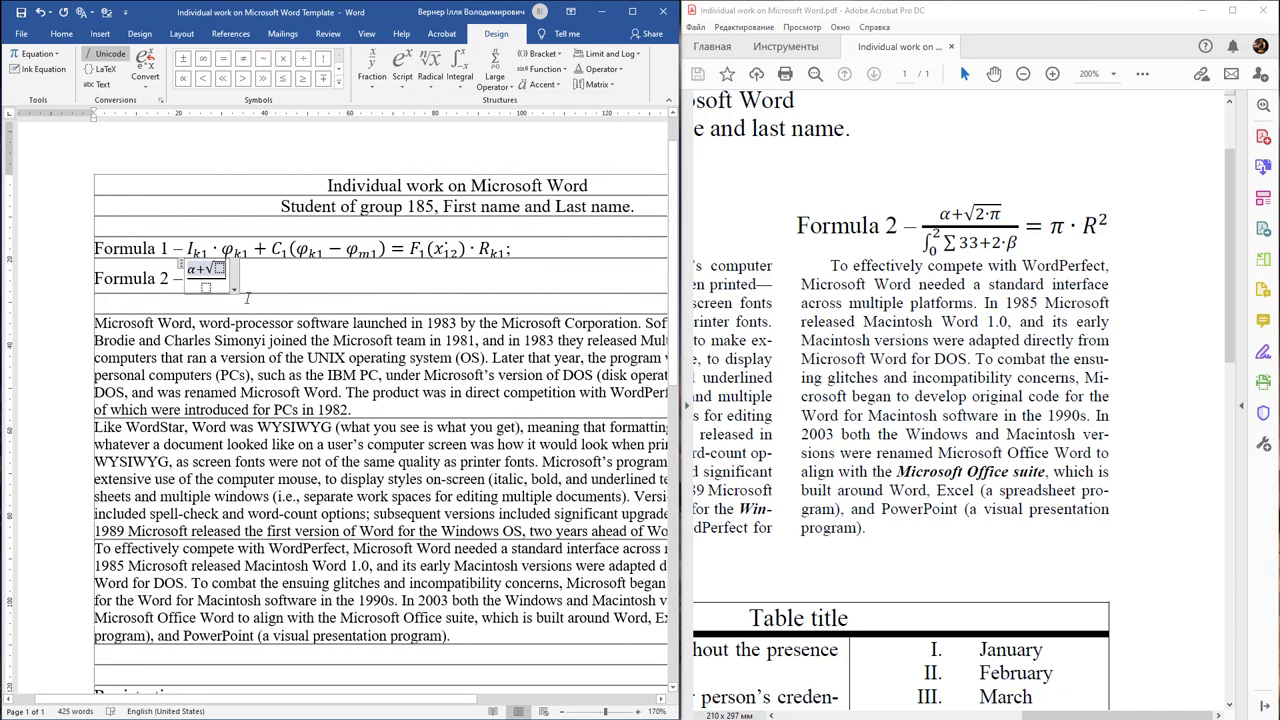
text(2)
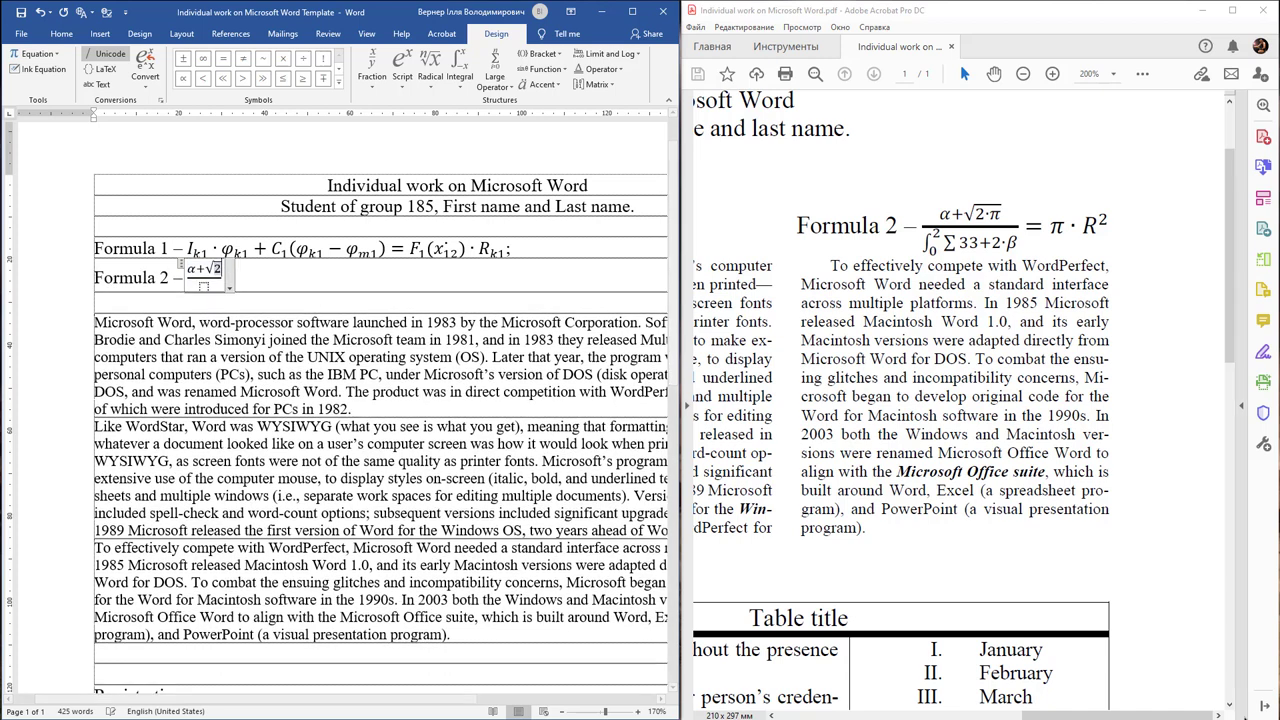
click(222, 268)
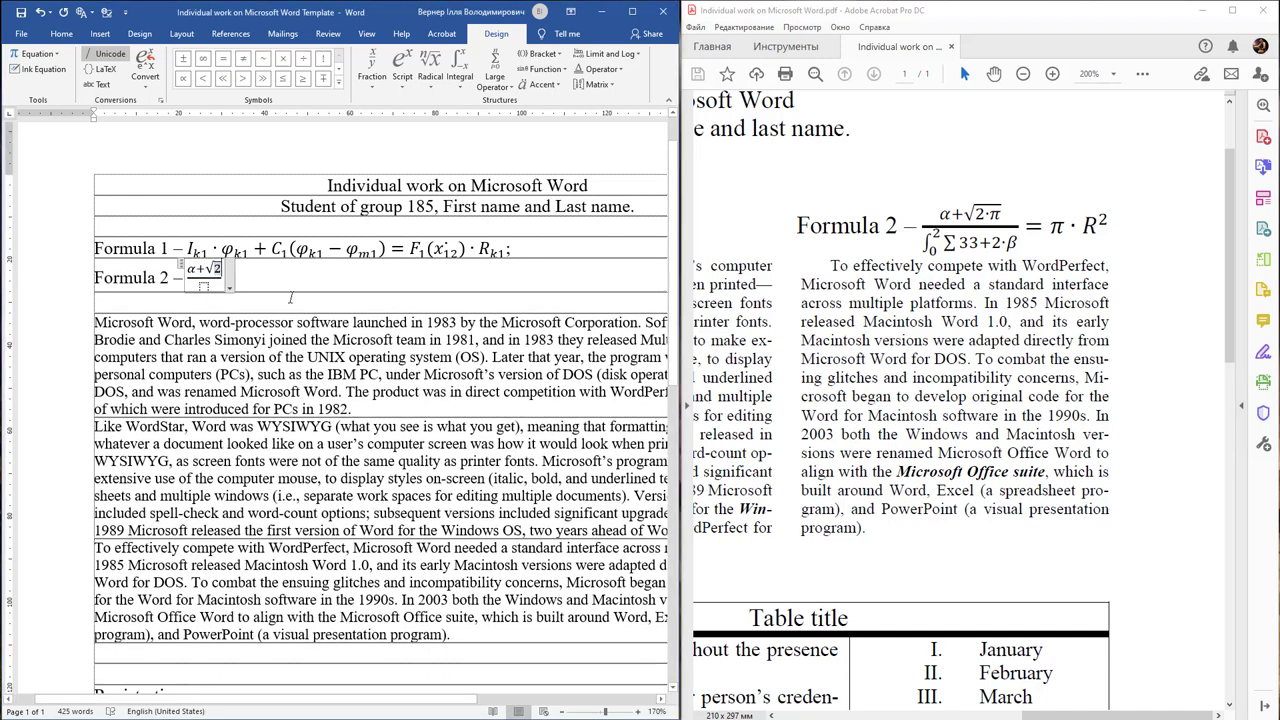
click(339, 89)
click(324, 231)
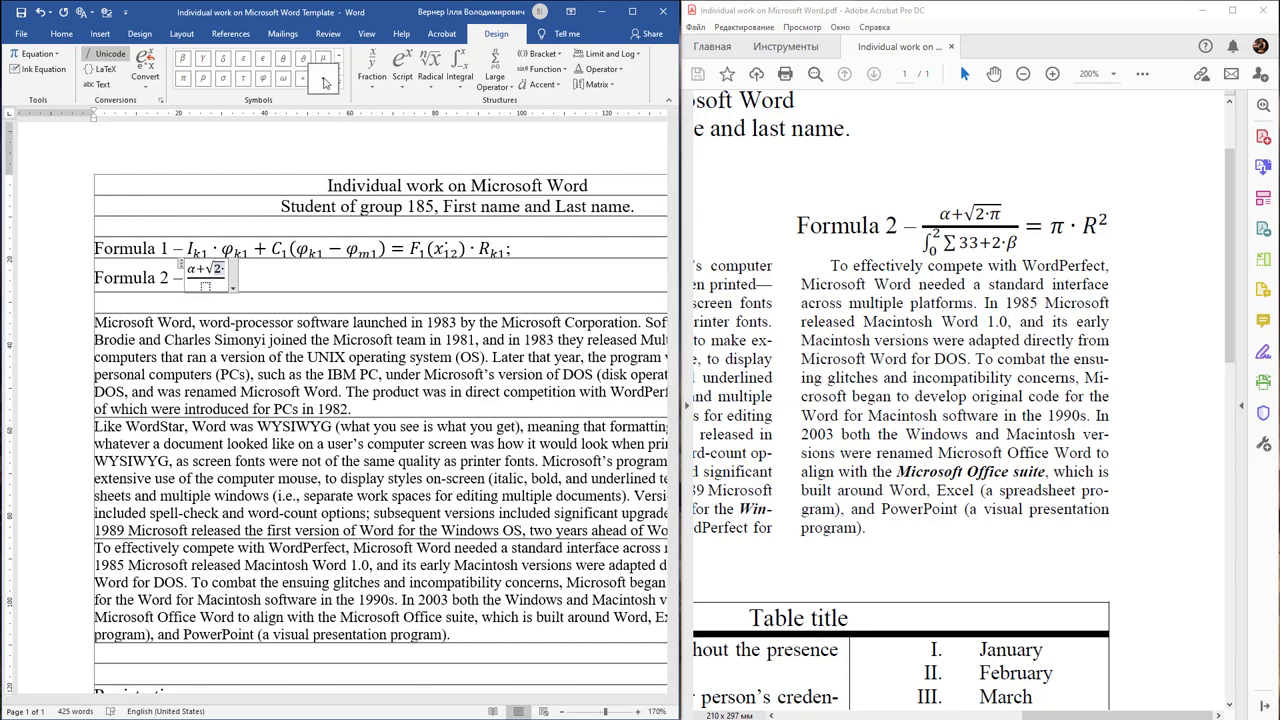
click(182, 77)
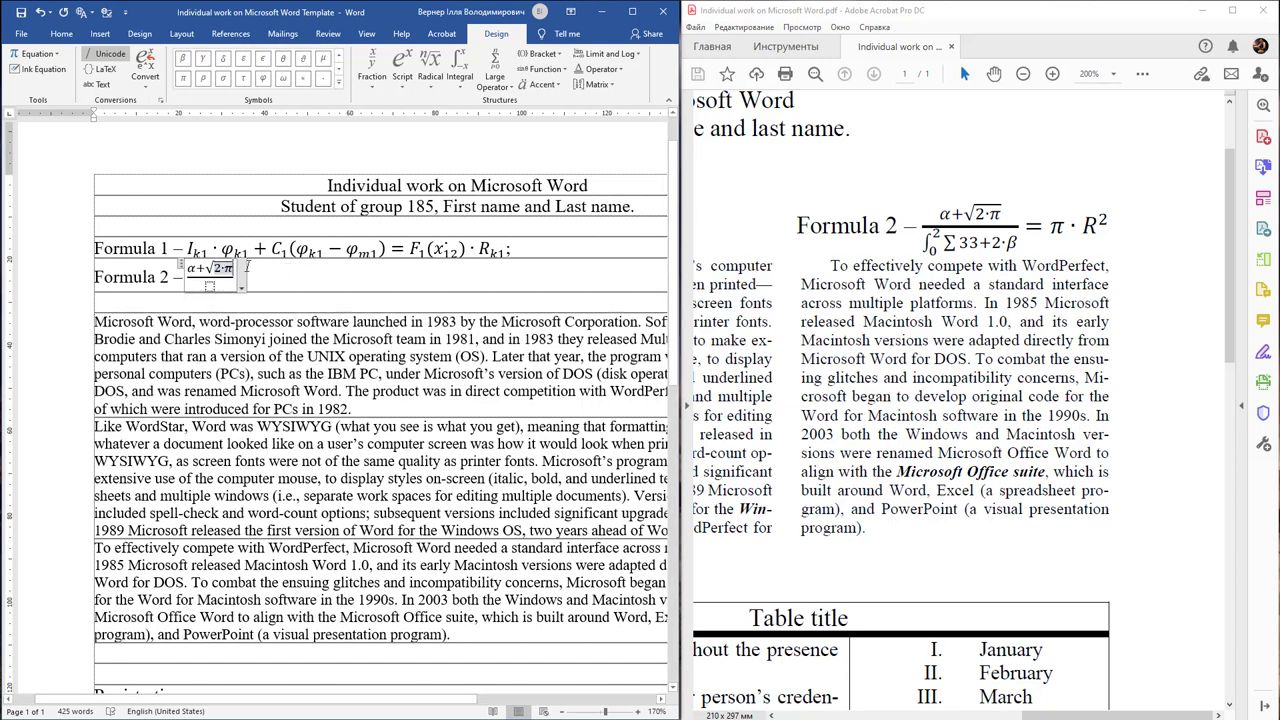
- Put an integral with limits 0 to 2 in the denominator
click(456, 87)
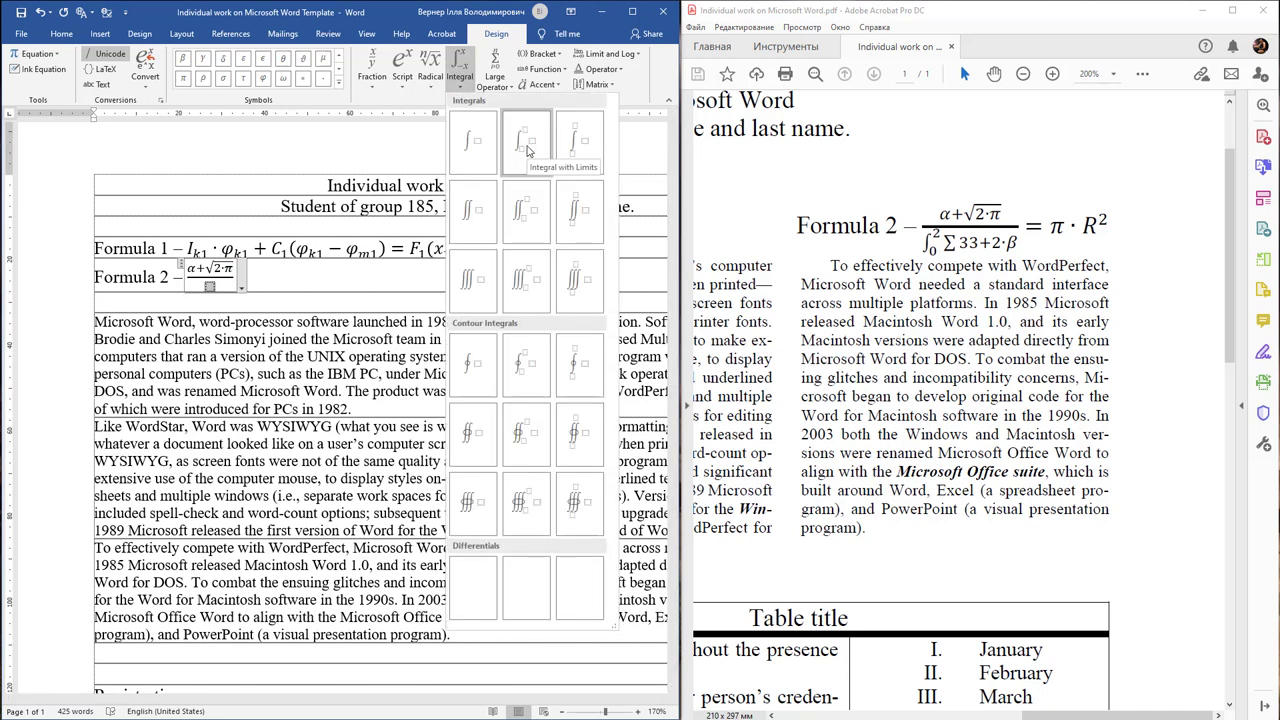
click(528, 150)
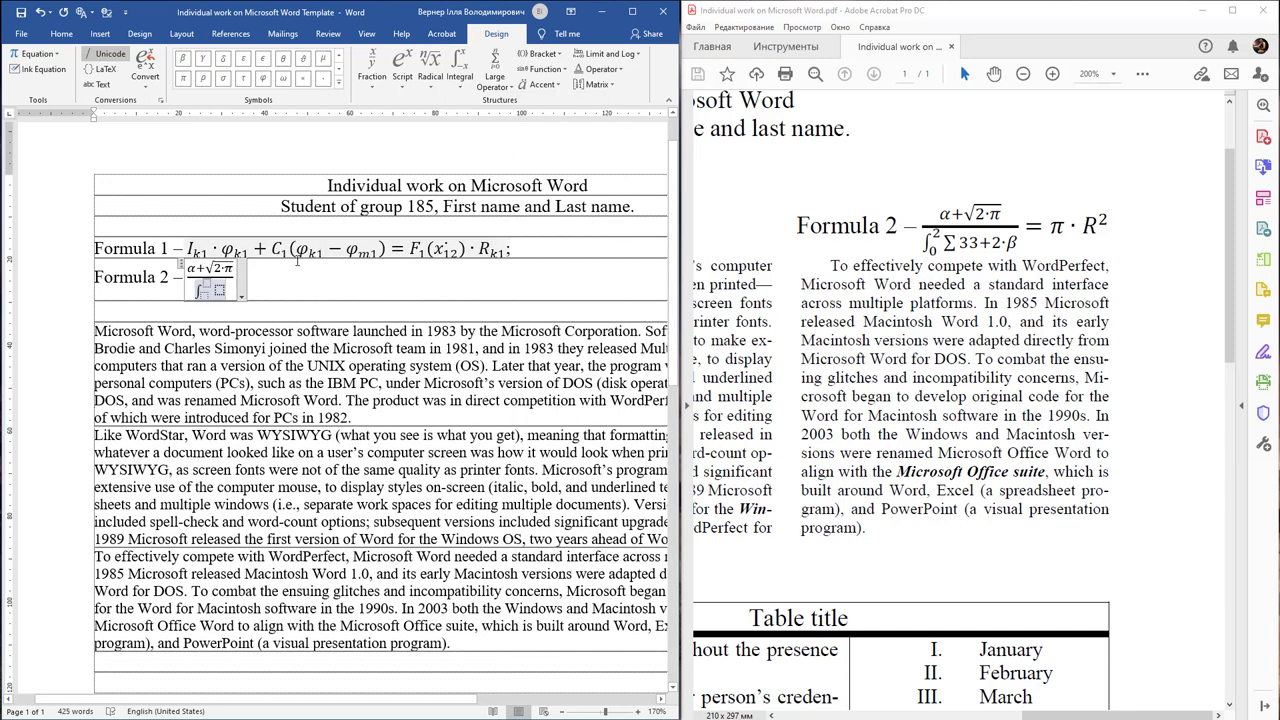
click(205, 286)
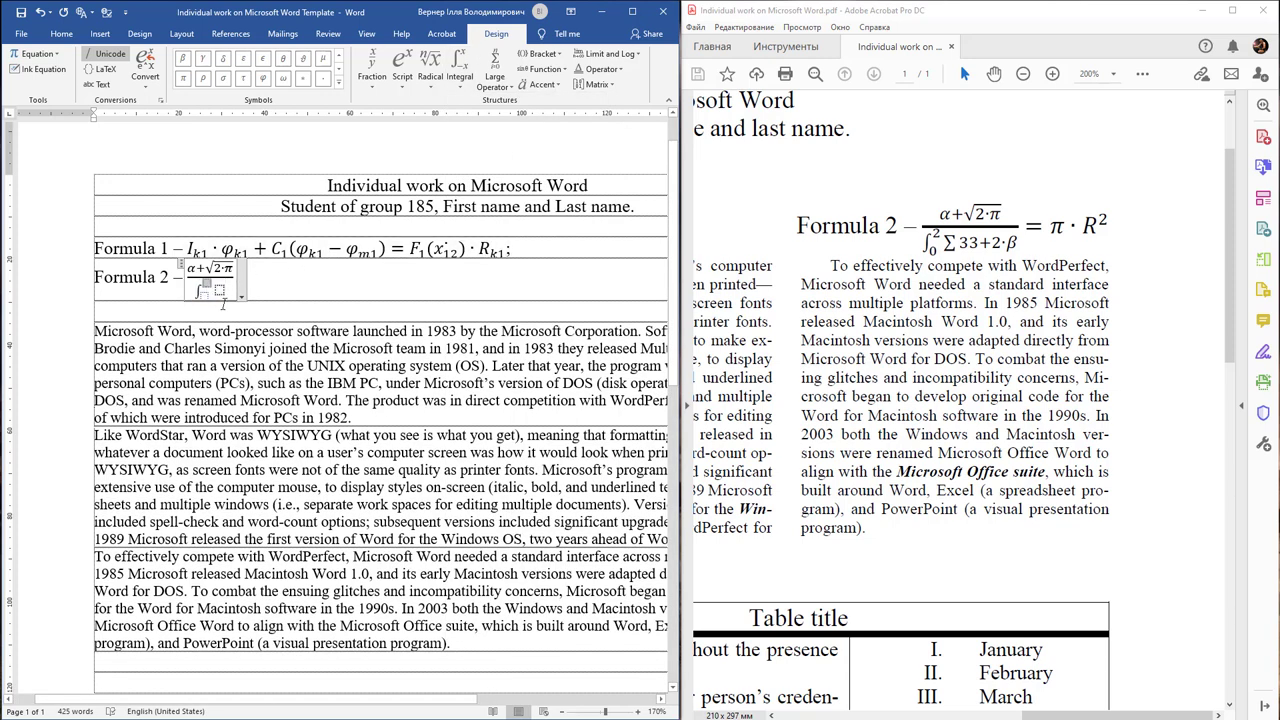
text(^2)
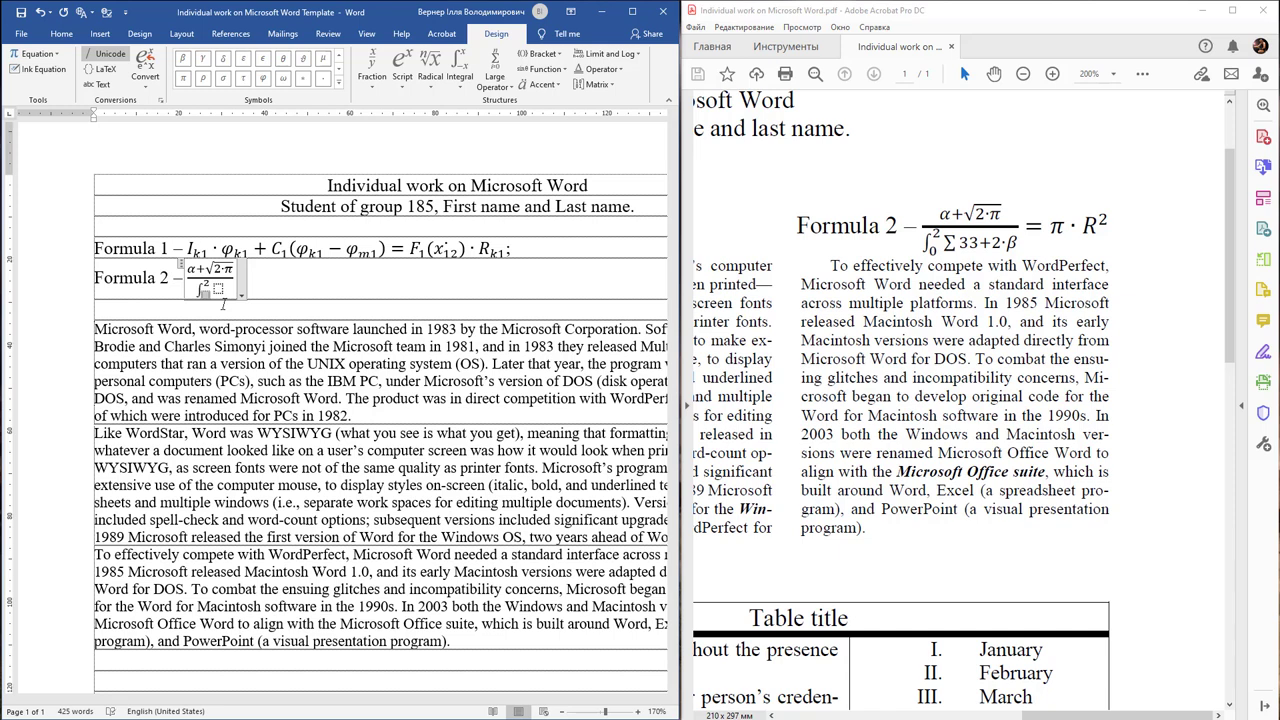
text(0)
key(Right)
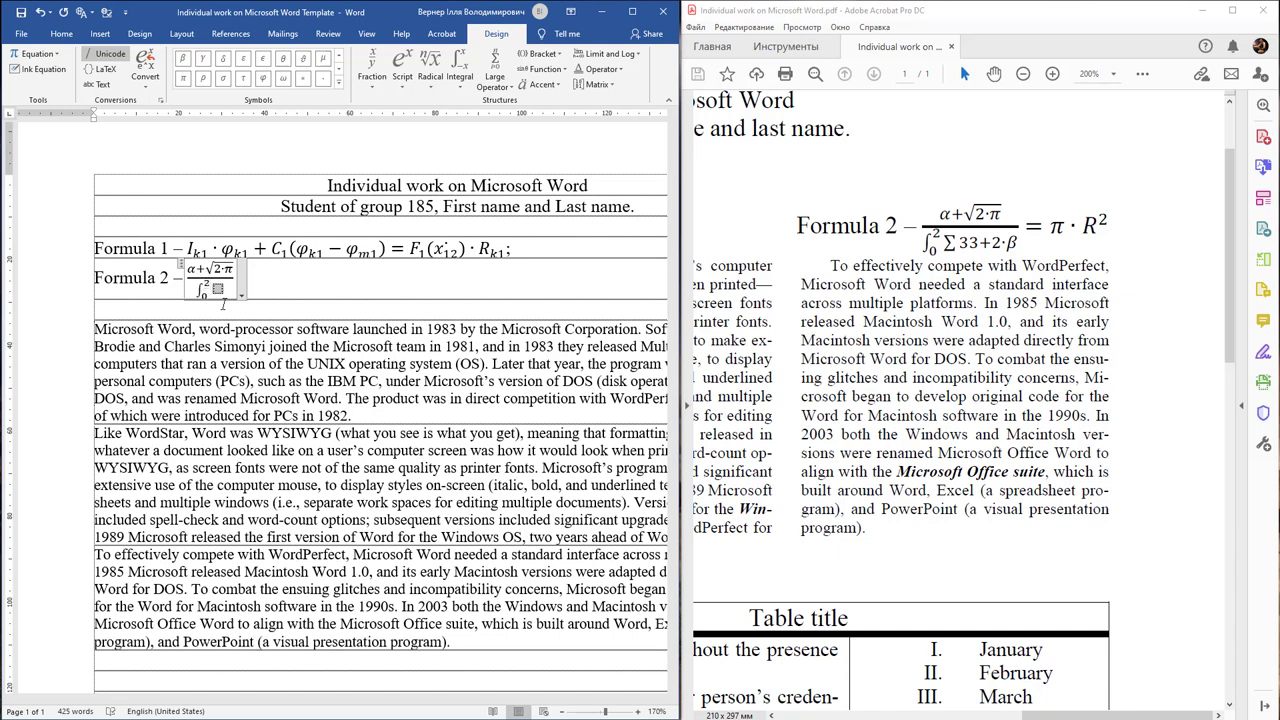
- Follow the integral with a summation of 33+2·β, then an equals sign
click(493, 80)
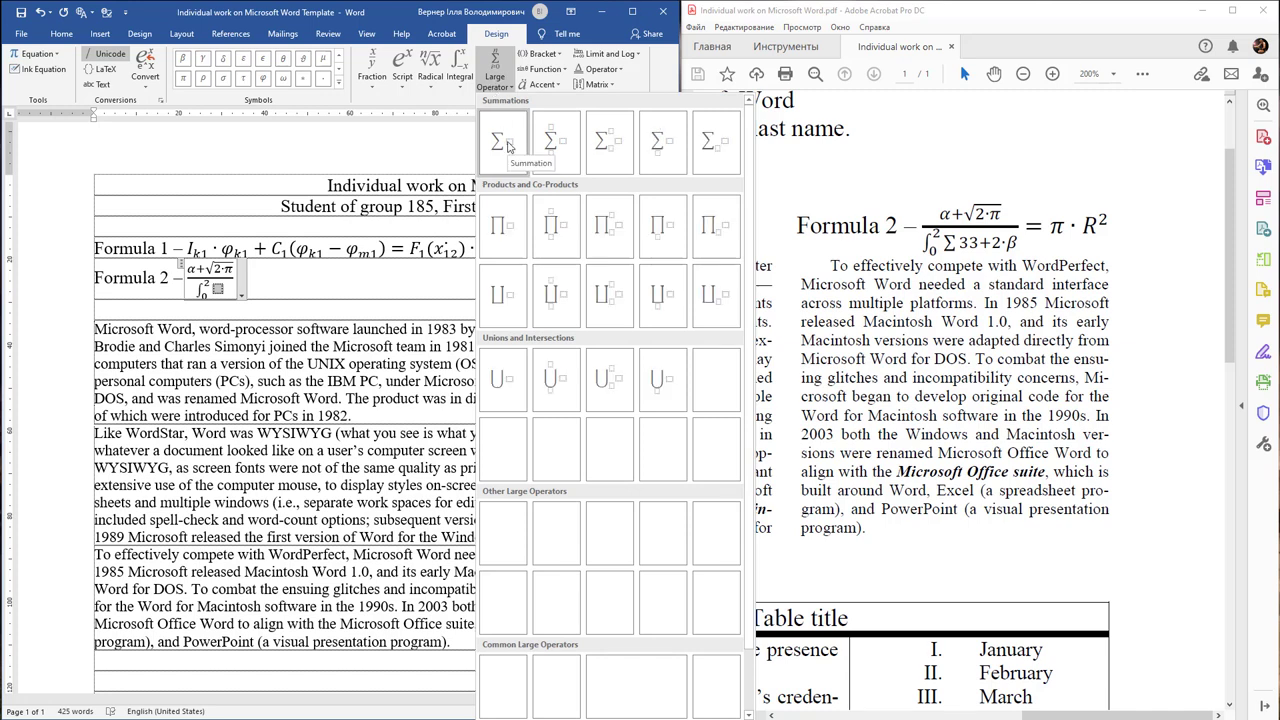
click(507, 147)
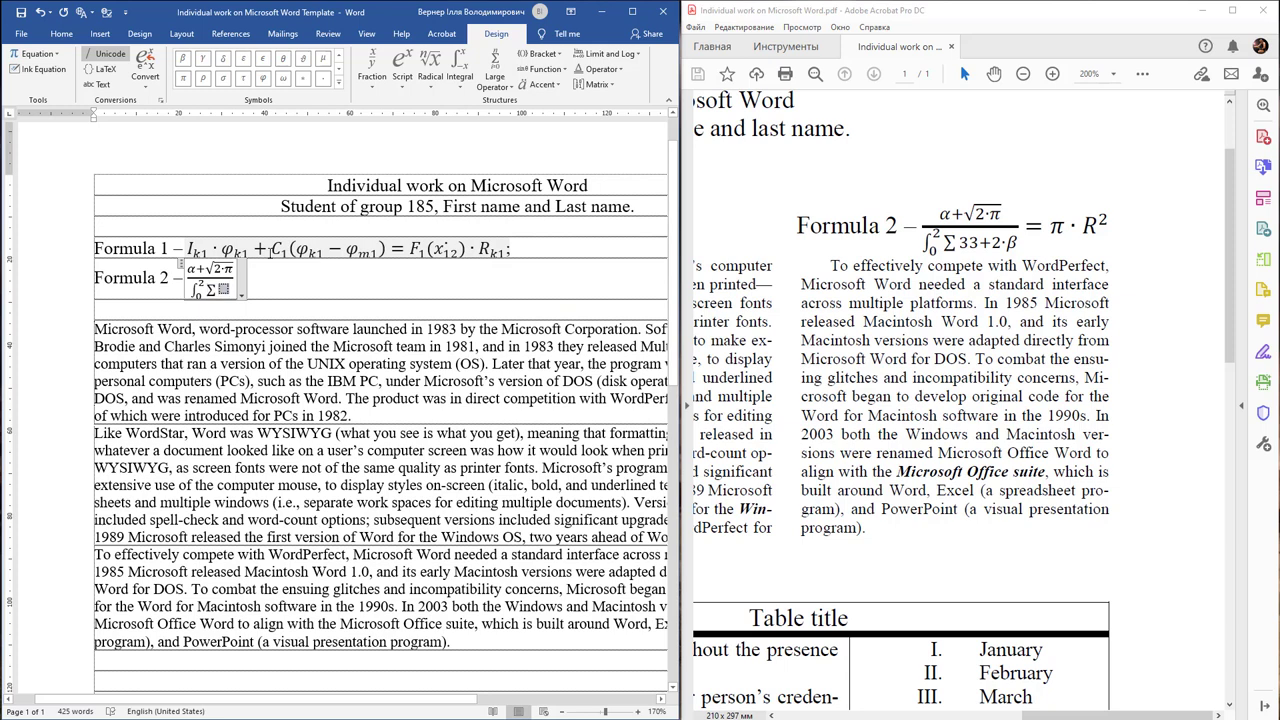
text(33+)
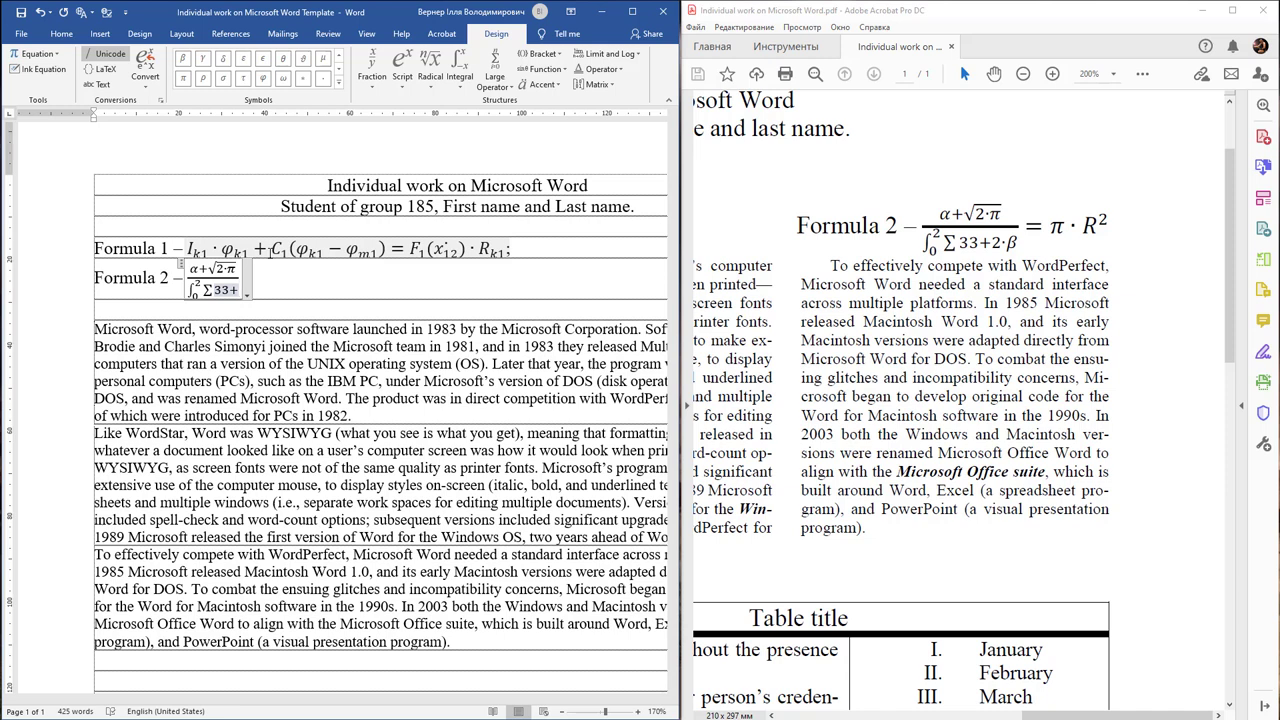
text(2·)
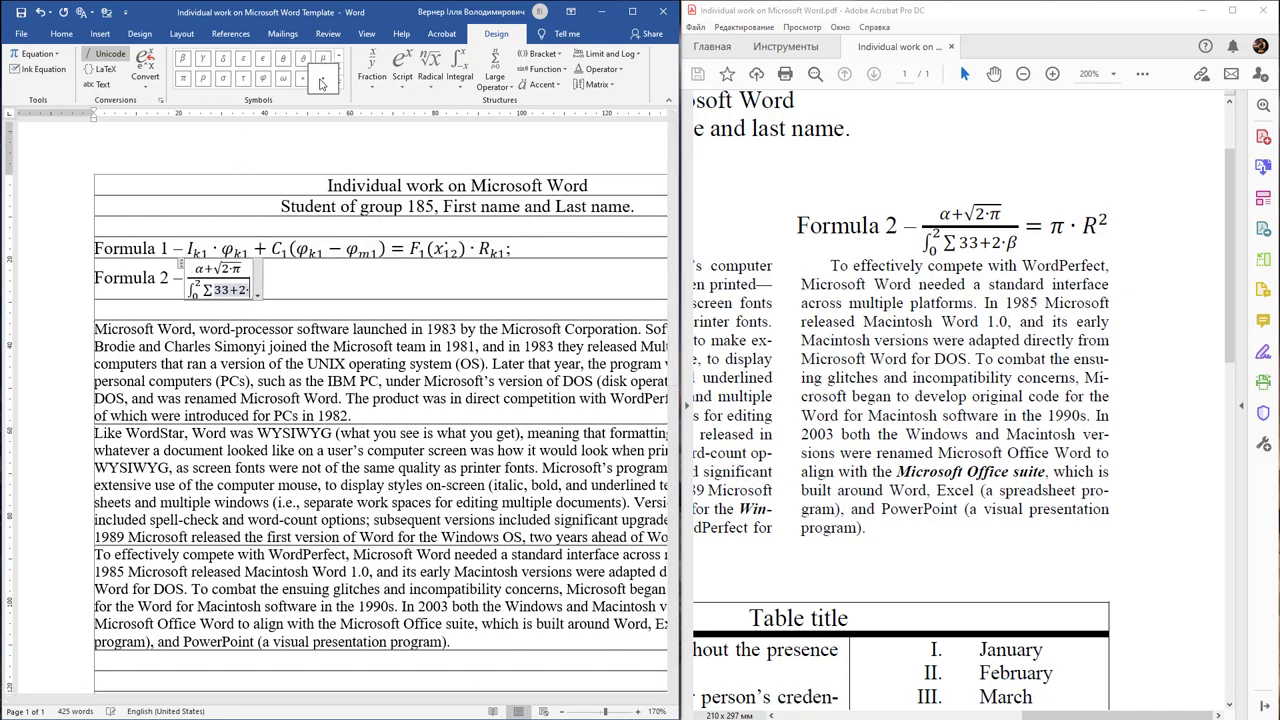
click(183, 59)
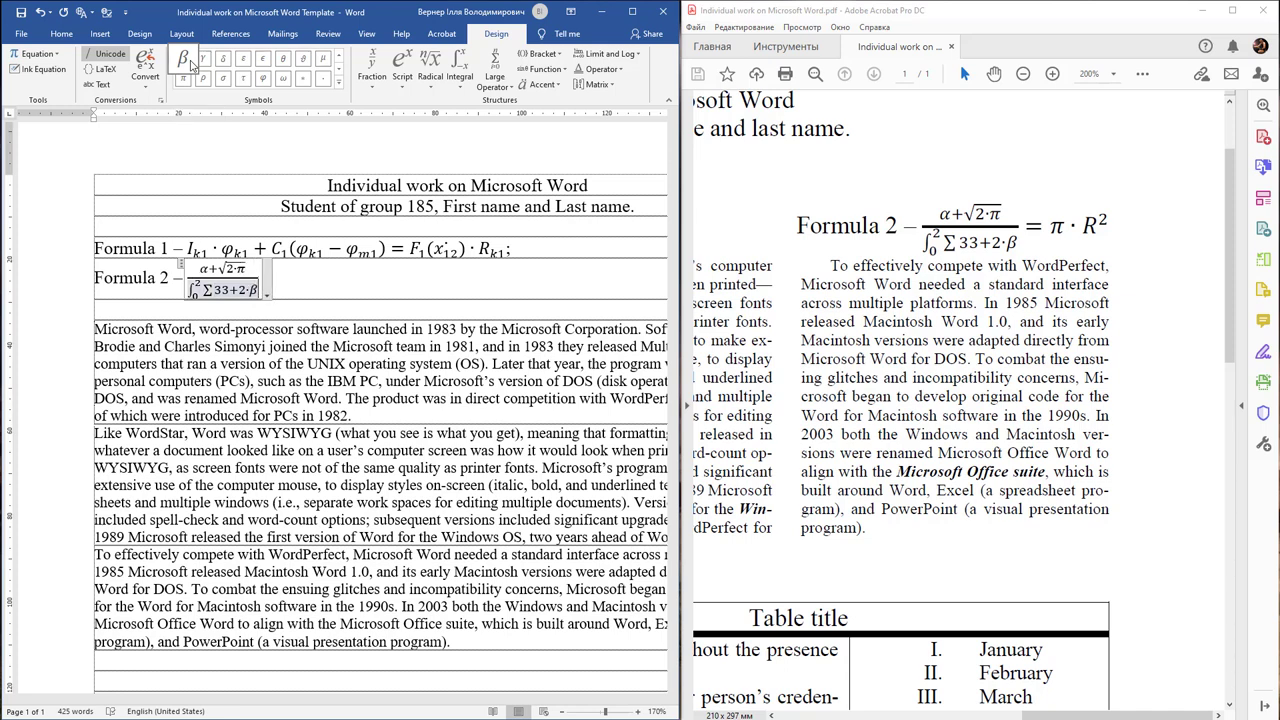
text(=)
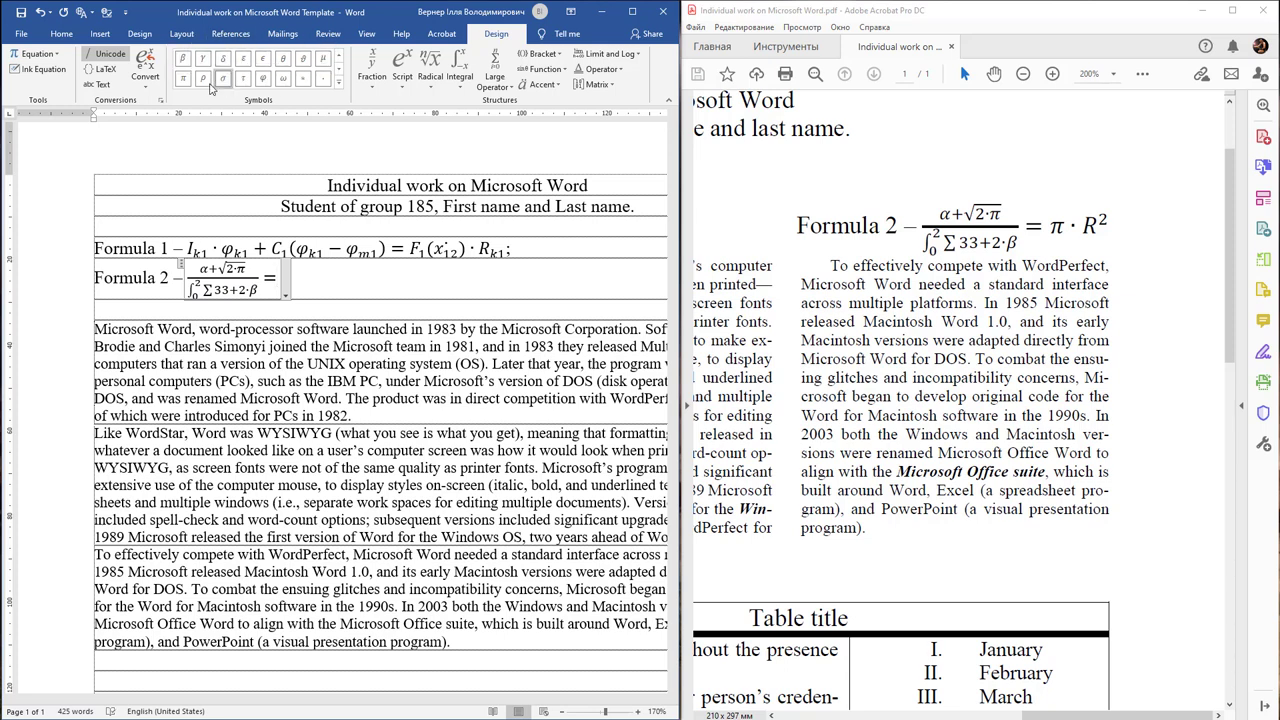
- Complete Formula 2's right-hand side as π·R² with a superscript 2
click(185, 86)
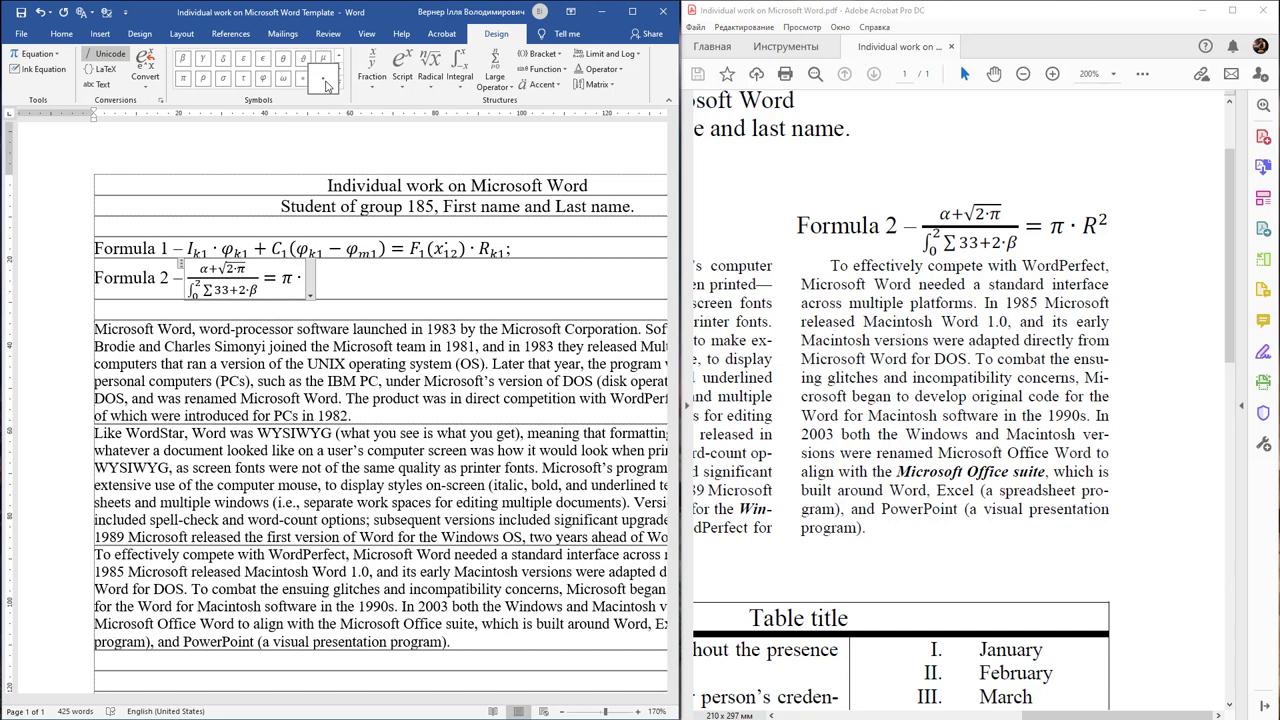
text( R)
key(shift+Left)
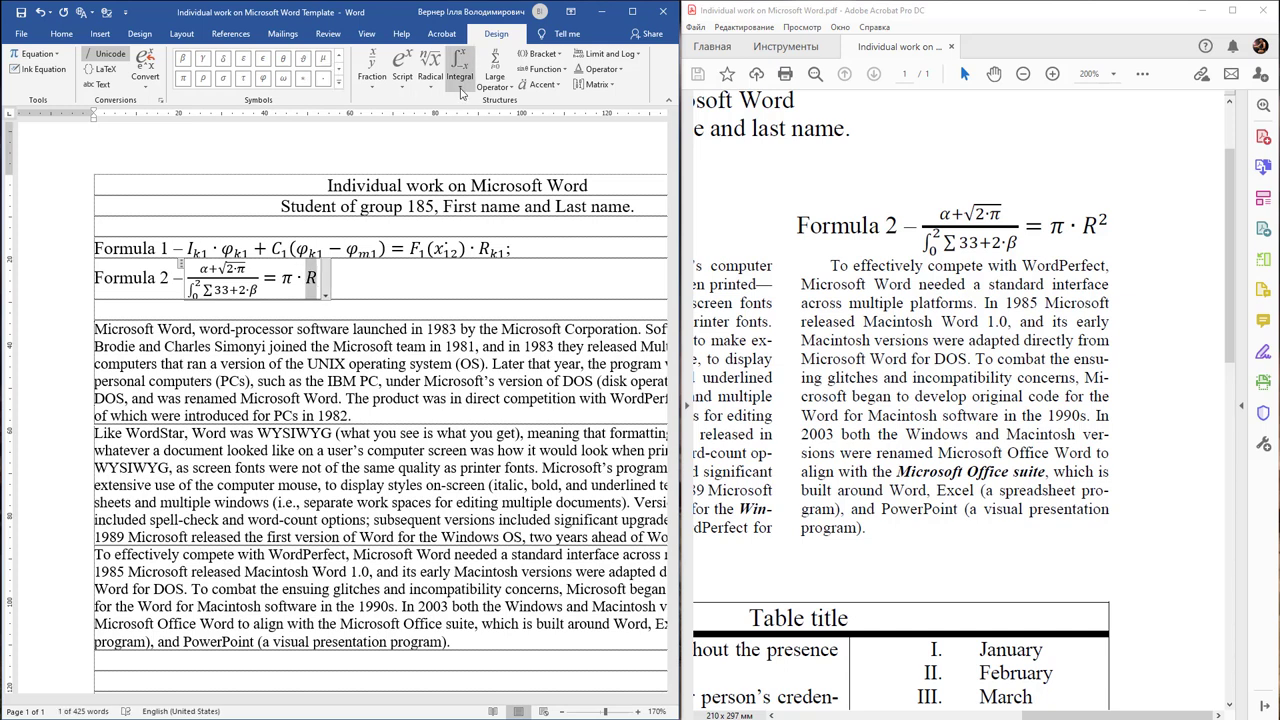
click(403, 89)
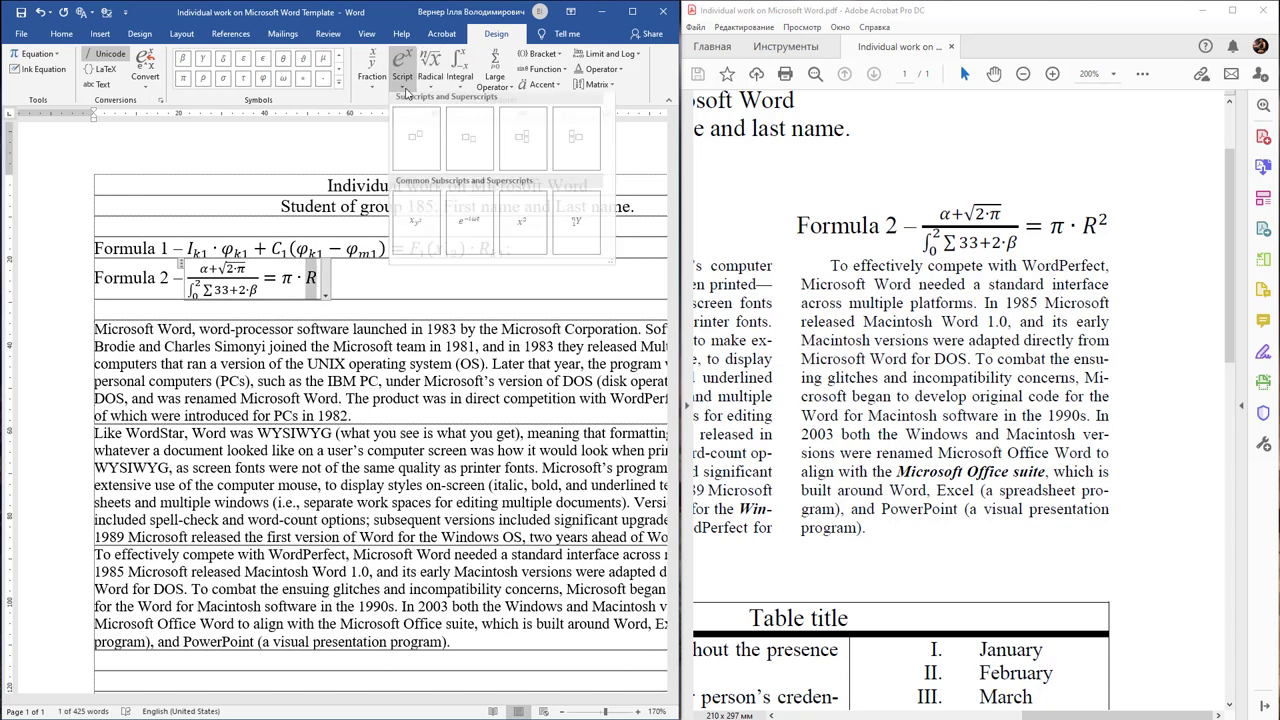
click(422, 152)
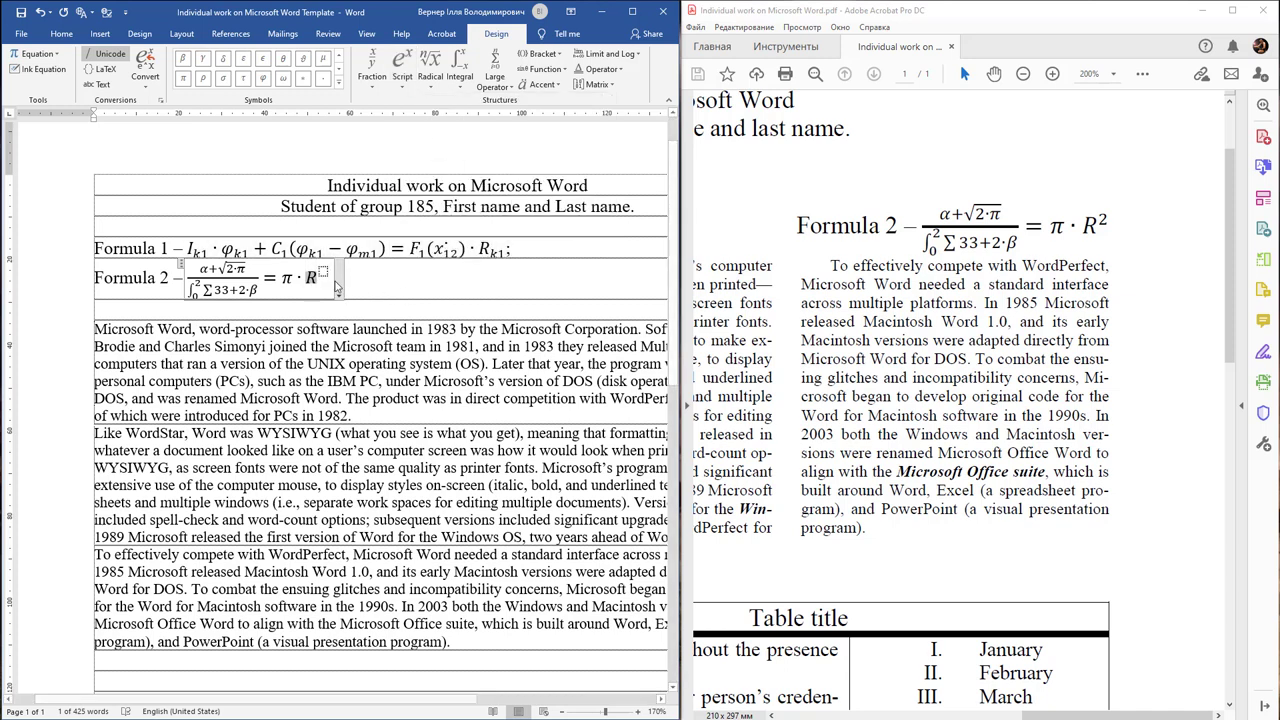
text(2)
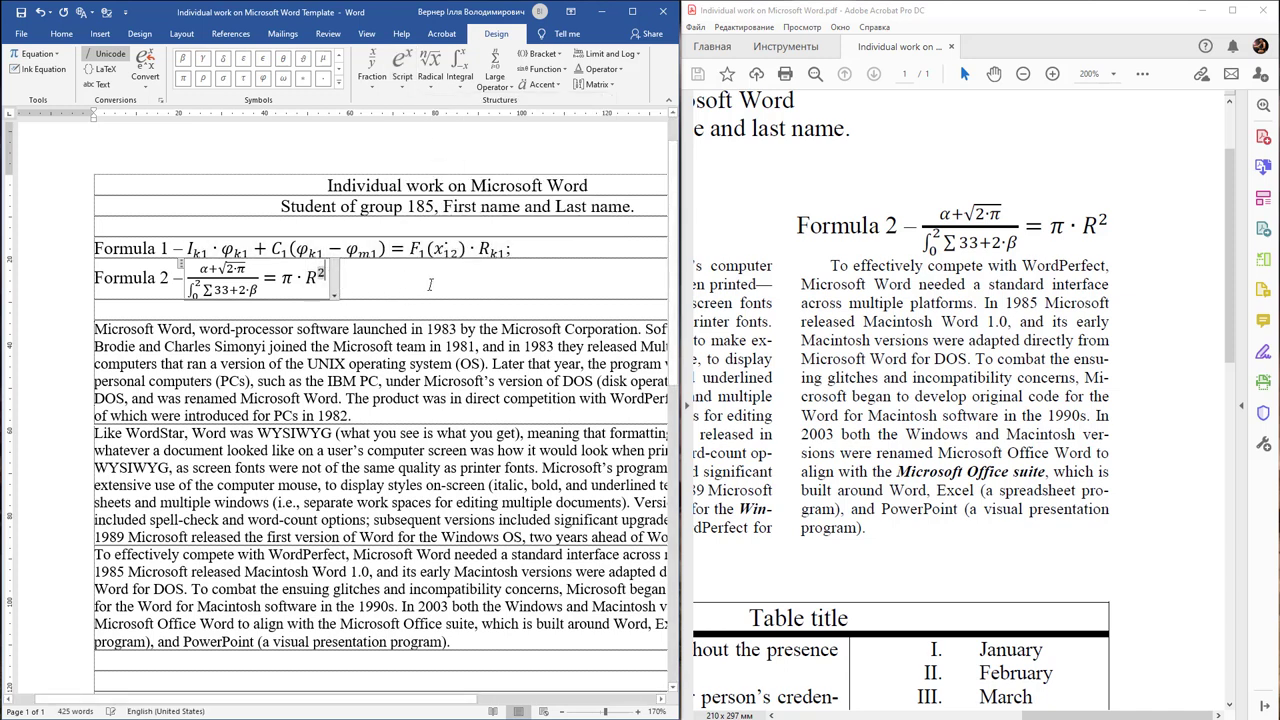
click(430, 285)
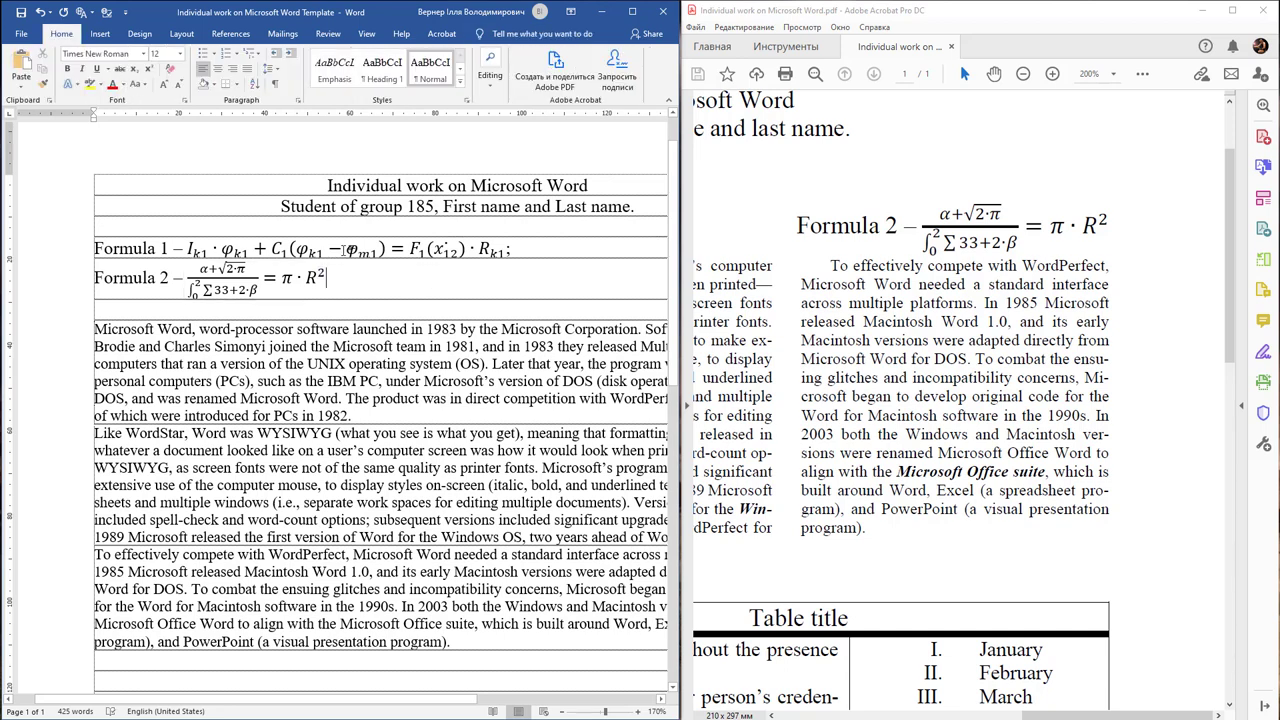
- Right-align the Formula 2 line
click(230, 77)
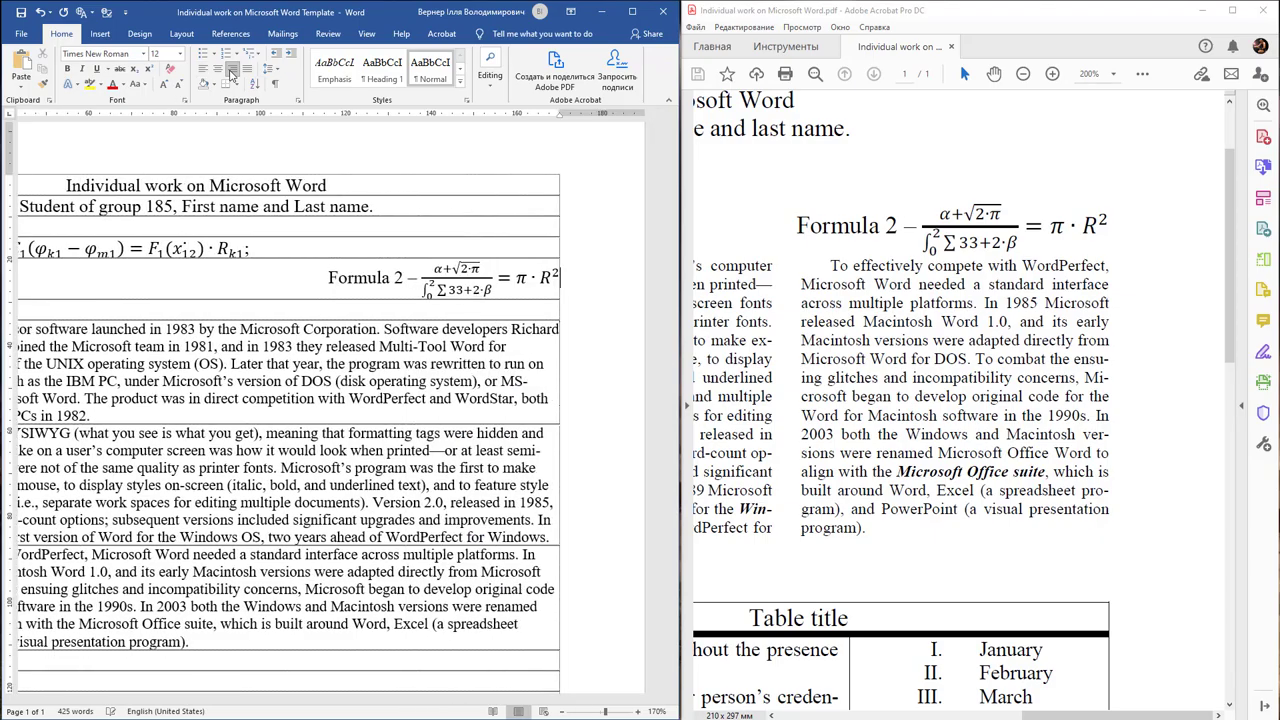
scroll(226, 300, down, 2)
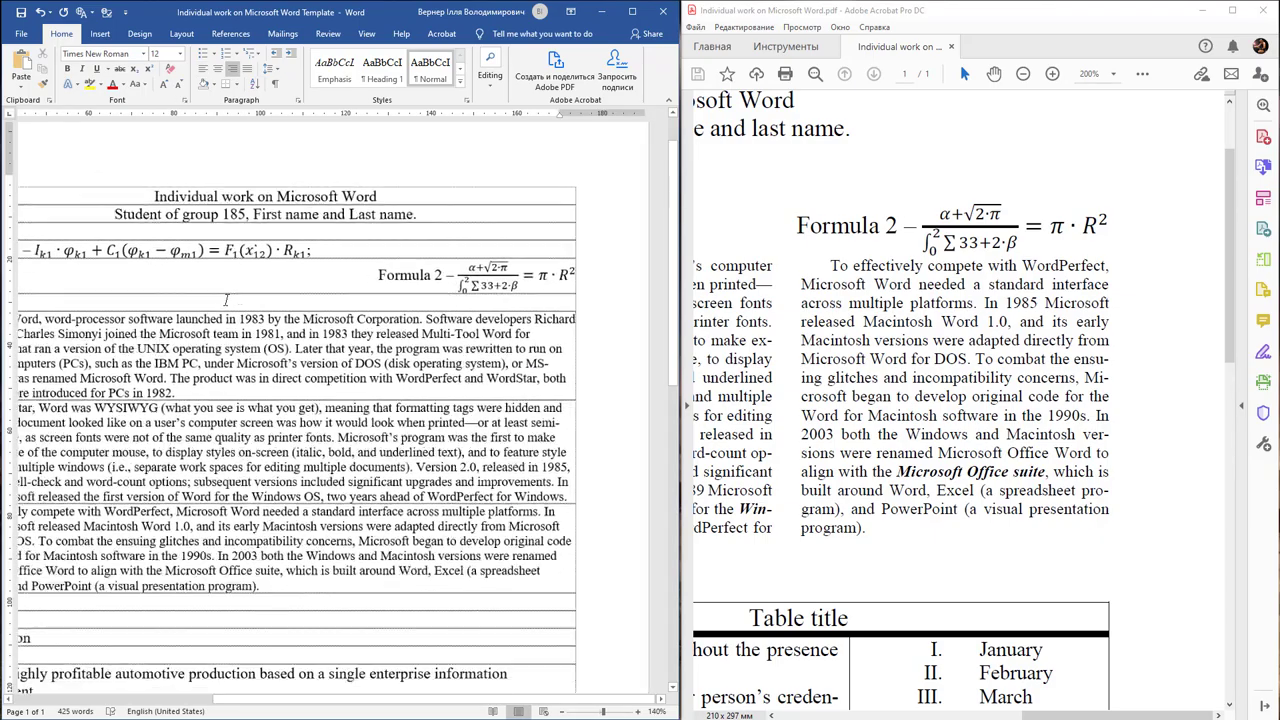
scroll(226, 300, down, 2)
scroll(226, 300, down, 1)
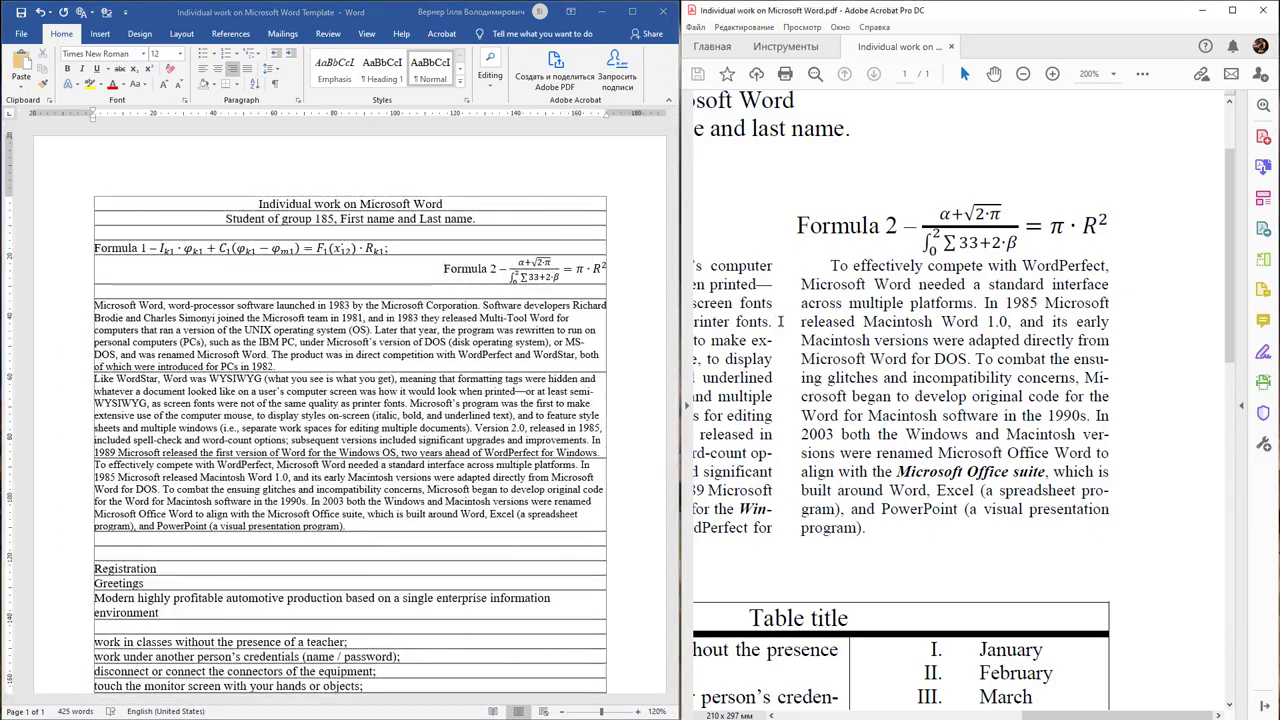
ctrl+scroll(779, 323, down, 2)
ctrl+scroll(779, 323, down, 1)
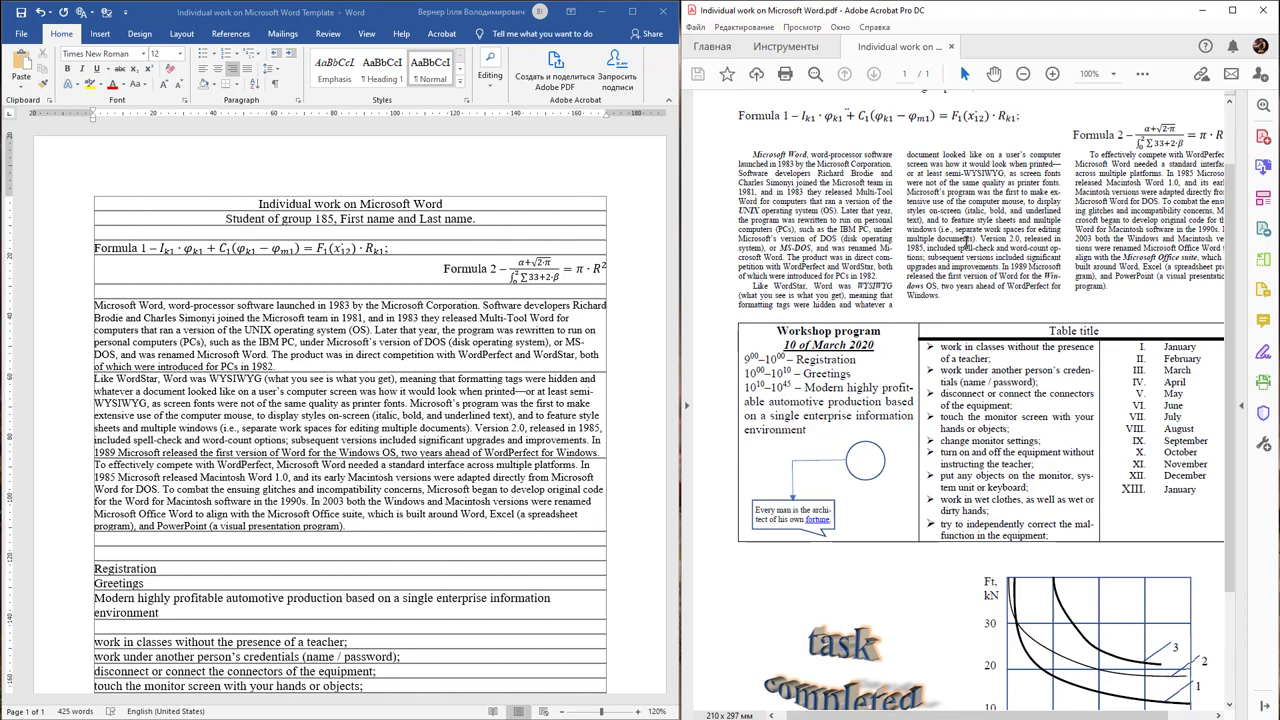
- Set the three history paragraphs in three columns with 5 mm spacing
ctrl+scroll(965, 240, up, 3)
drag(898, 715, 847, 715)
click(89, 298)
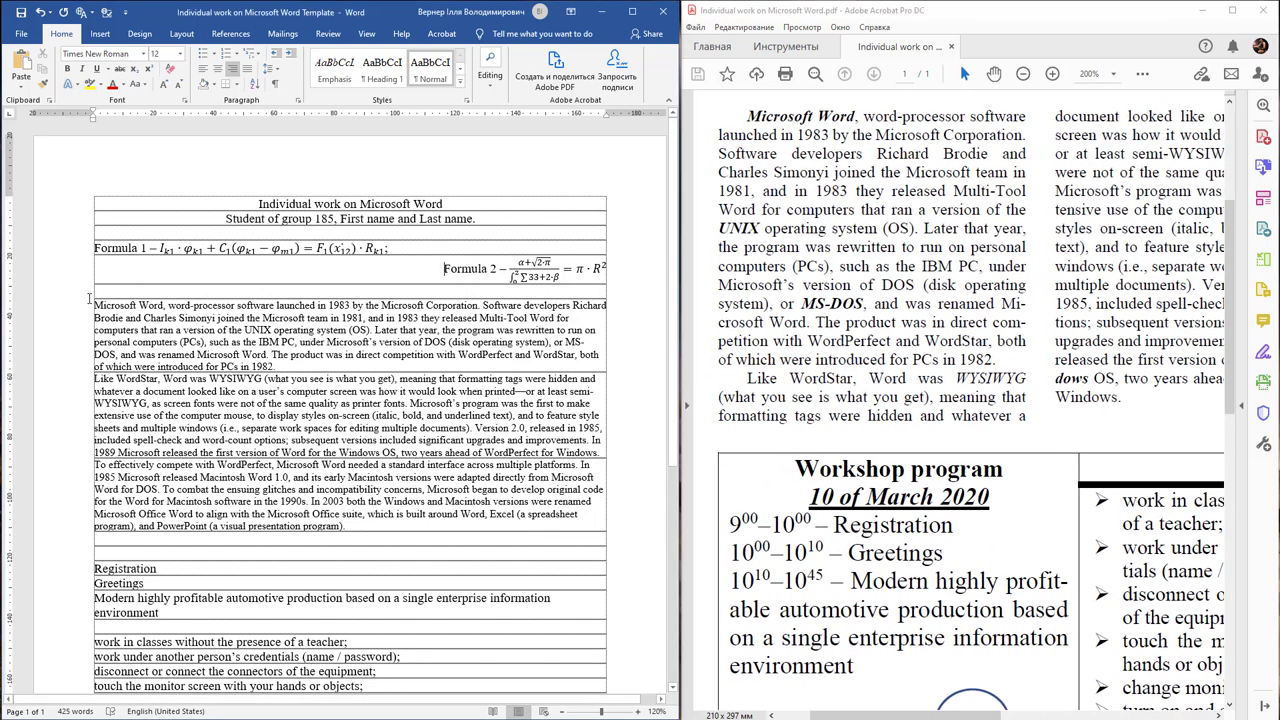
drag(96, 290, 410, 527)
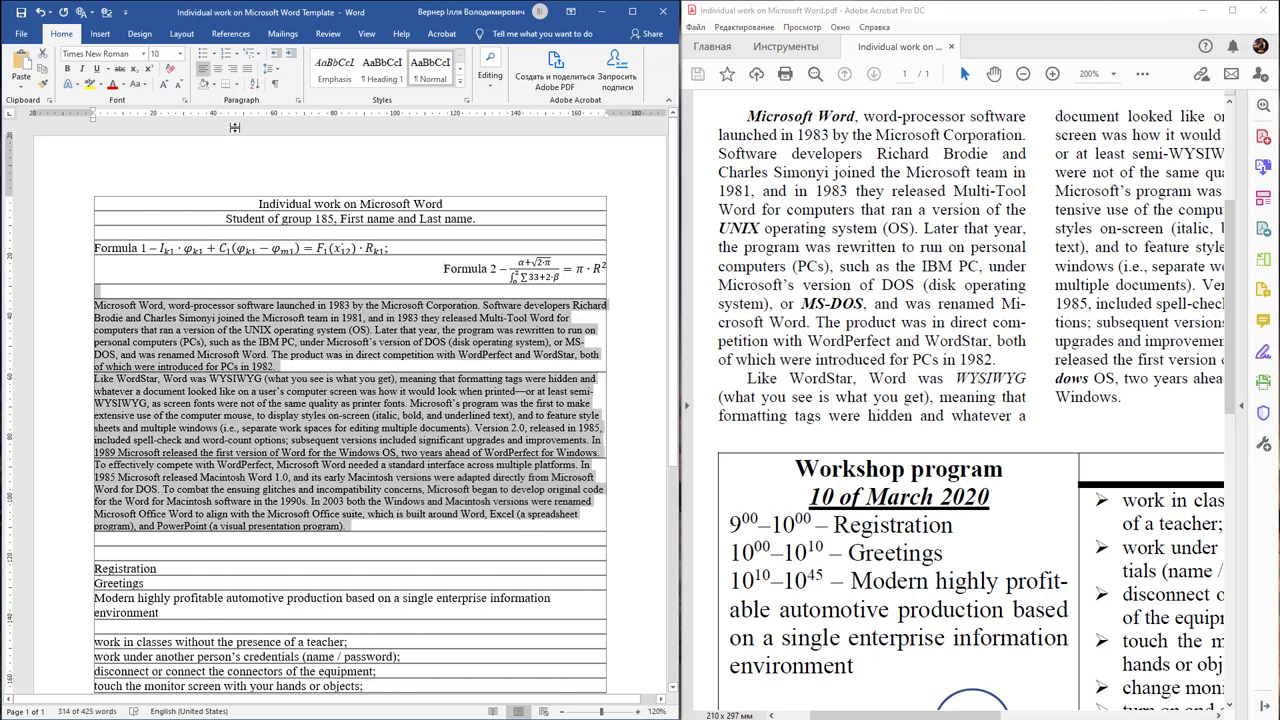
click(172, 37)
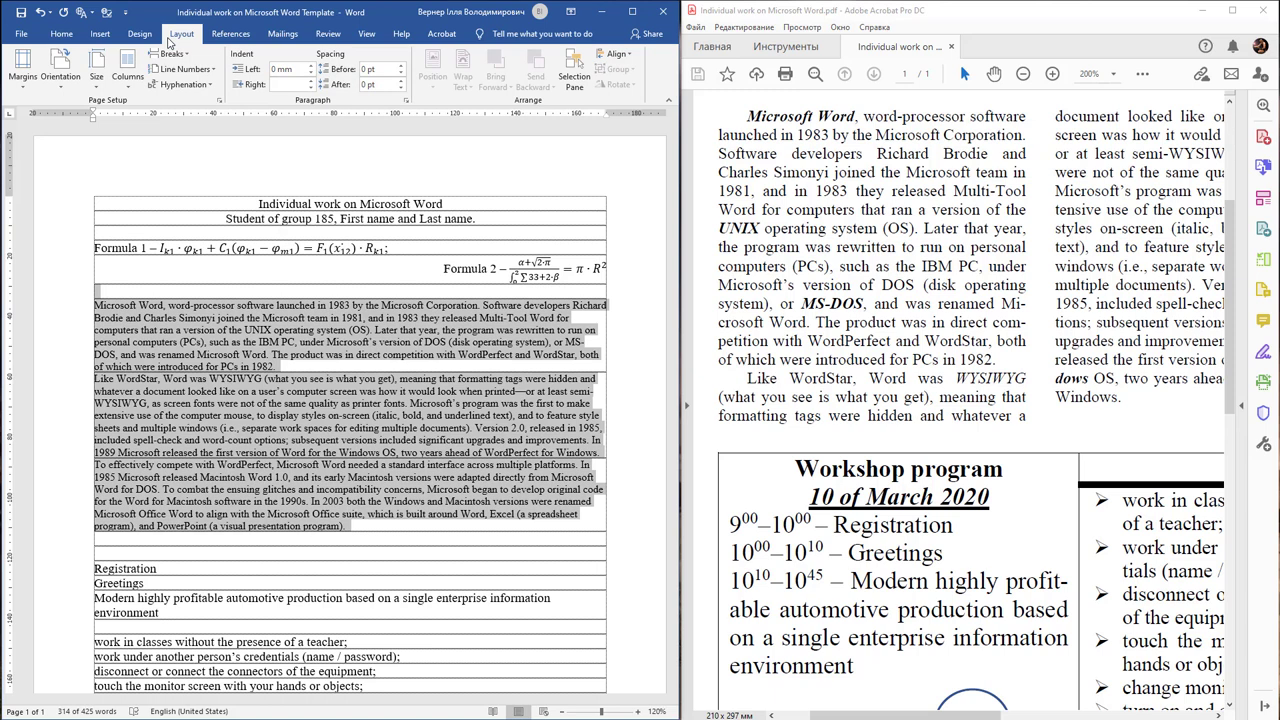
click(127, 75)
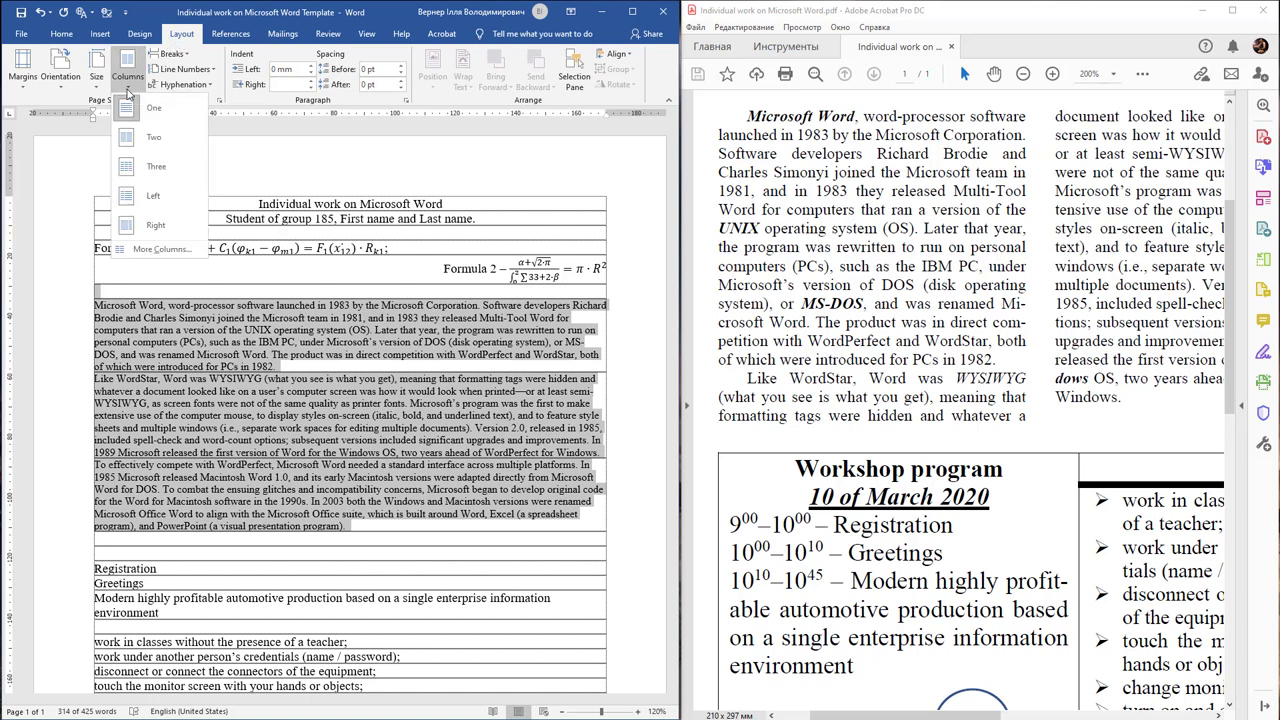
click(174, 255)
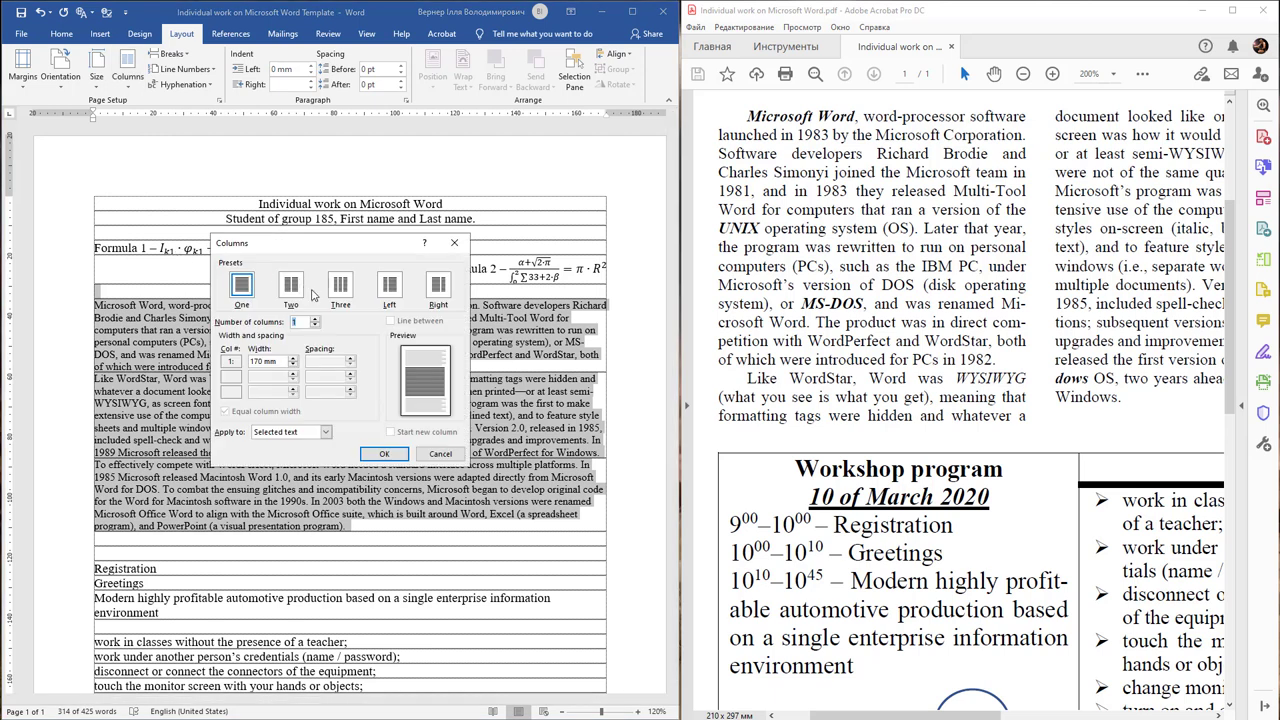
click(339, 289)
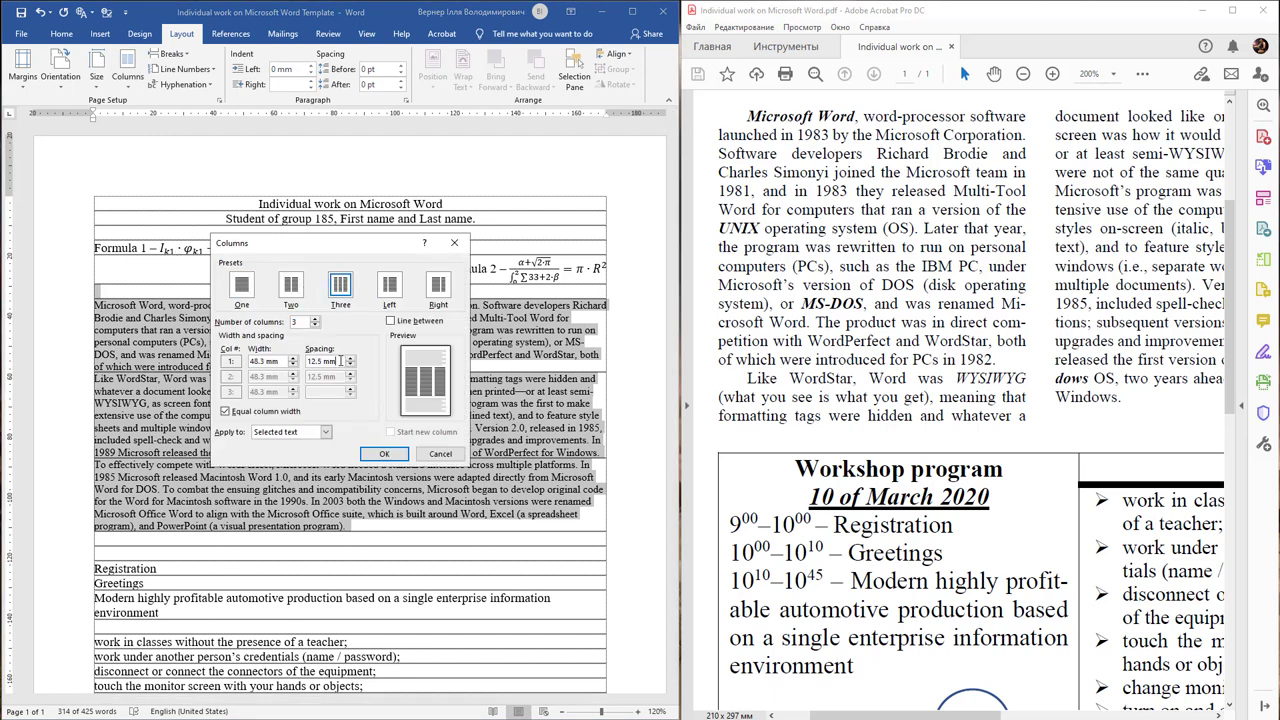
drag(342, 361, 304, 361)
text(5)
click(271, 361)
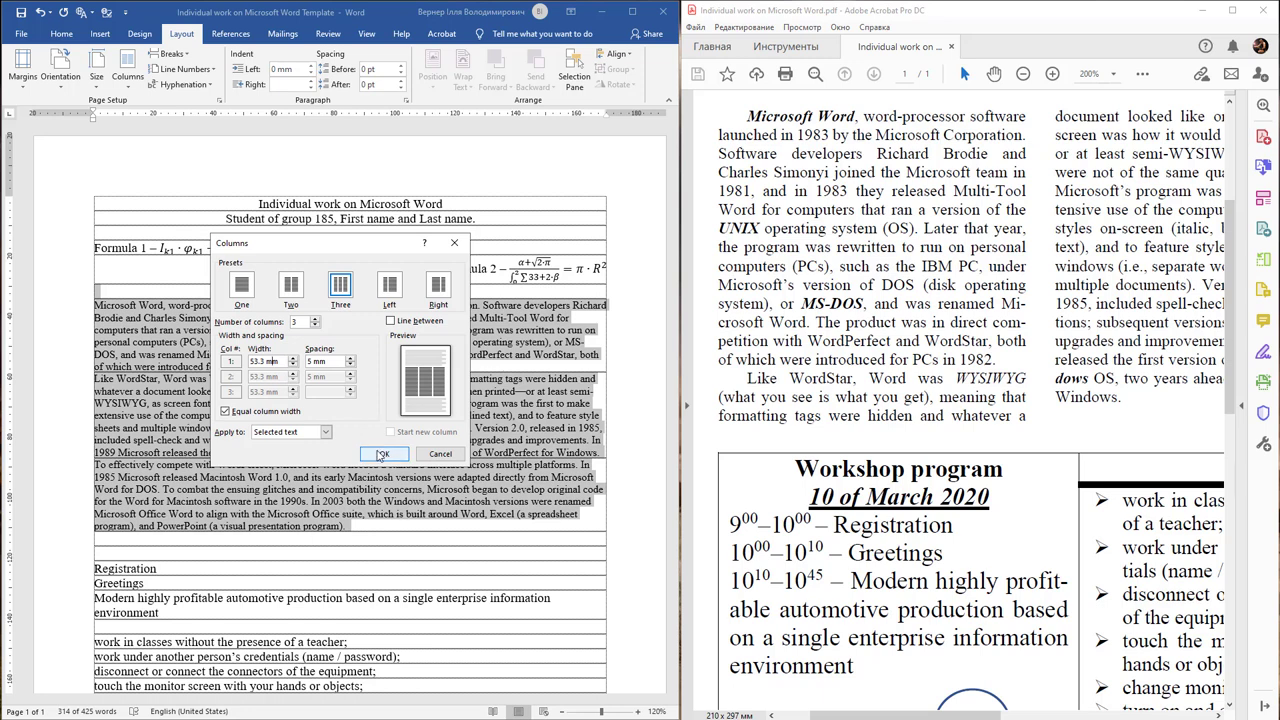
click(382, 455)
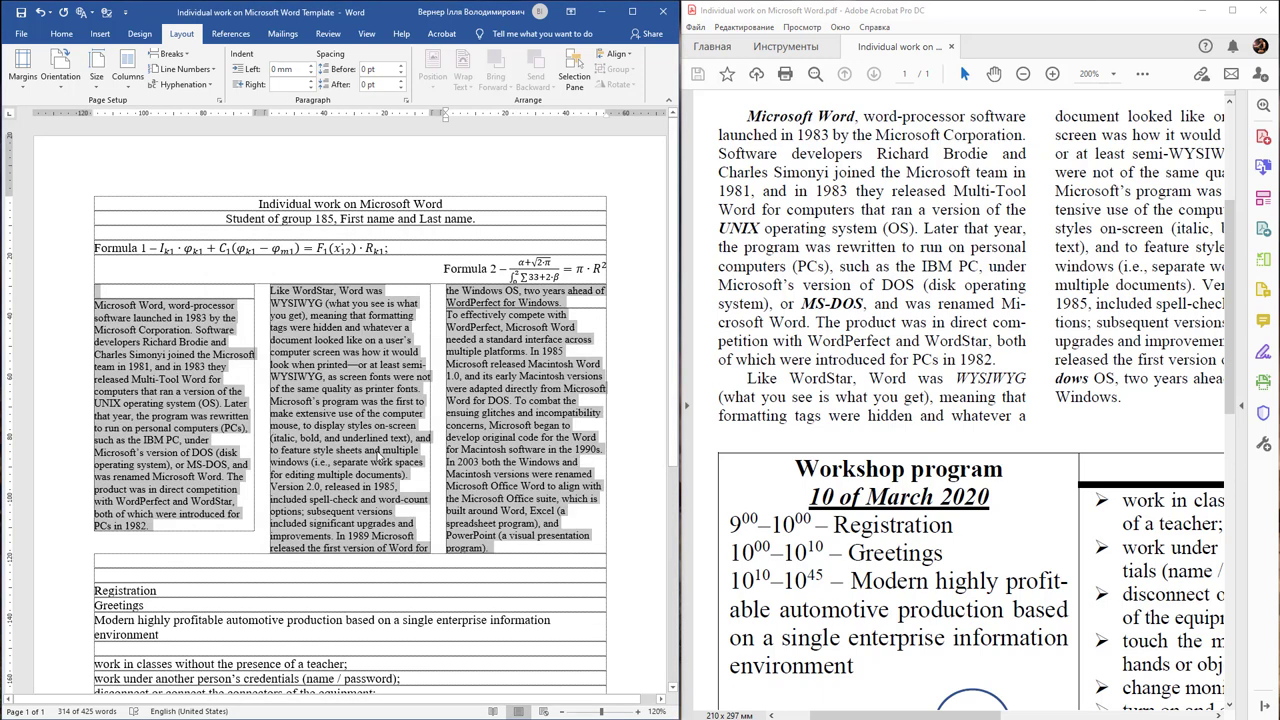
- Make the column text 8 pt and justified
click(61, 33)
click(156, 69)
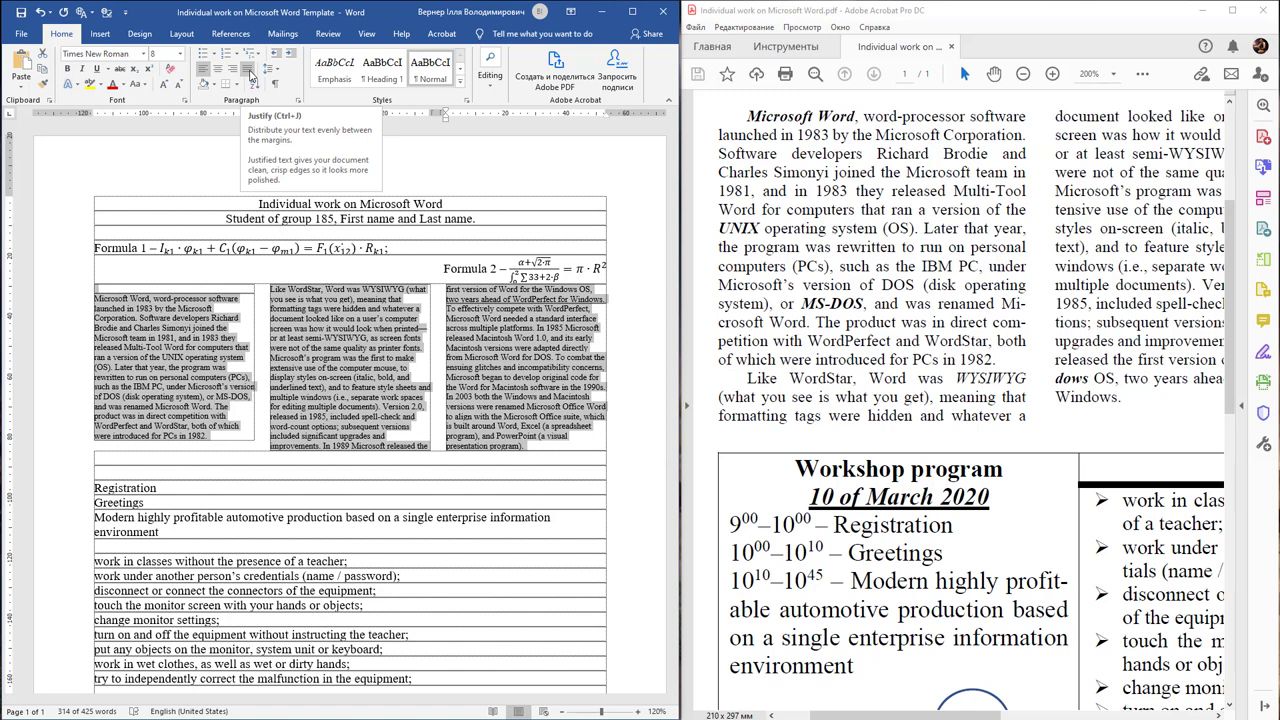
click(250, 76)
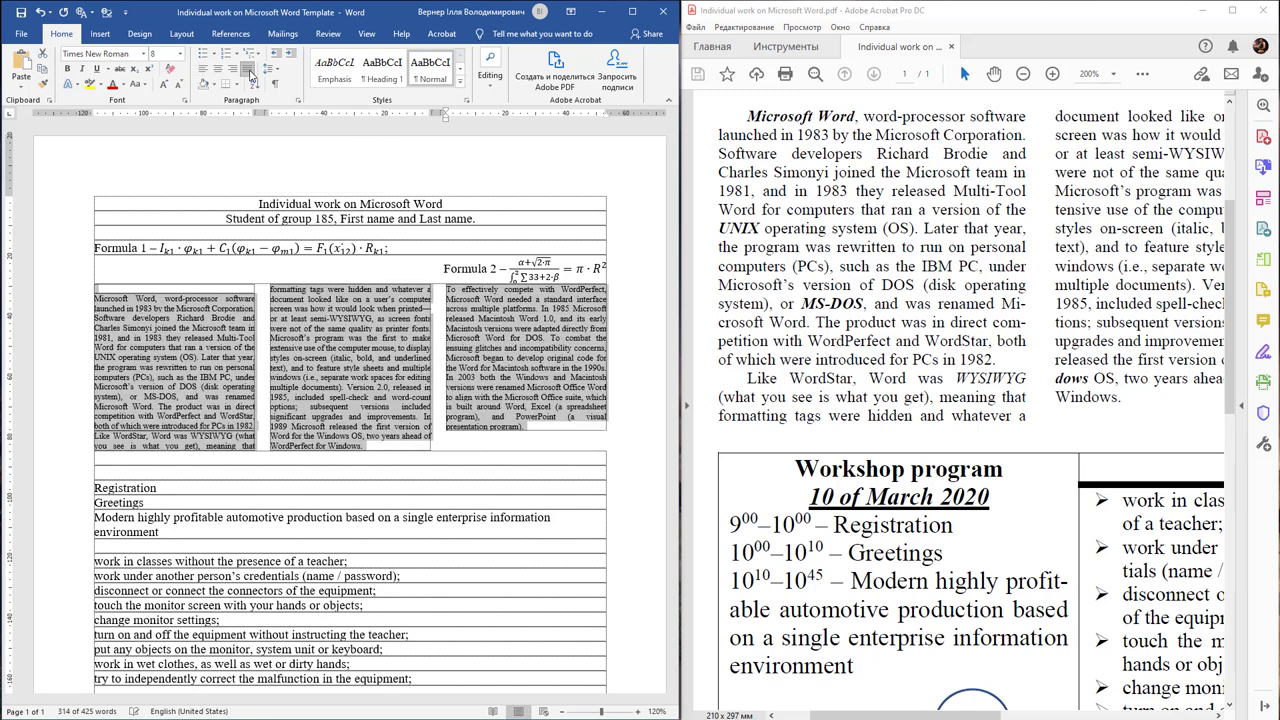
- Give the paragraphs a first-line indent of 5 in the Paragraph dialog
right_click(305, 345)
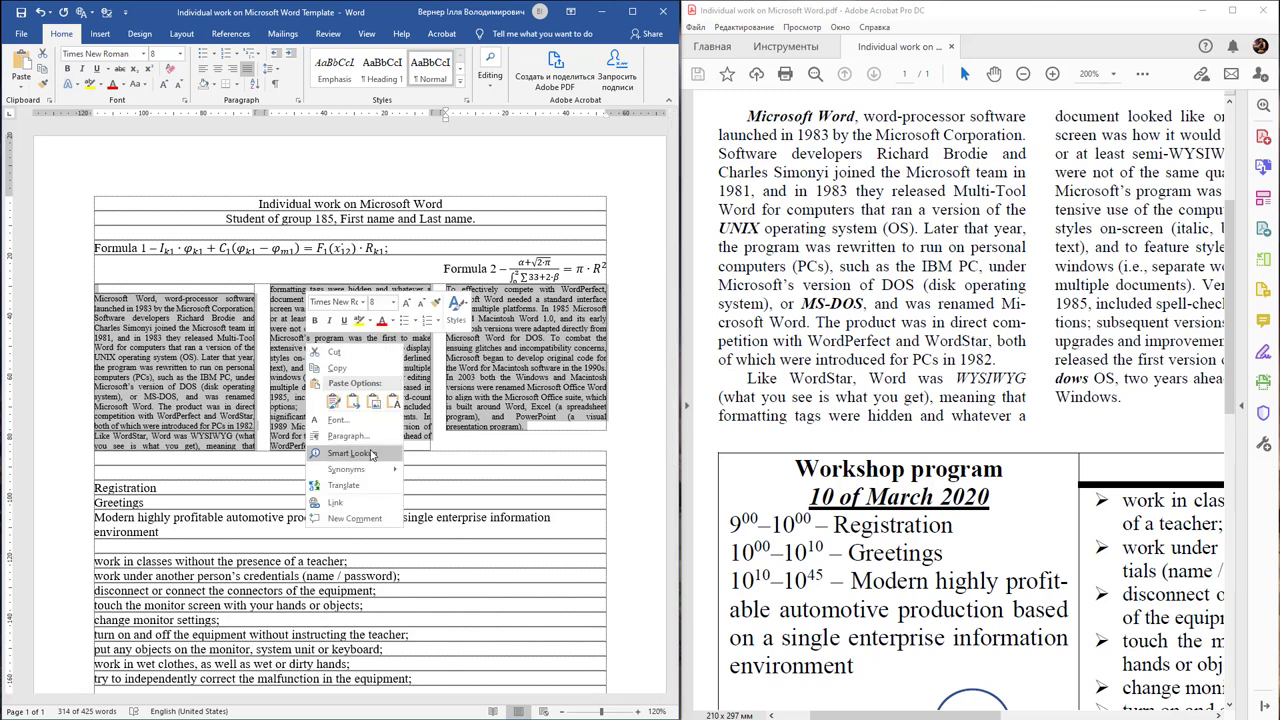
click(372, 436)
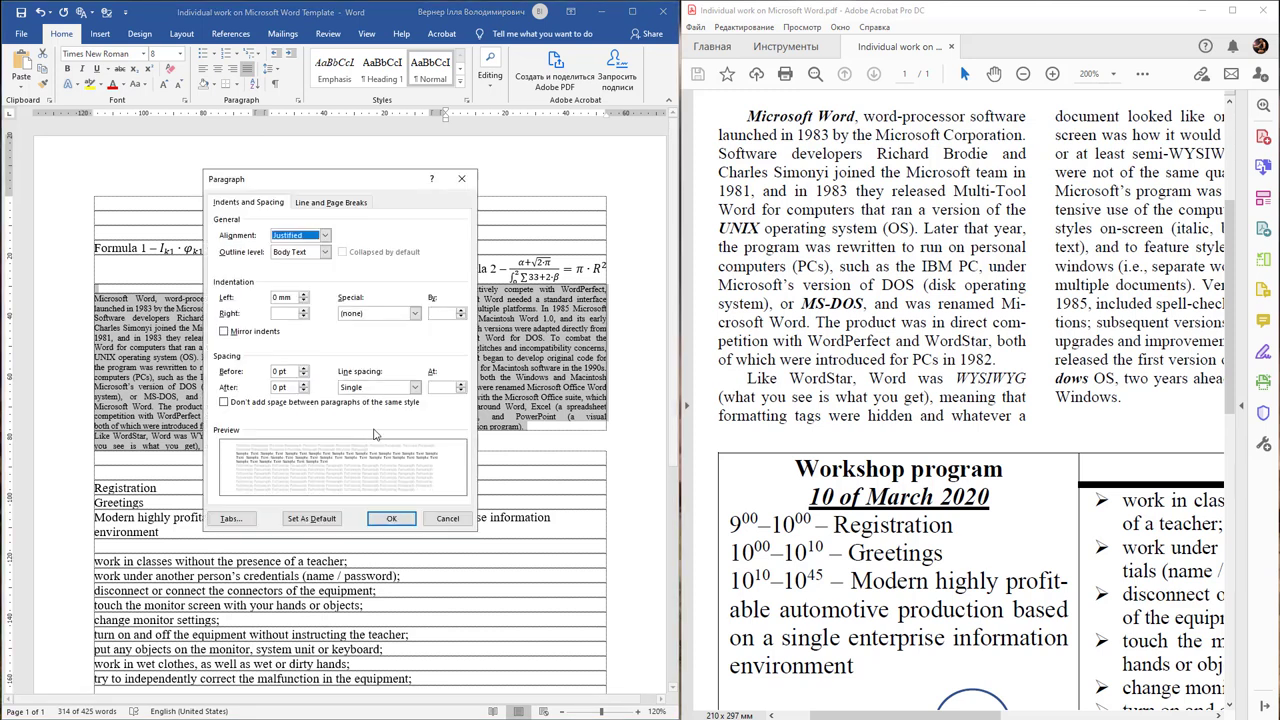
click(397, 316)
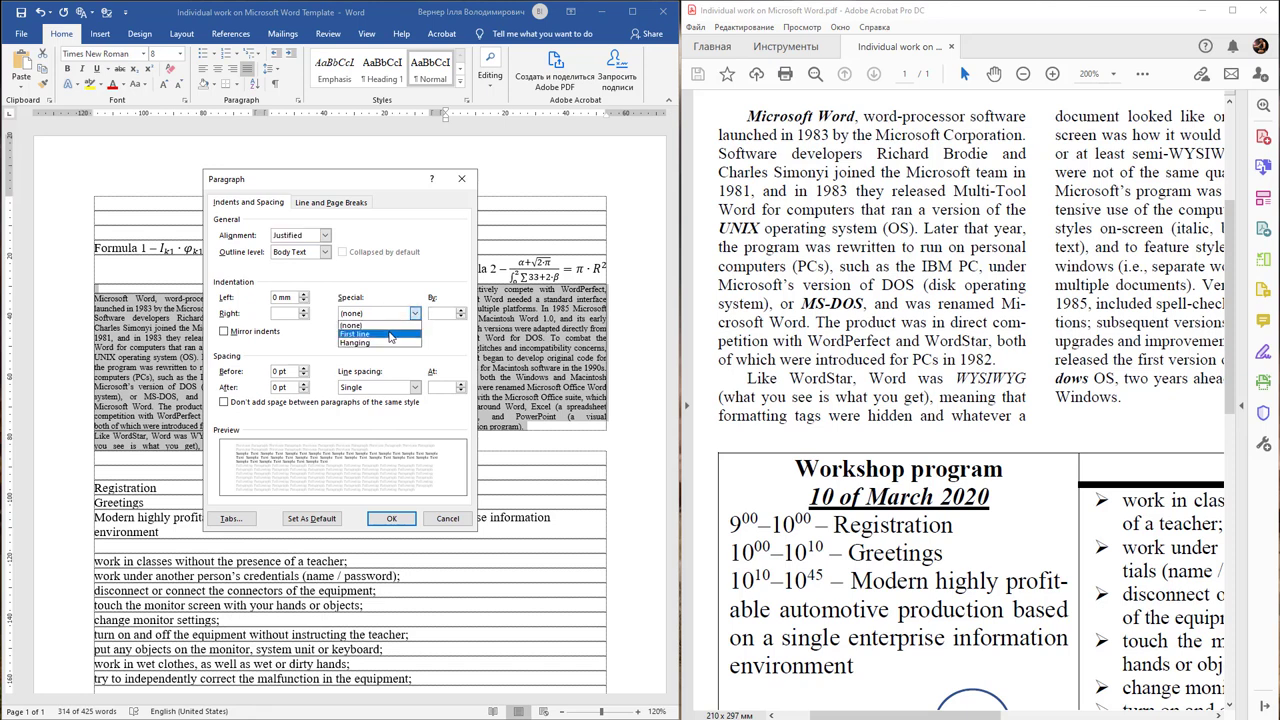
click(393, 334)
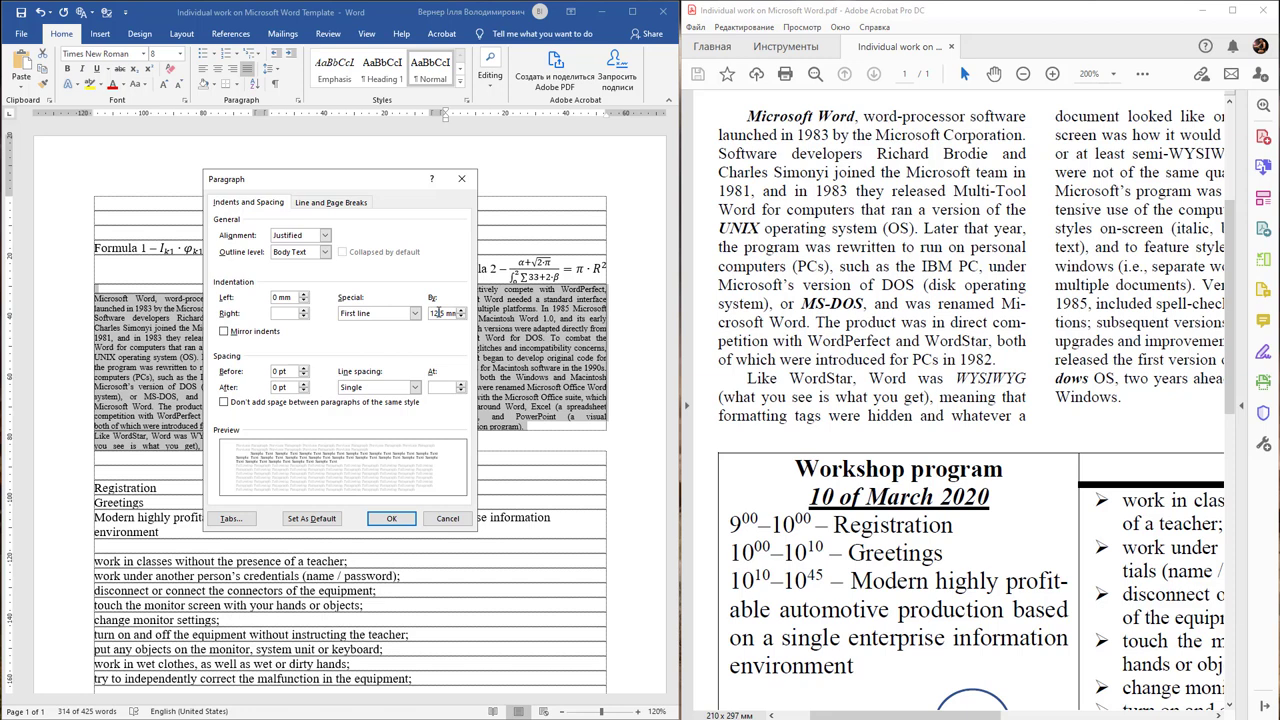
double_click(437, 313)
text(5)
click(393, 520)
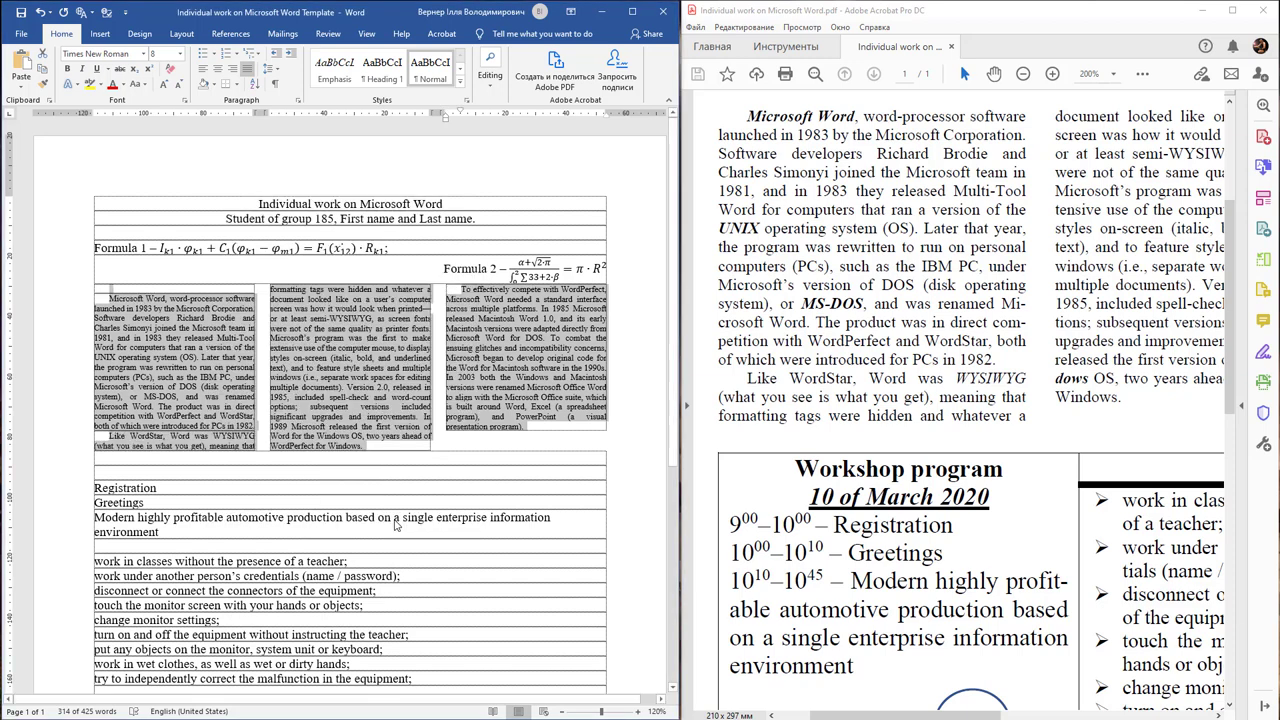
- Delete the empty line at the top of the first column
right_click(395, 319)
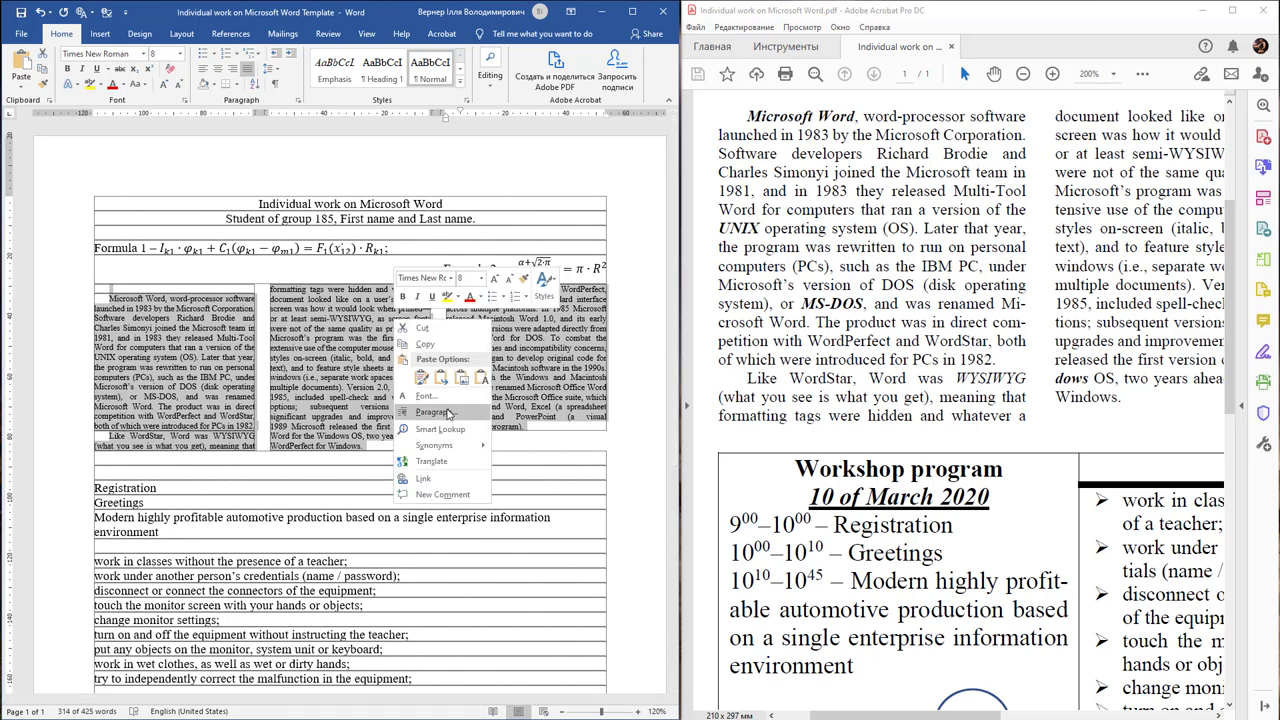
key(Escape)
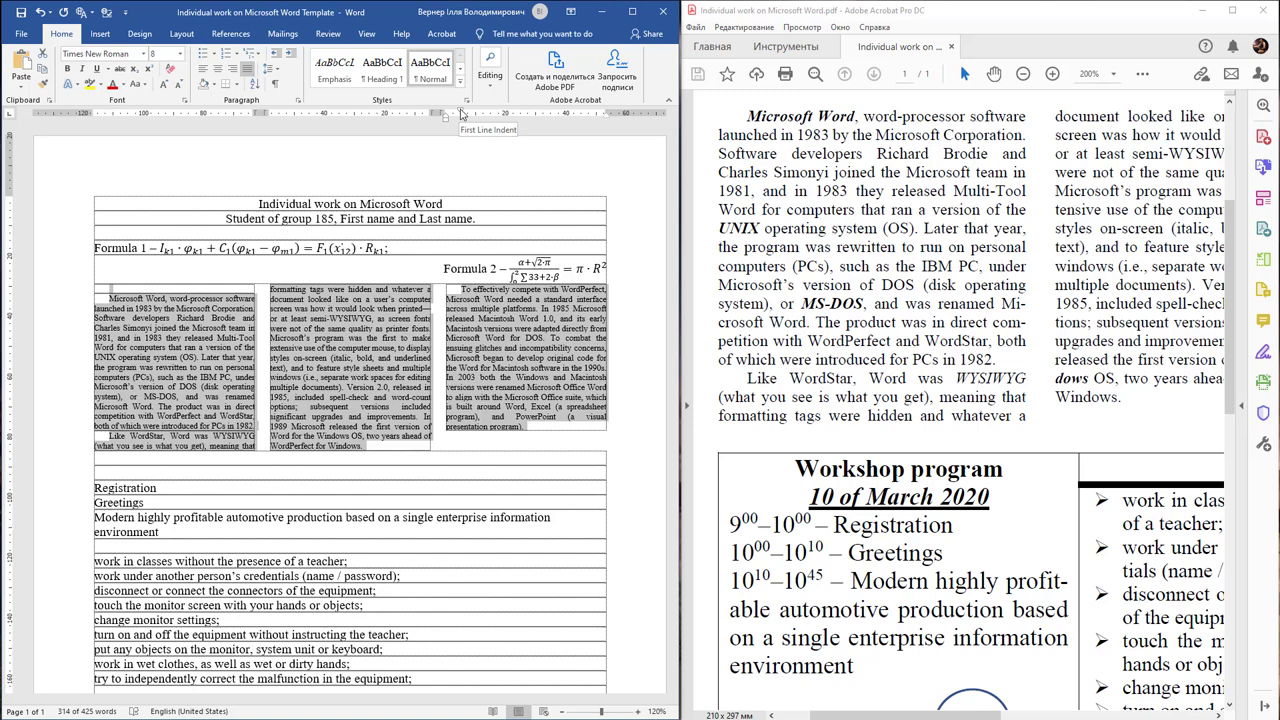
click(148, 290)
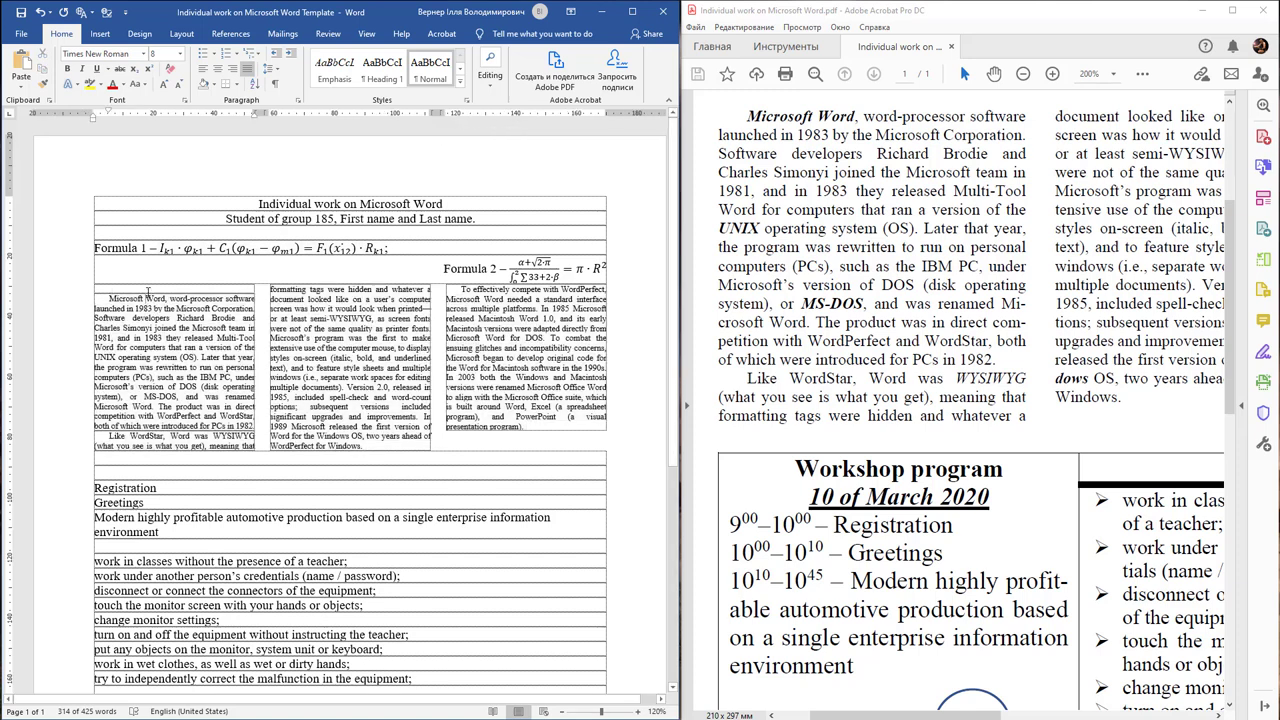
key(Delete)
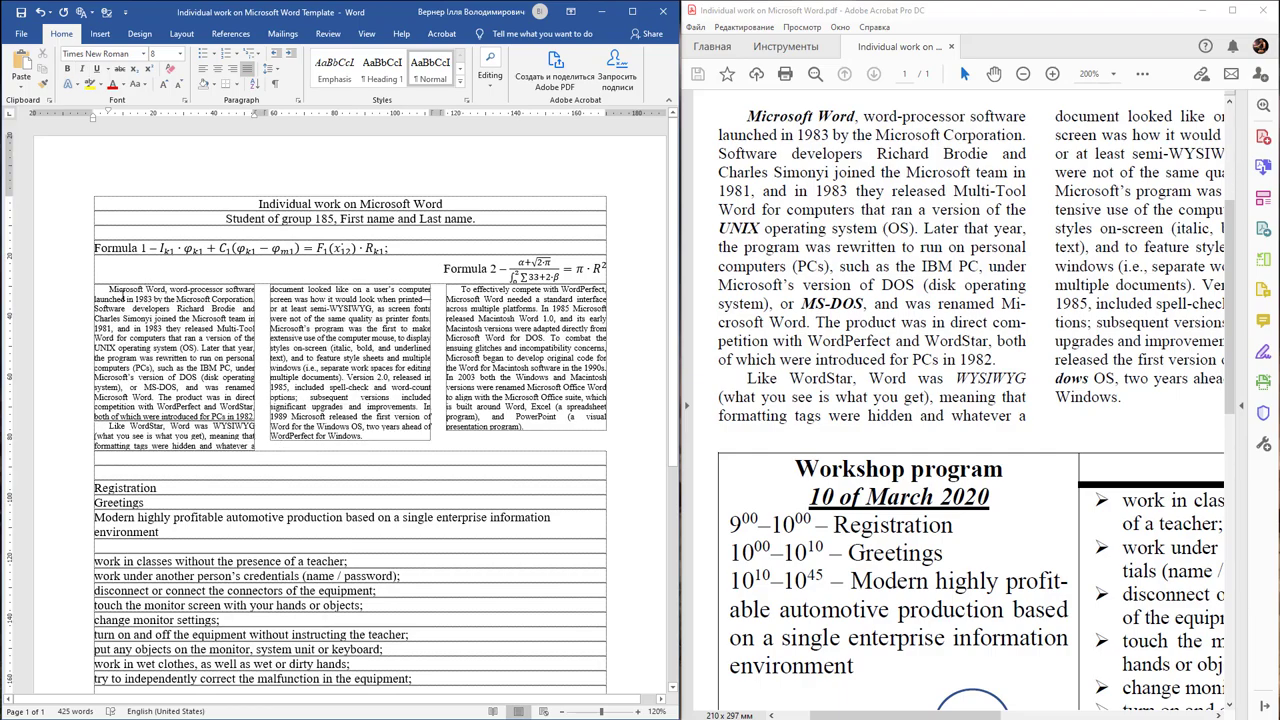
- Make Microsoft Word, UNIX and MS-DOS bold italic in the column text
scroll(123, 298, up, 9)
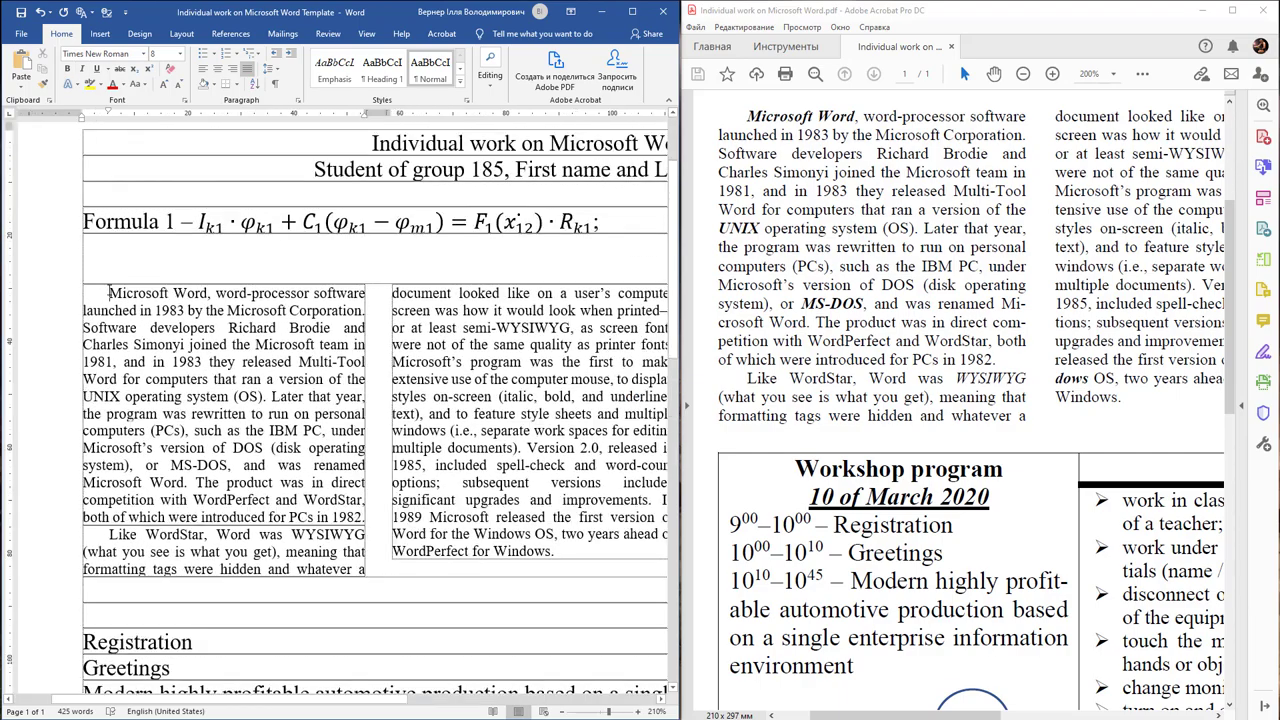
drag(109, 292, 207, 293)
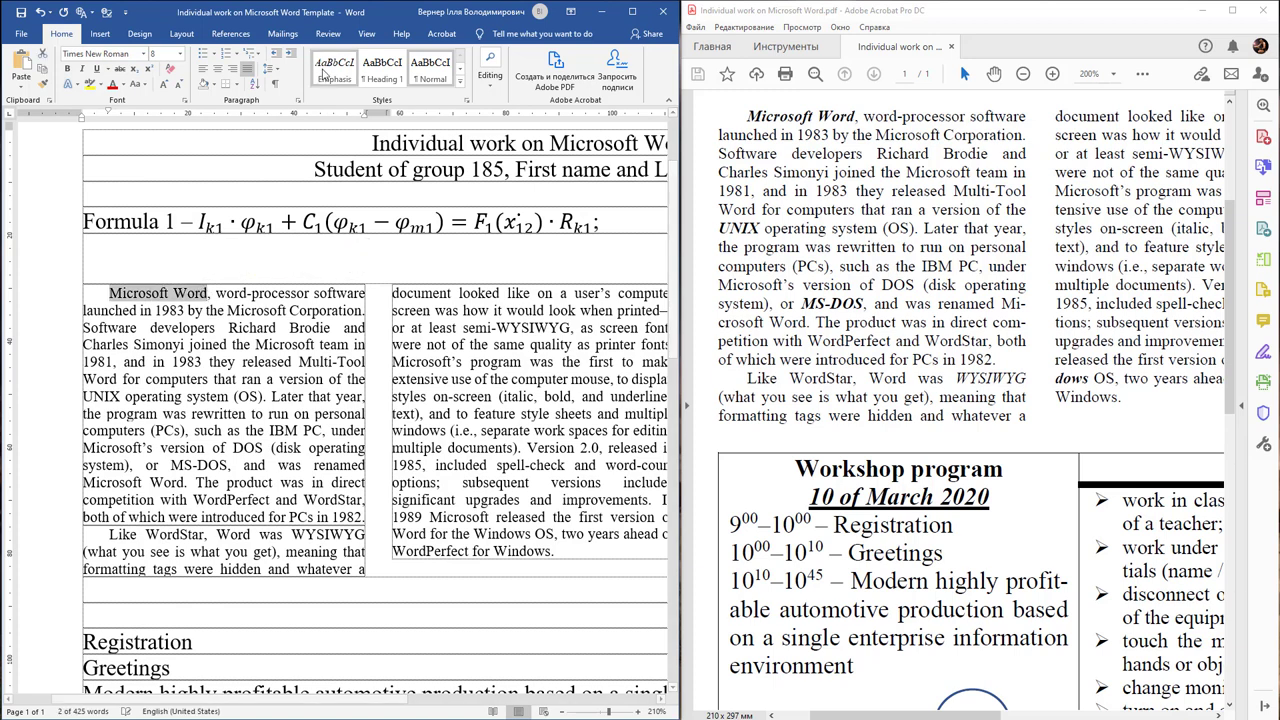
click(68, 70)
click(82, 70)
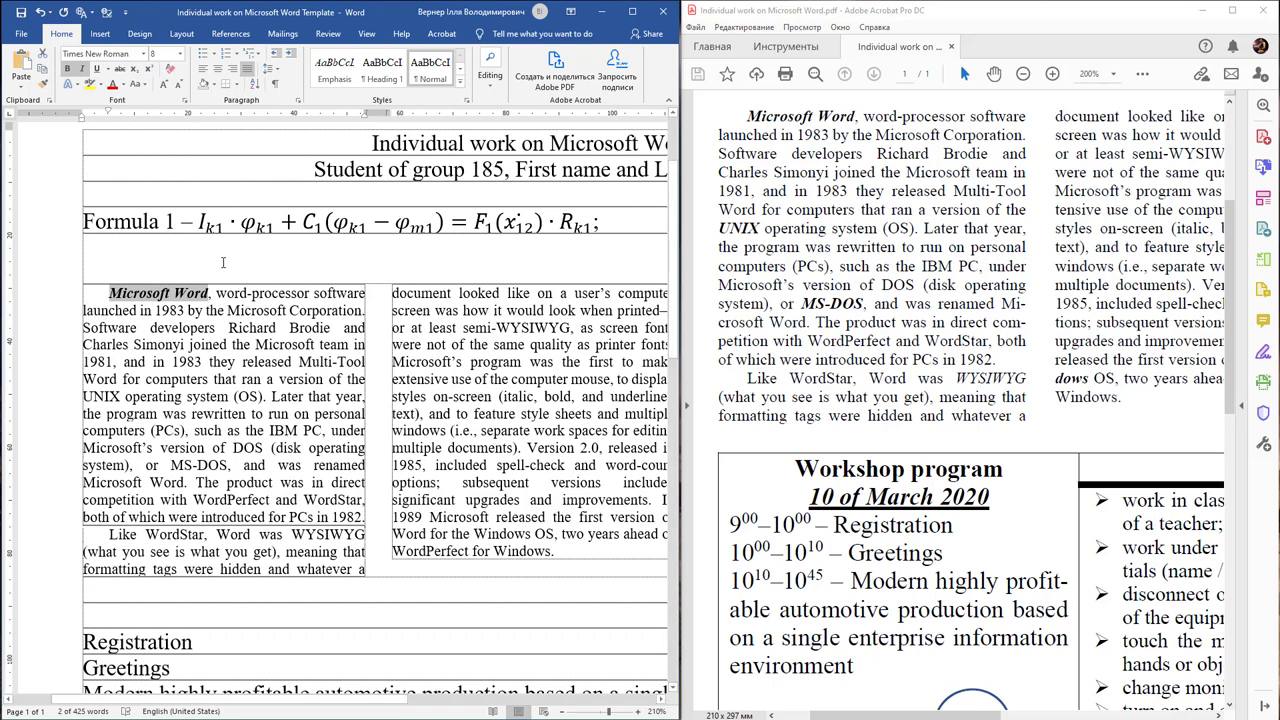
double_click(100, 397)
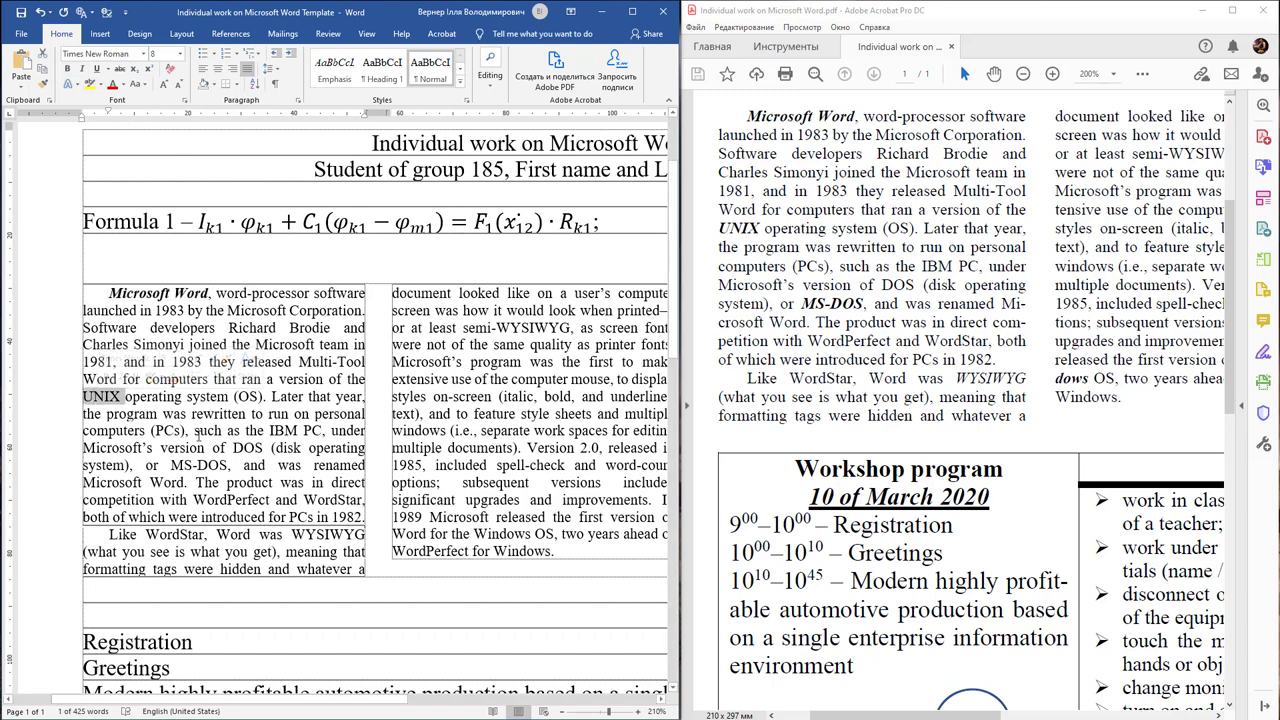
key(ctrl+b)
key(ctrl+i)
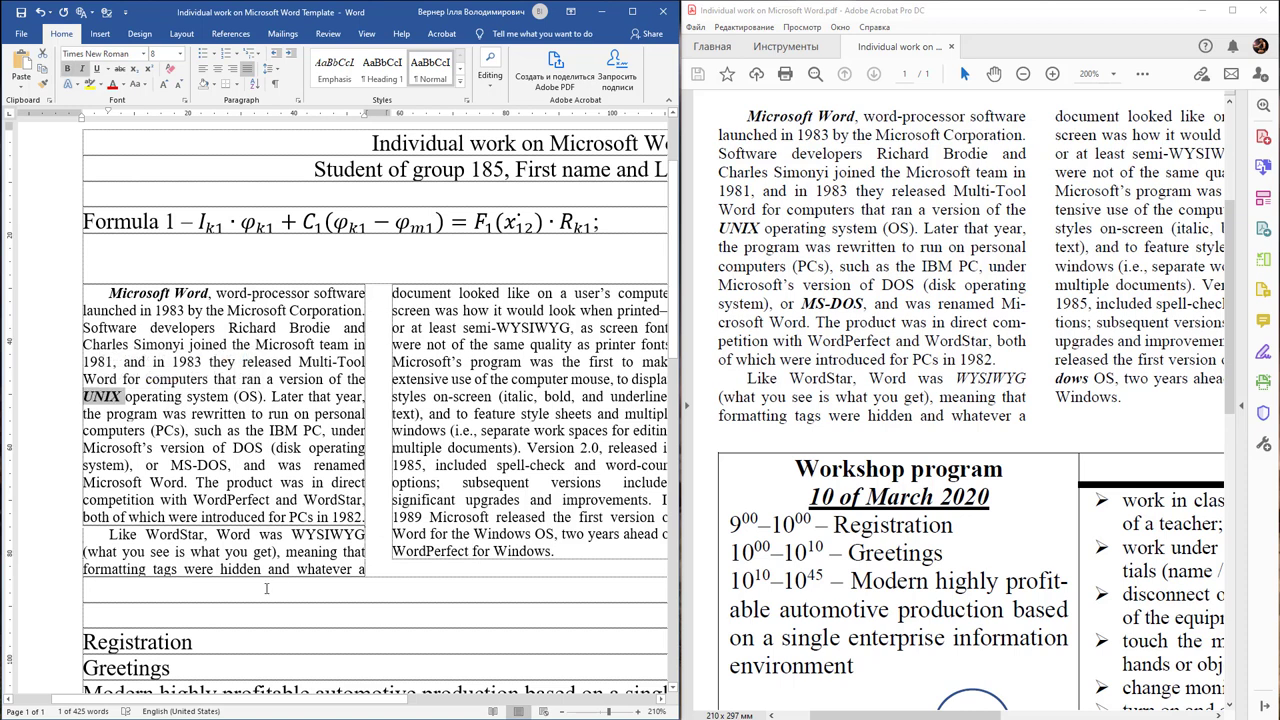
click(175, 466)
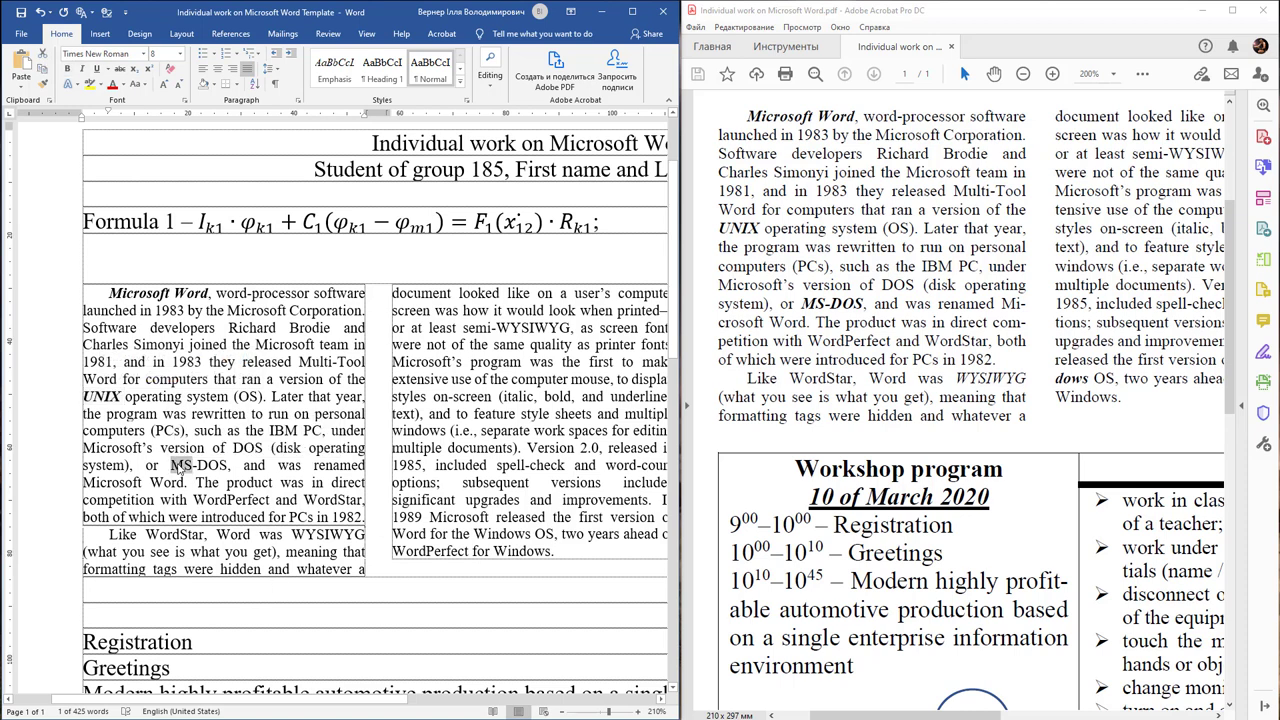
drag(172, 466, 227, 466)
key(ctrl+b)
key(ctrl+i)
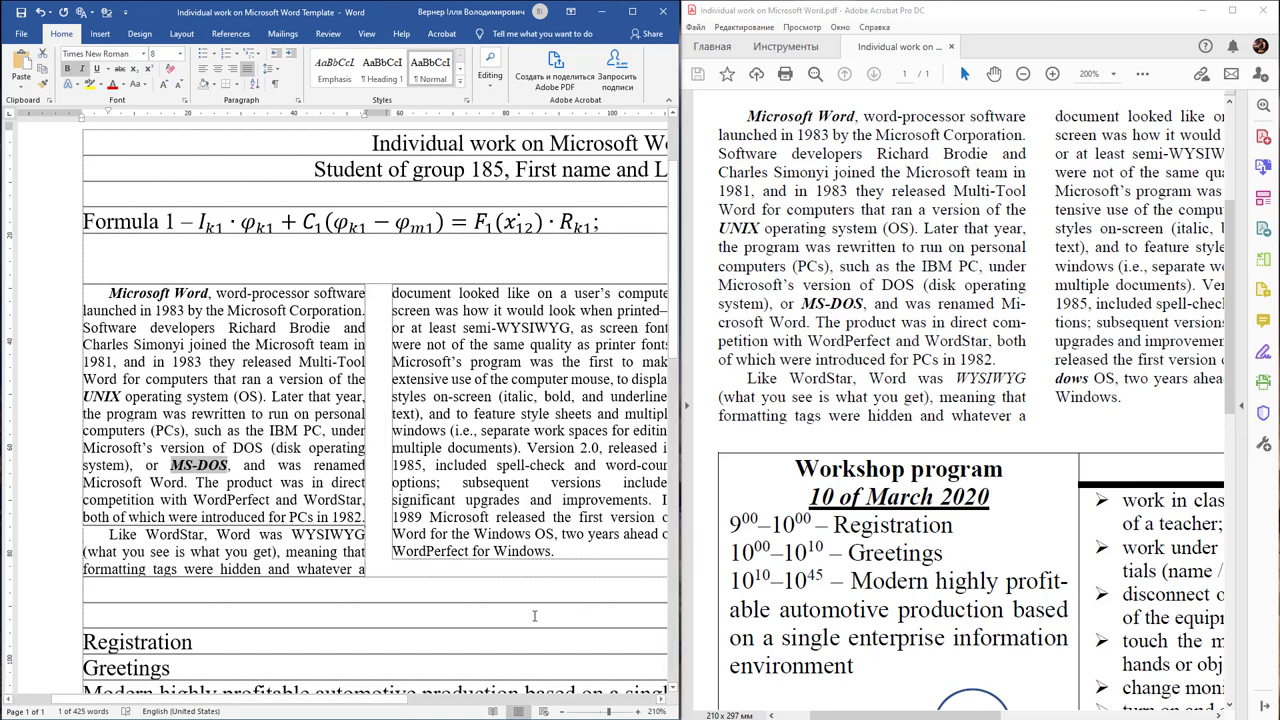
- Make Windows OS and Microsoft Office suite bold italic too
drag(416, 700, 488, 700)
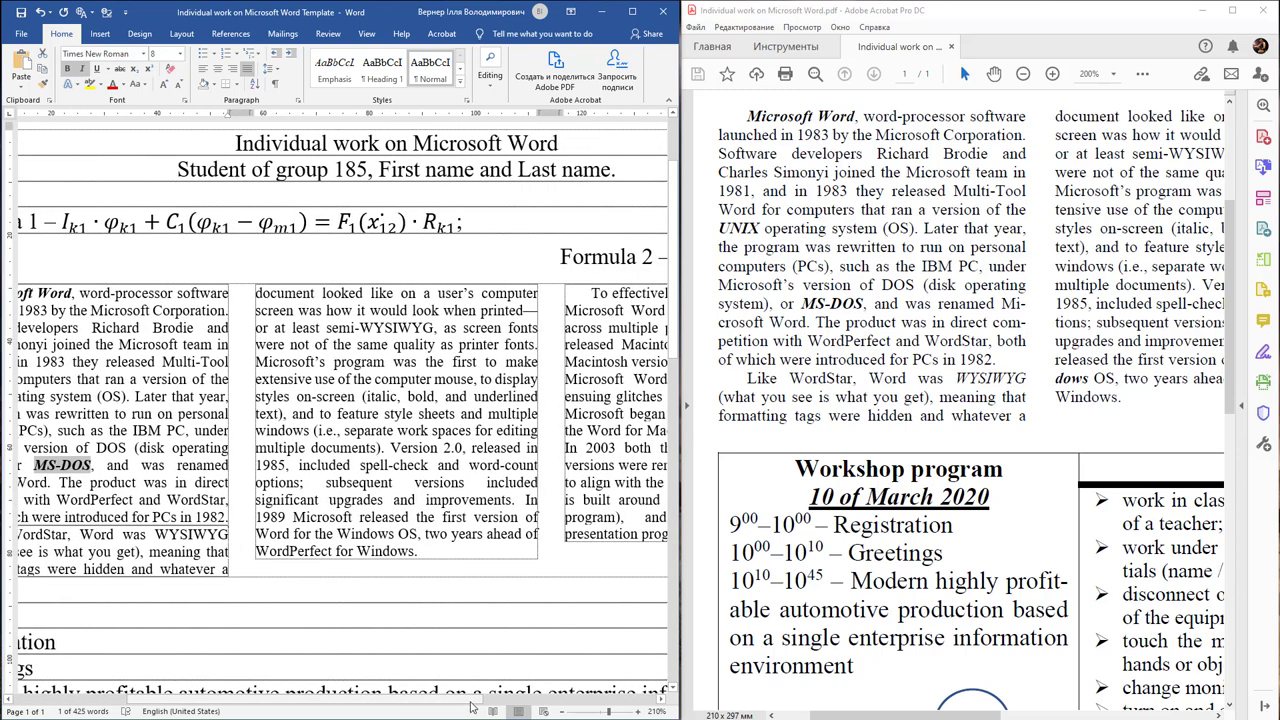
double_click(366, 534)
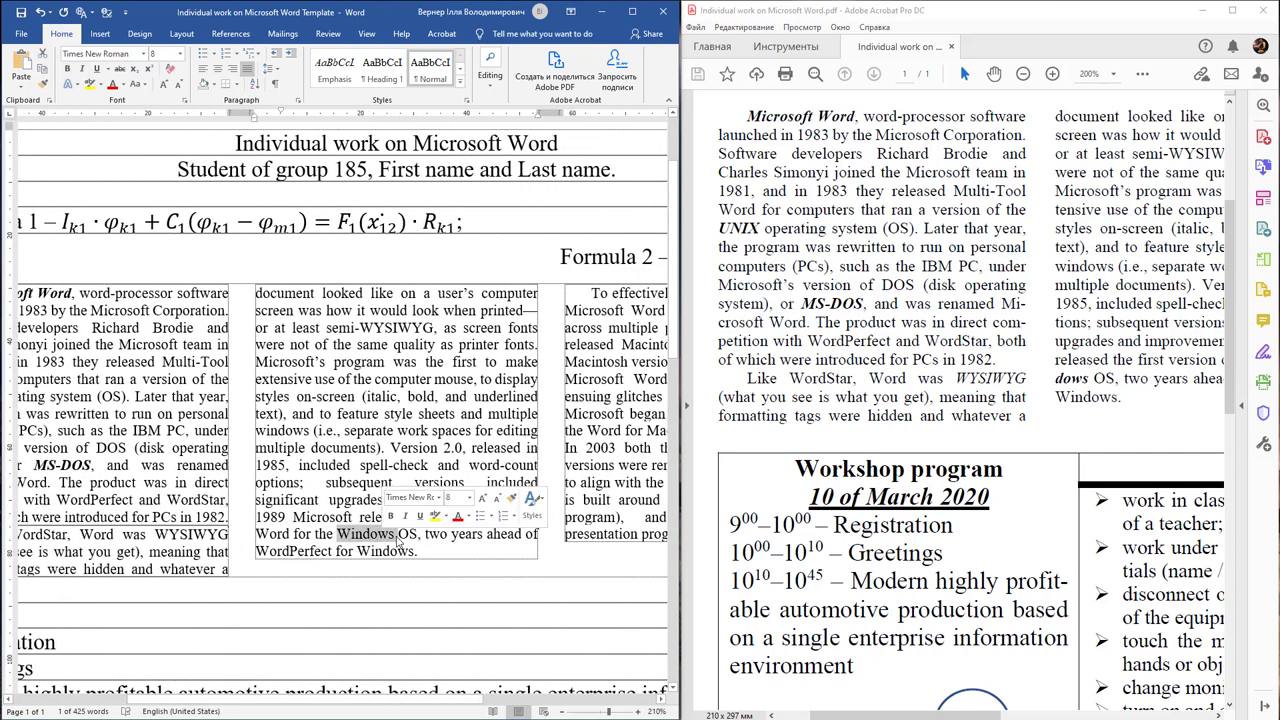
drag(418, 534, 337, 534)
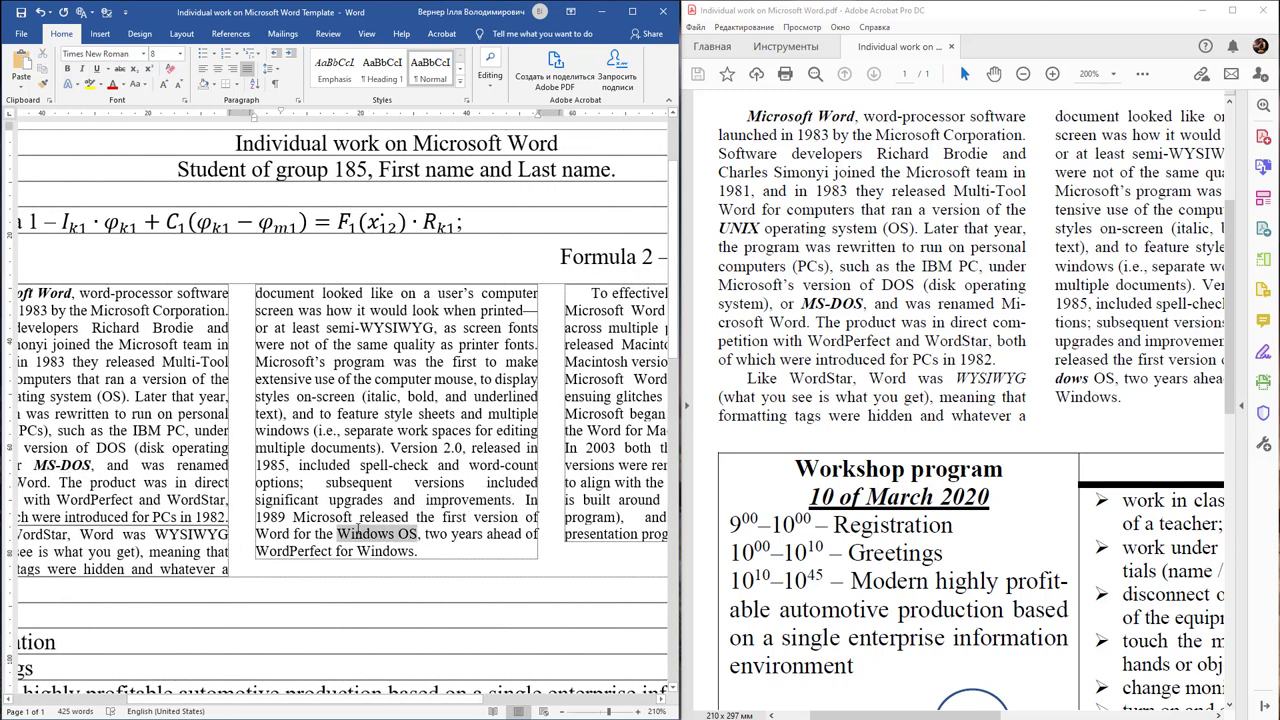
key(ctrl+b)
key(ctrl+i)
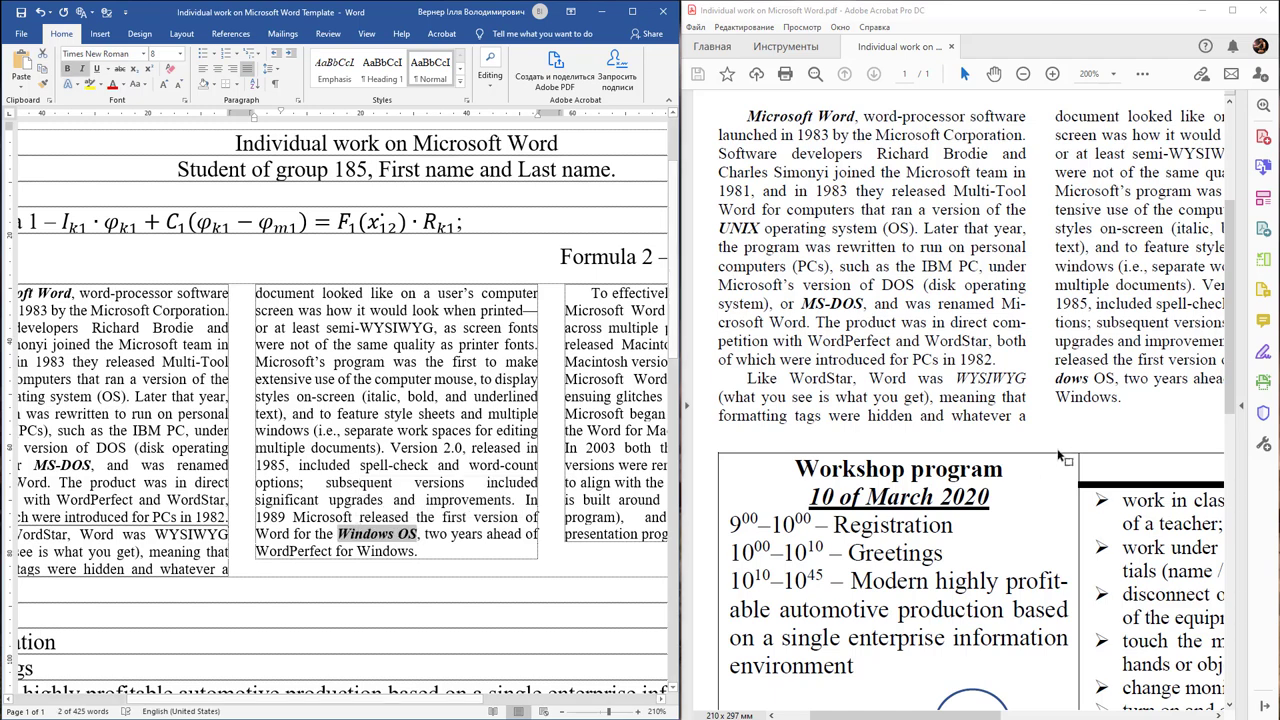
drag(955, 712, 1140, 712)
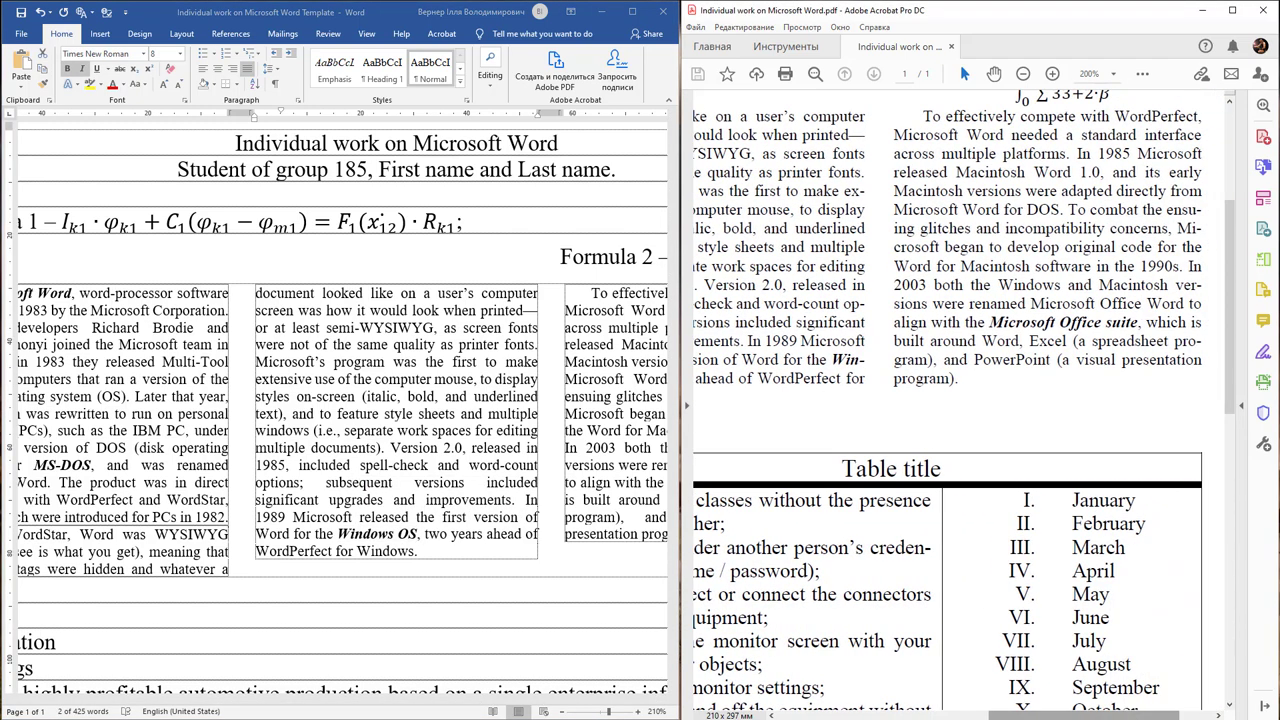
click(416, 708)
drag(463, 700, 510, 700)
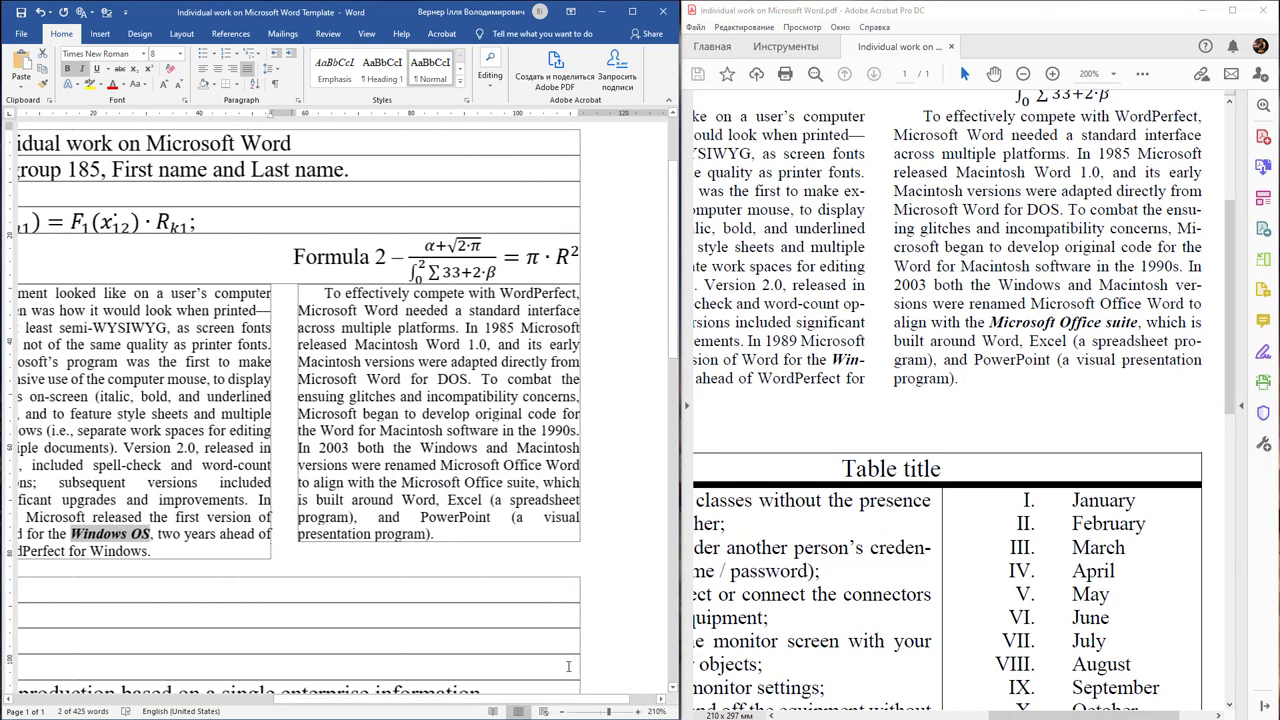
drag(401, 482, 536, 482)
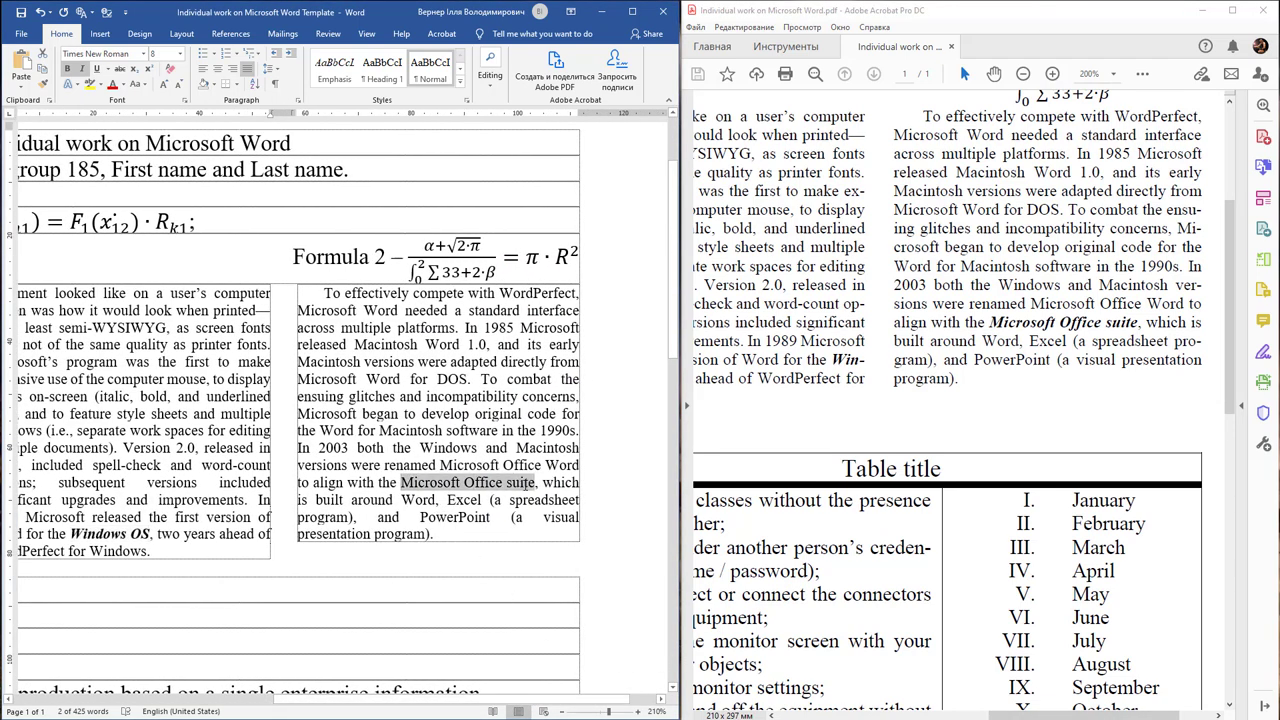
key(ctrl+b)
key(ctrl+i)
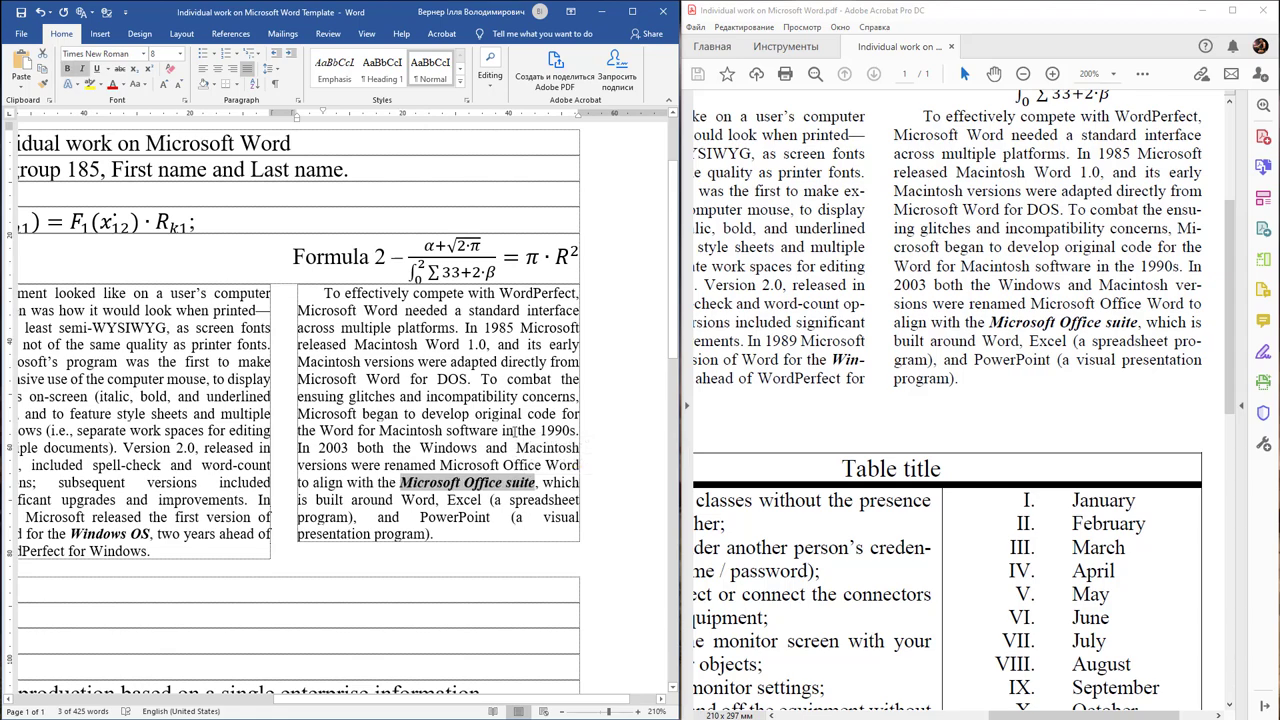
ctrl+scroll(279, 413, down, 2)
ctrl+scroll(290, 400, down, 2)
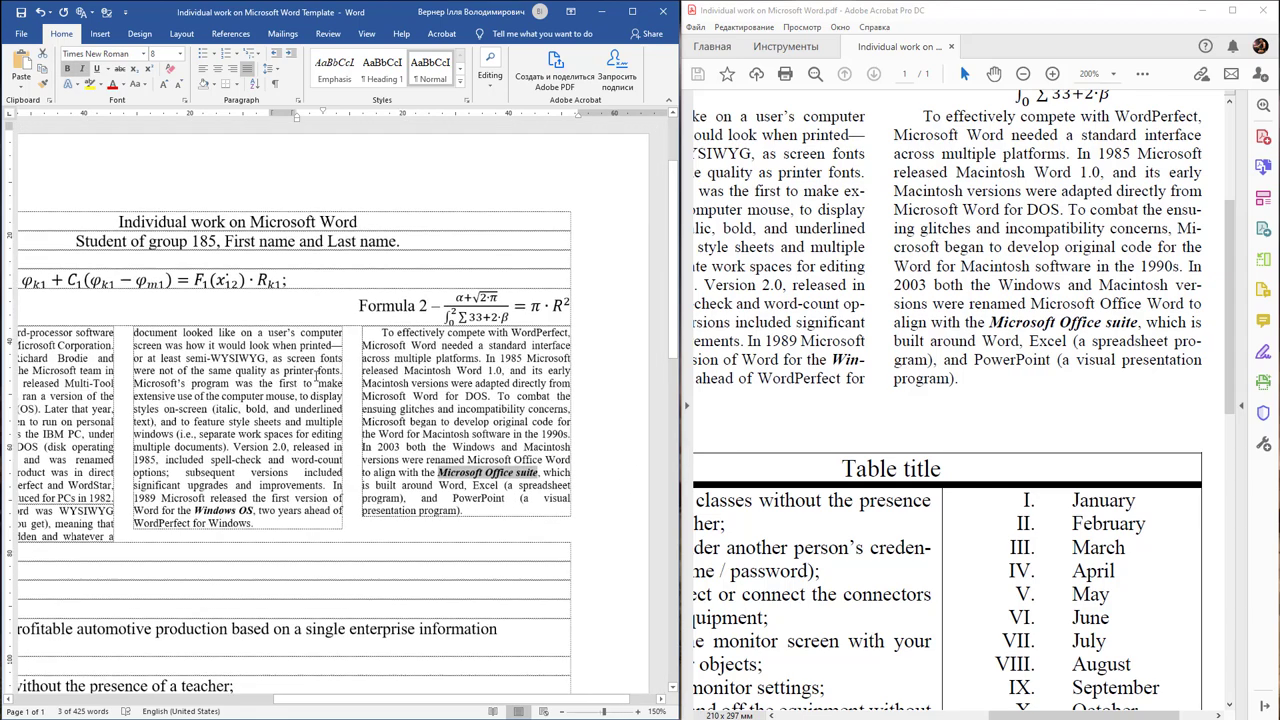
ctrl+scroll(310, 385, down, 1)
ctrl+scroll(325, 372, up, 2)
ctrl+scroll(326, 374, up, 2)
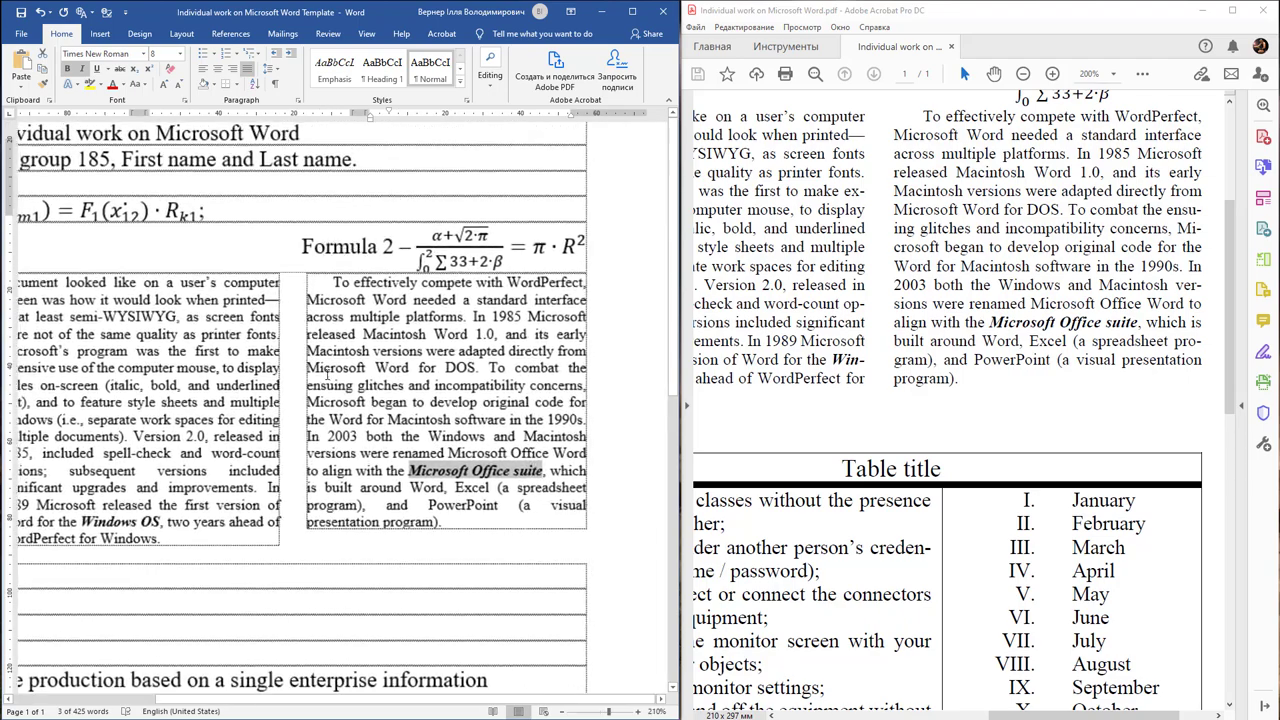
ctrl+scroll(327, 376, up, 1)
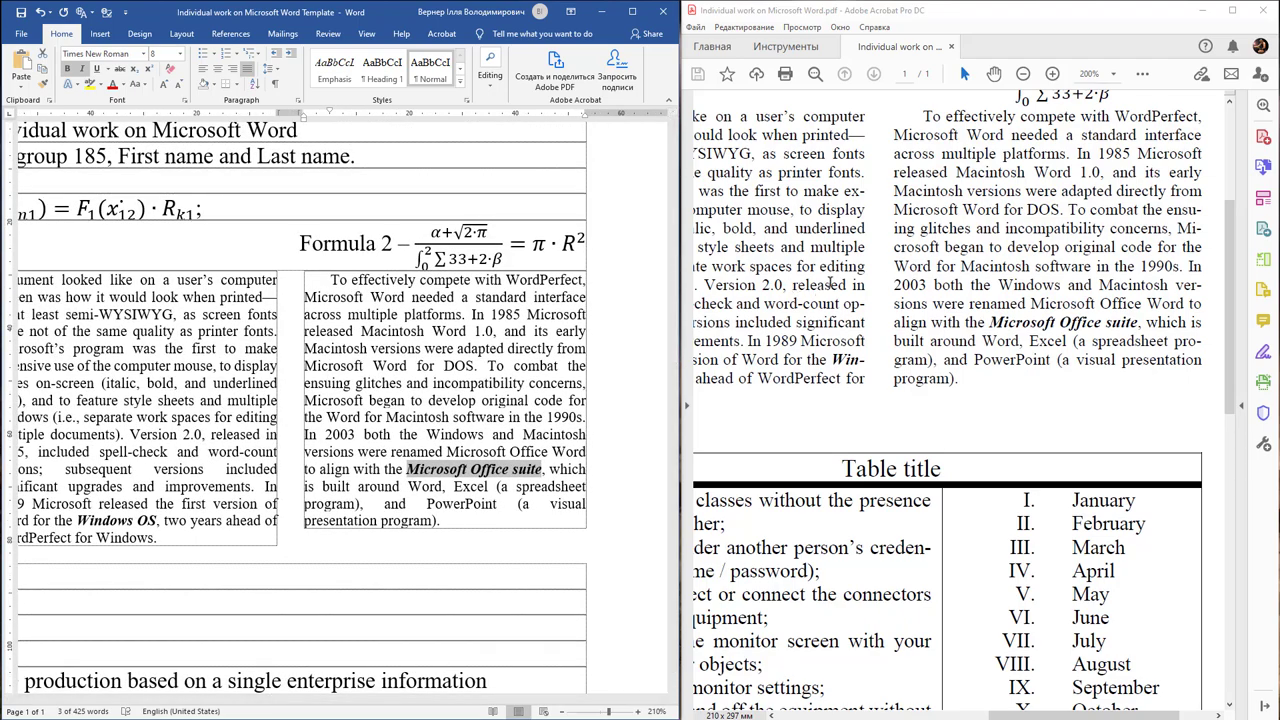
scroll(175, 678, left, 3)
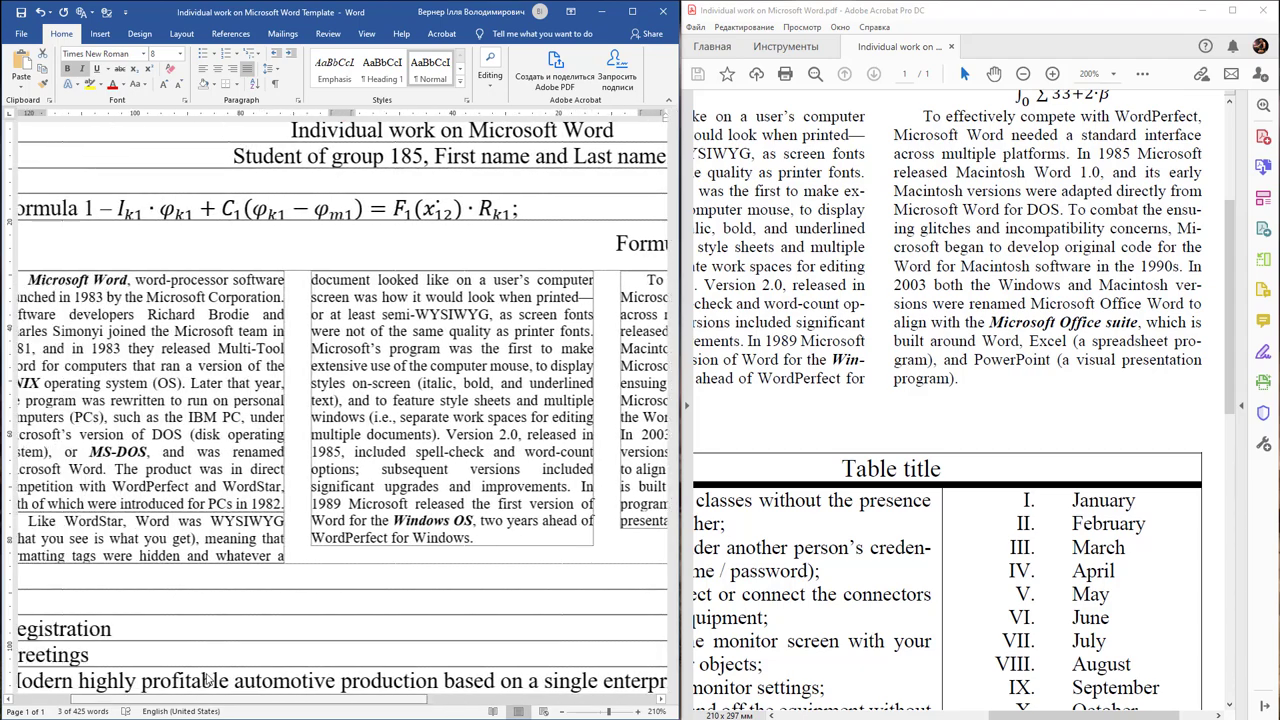
scroll(175, 678, left, 2)
scroll(175, 678, right, 3)
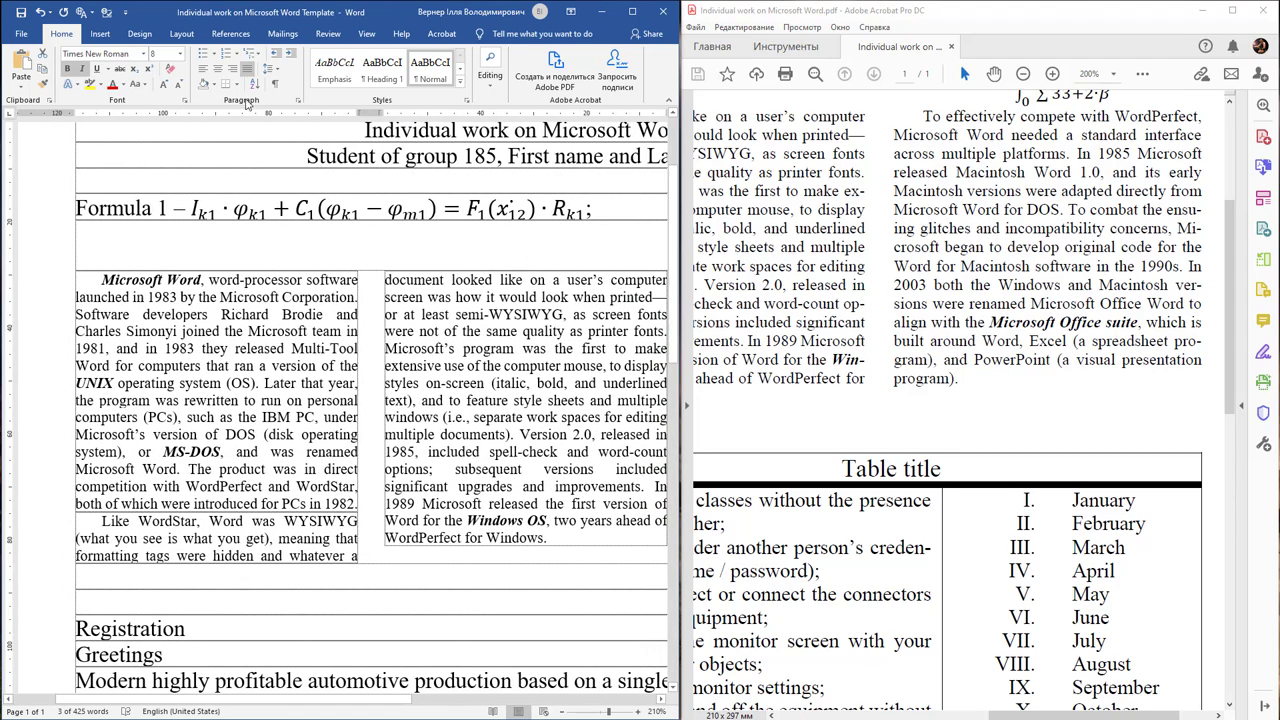
click(182, 34)
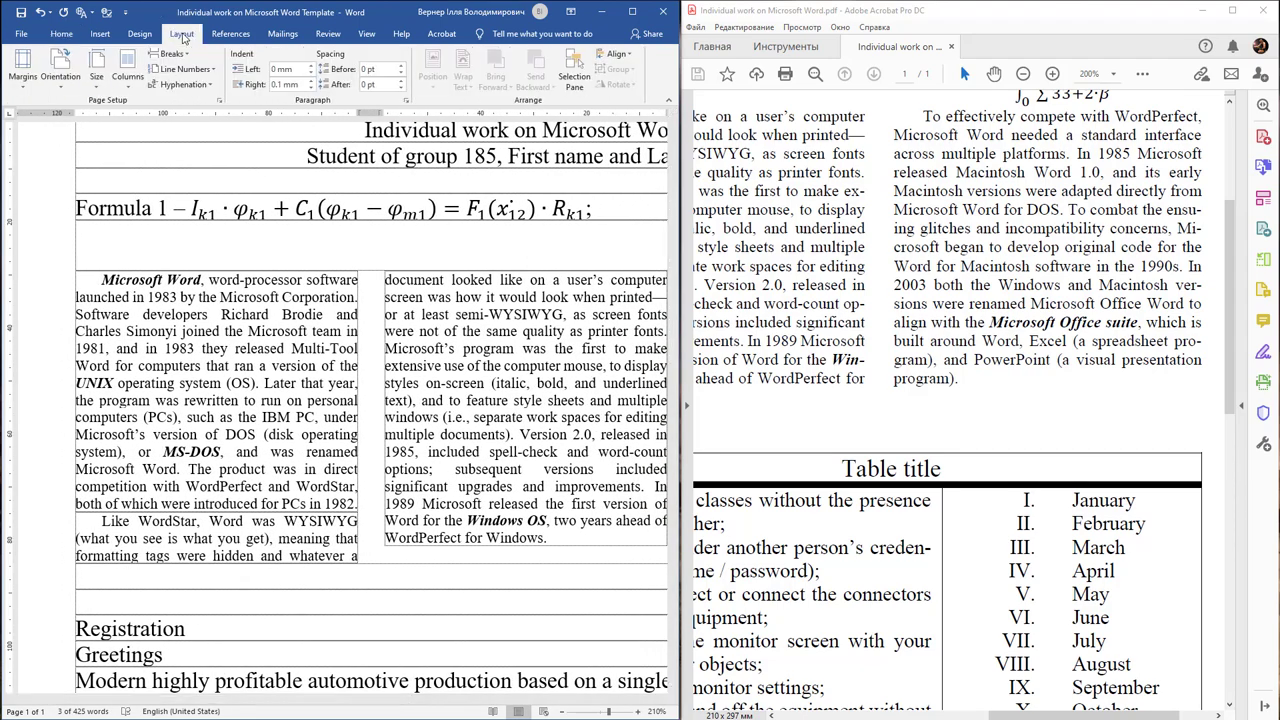
- Switch hyphenation to Automatic and confirm the Hyphenation Options dialog
click(212, 85)
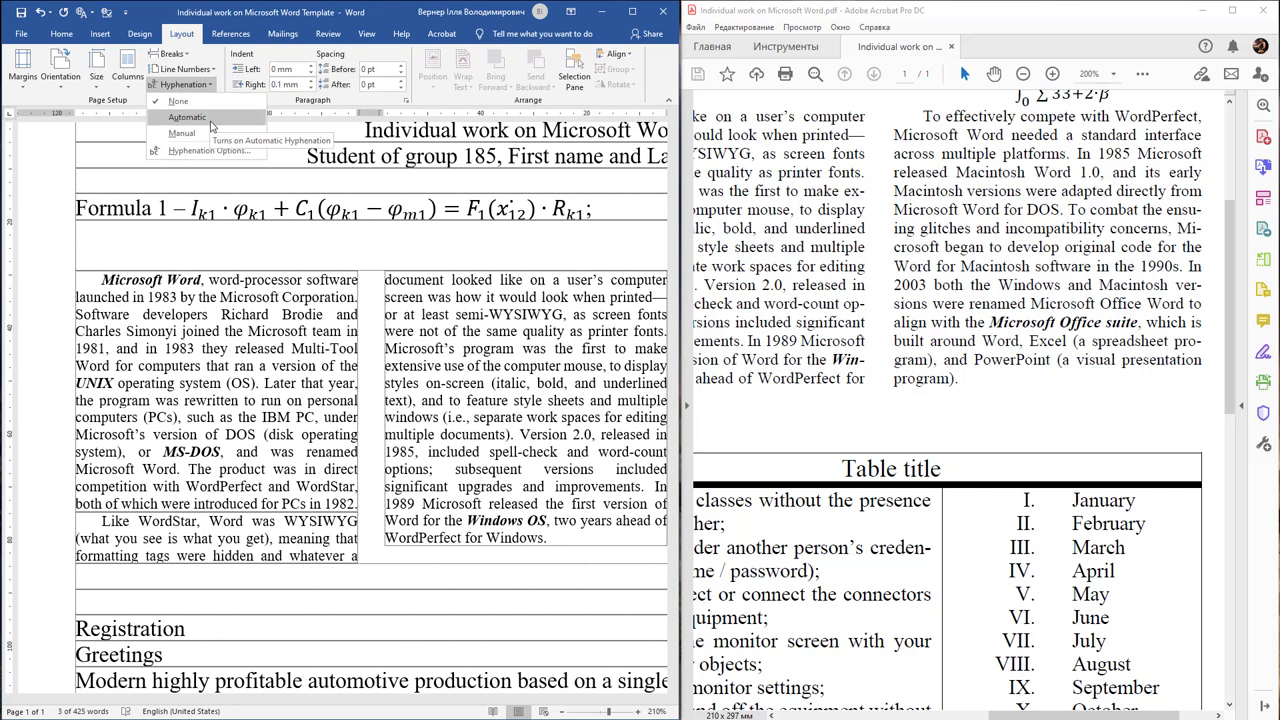
click(211, 125)
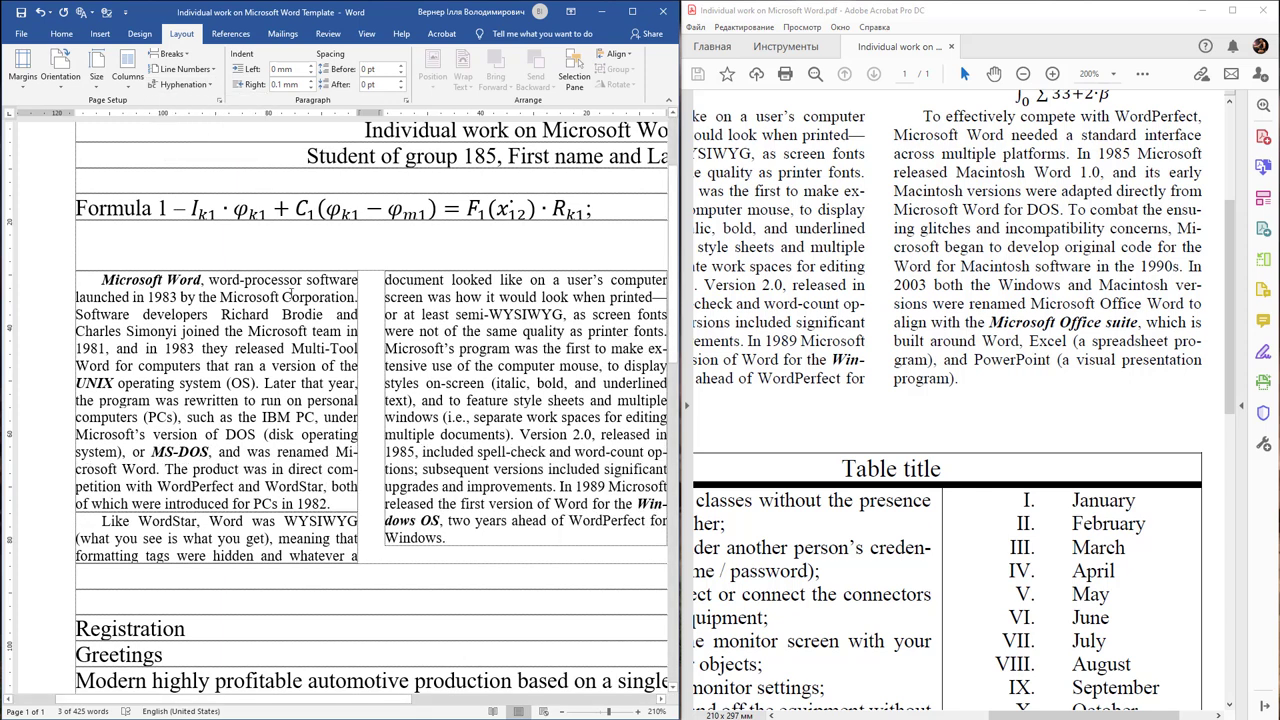
click(210, 86)
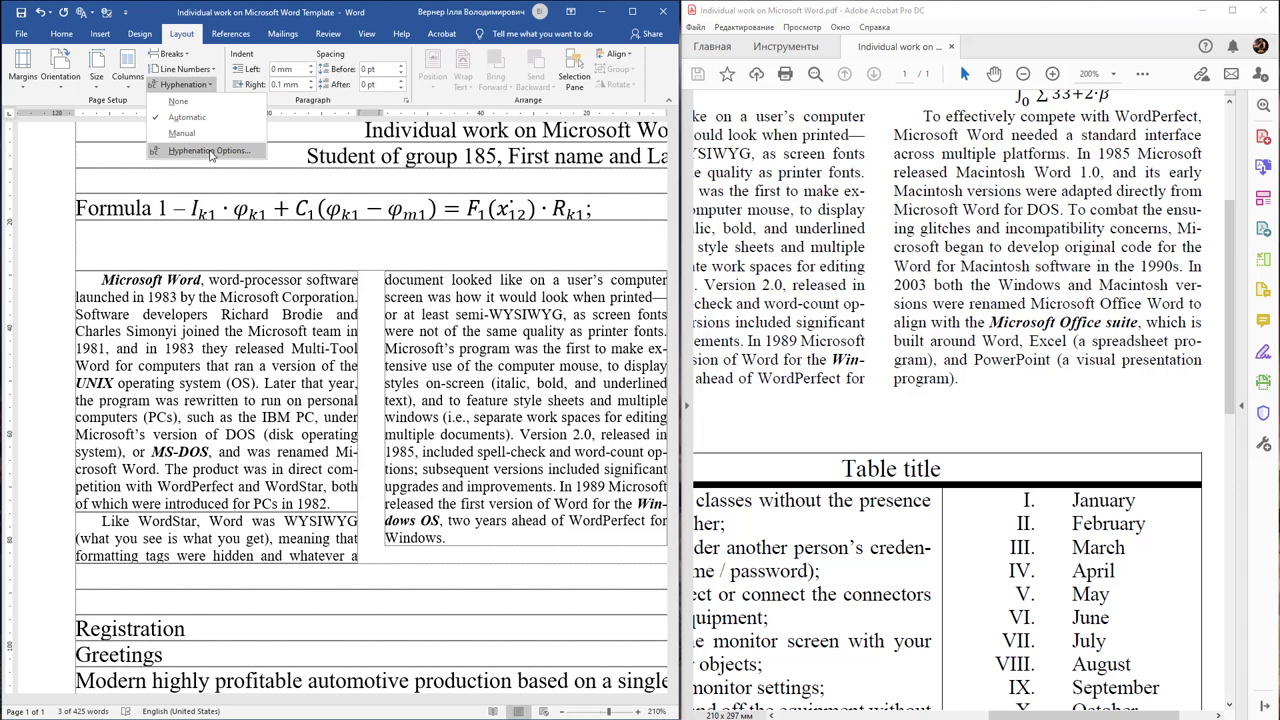
click(211, 152)
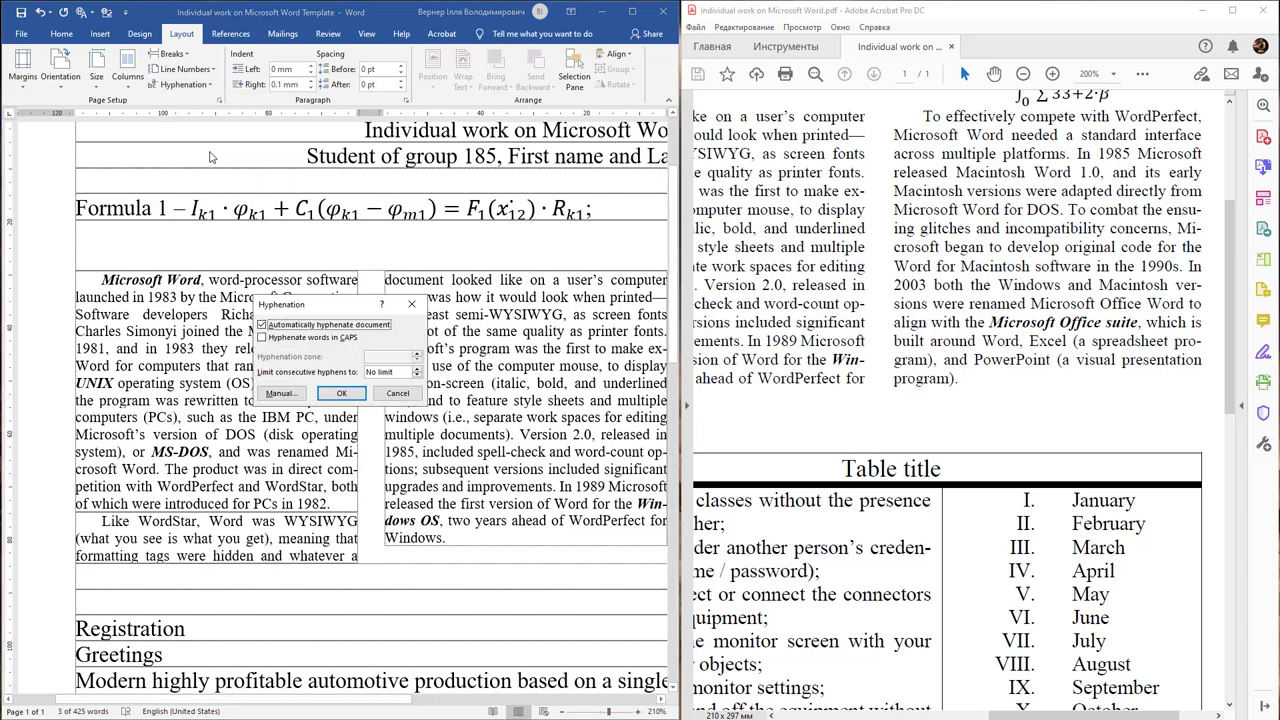
click(341, 394)
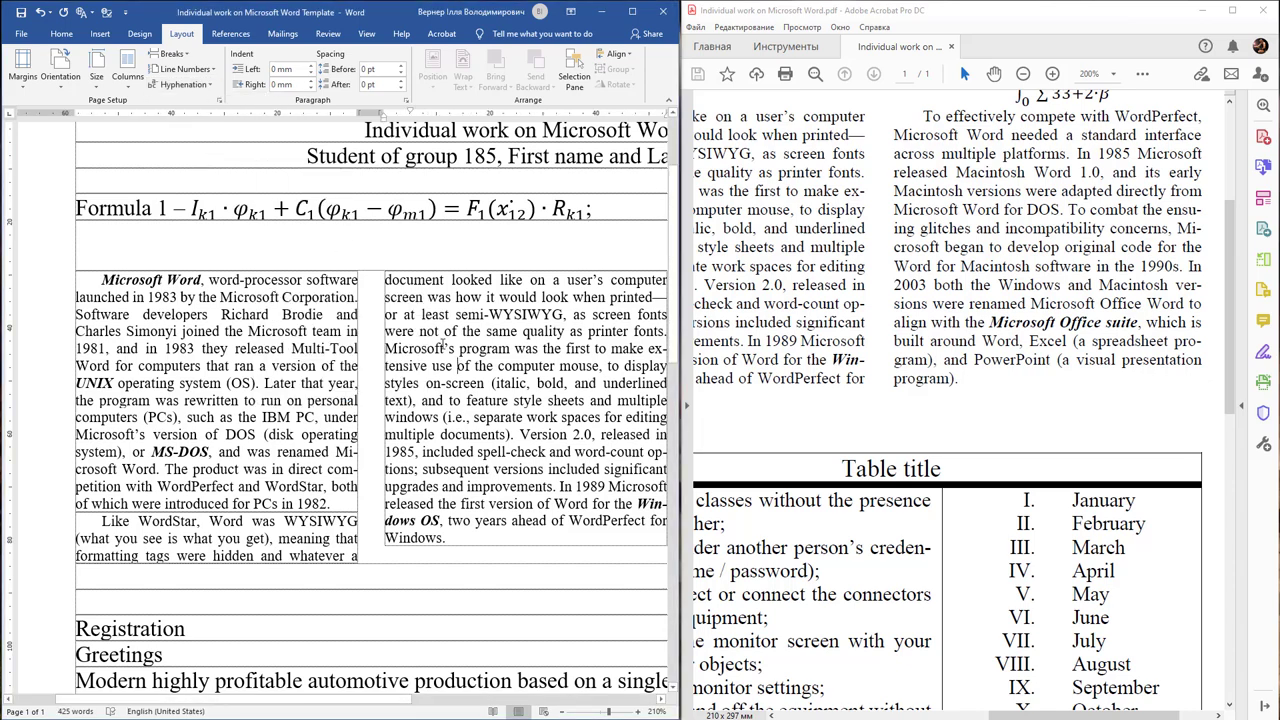
ctrl+scroll(460, 357, down, 3)
click(835, 380)
ctrl+scroll(835, 380, down, 2)
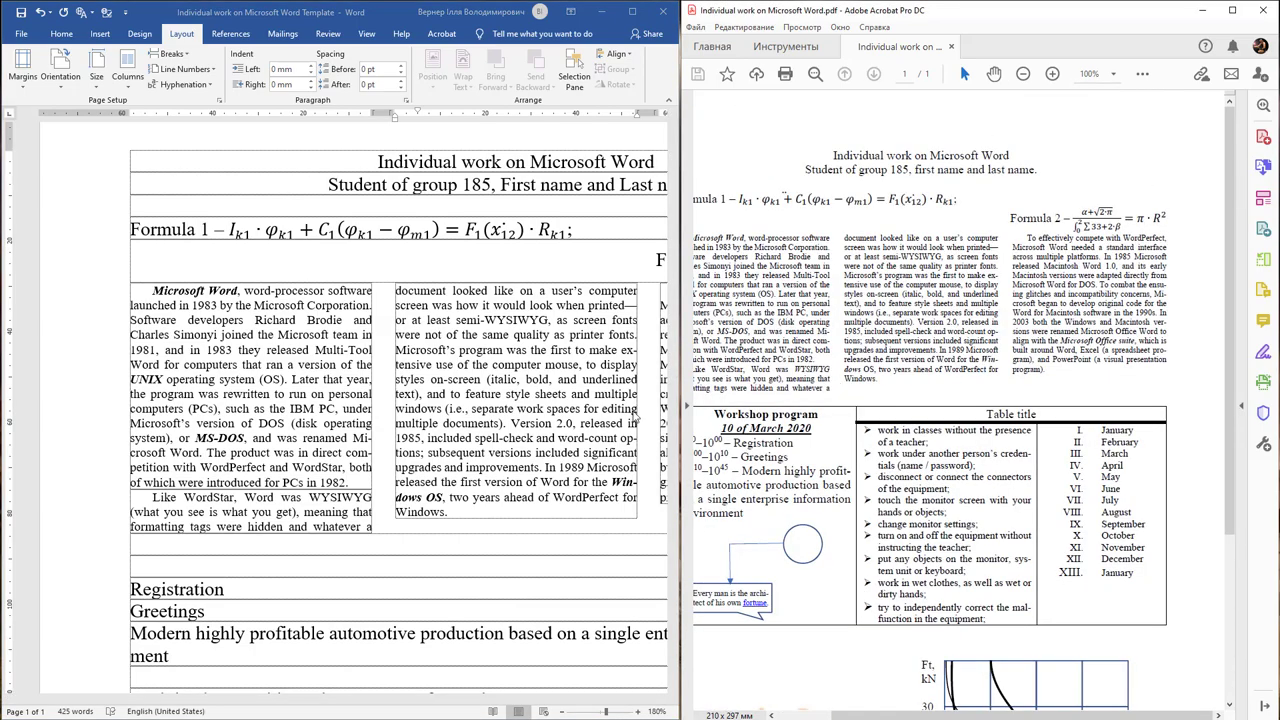
click(397, 388)
scroll(397, 388, down, 2)
scroll(397, 388, down, 2)
ctrl+scroll(397, 388, down, 2)
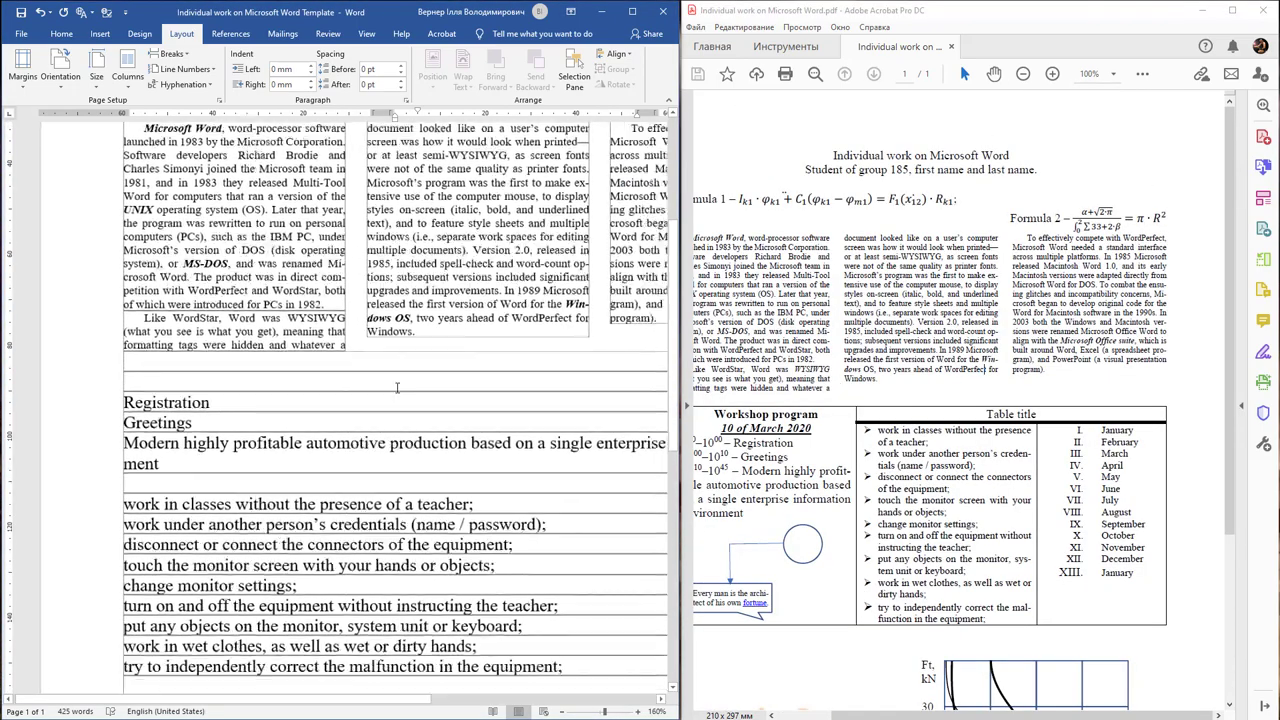
ctrl+scroll(400, 380, down, 2)
ctrl+scroll(410, 365, down, 1)
scroll(415, 357, up, 4)
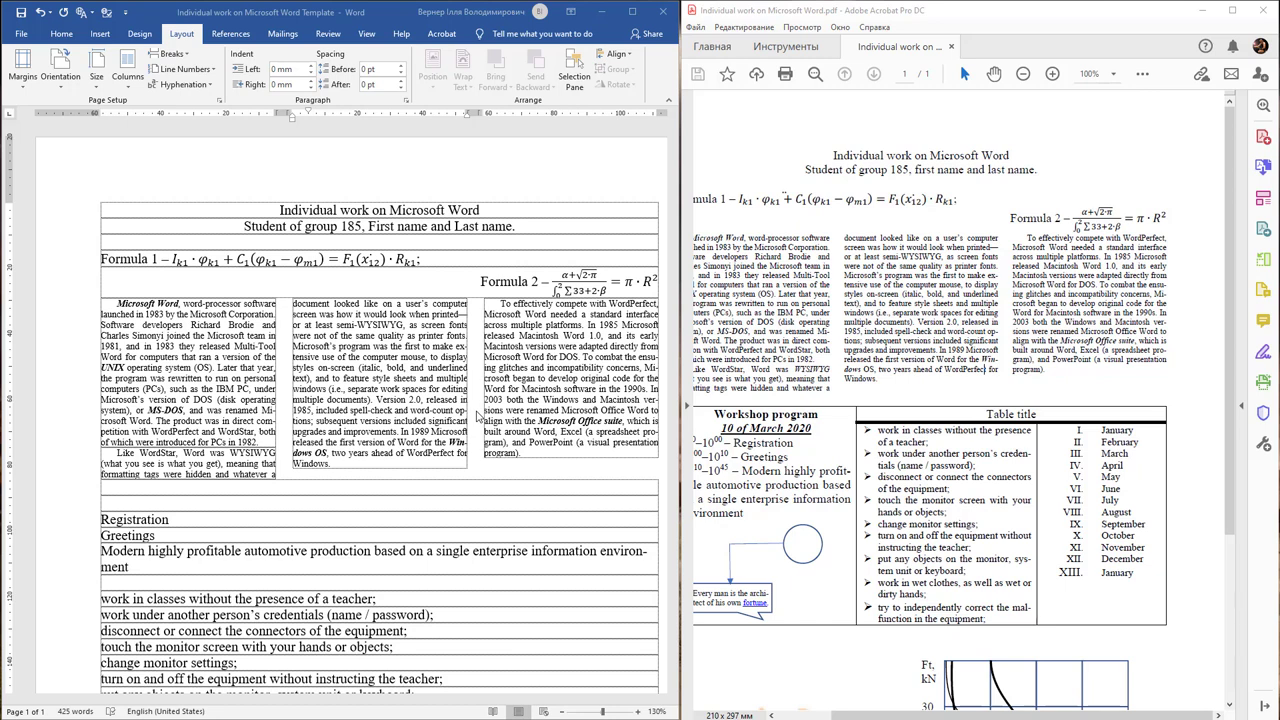
- Add an empty line above Registration and insert a 2×2 table there
click(256, 487)
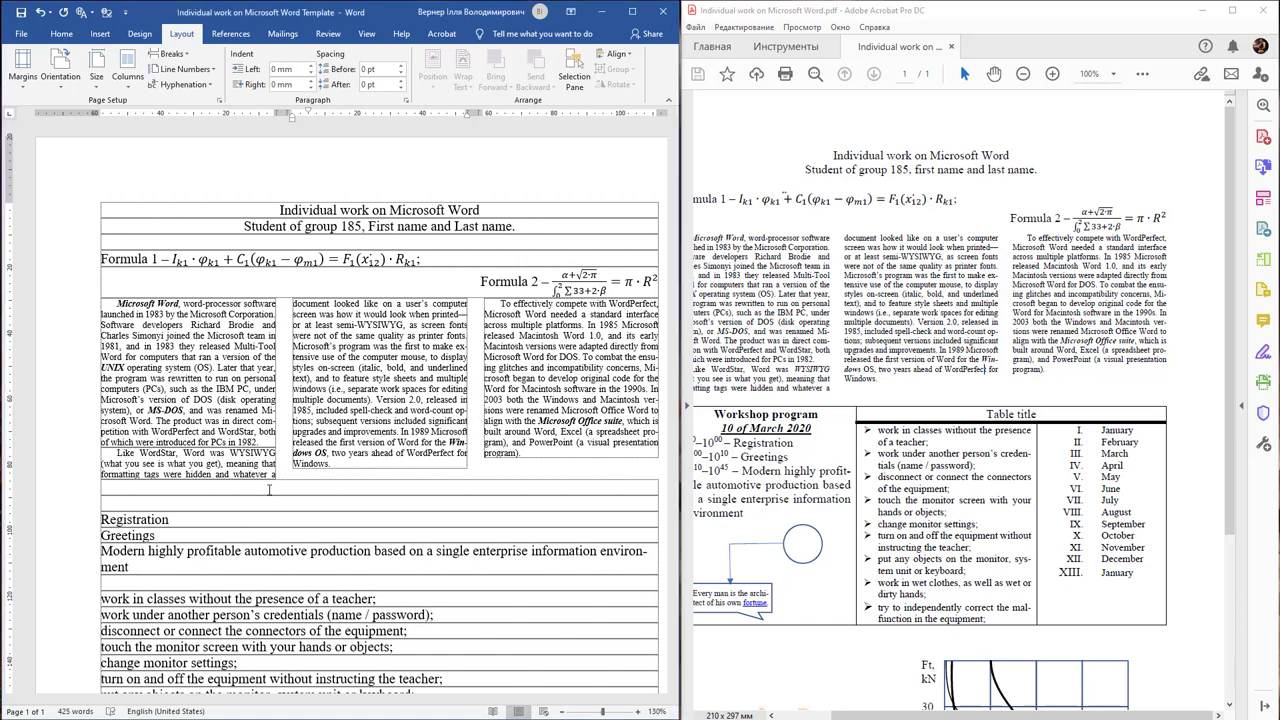
key(alt+shift)
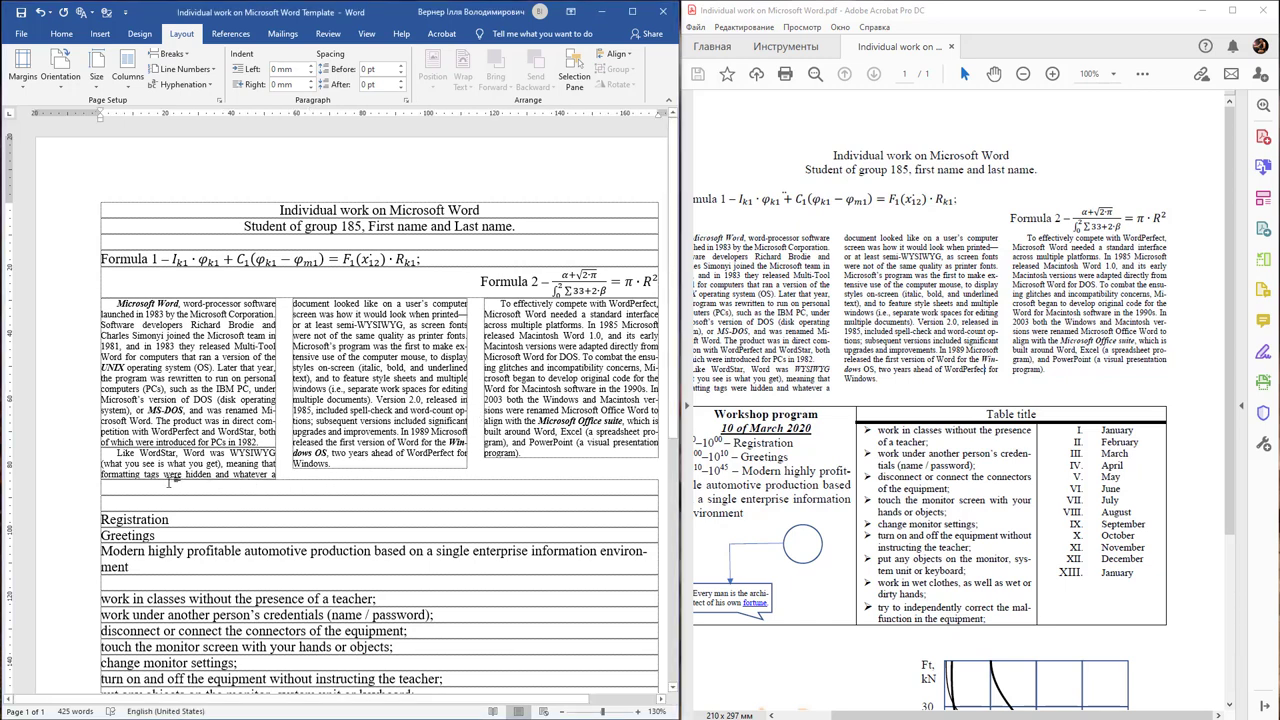
key(Return)
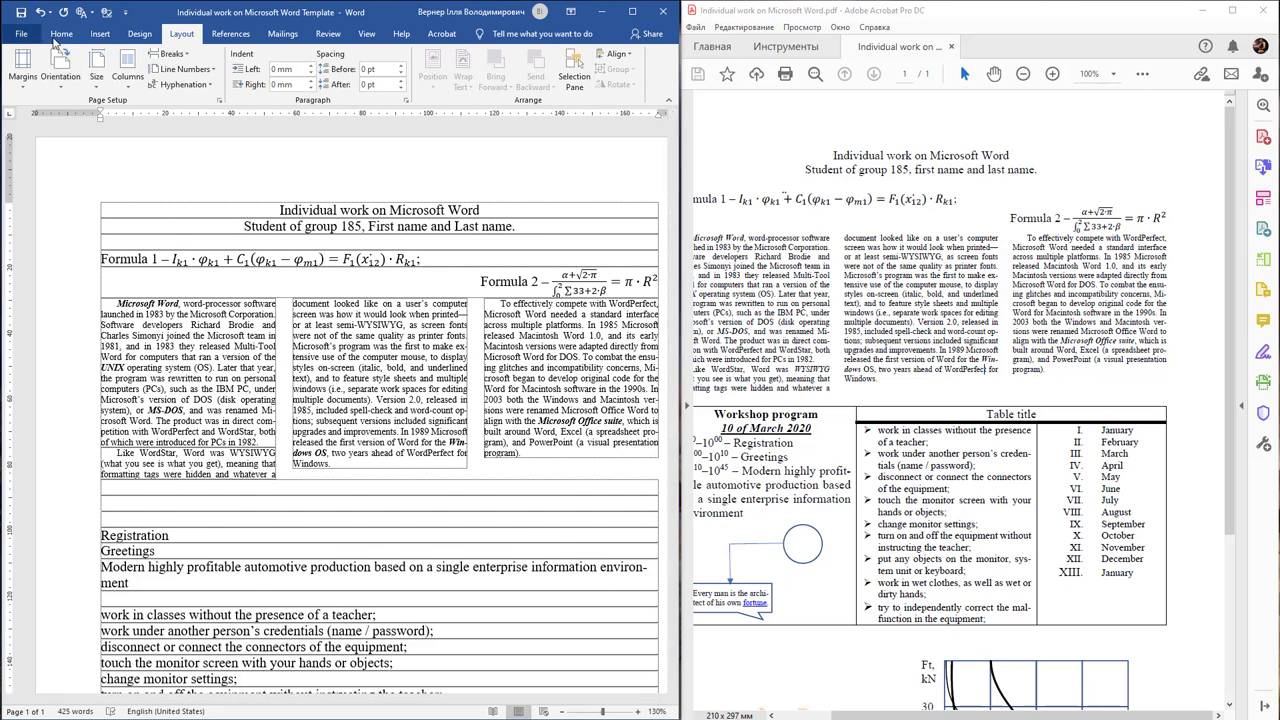
click(60, 34)
click(99, 36)
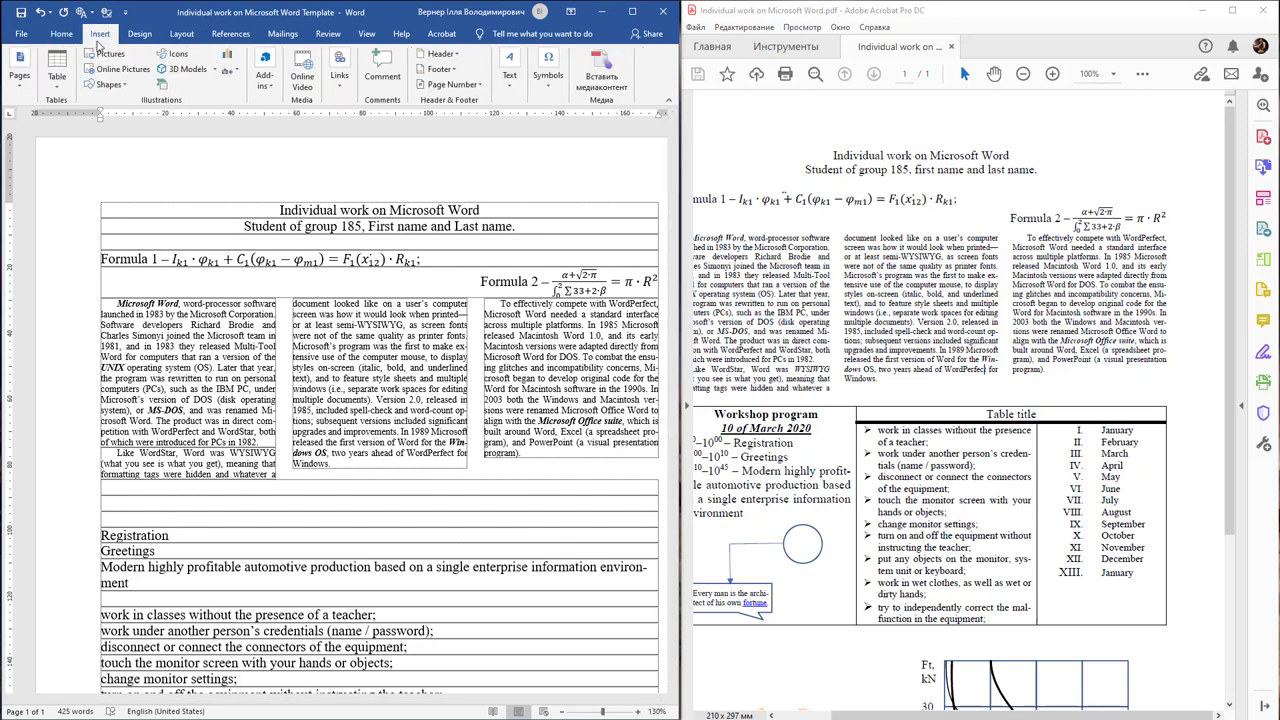
click(58, 90)
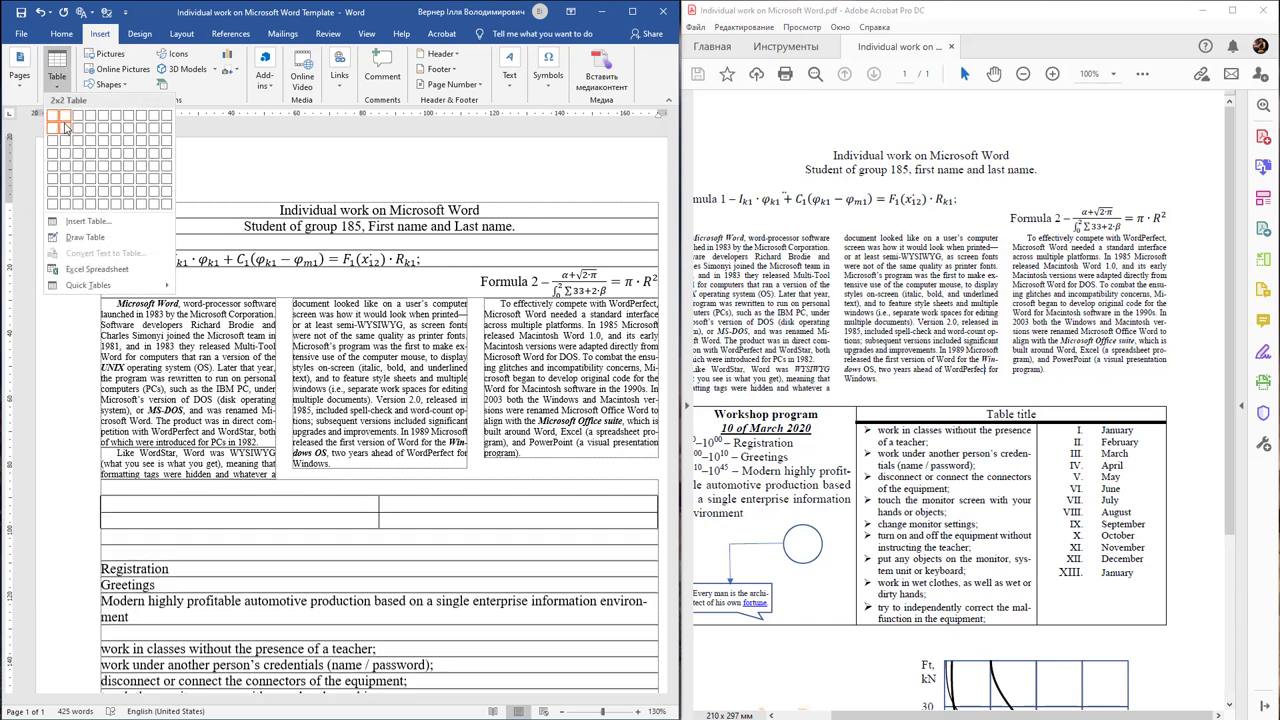
click(65, 128)
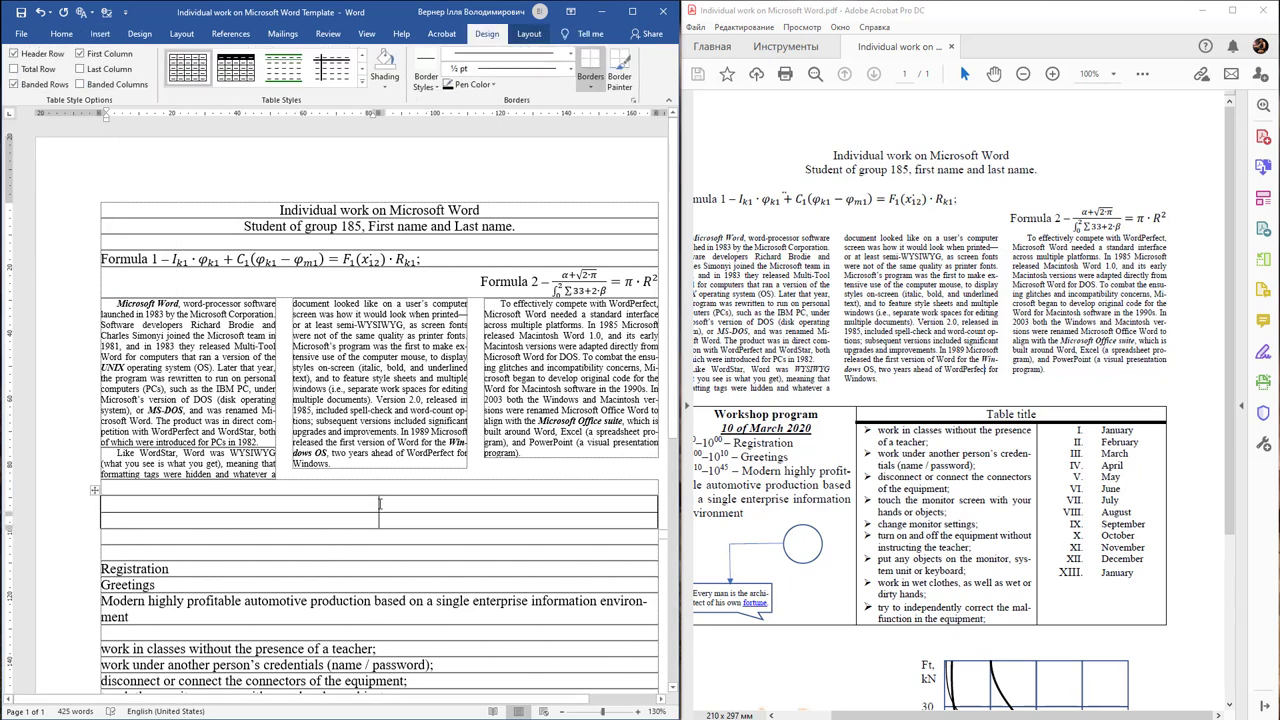
- Narrow the table's left column and merge its left cells into one
mouse_move(379, 502)
mouse_down()
mouse_move(250, 499)
mouse_move(274, 494)
mouse_up()
click(240, 506)
double_click(240, 505)
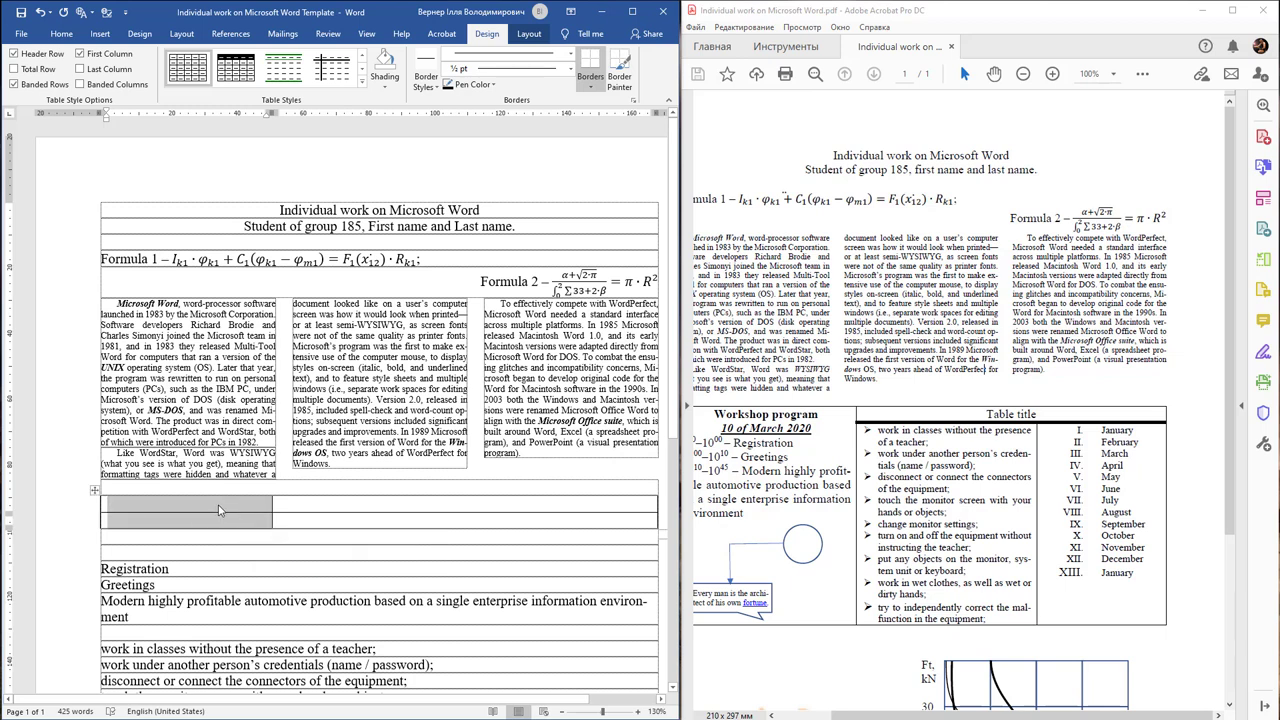
right_click(218, 510)
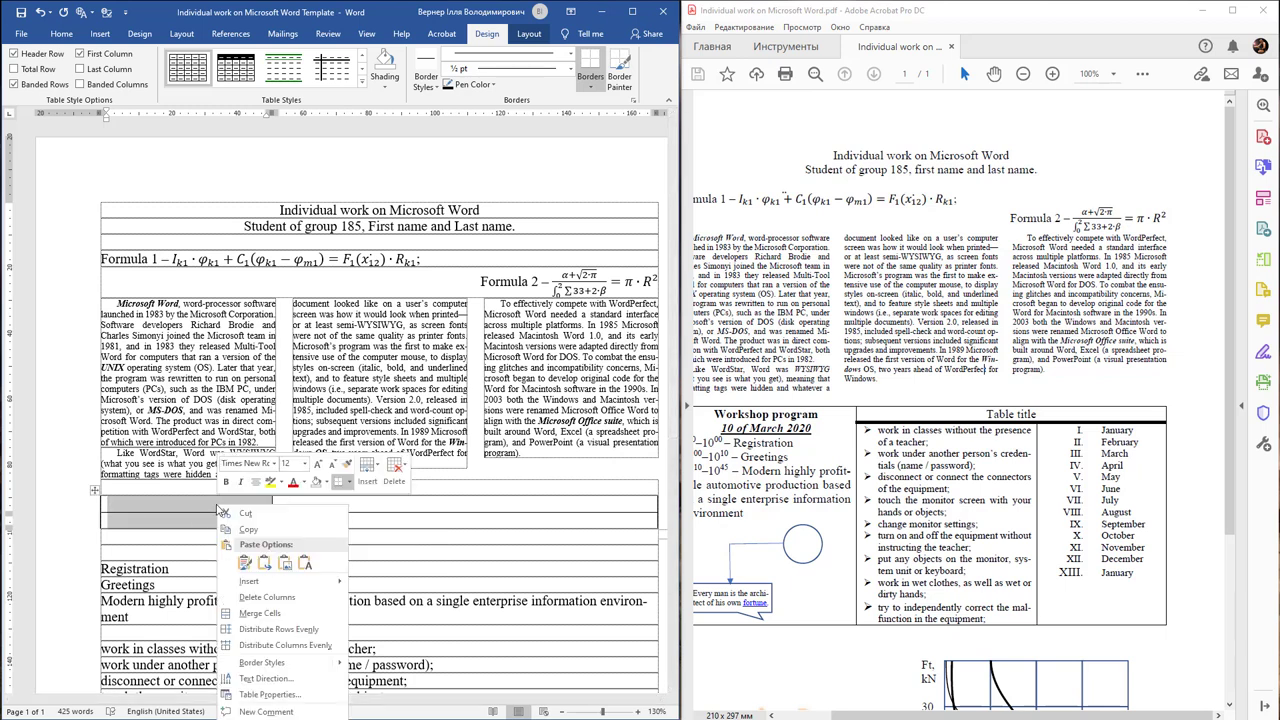
click(296, 622)
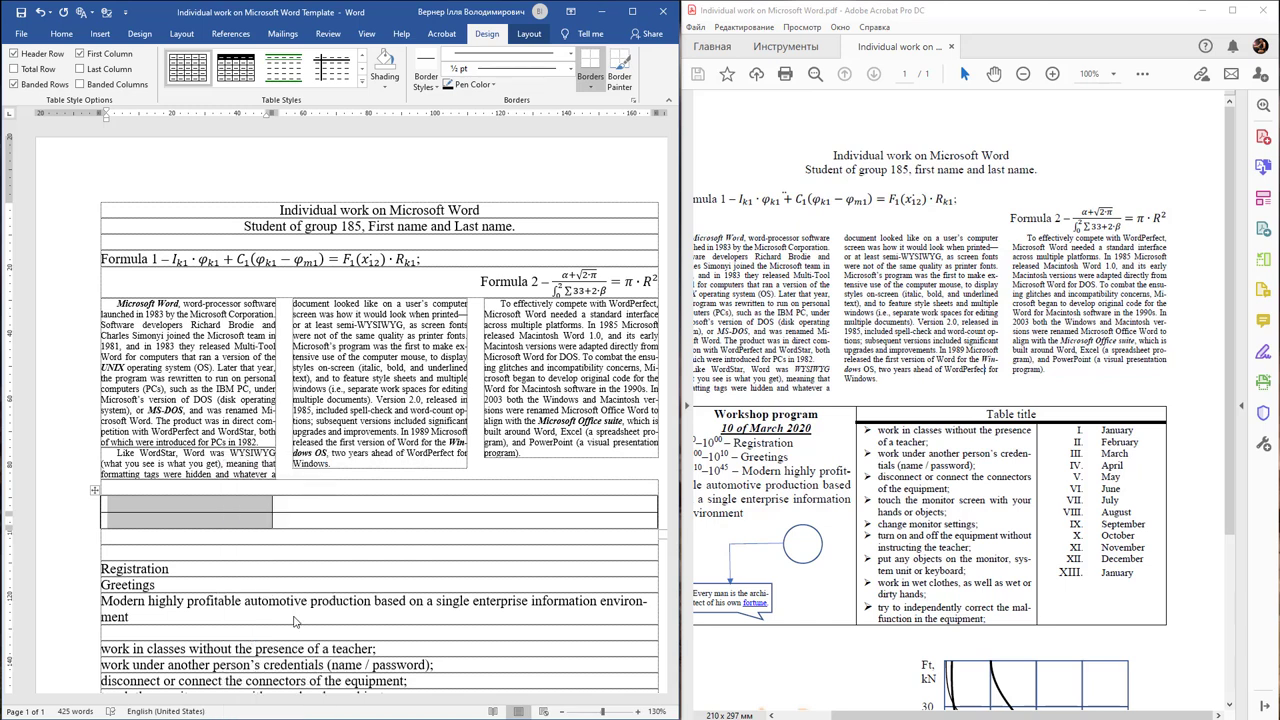
click(292, 503)
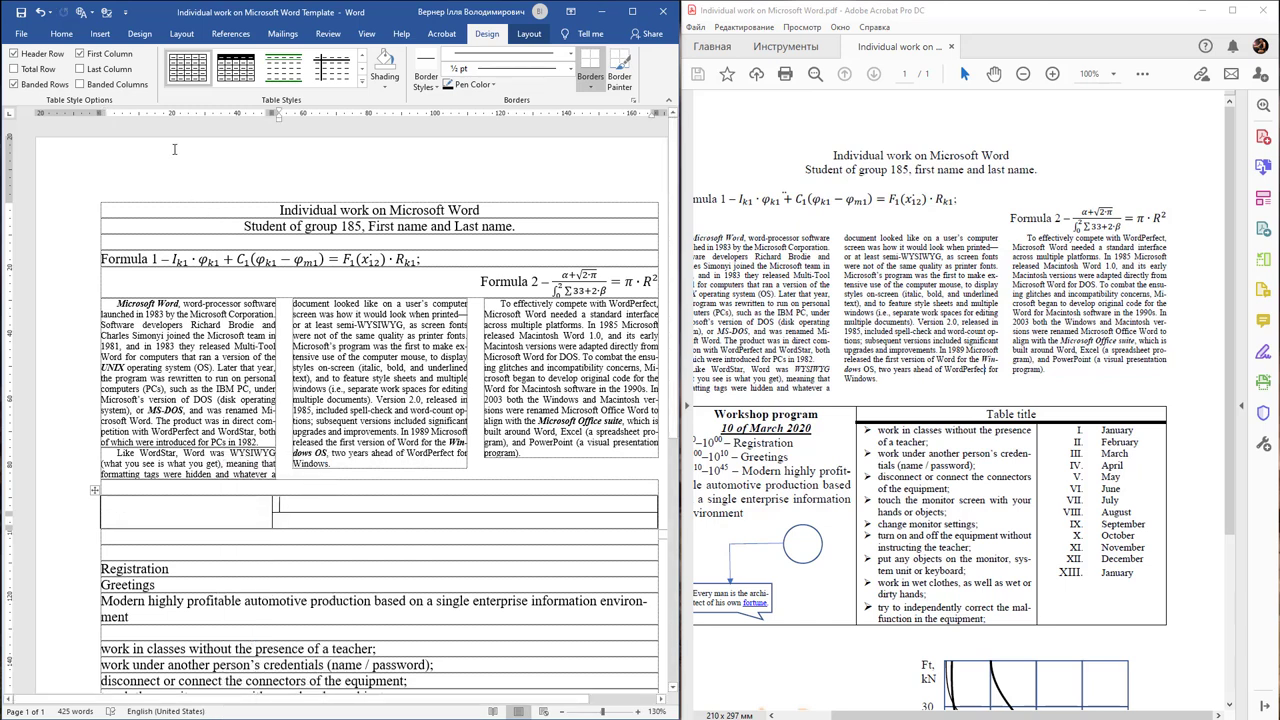
click(100, 33)
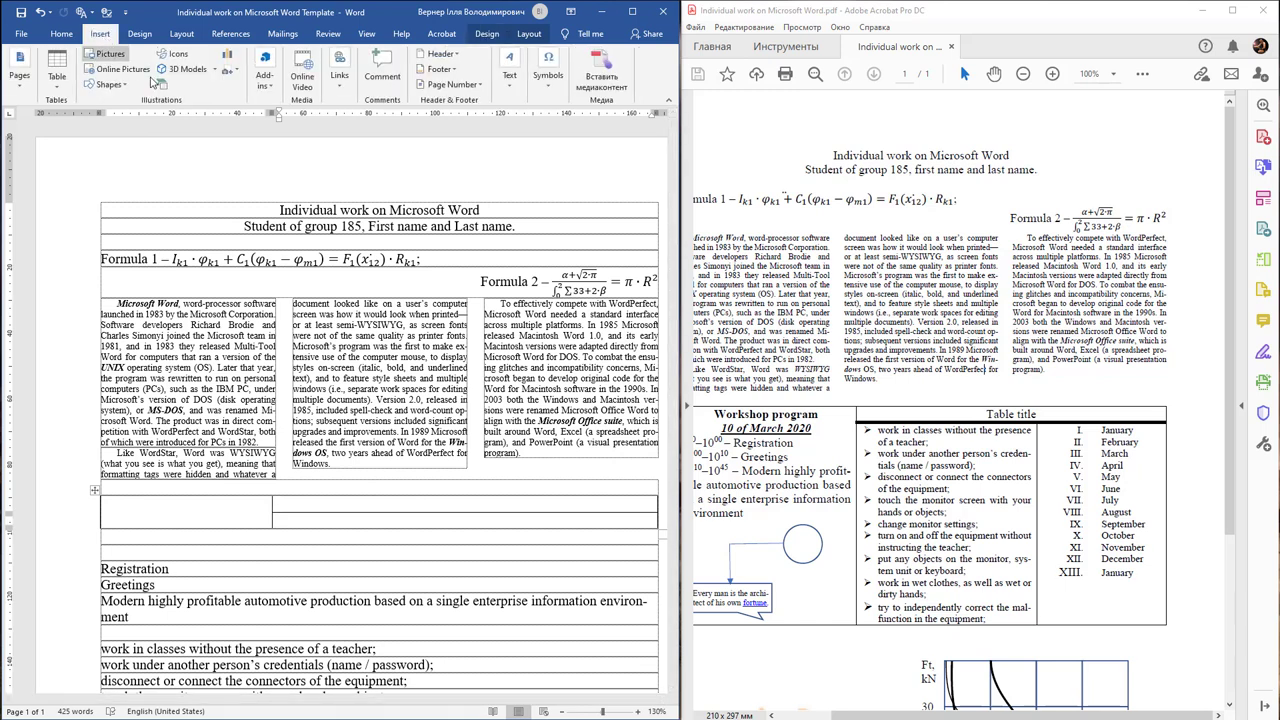
- Draw a horizontal line across the right cell and a vertical line splitting its lower part
click(58, 80)
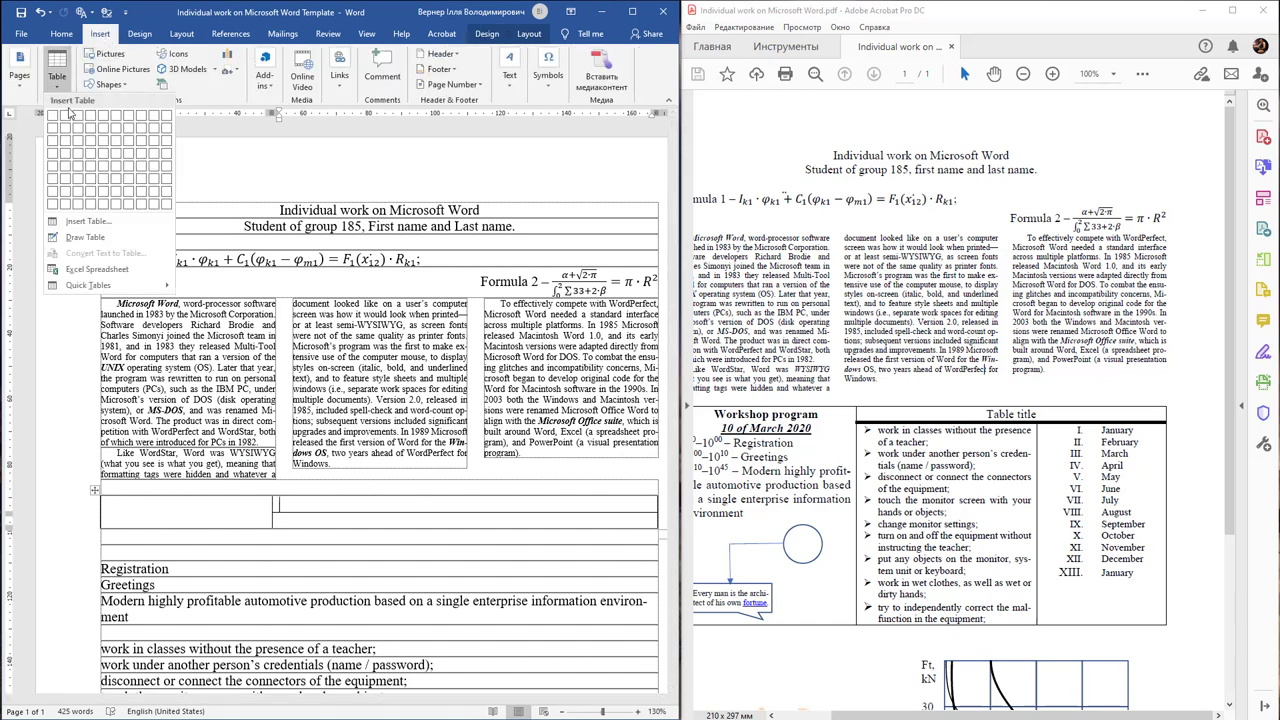
click(88, 240)
drag(276, 508, 480, 510)
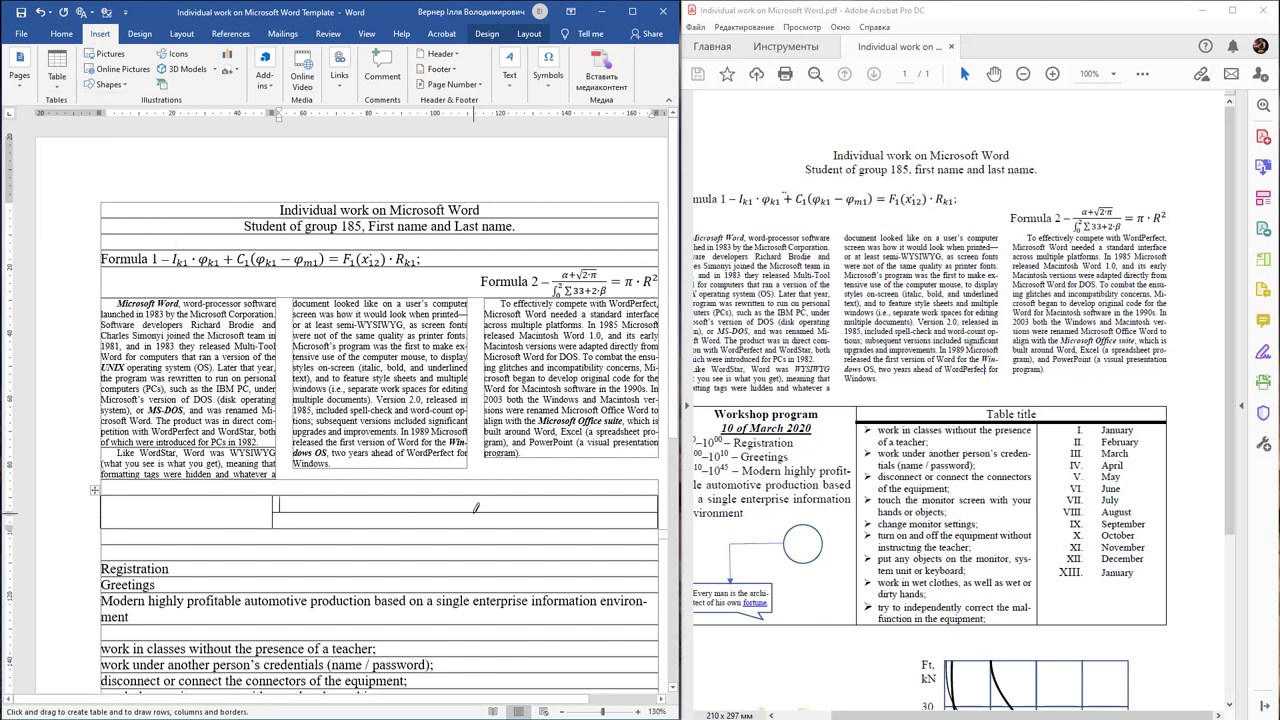
drag(472, 513, 472, 529)
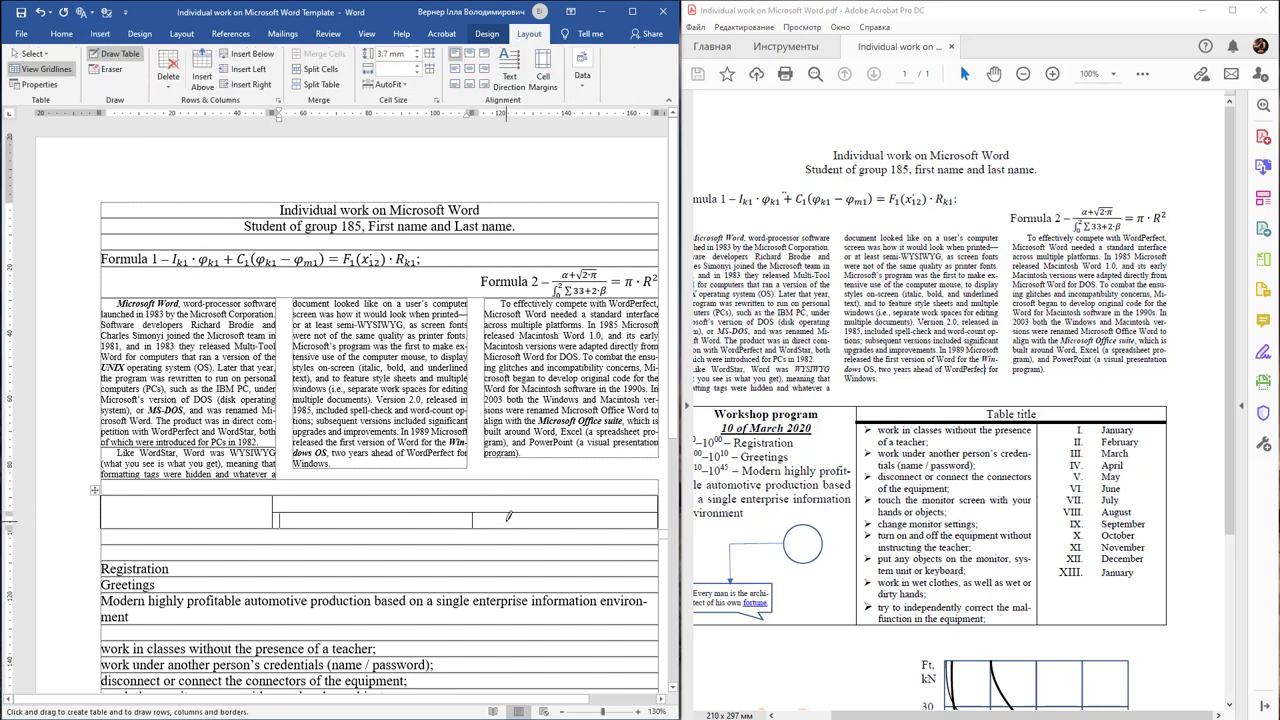
- Apply a 4½ pt border beneath the title cell across the row
click(490, 35)
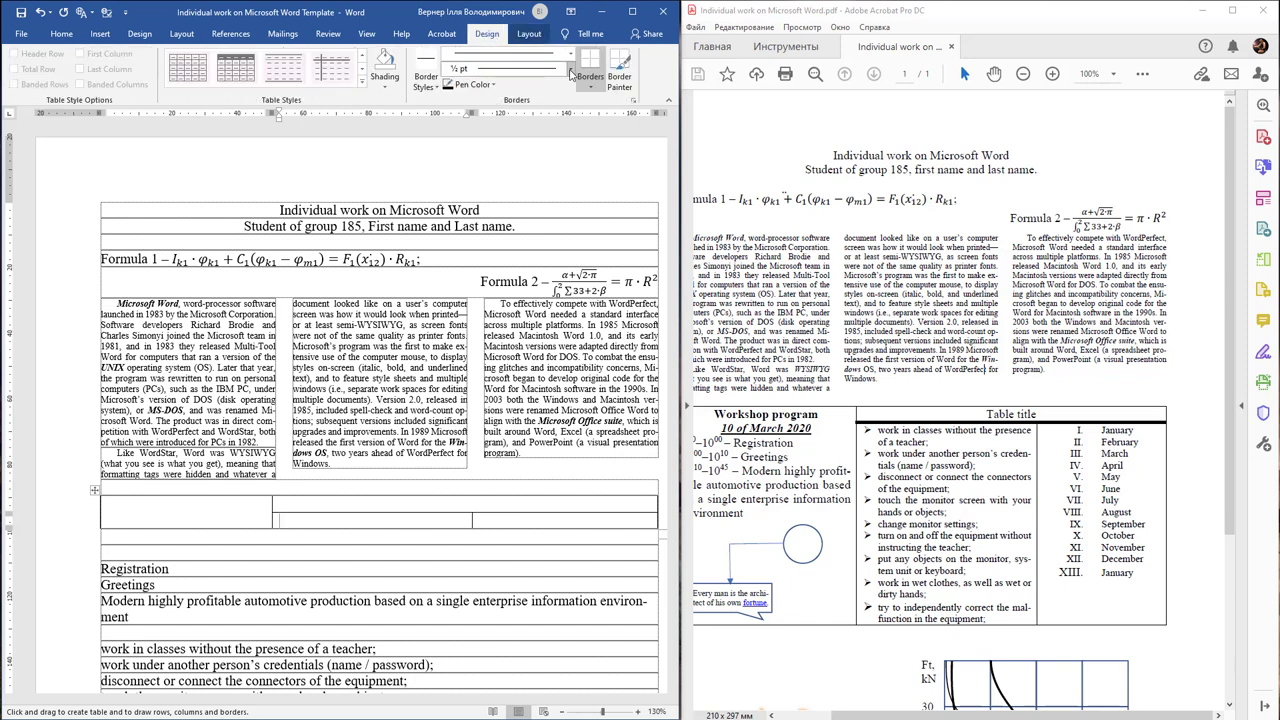
click(570, 69)
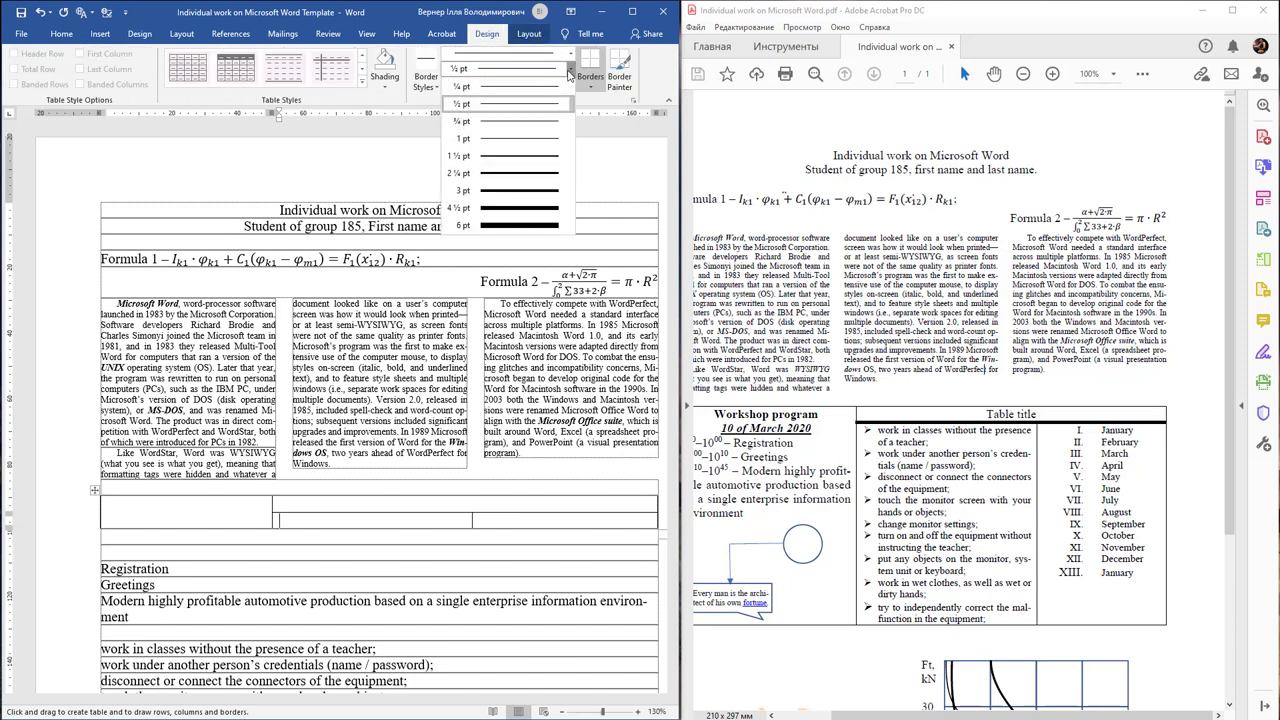
click(505, 214)
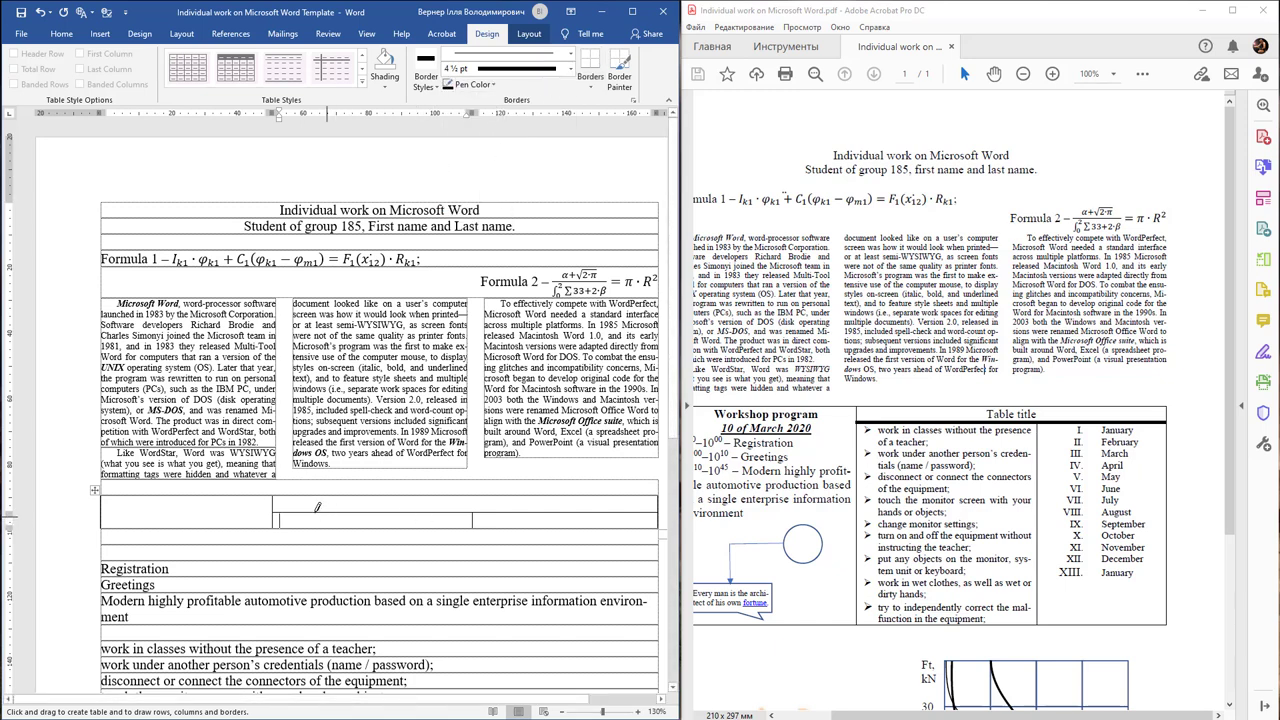
click(290, 512)
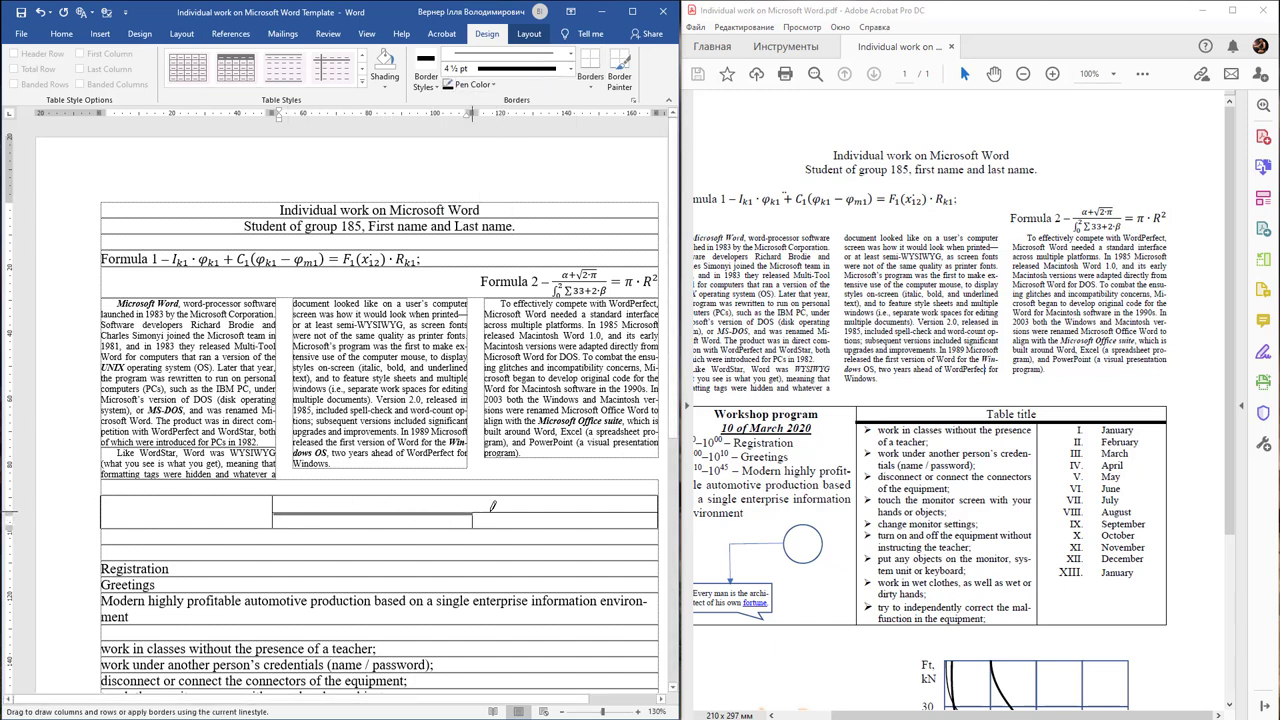
drag(375, 506, 510, 506)
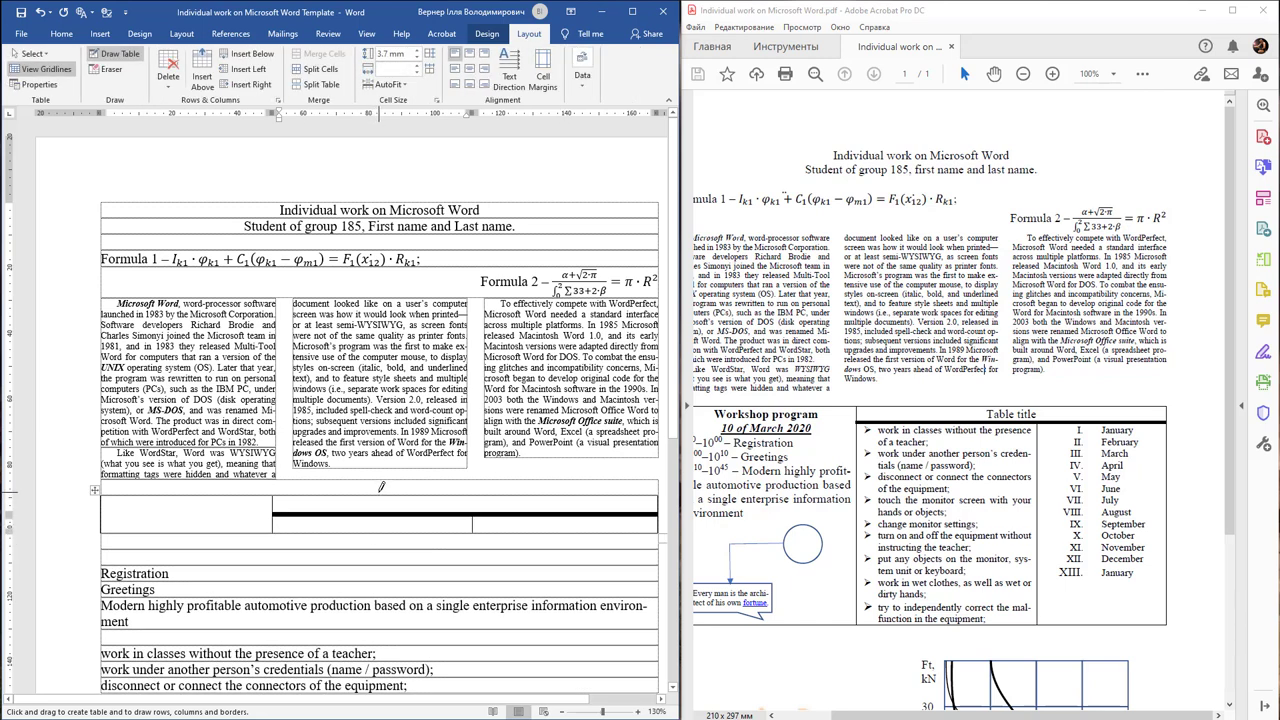
key(Escape)
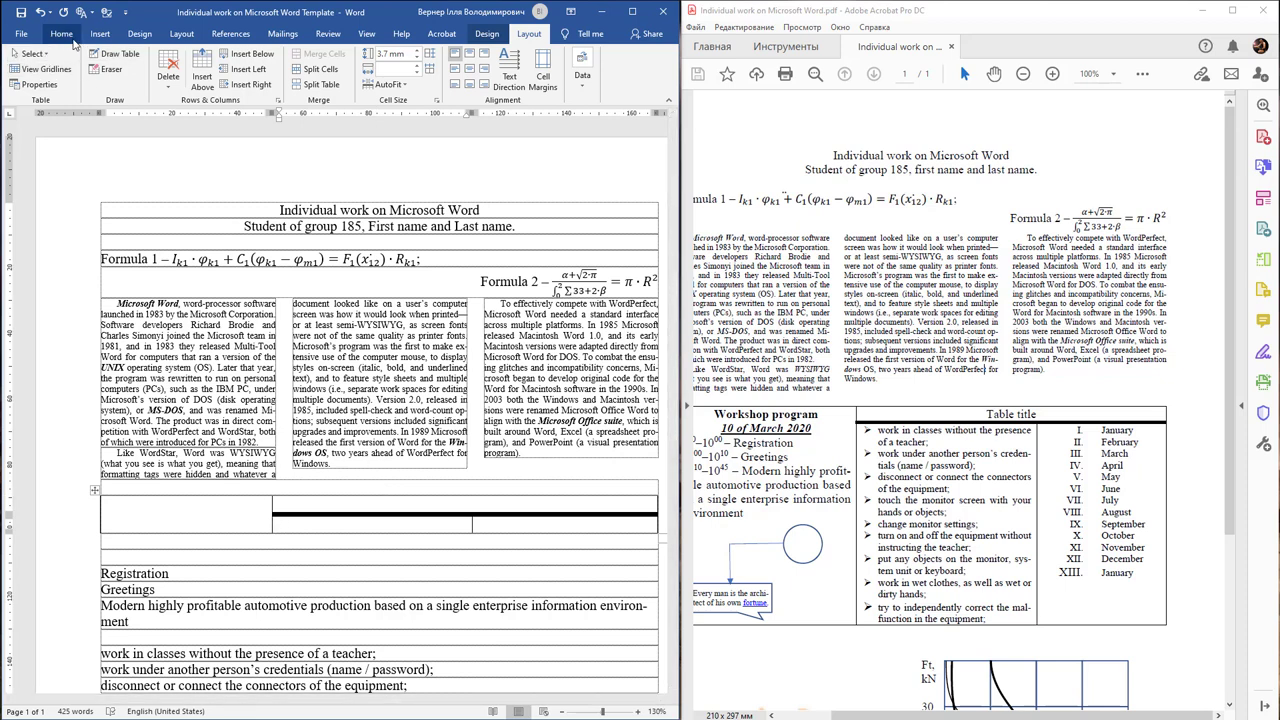
- Type 'Table title' in the empty top cell and centre it
click(61, 33)
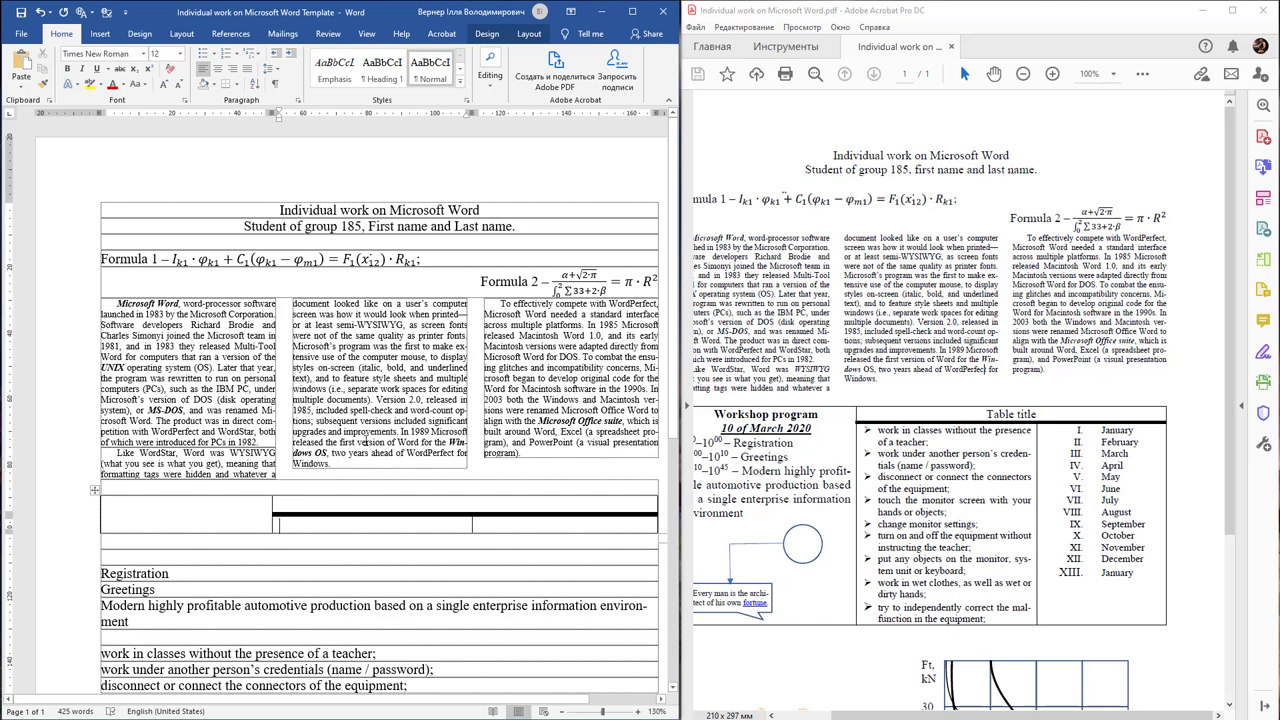
click(459, 505)
text(Tab)
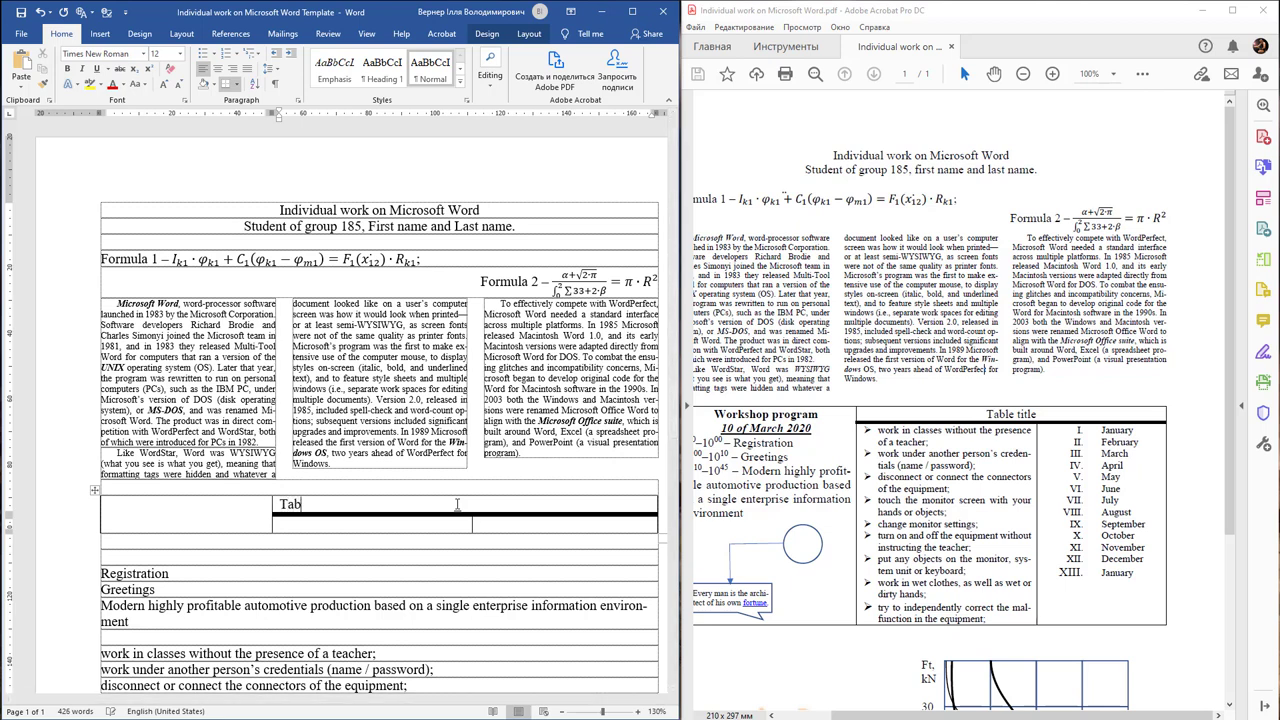
text(le )
text(title)
key(ctrl+e)
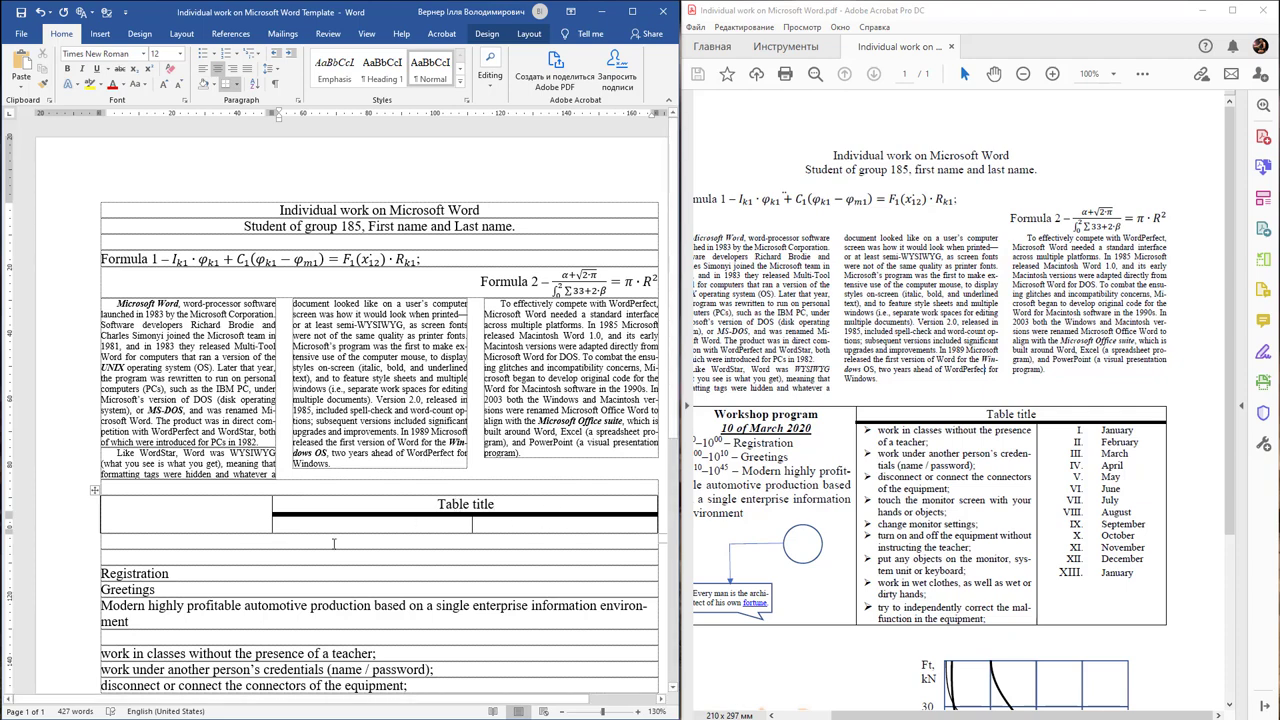
- Move the rules list into the cell below Table title
scroll(316, 568, down, 3)
drag(456, 582, 100, 452)
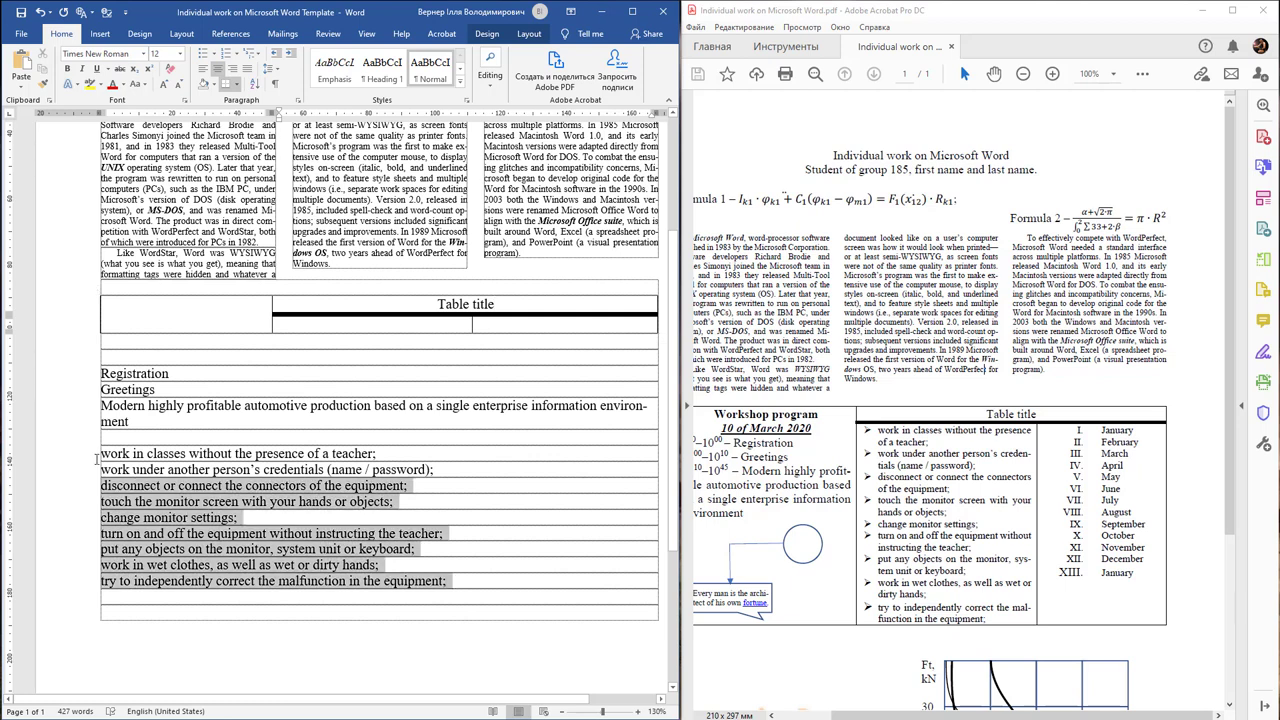
drag(300, 369, 332, 336)
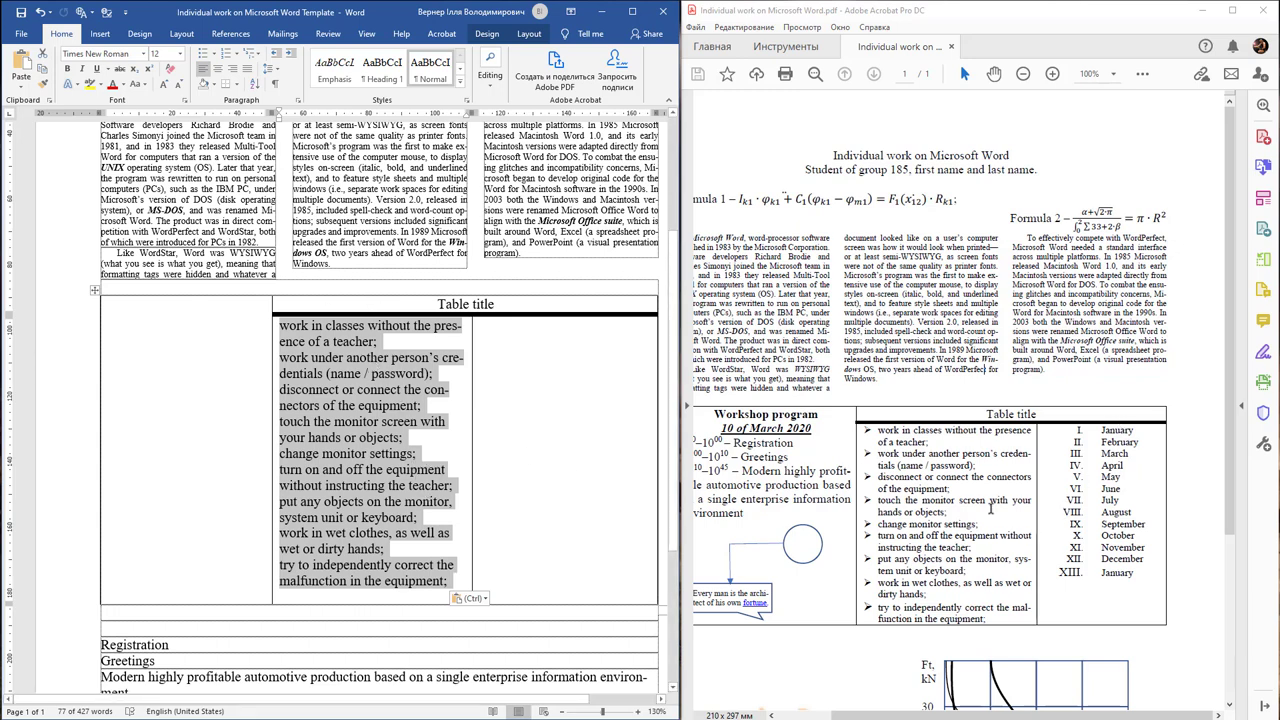
- Check the month column in the reference PDF, then place the cursor in the empty right cell
drag(1104, 430, 1120, 575)
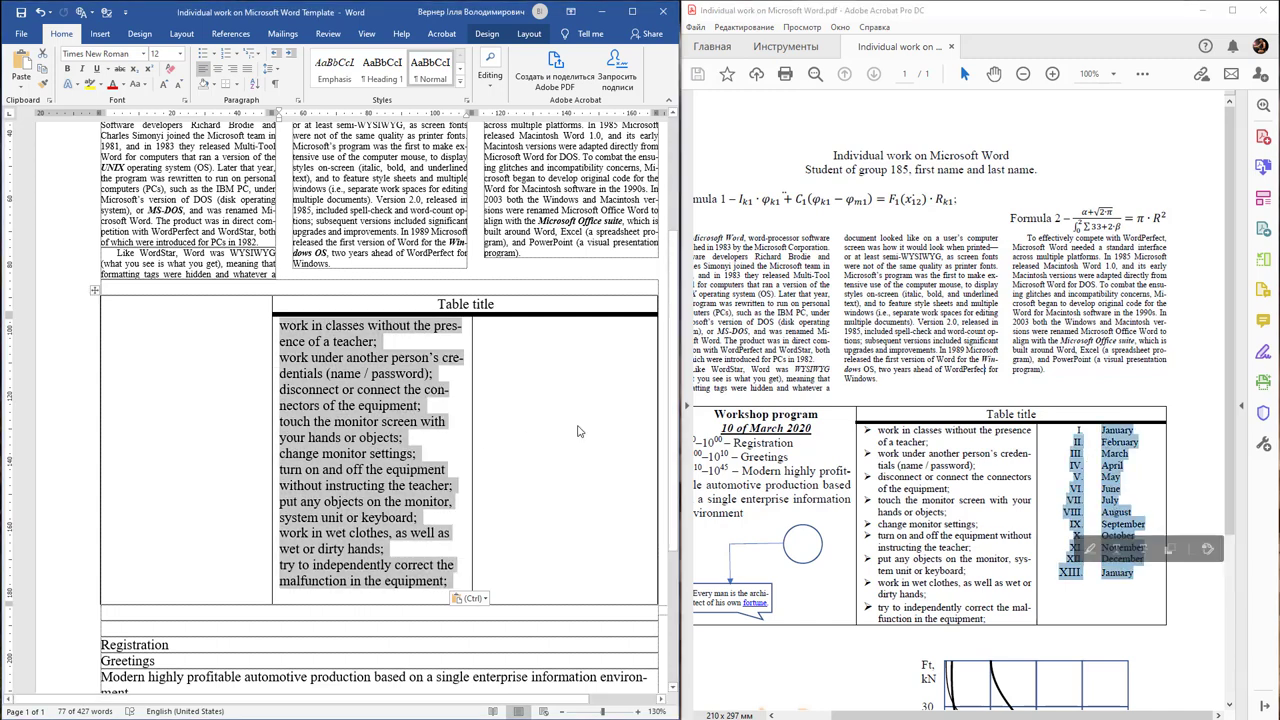
key(alt+Tab)
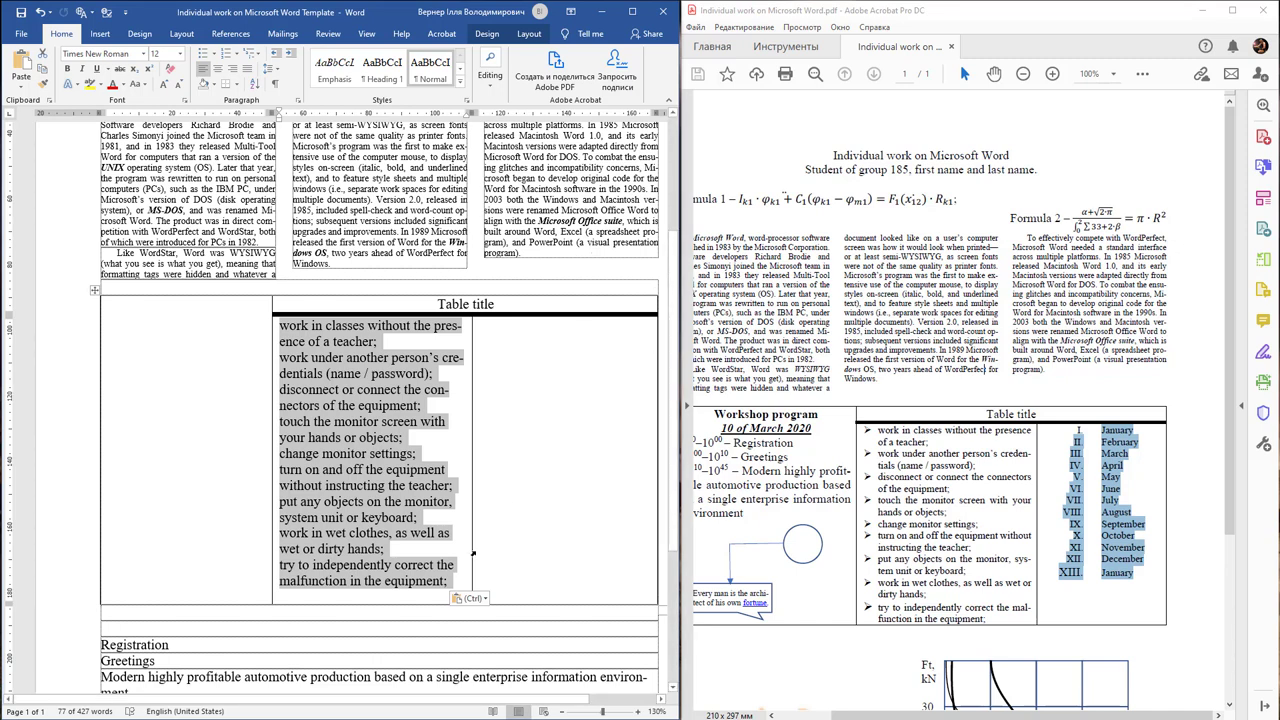
click(540, 421)
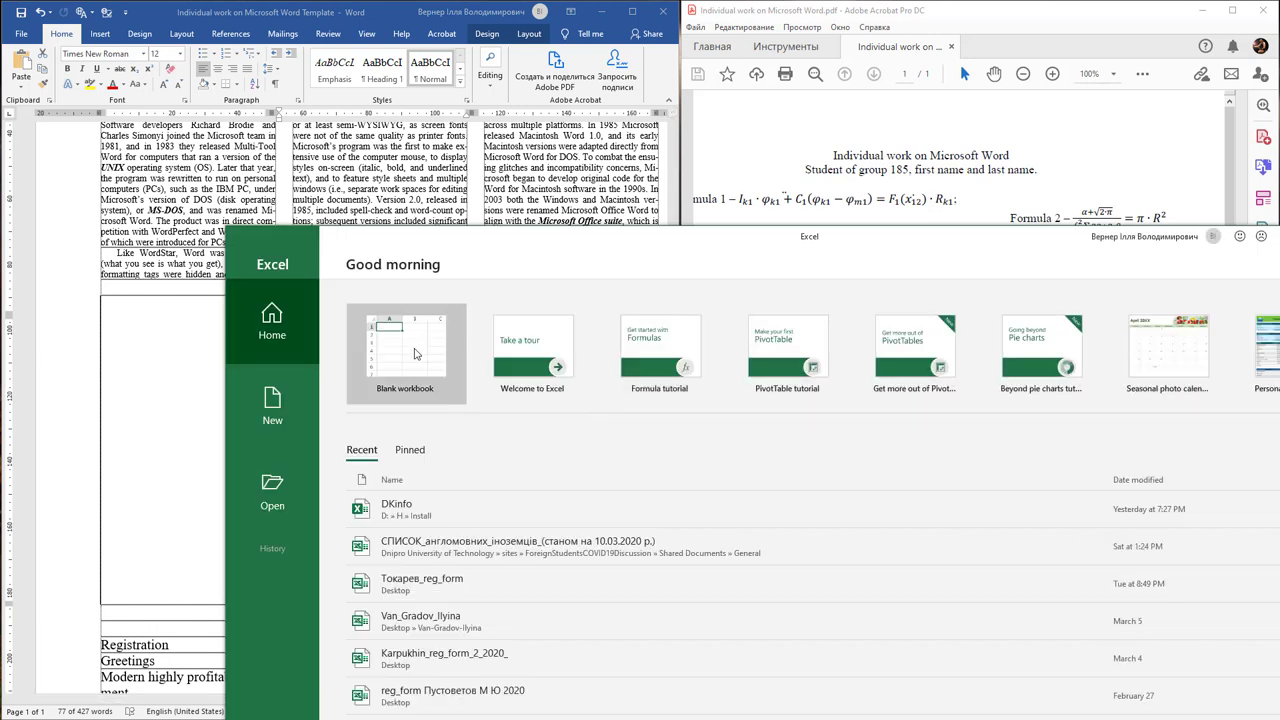
- In a new blank workbook, enter january in G3 and fill the following months down column G
click(417, 353)
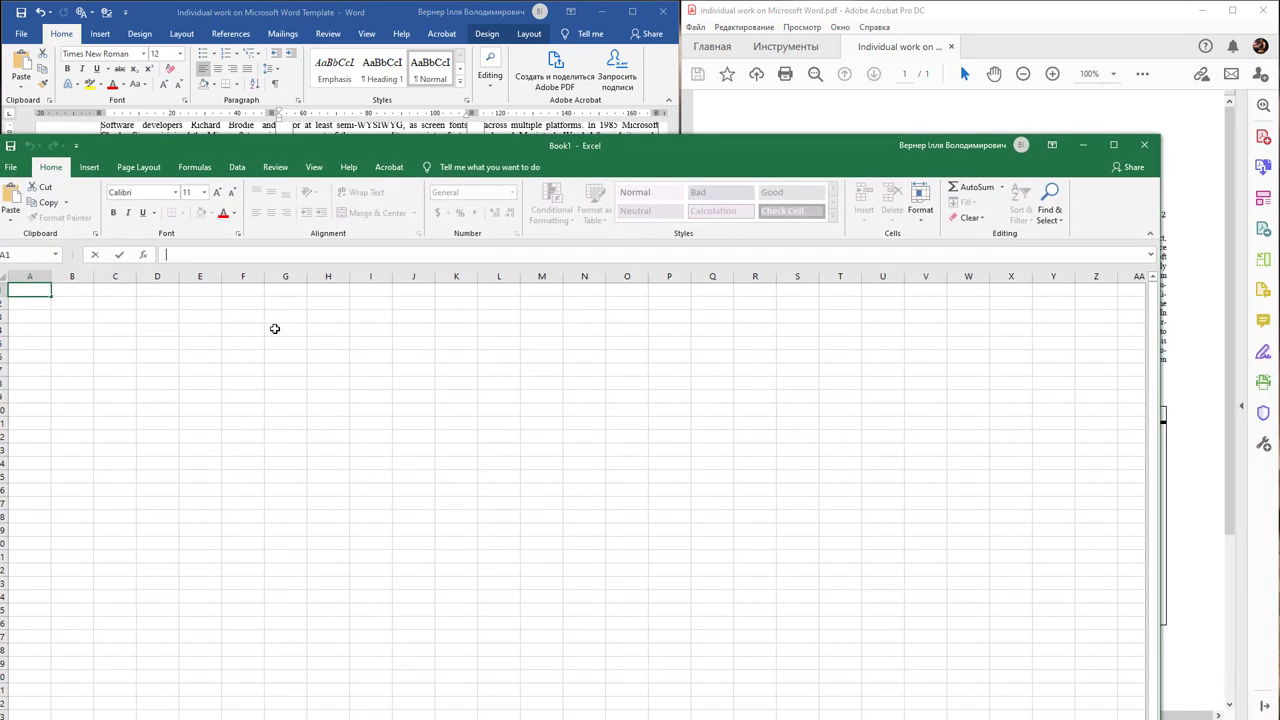
click(286, 319)
text(ja)
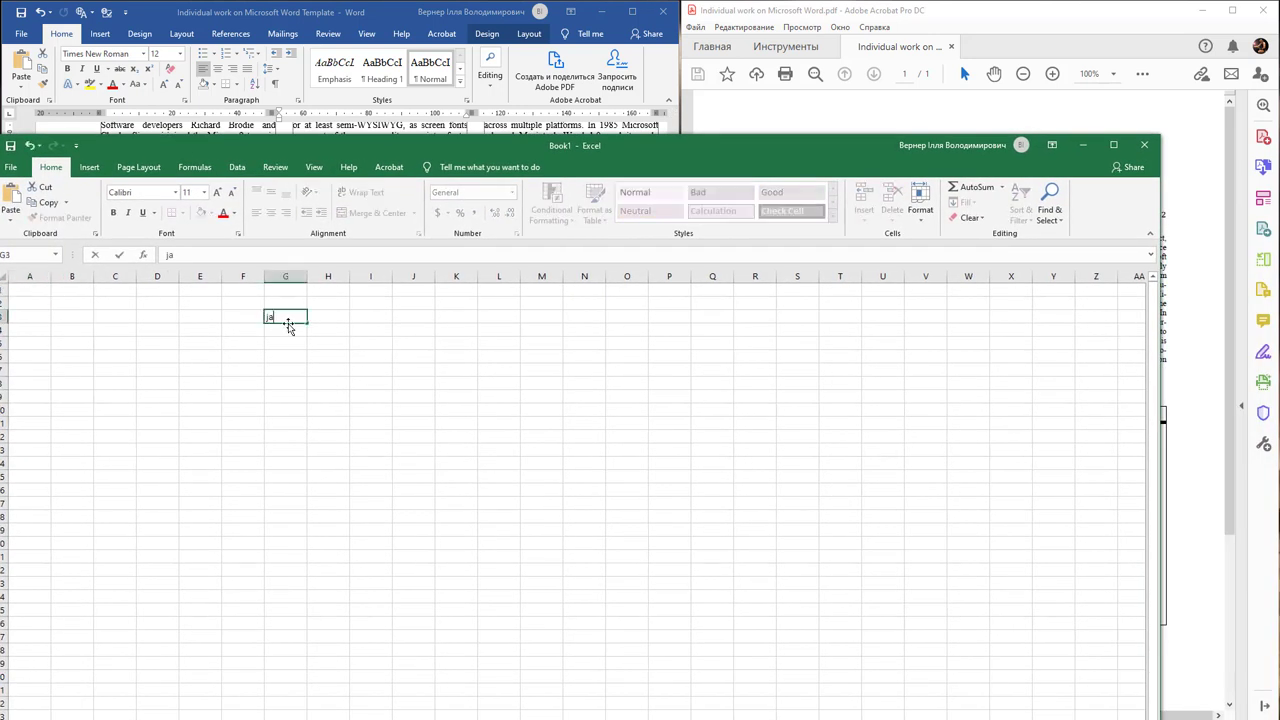
text(nuary)
key(Return)
click(295, 318)
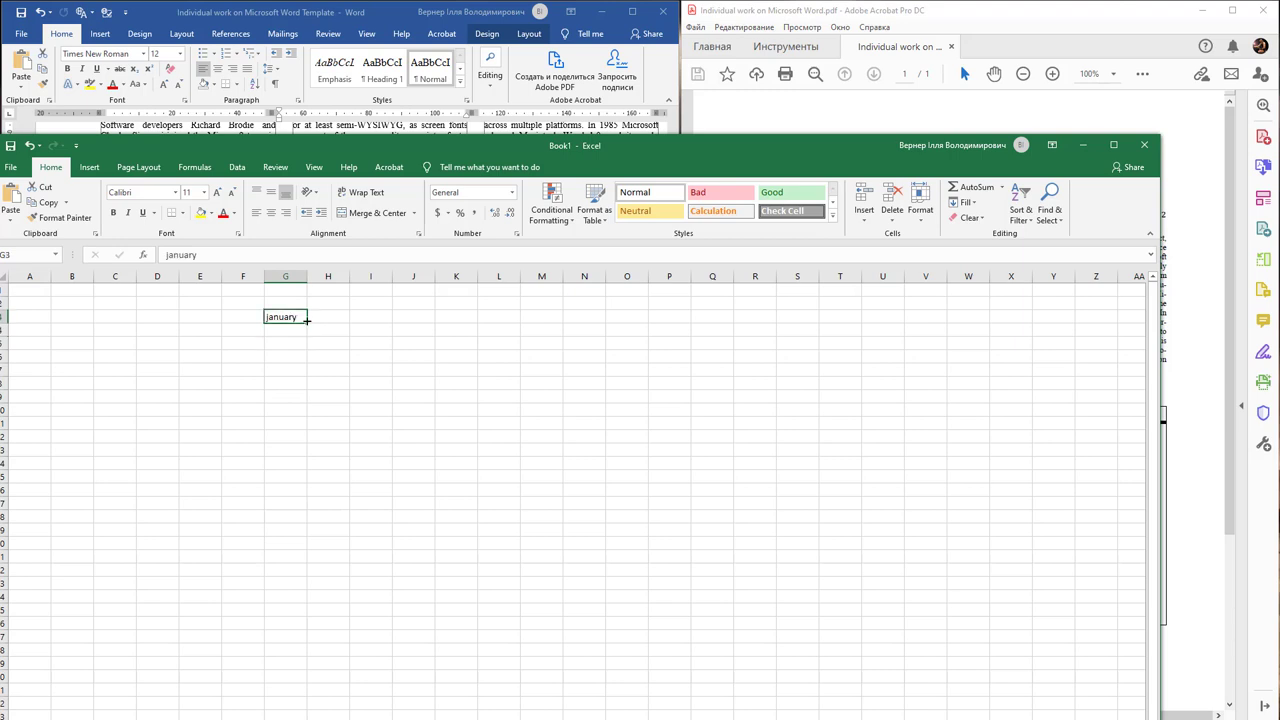
drag(307, 325, 310, 493)
click(364, 409)
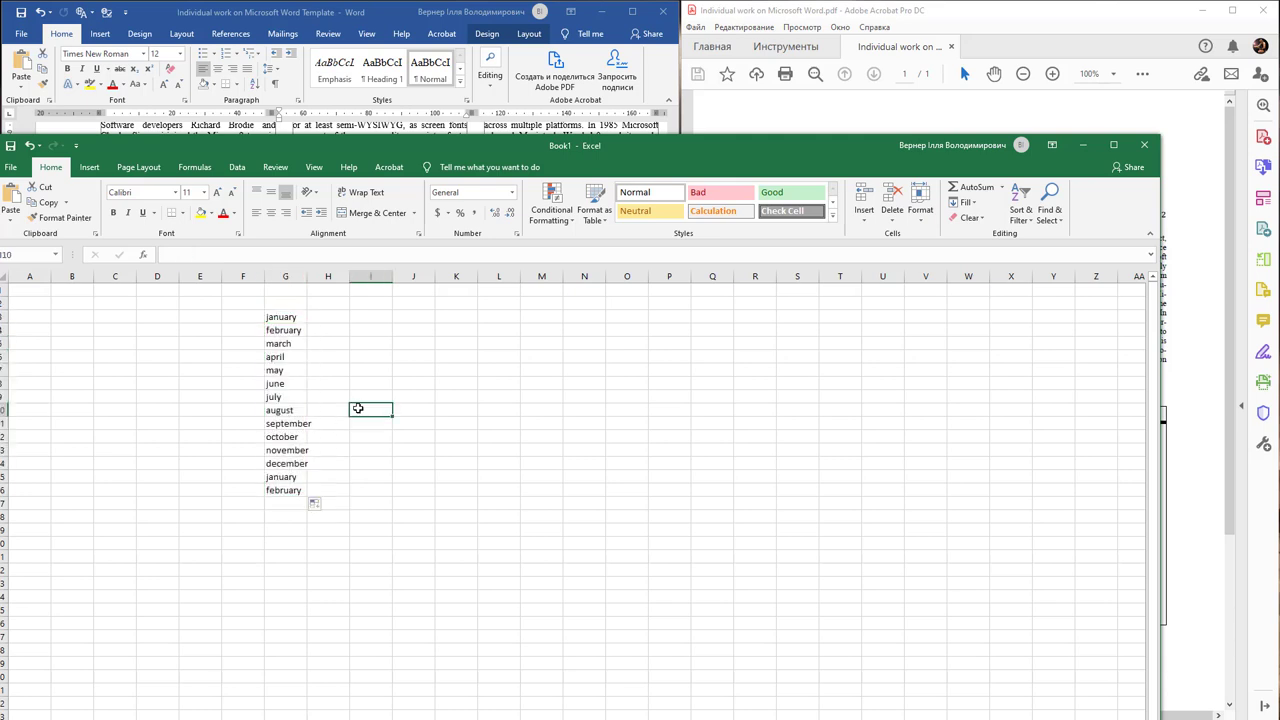
- Widen column G, delete the extra february in G16, and copy G3:G15
drag(307, 277, 327, 277)
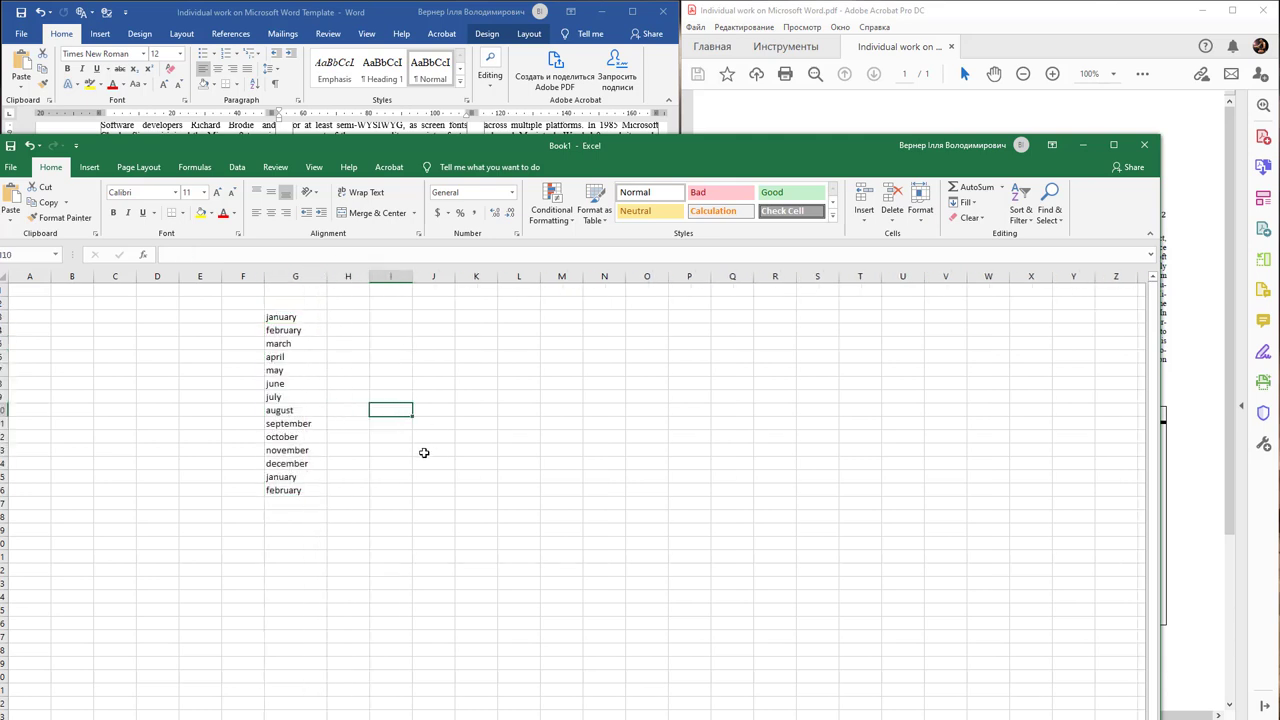
click(308, 493)
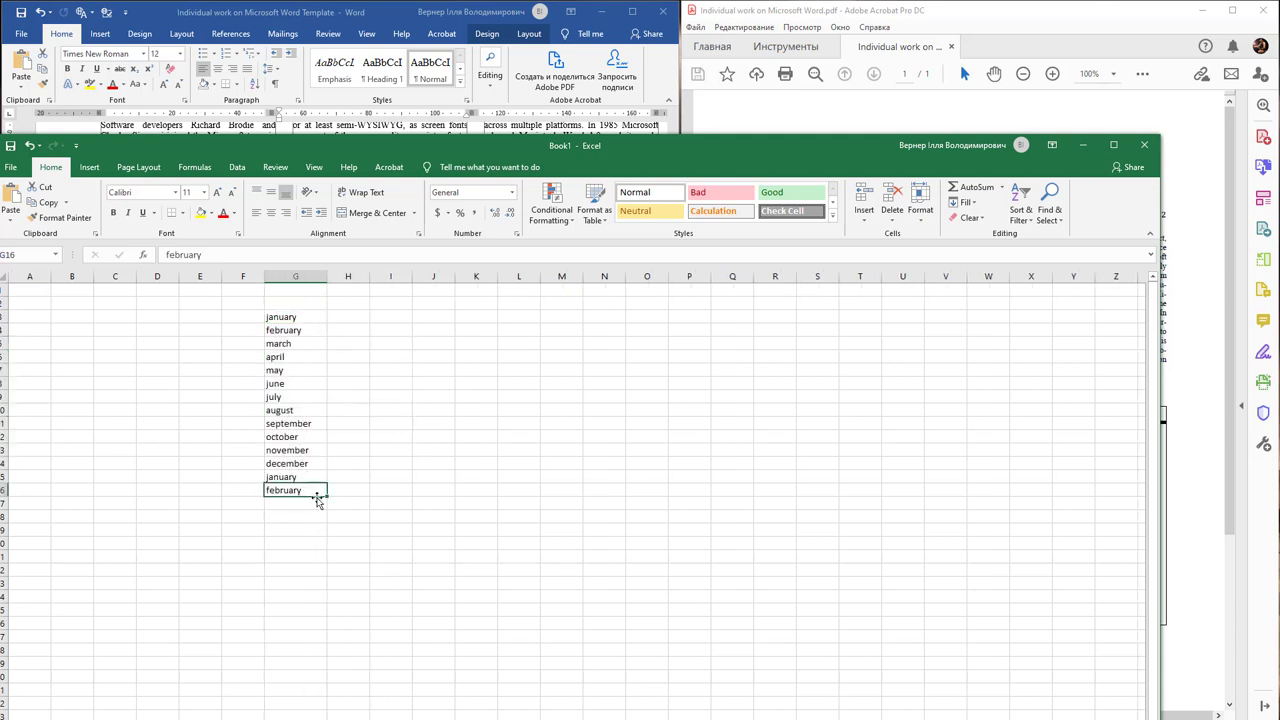
key(Delete)
click(306, 318)
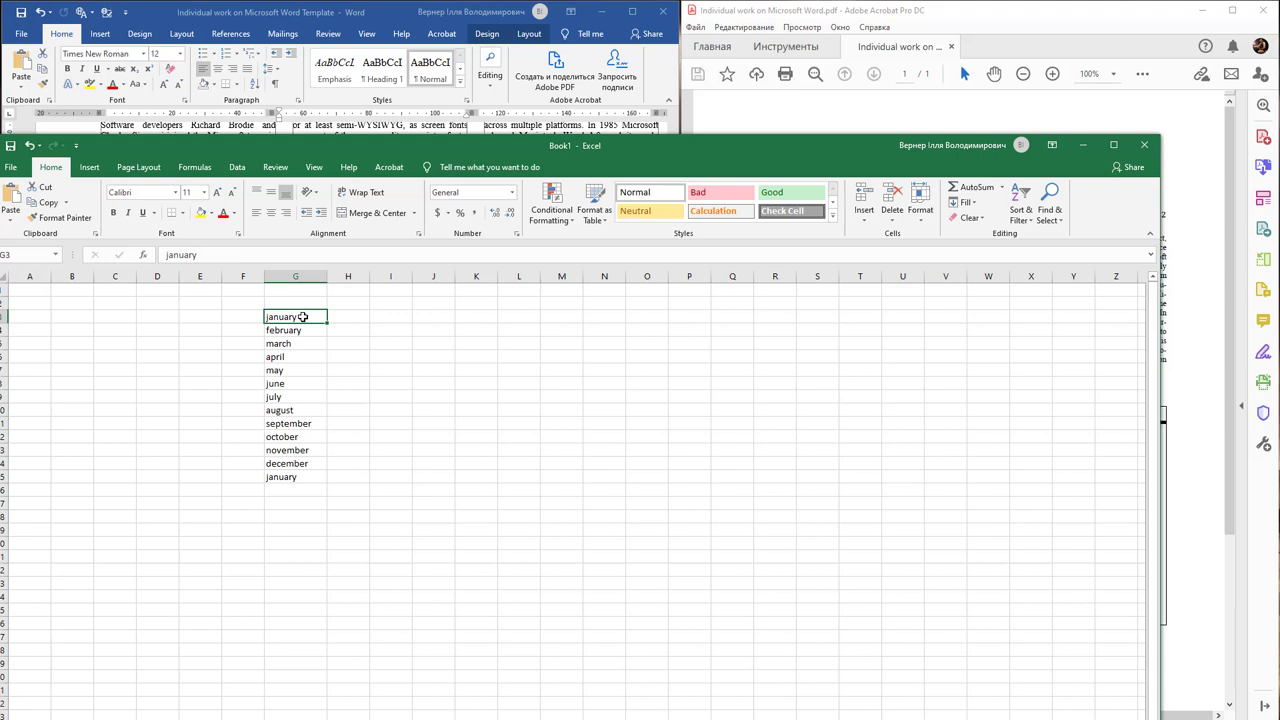
drag(302, 316, 286, 474)
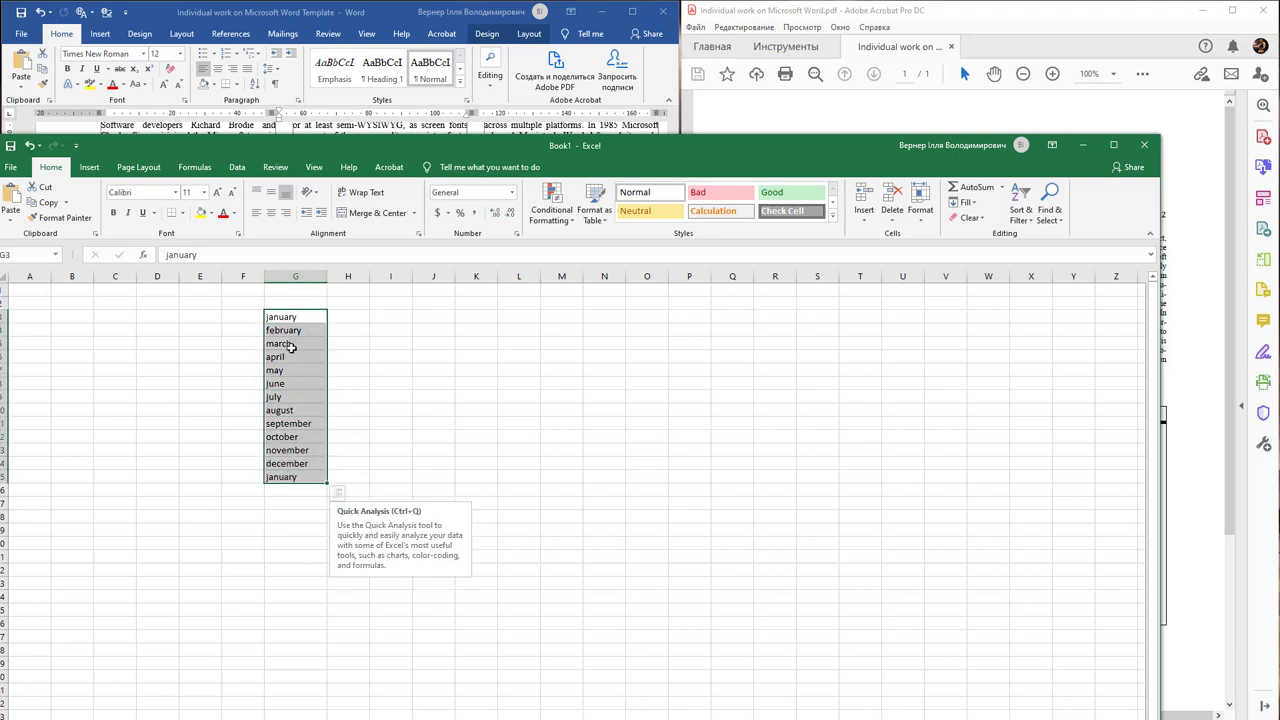
key(ctrl+c)
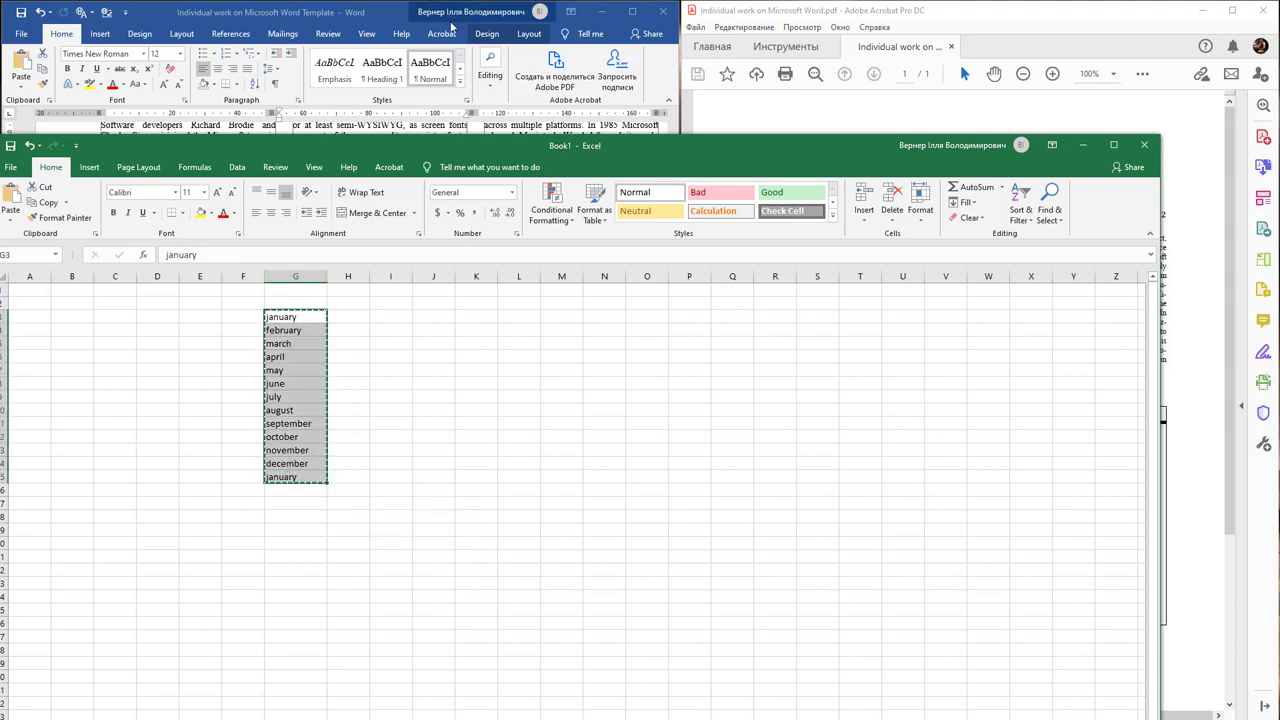
click(388, 20)
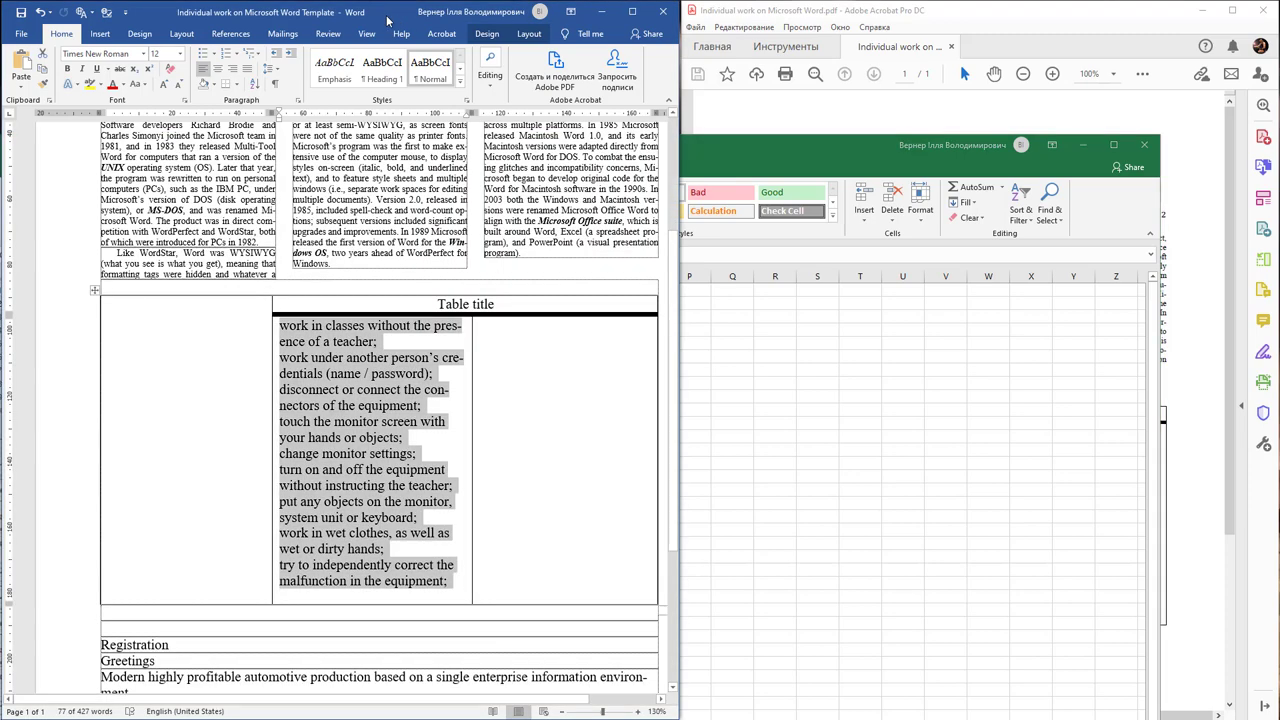
- Paste the copied months into the empty right cell as a nested table
click(535, 361)
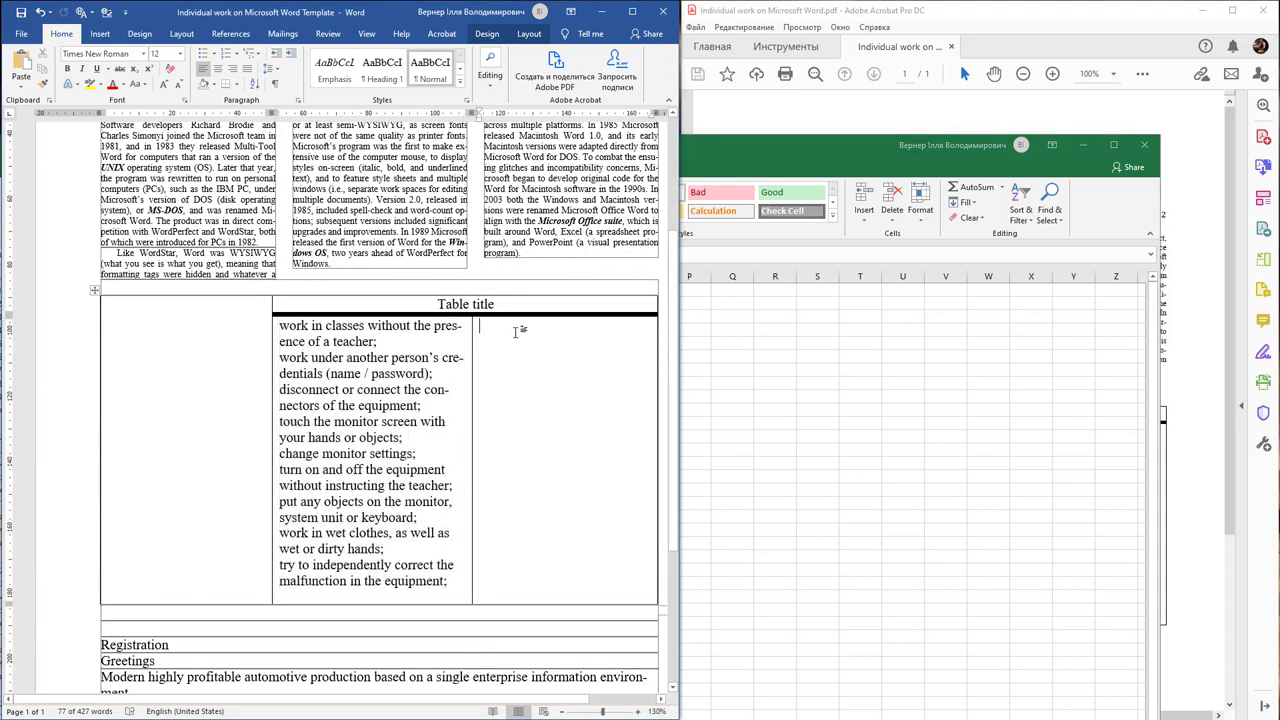
click(22, 89)
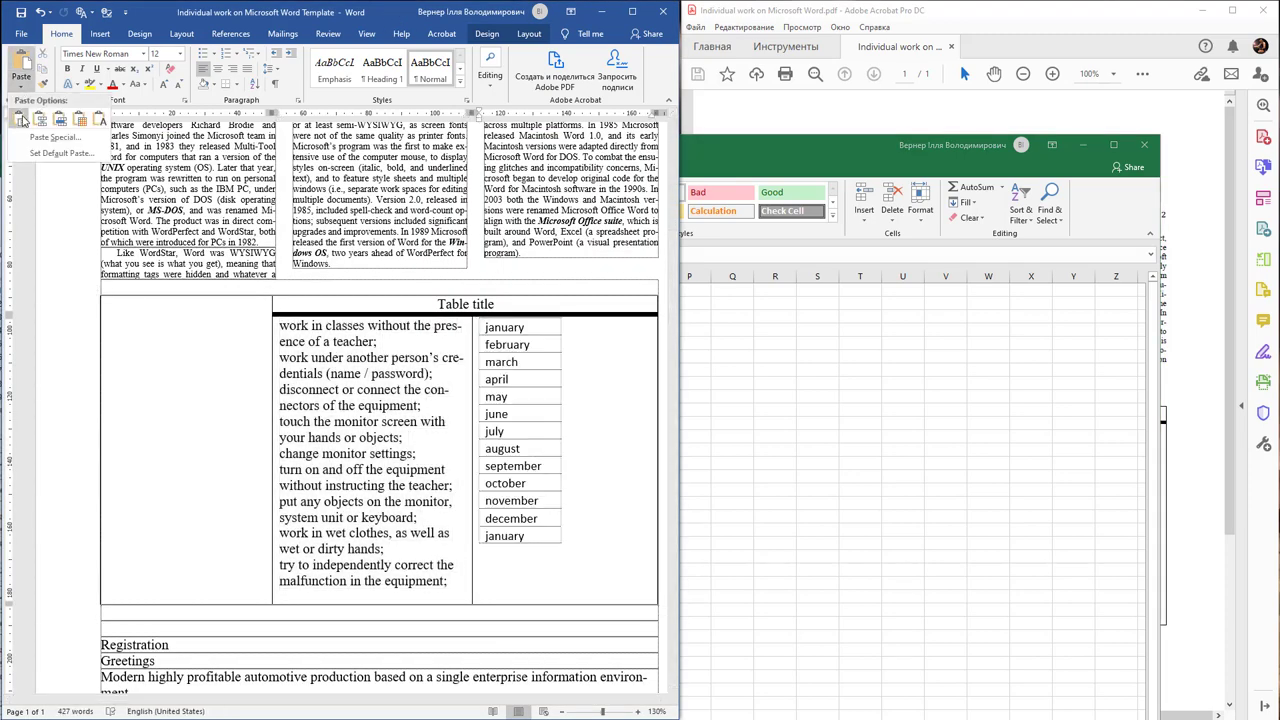
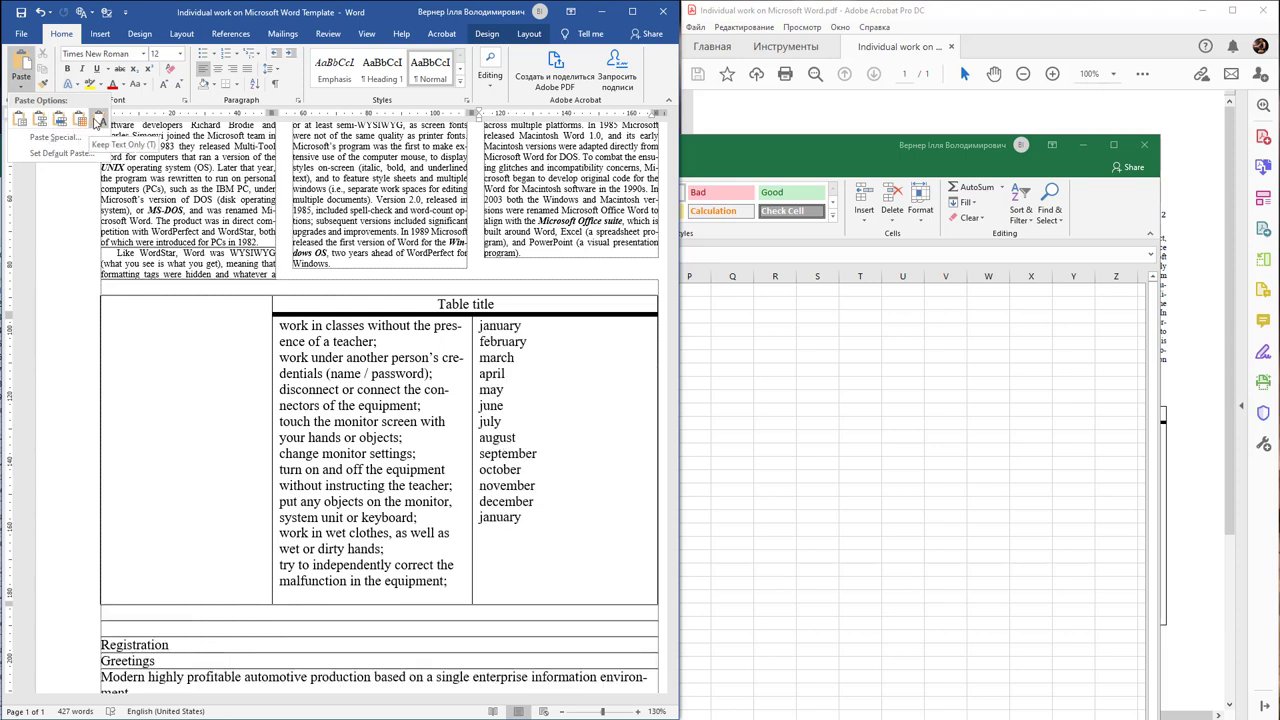
- Paste the month list as plain text, then close the spreadsheet without saving
click(98, 120)
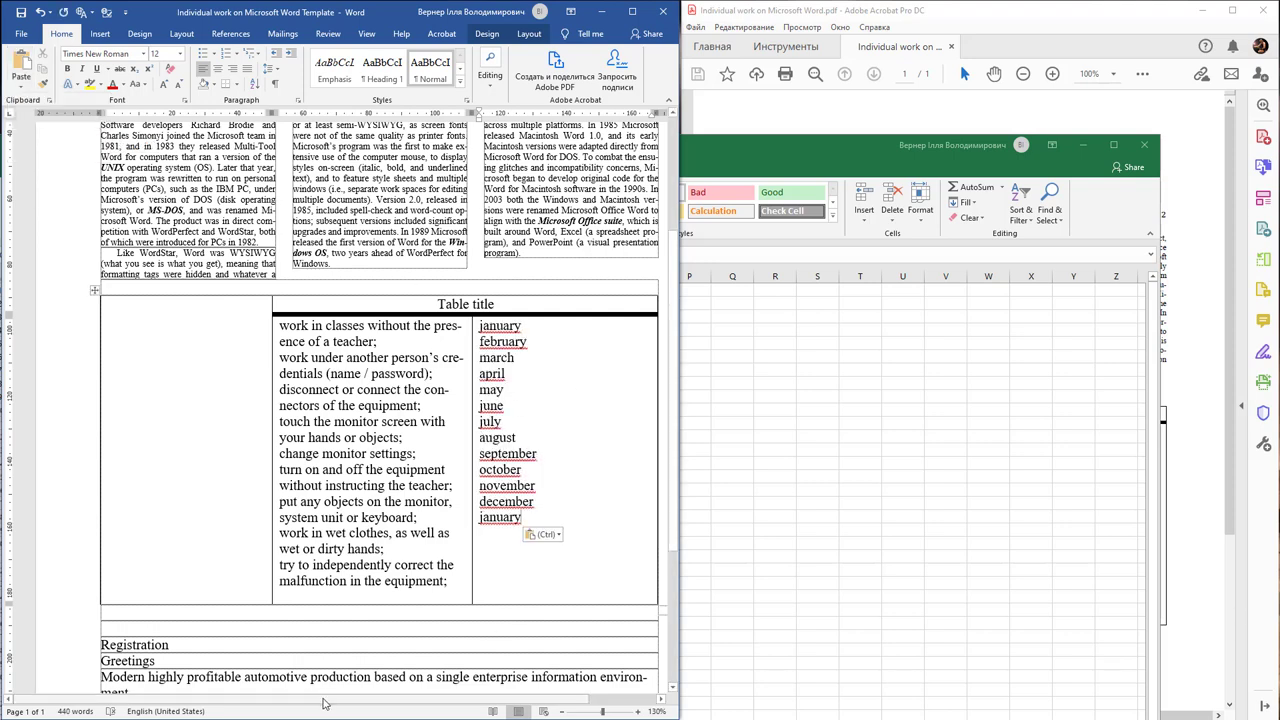
click(921, 459)
key(alt+F4)
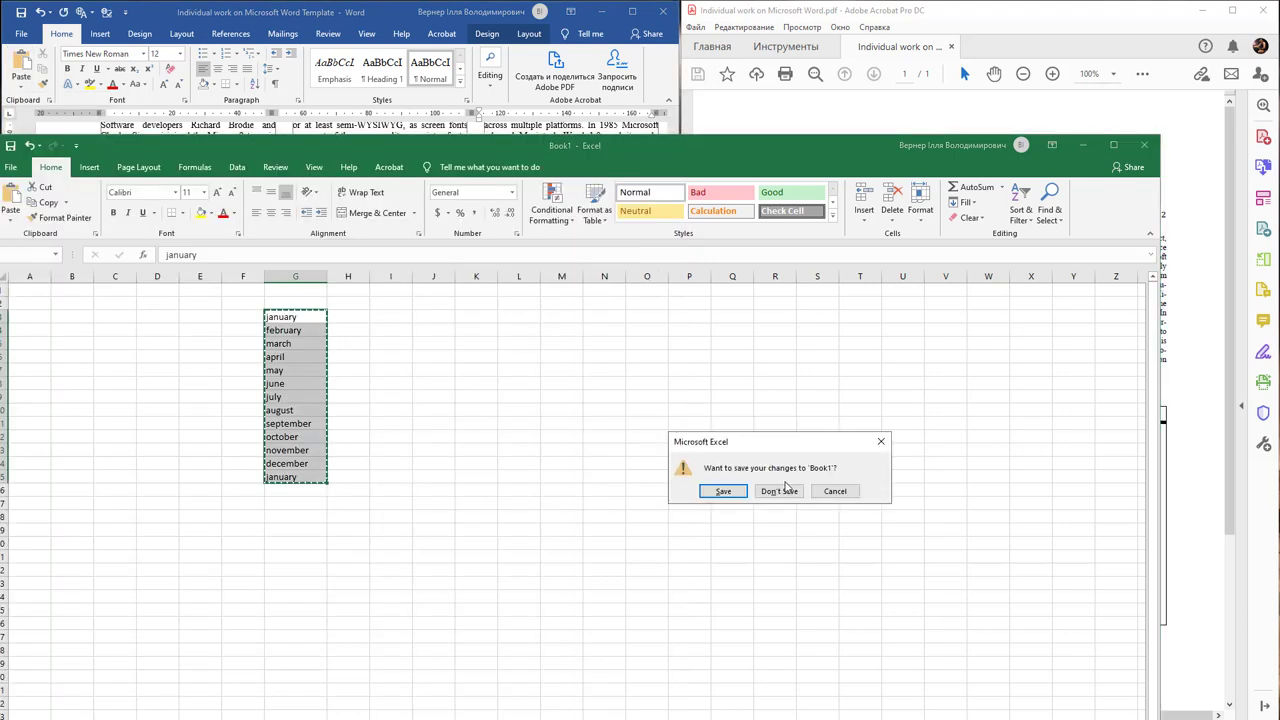
click(783, 491)
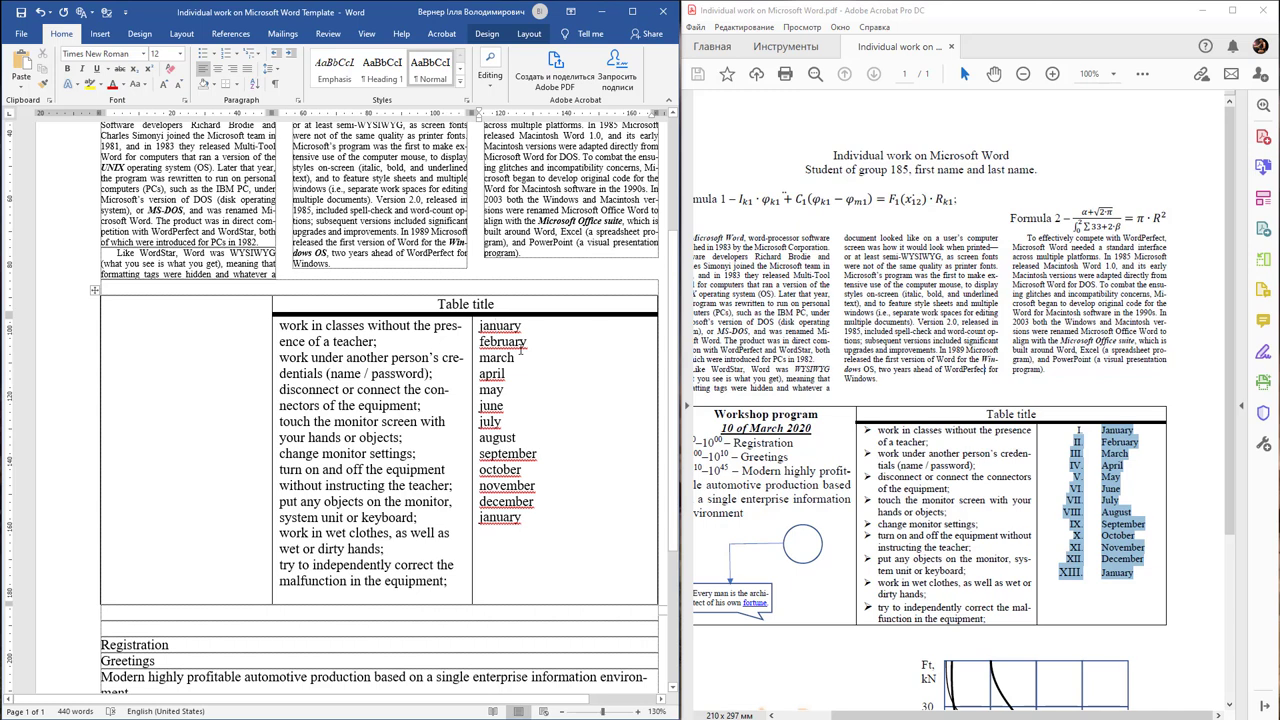
- Capitalise January through April, plus May and July, with Shift+F3
key(shift+F3)
key(Down)
key(shift+F3)
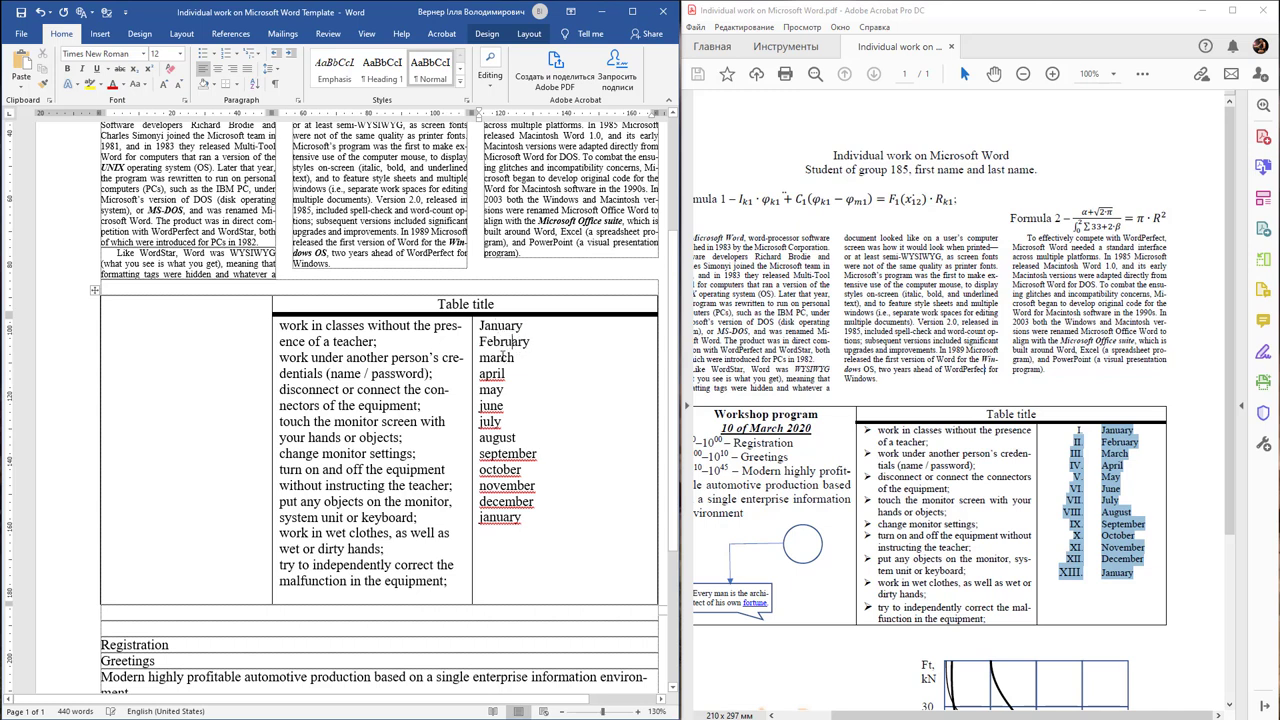
key(Down)
key(shift+F3)
key(Down)
key(shift+F3)
key(Down)
key(shift+F3)
key(Down)
key(Down)
key(shift+F3)
- Capitalise June, August through December, and the final January
click(492, 405)
key(shift+F3)
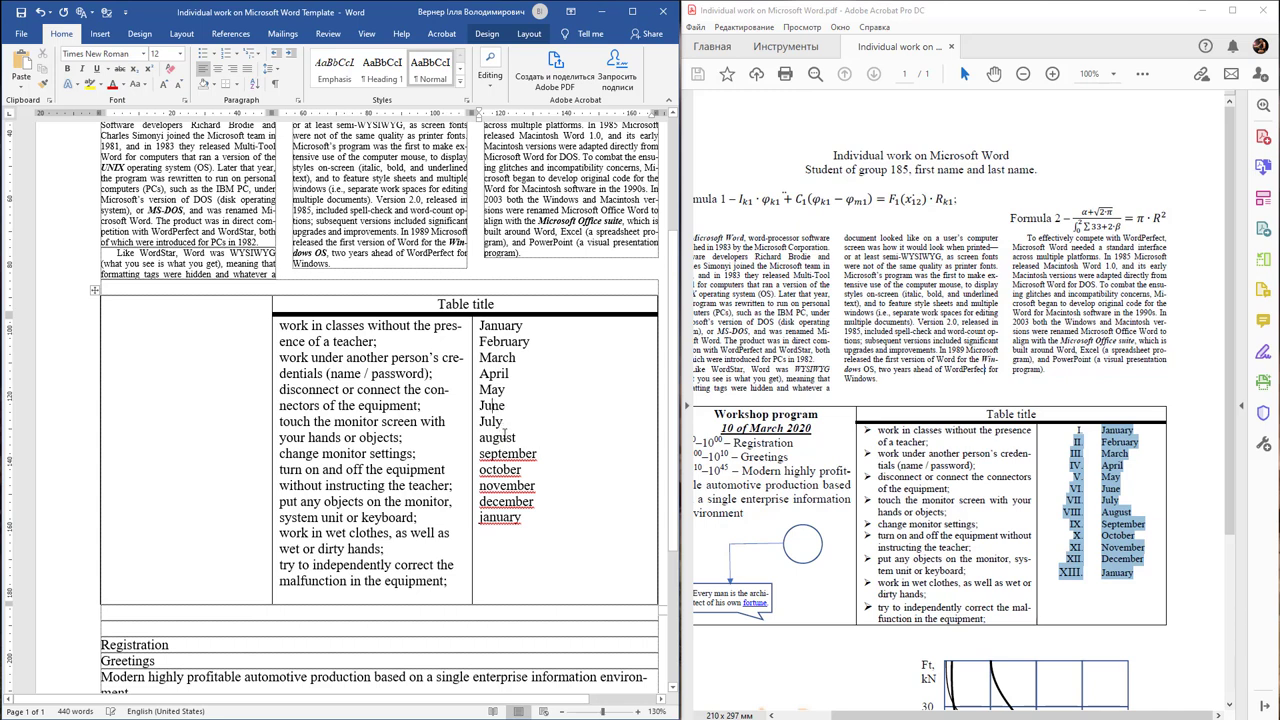
click(508, 439)
key(shift+F3)
click(509, 455)
key(shift+F3)
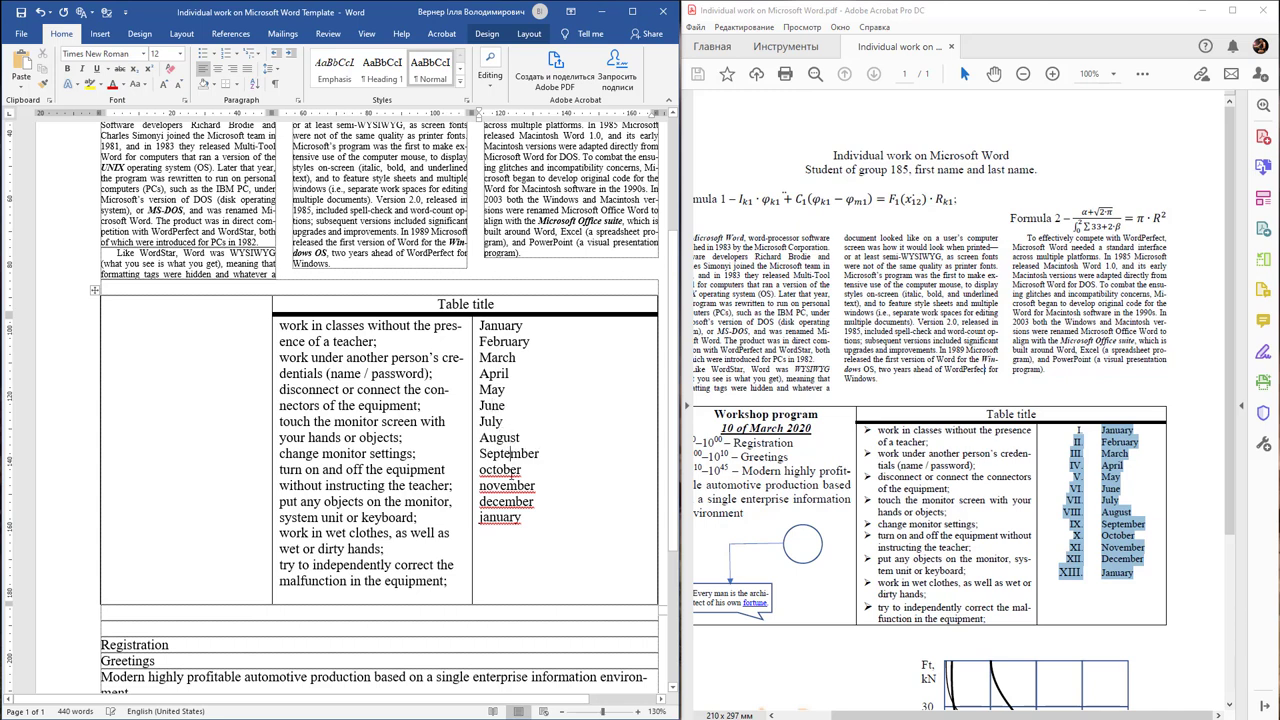
click(512, 471)
key(shift+F3)
click(507, 487)
key(shift+F3)
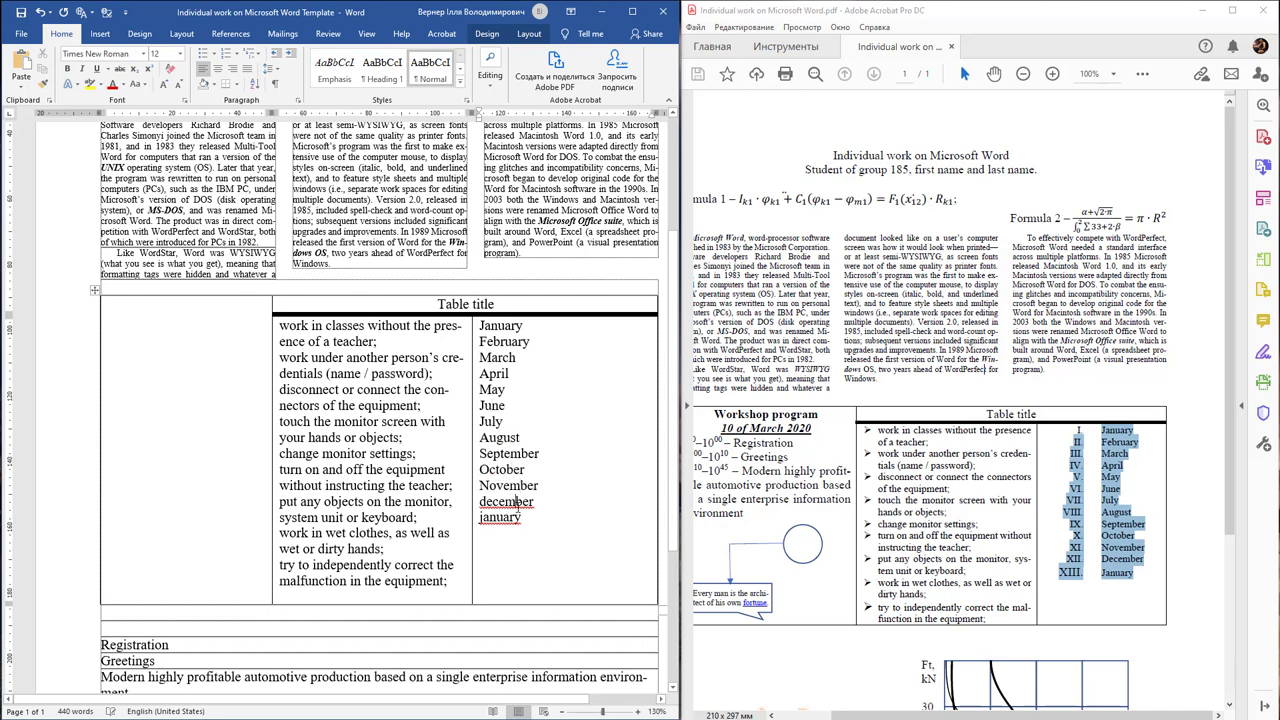
click(518, 502)
key(shift+F3)
click(500, 517)
key(shift+F3)
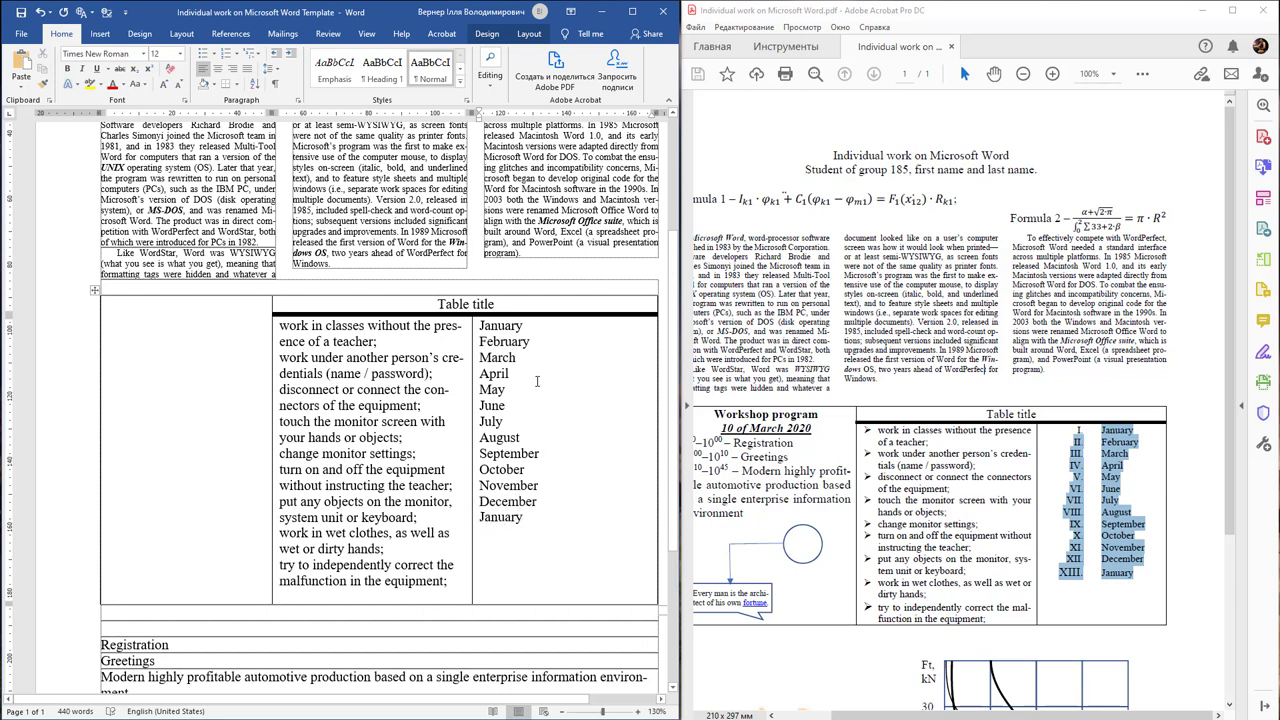
- Move the Registration, Greetings and production lines into the table's empty first cell
scroll(247, 527, down, 3)
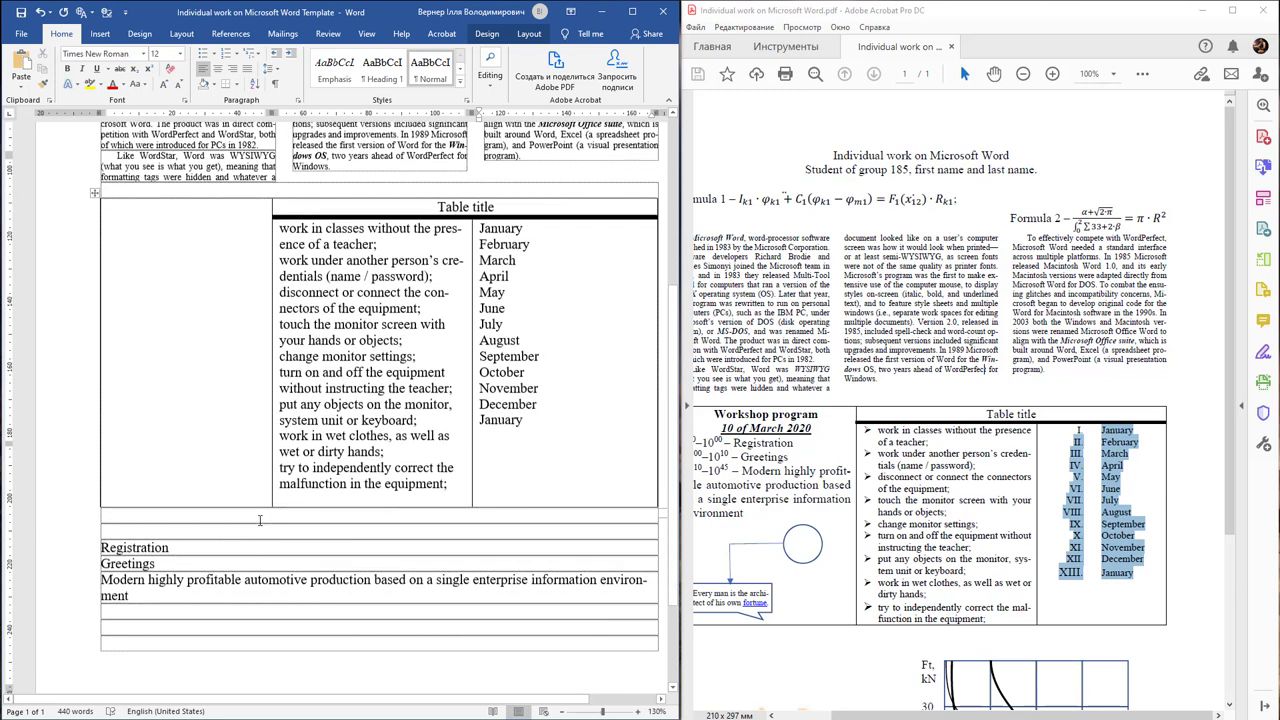
drag(155, 538, 210, 488)
scroll(210, 488, up, 2)
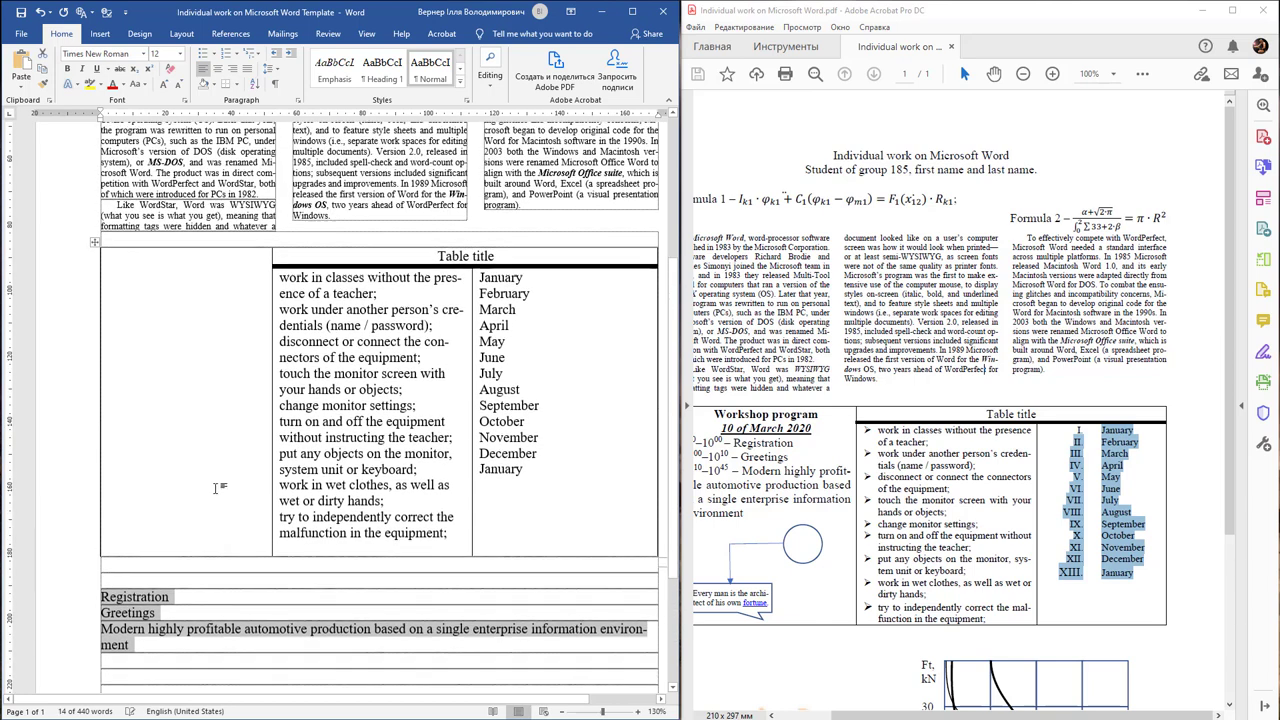
drag(140, 610, 180, 300)
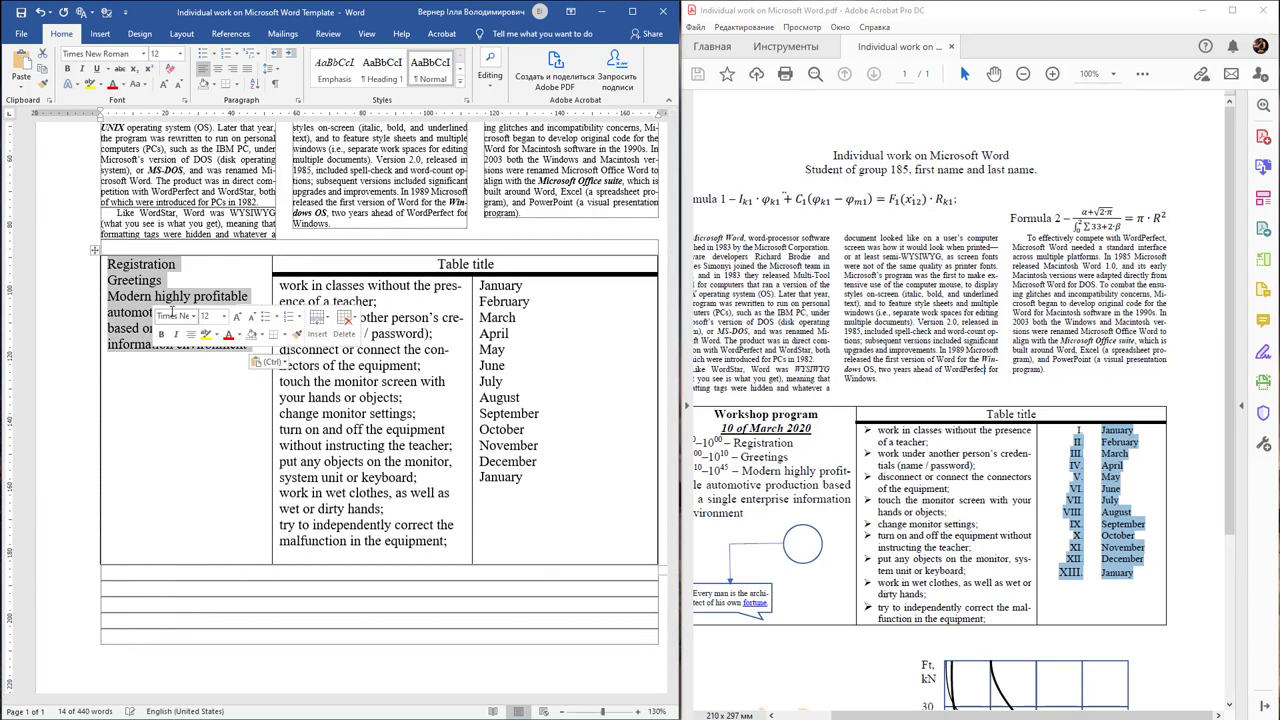
- Widen the Registration and rules columns, narrowing the month column beside them
scroll(541, 370, up, 2)
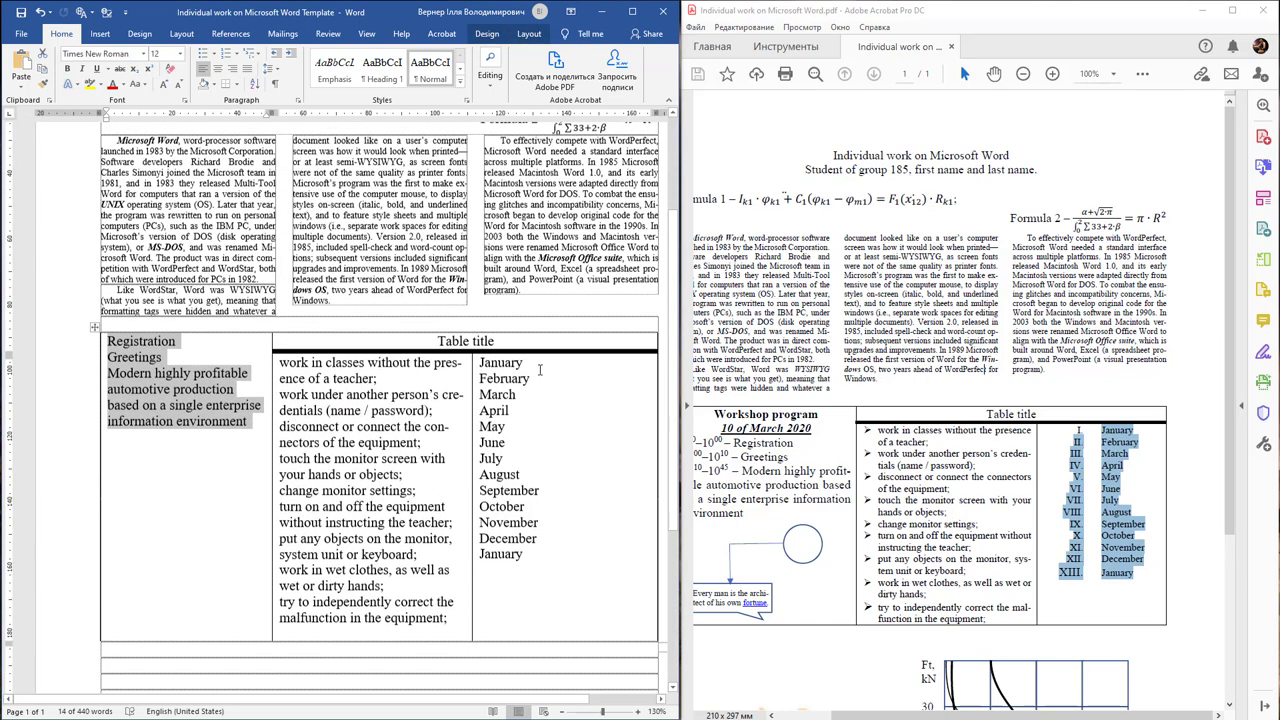
drag(468, 481, 497, 490)
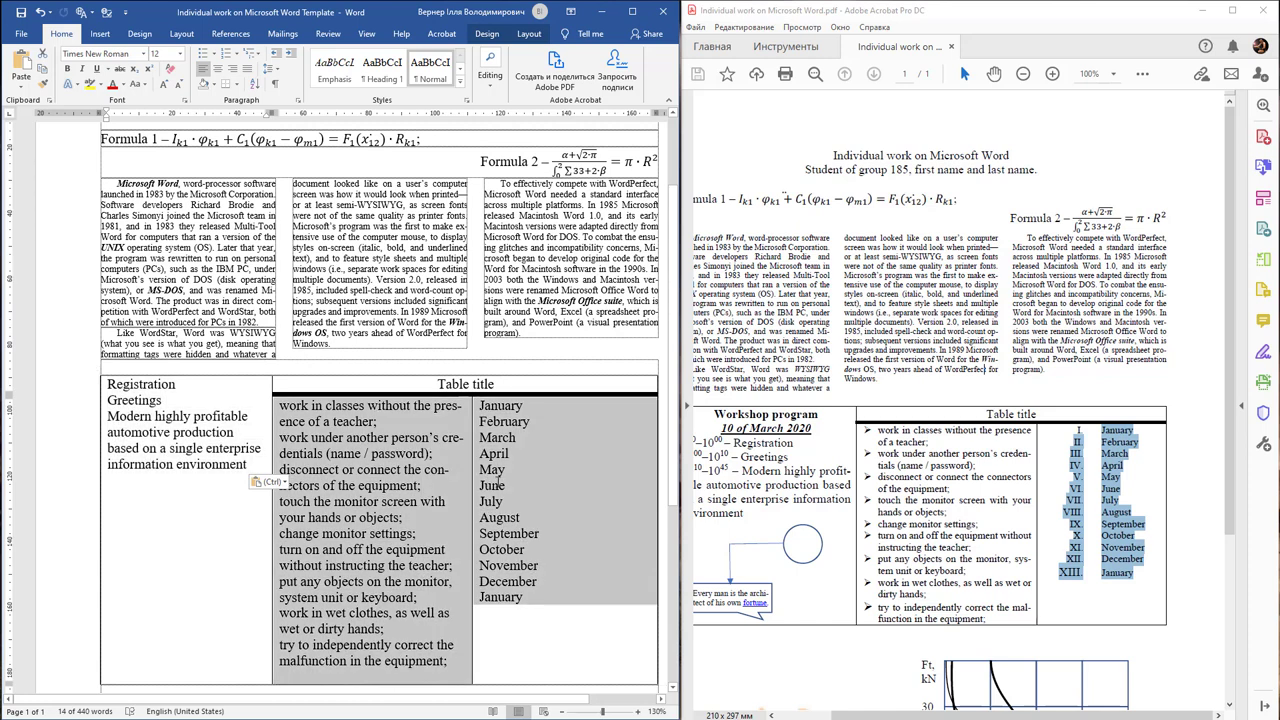
key(ctrl+i)
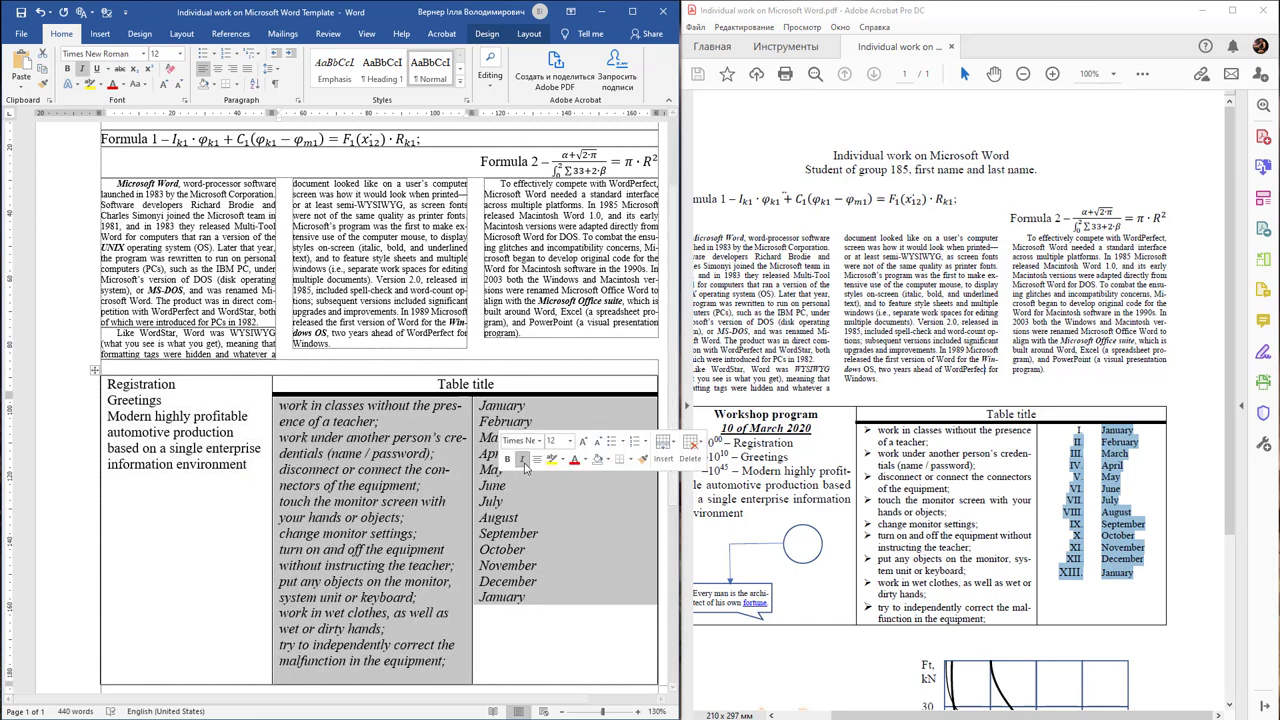
key(ctrl+z)
click(503, 501)
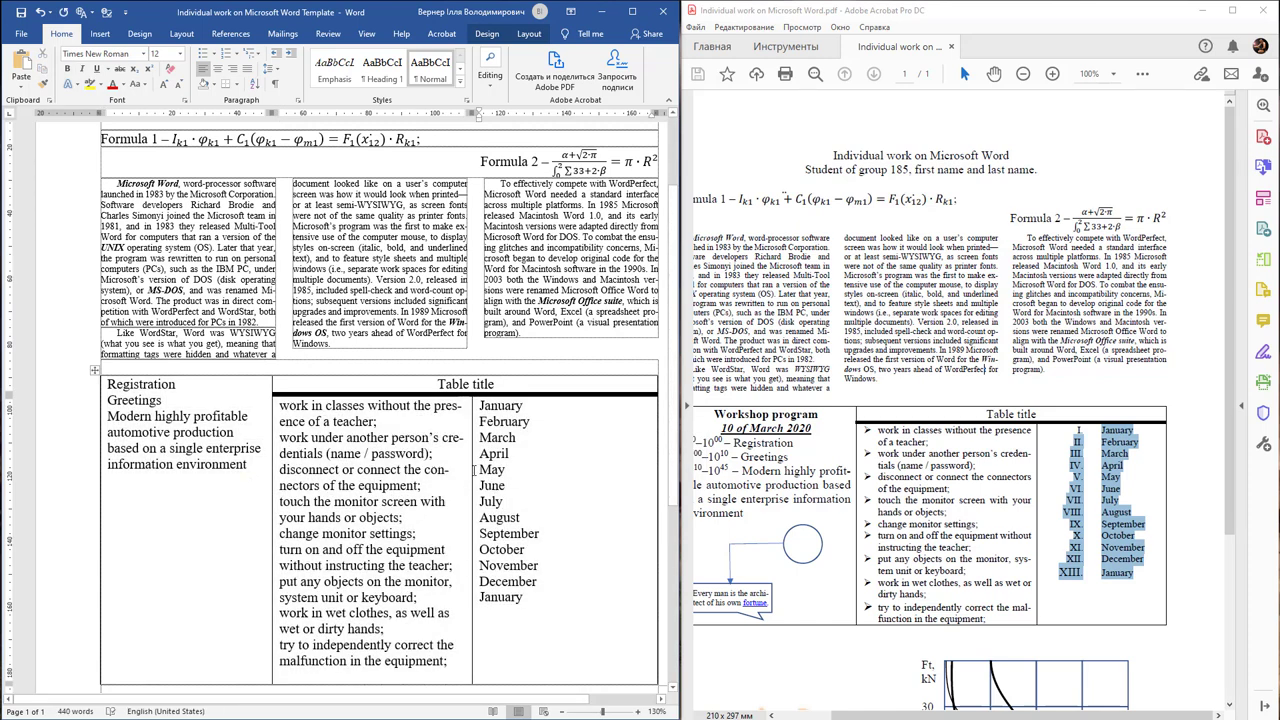
drag(468, 469, 521, 469)
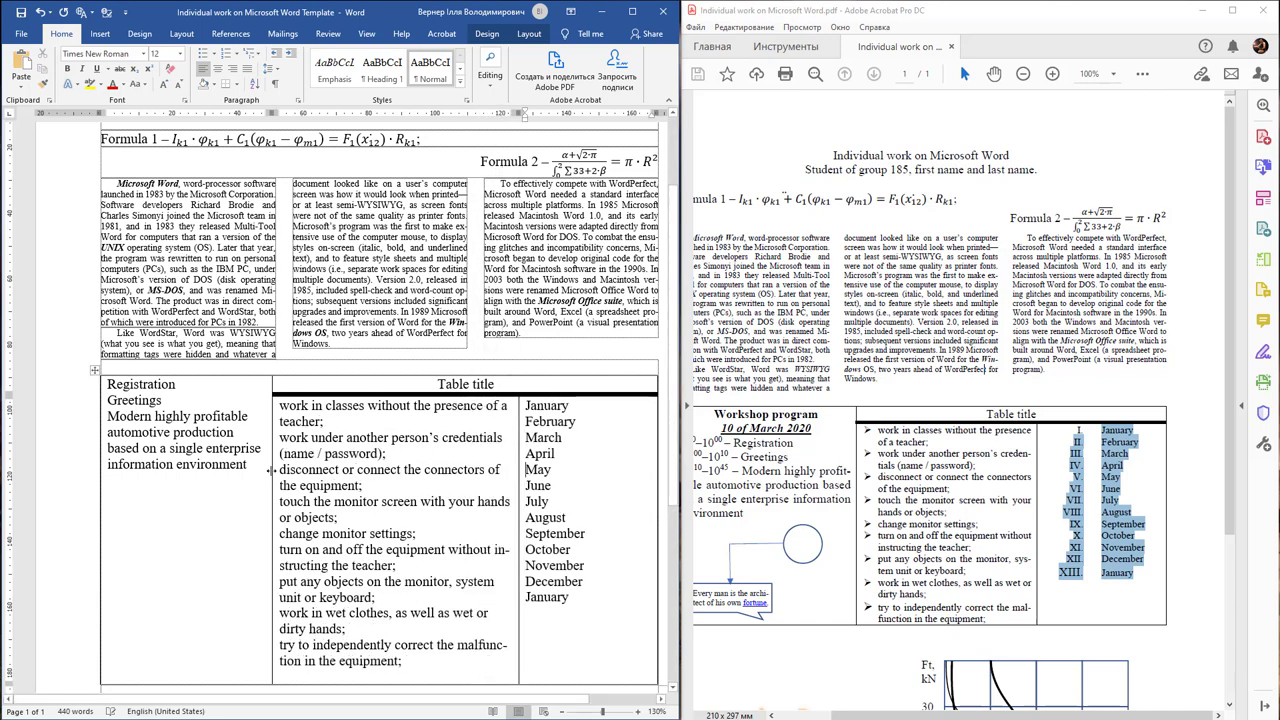
mouse_move(270, 469)
mouse_down()
mouse_move(327, 472)
mouse_move(303, 472)
mouse_up()
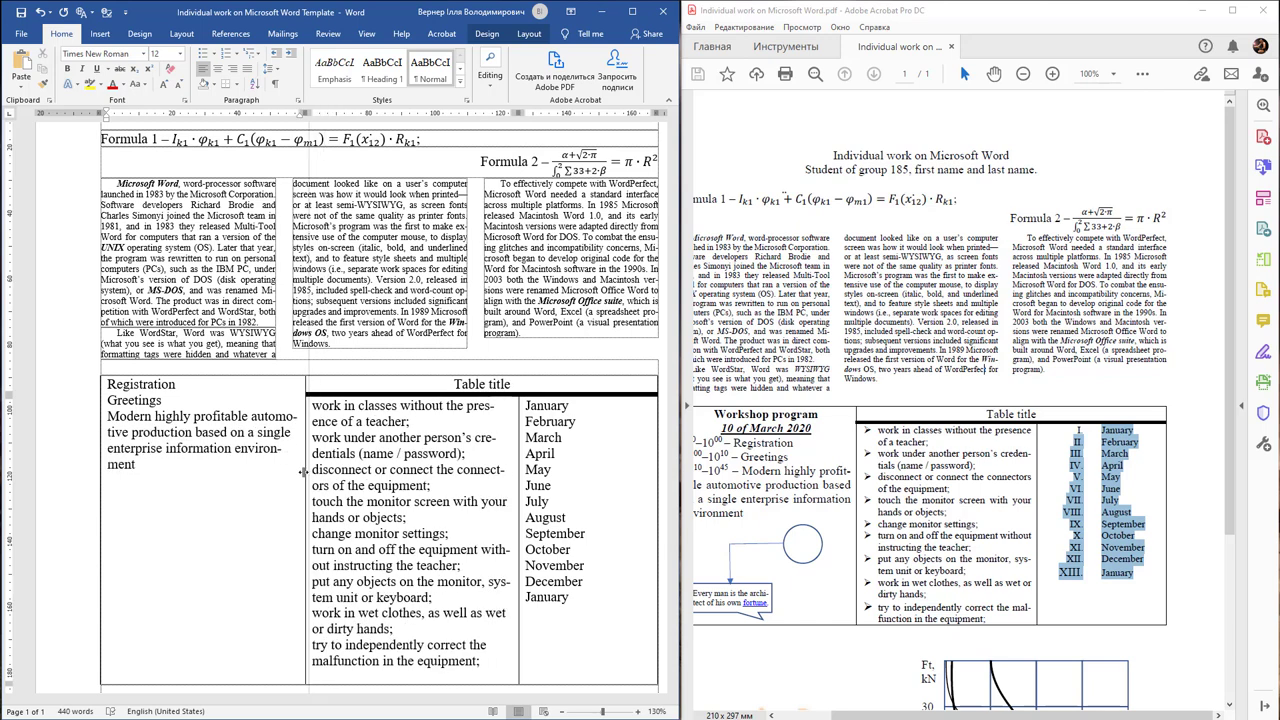
scroll(510, 422, down, 2)
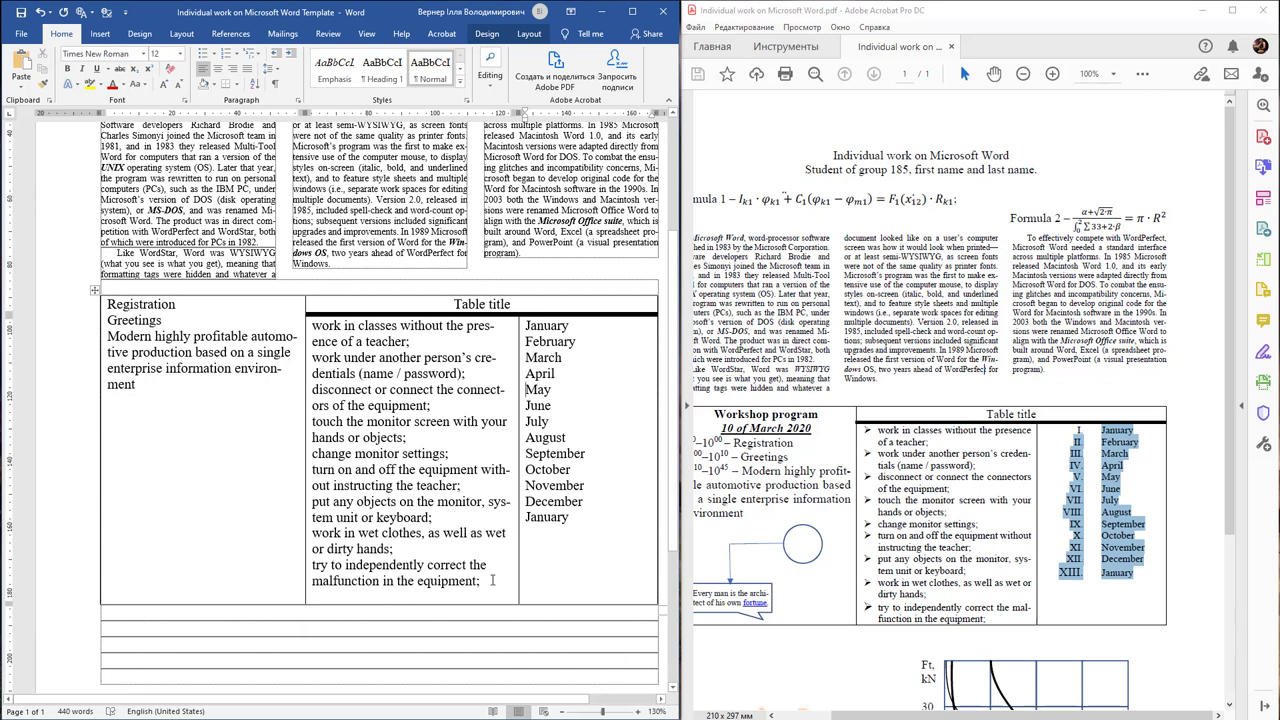
drag(490, 580, 310, 326)
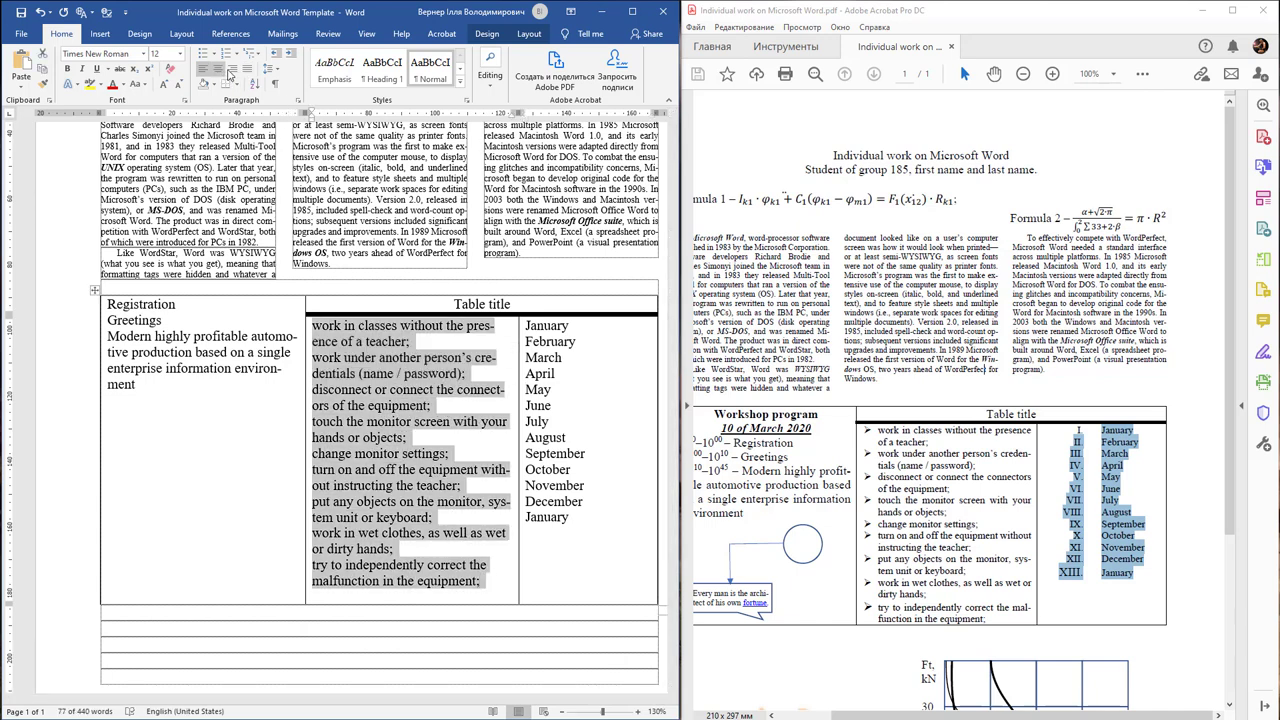
- Give the rules arrow bullets and drag the ruler indent marker left to shrink the indent
click(214, 58)
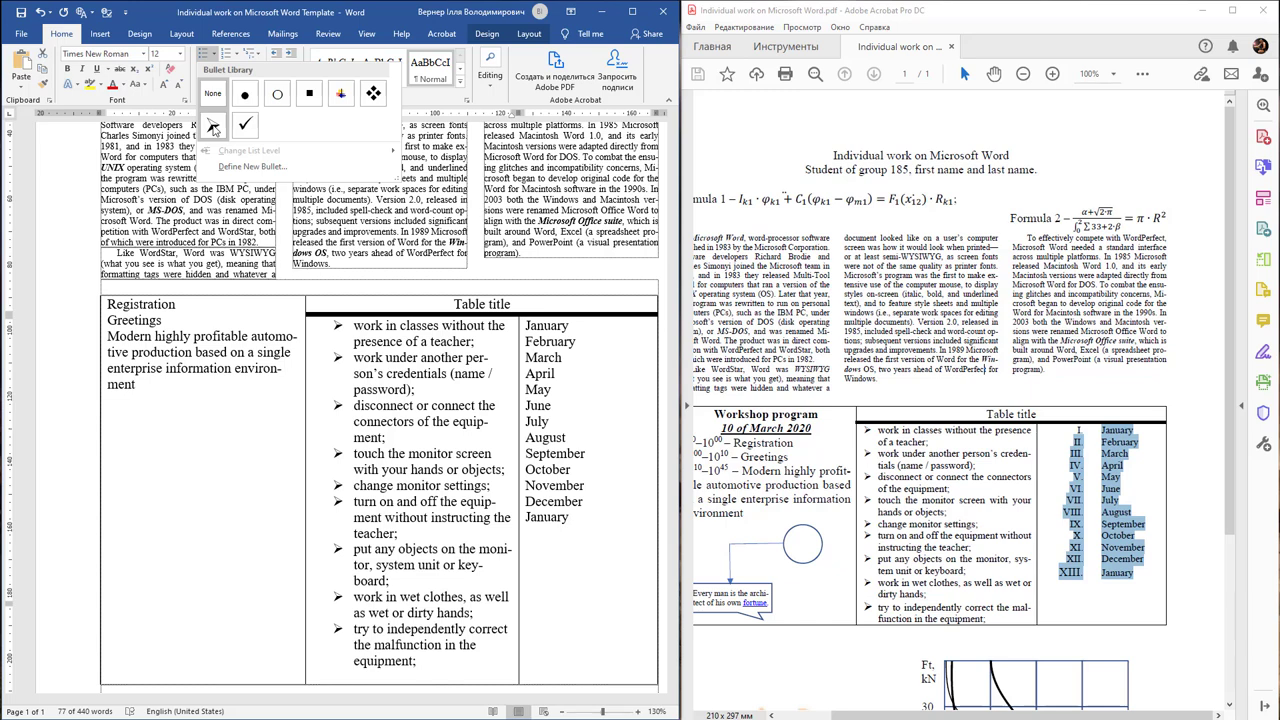
click(213, 126)
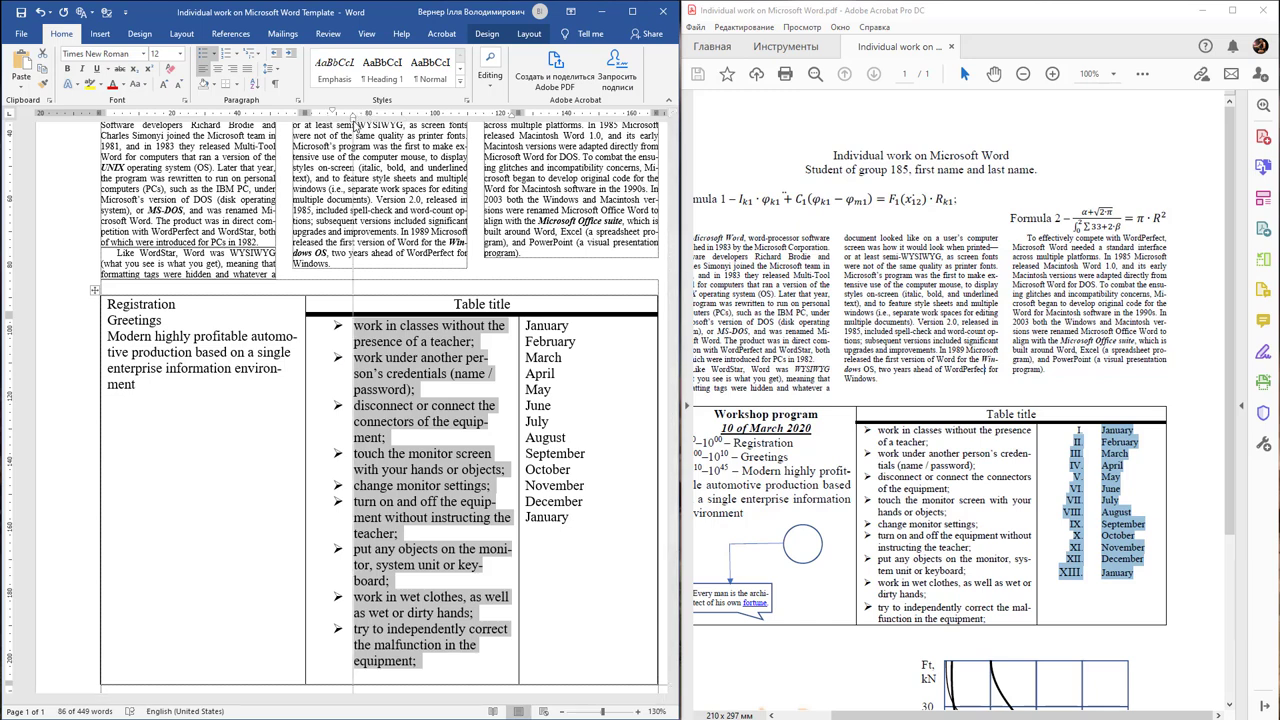
drag(355, 124, 313, 113)
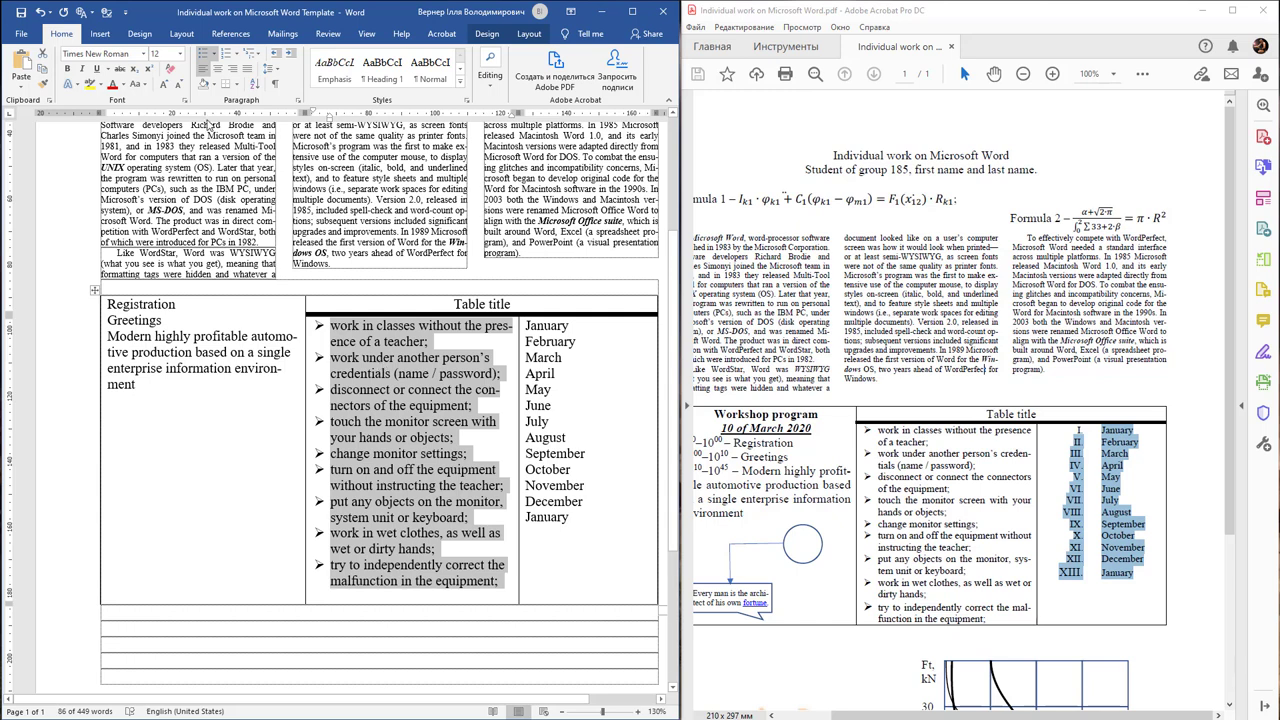
click(168, 54)
- Set the bulleted rules to font size 10
click(181, 56)
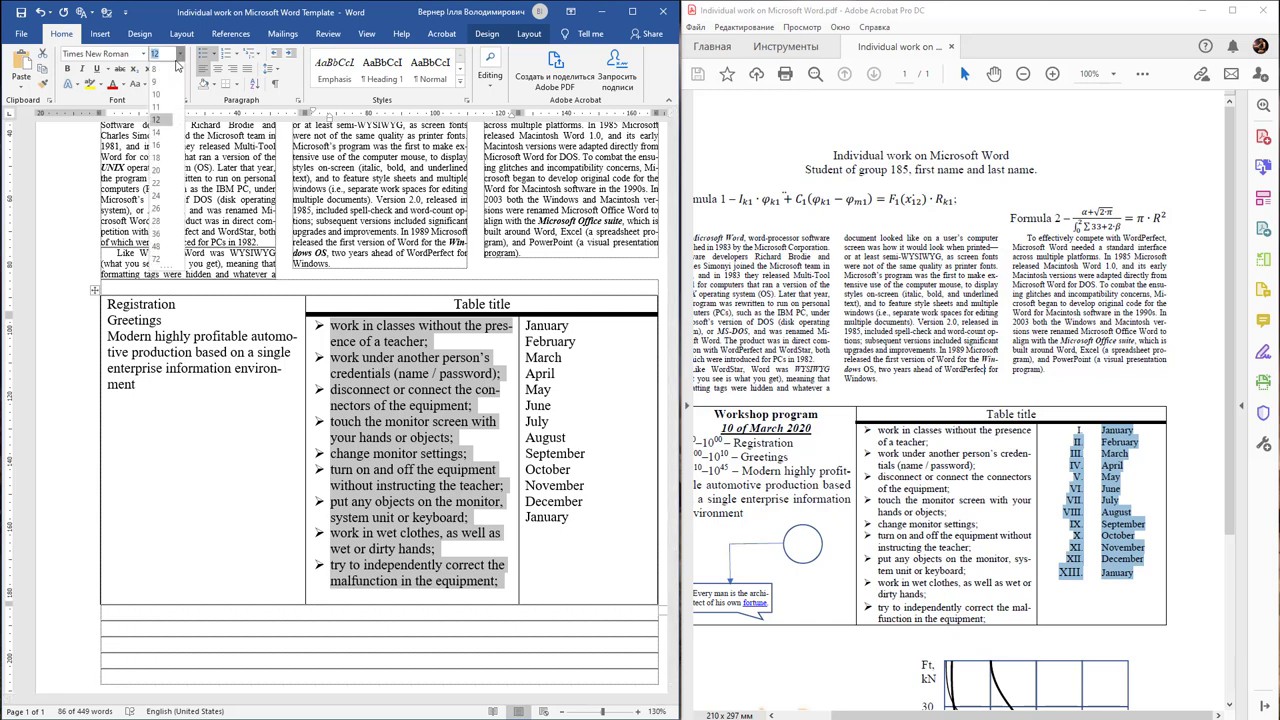
click(165, 96)
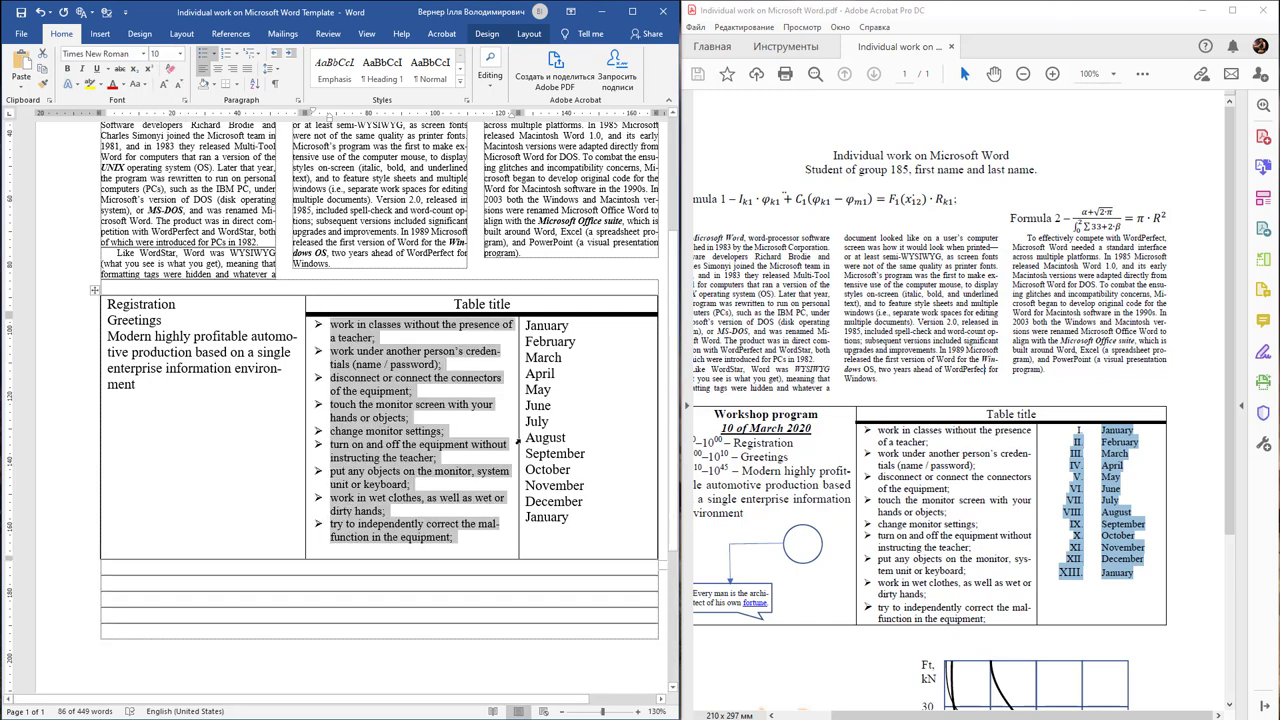
click(542, 440)
- Number the month list with right-aligned Roman numerals I through XIII
mouse_move(579, 516)
mouse_down()
mouse_move(517, 336)
mouse_move(529, 332)
mouse_up()
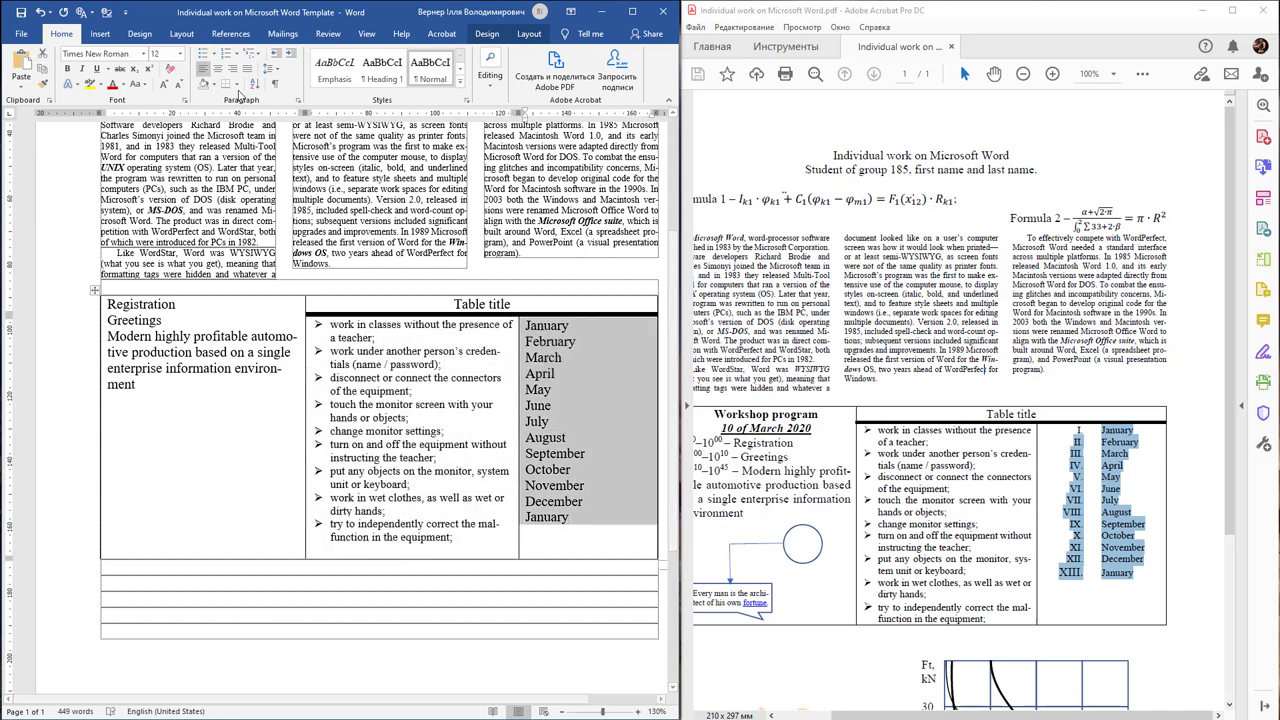
click(235, 57)
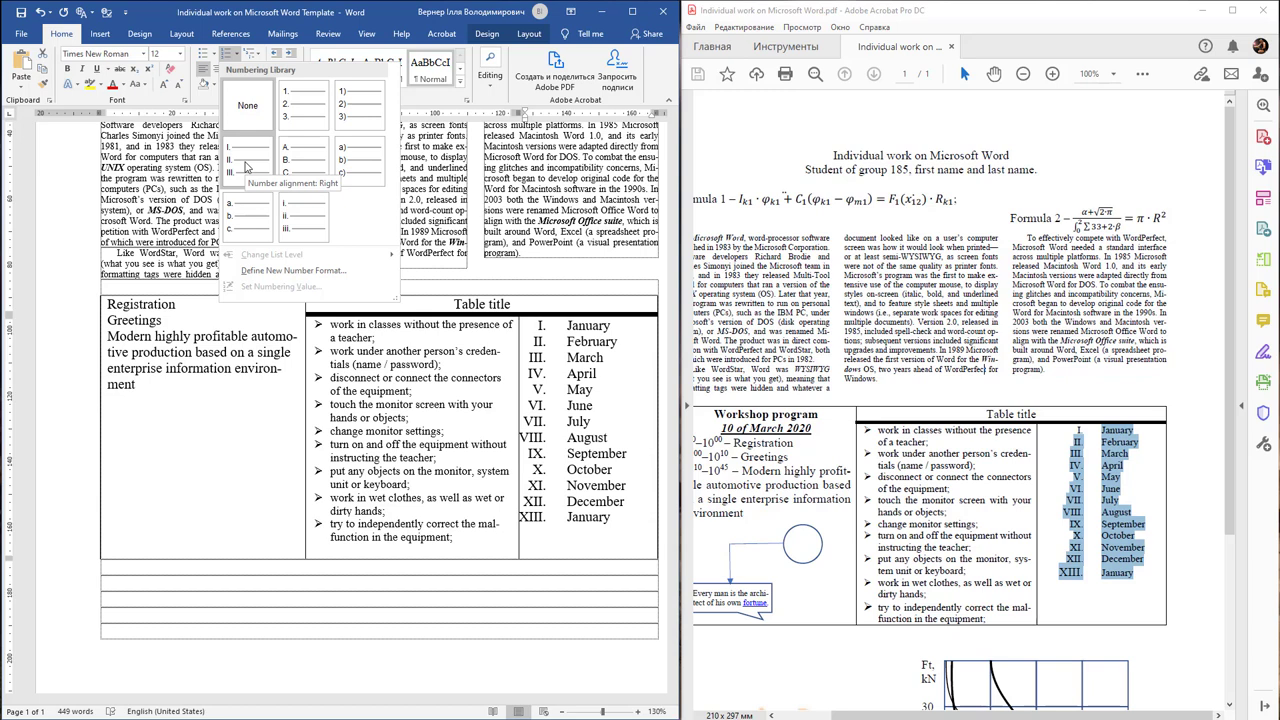
click(250, 163)
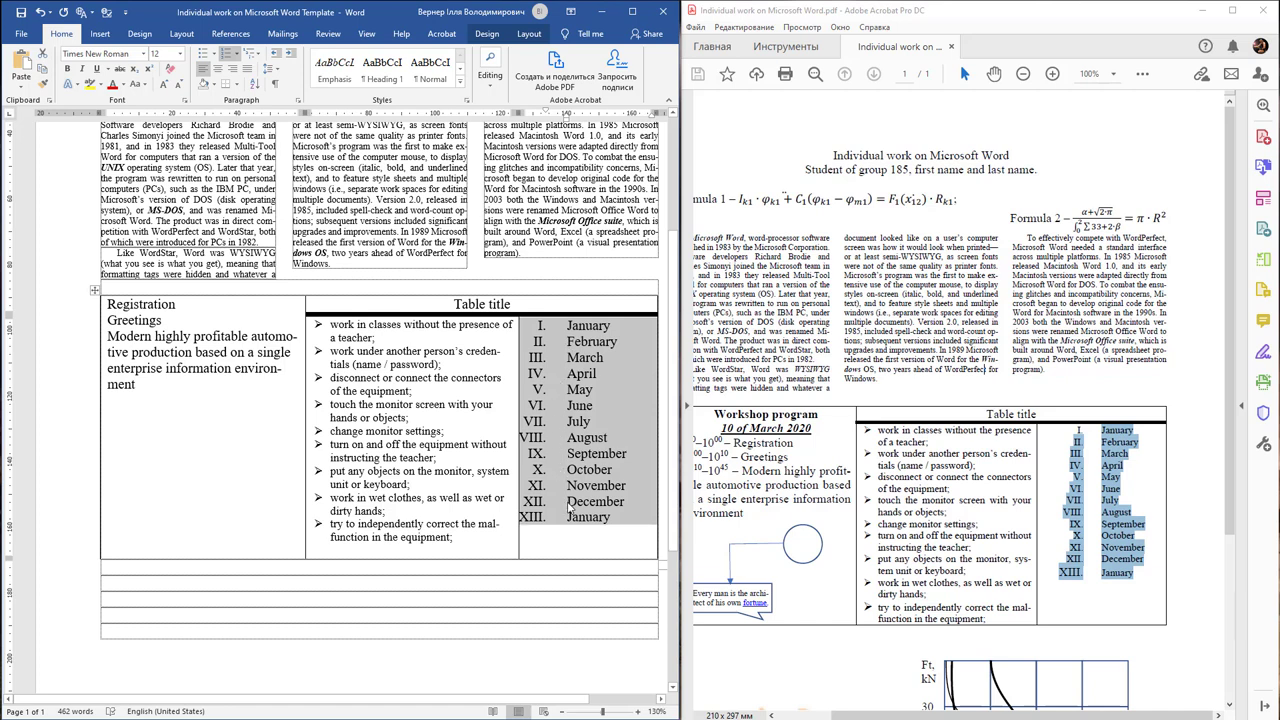
- Delete the empty line below the last rule
click(490, 540)
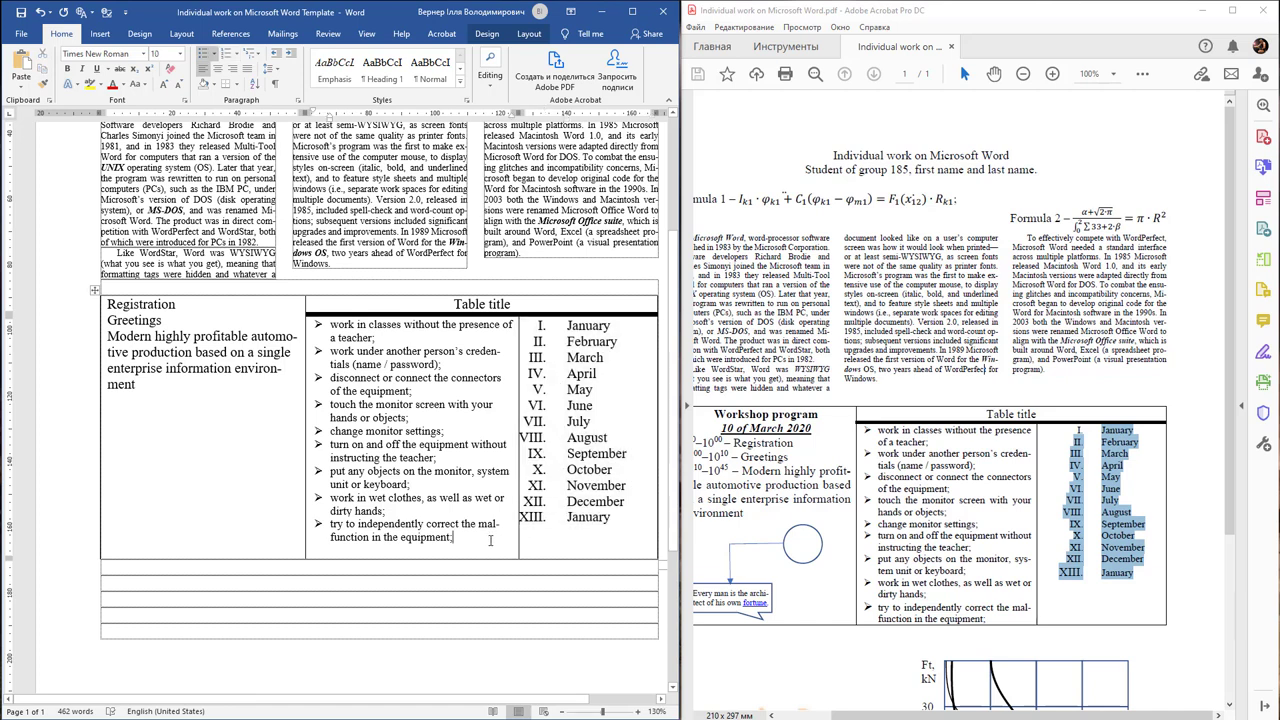
key(Delete)
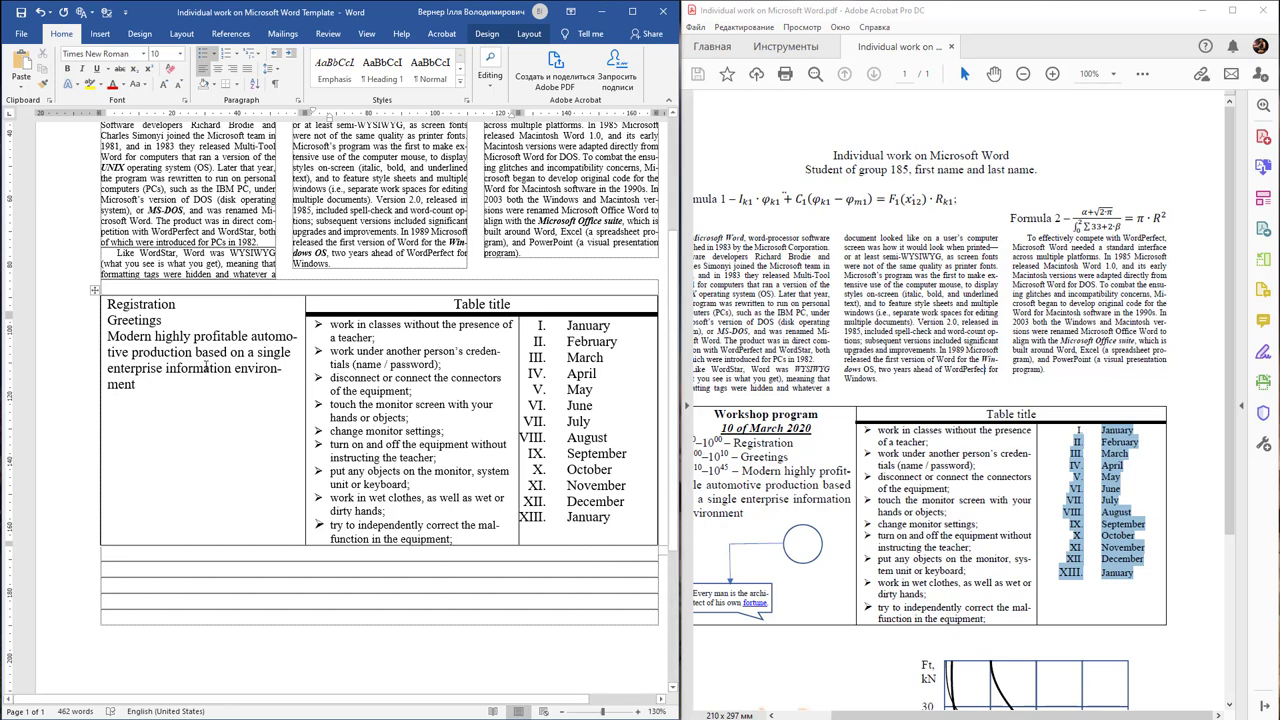
scroll(193, 405, down, 1)
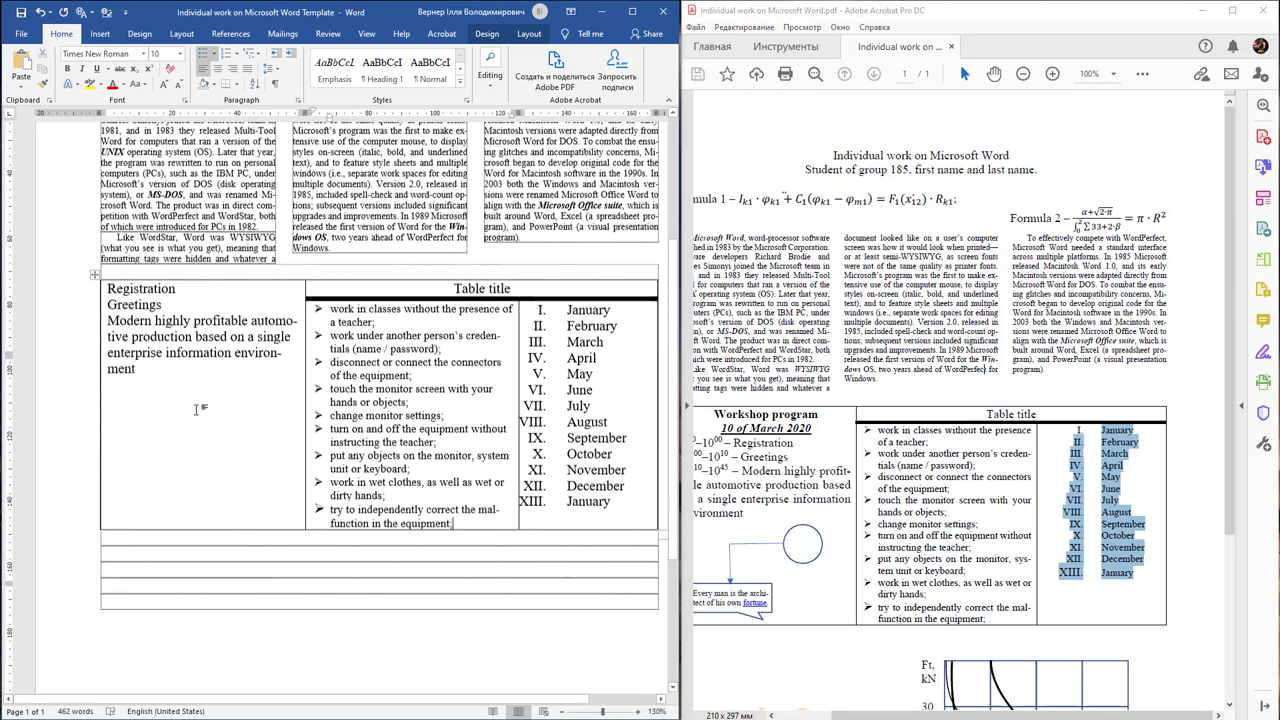
scroll(197, 408, up, 1)
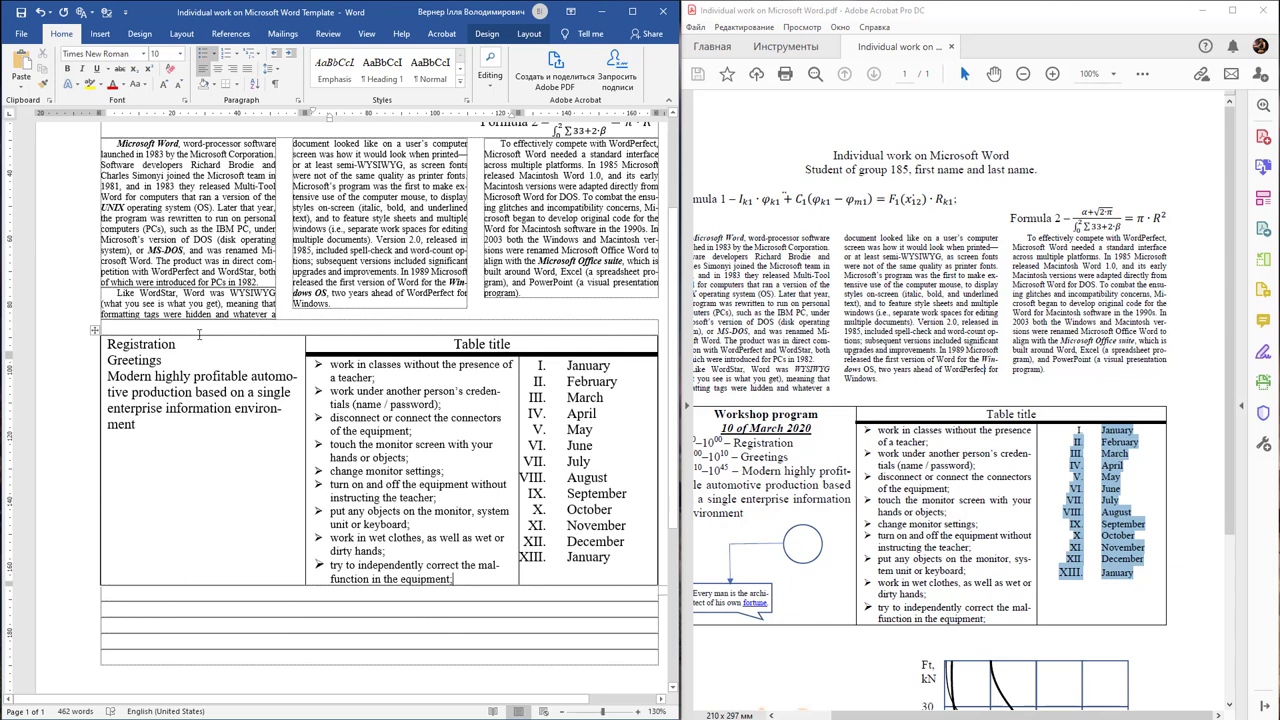
- Add a bold, centred 'Workshop program' heading above Registration
click(147, 346)
key(Return)
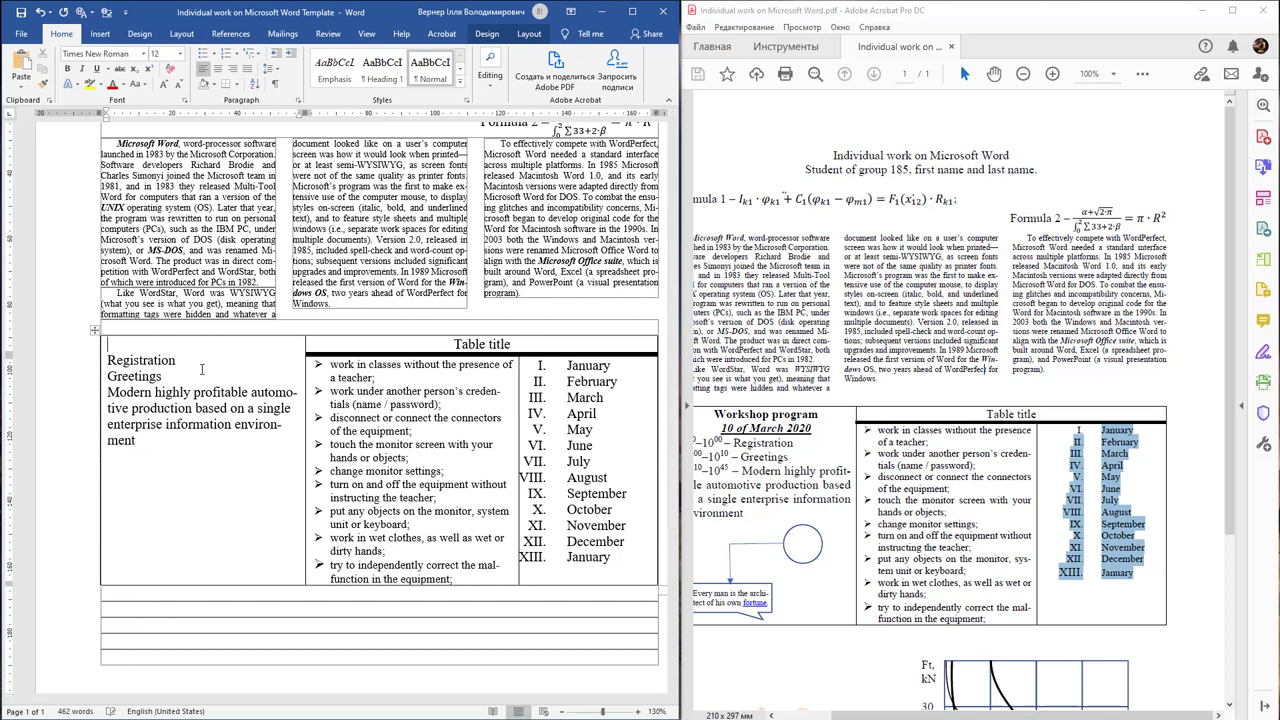
text(W)
text(orkshop)
text( pr)
text(ogram)
key(ctrl+e)
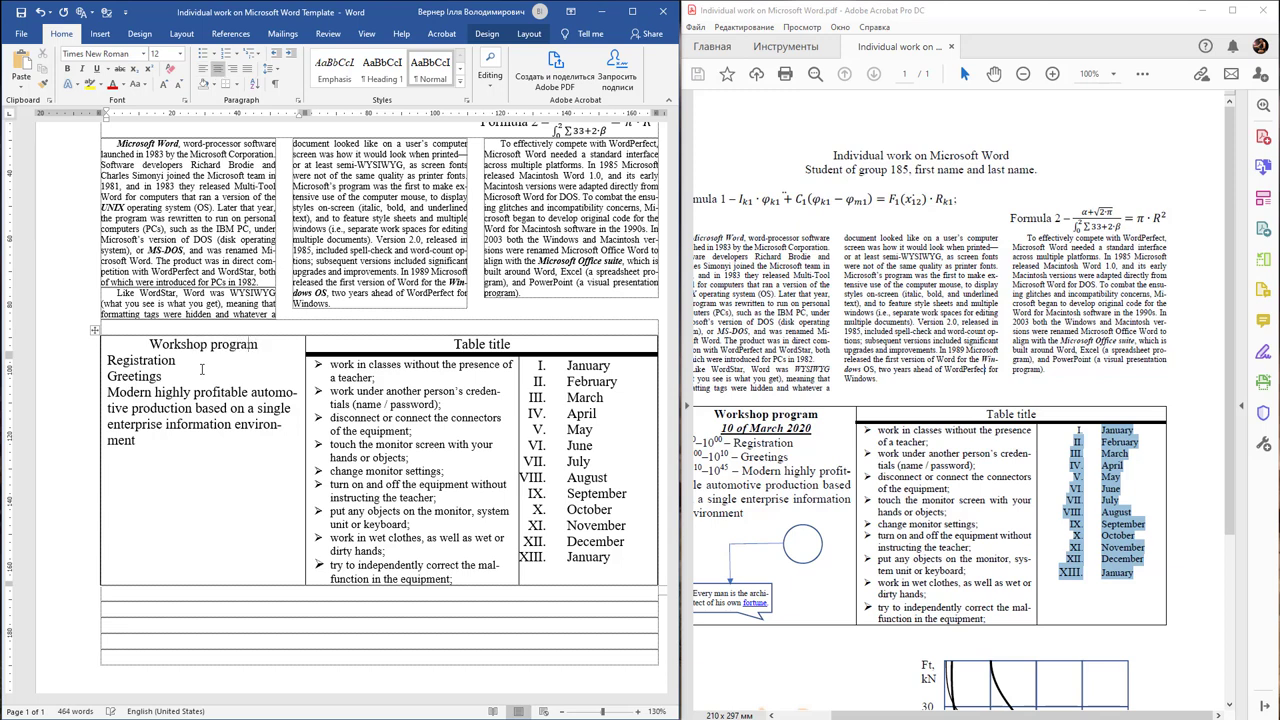
key(shift+Home)
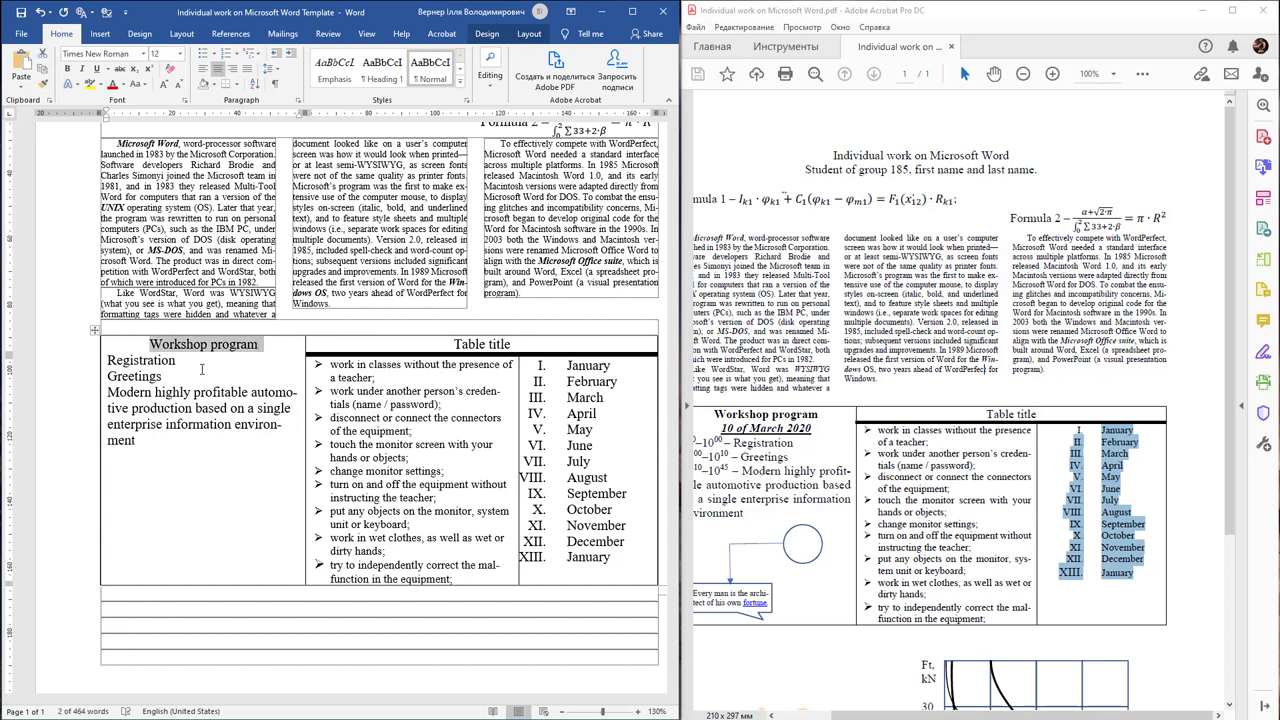
key(ctrl+b)
- Add a centred '10 of March 2020' line beneath, bold, italic and underlined
click(202, 369)
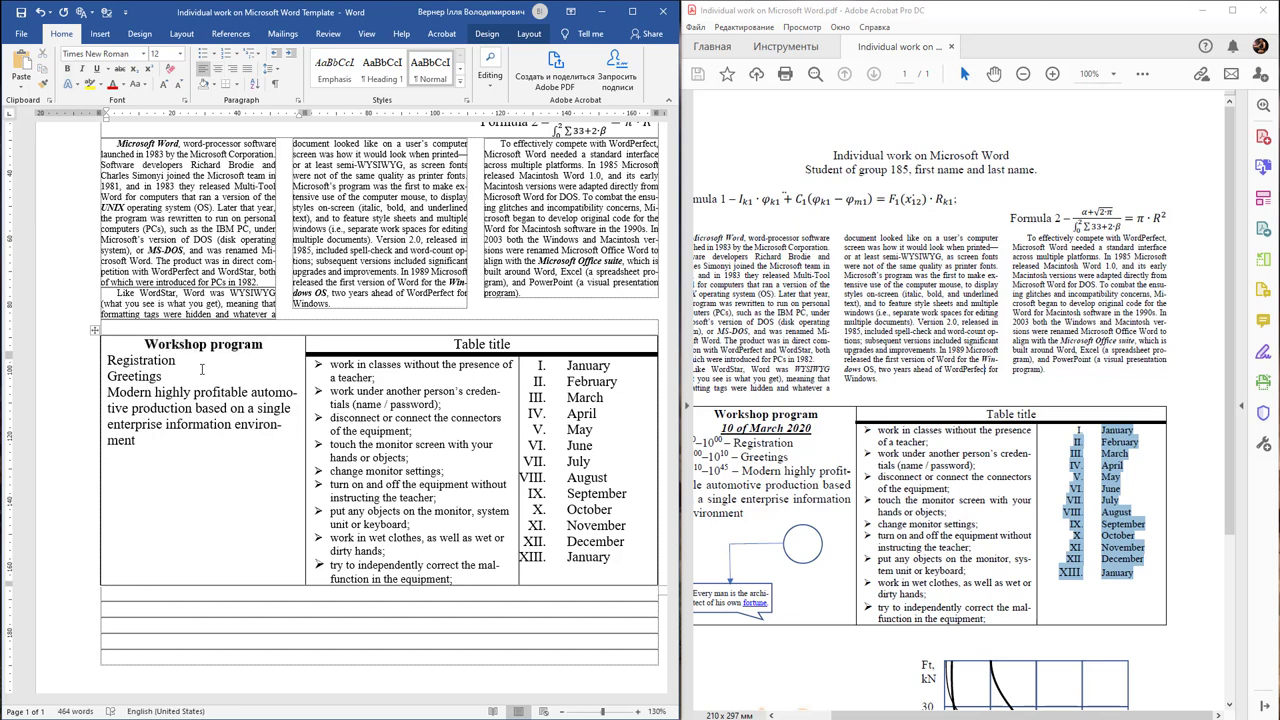
key(Return)
key(Up)
text(10 )
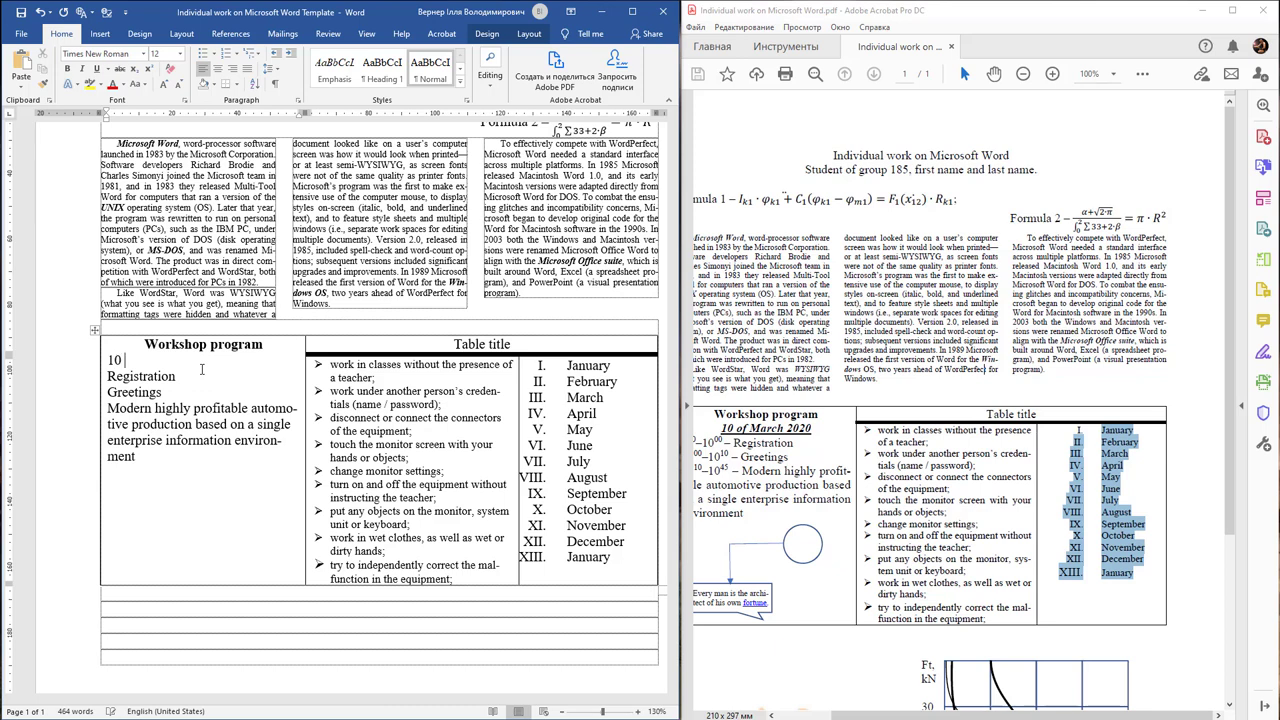
text(of Mar)
text(ch)
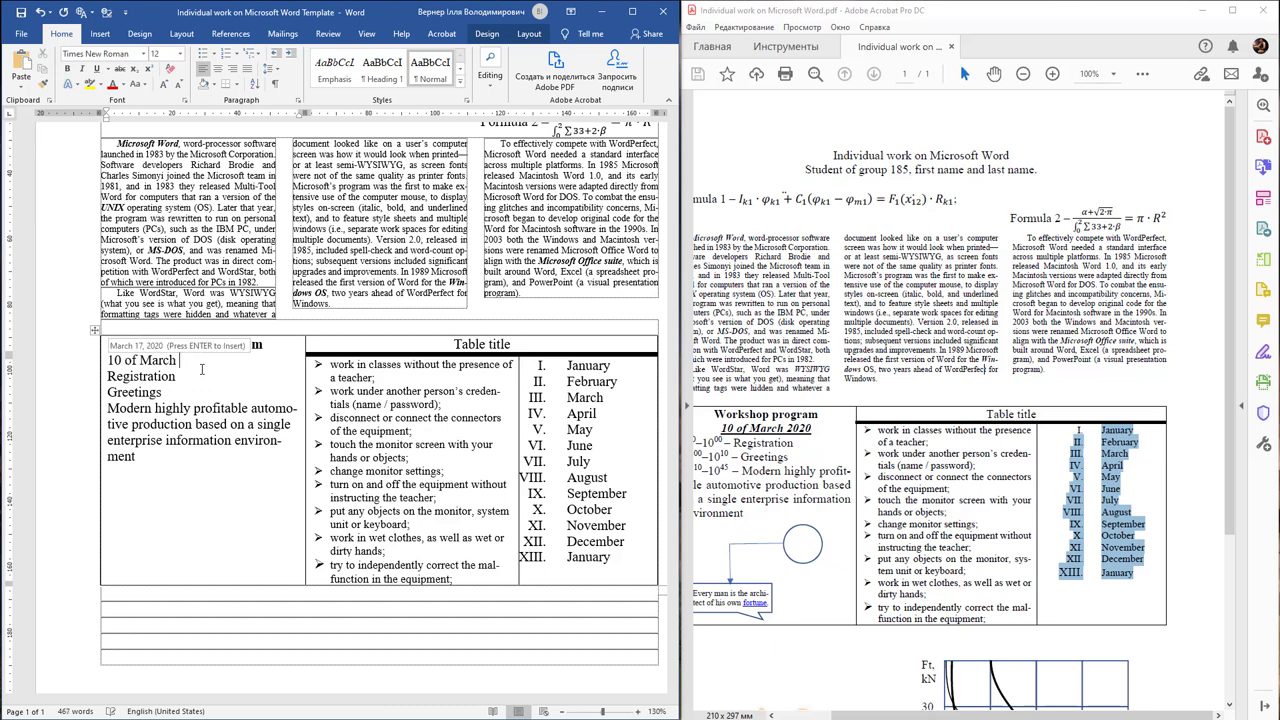
text( 2020)
key(ctrl+e)
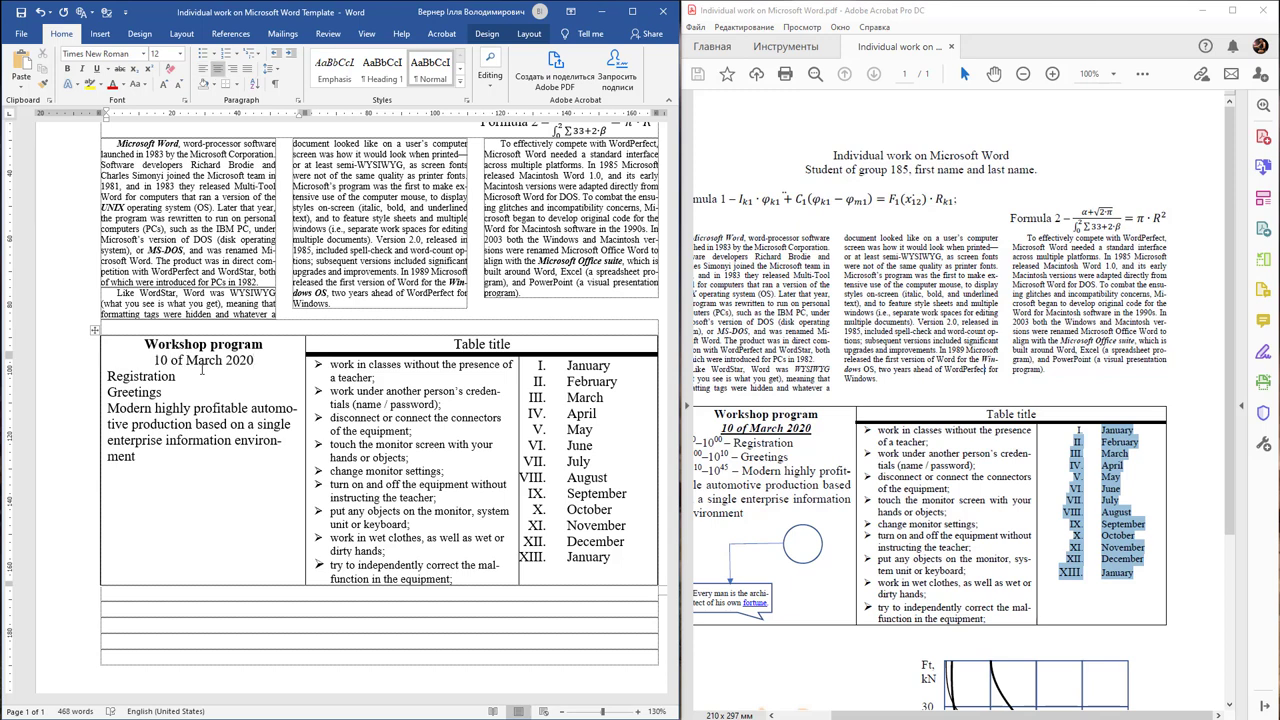
triple_click(202, 365)
key(ctrl+b)
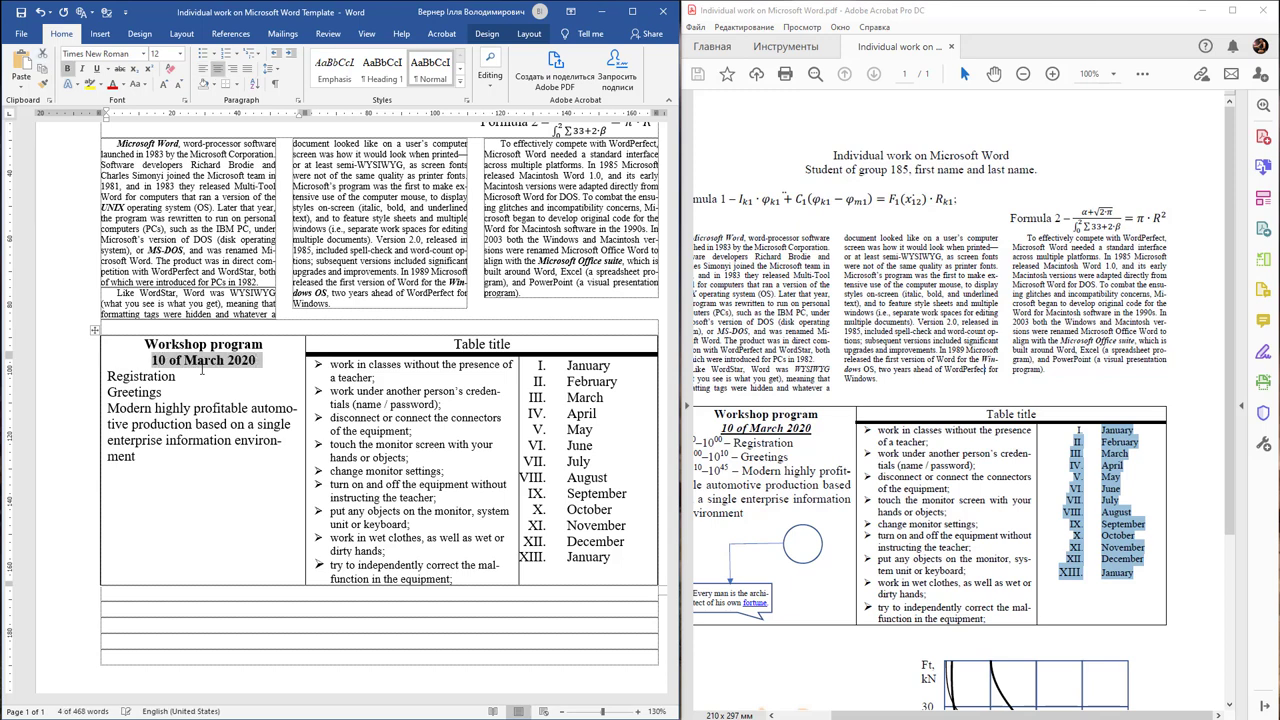
key(ctrl+i)
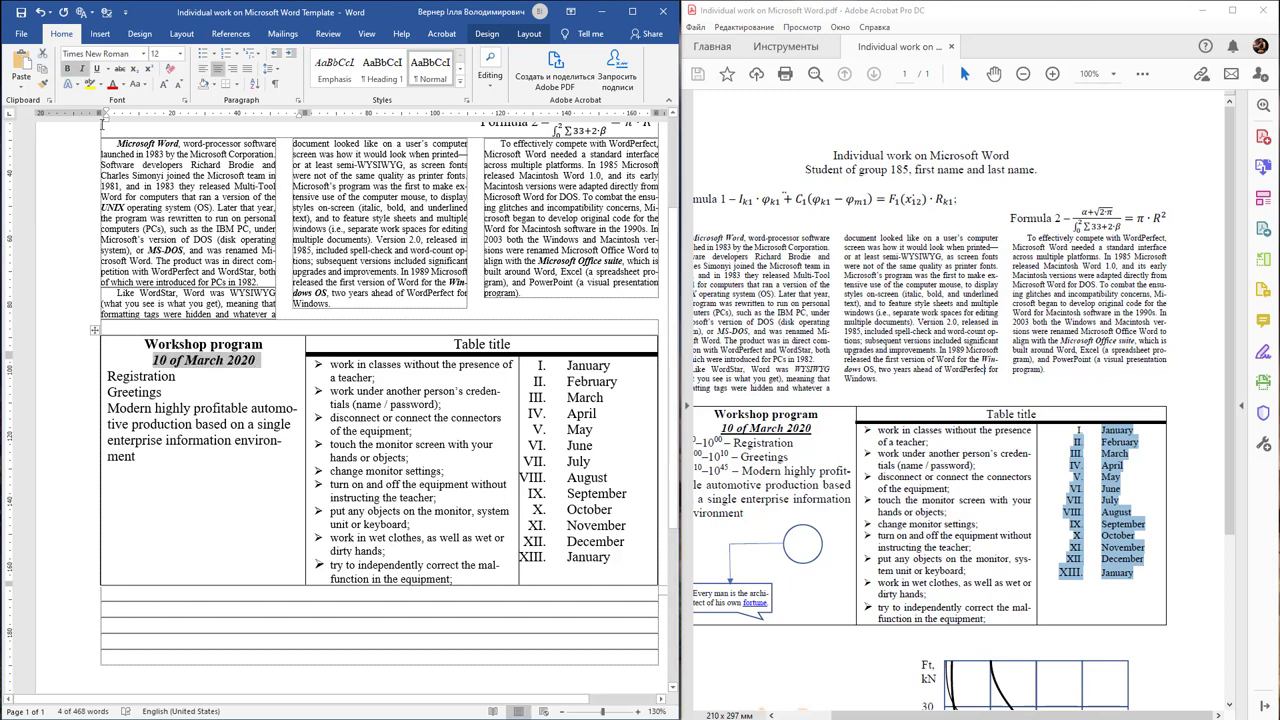
click(97, 68)
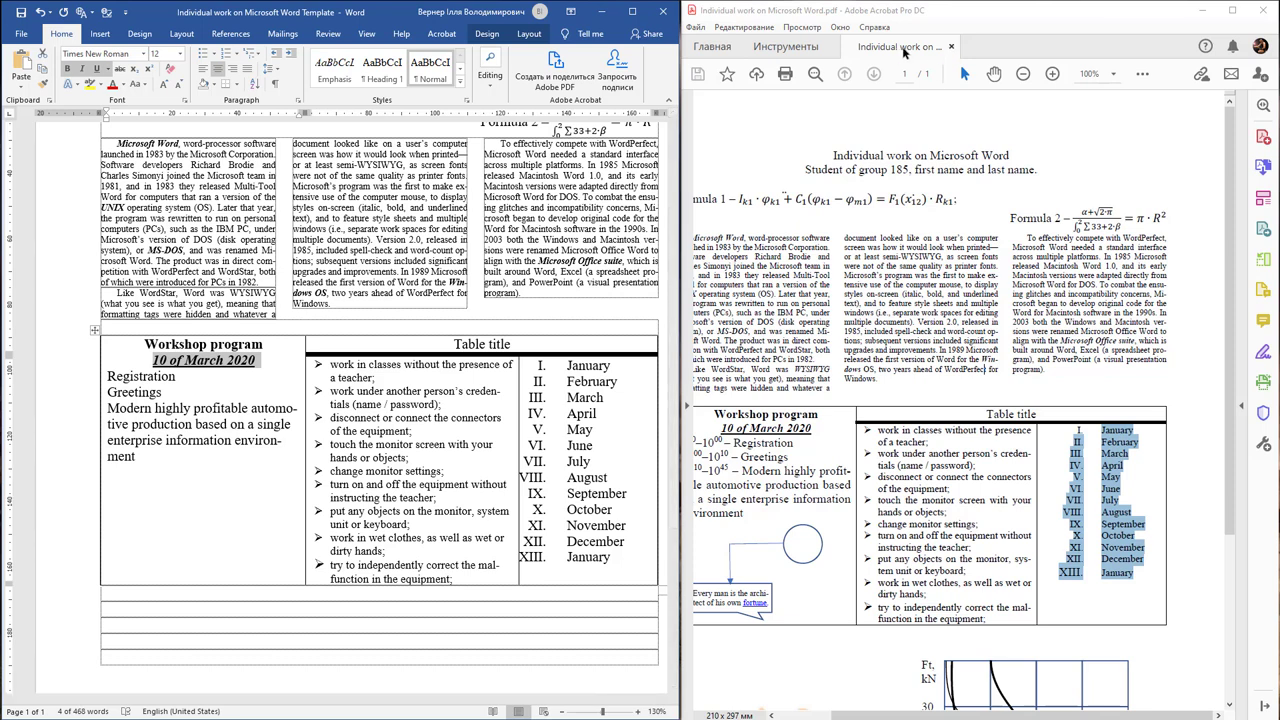
- Check the program times in the PDF sample
click(800, 313)
click(797, 716)
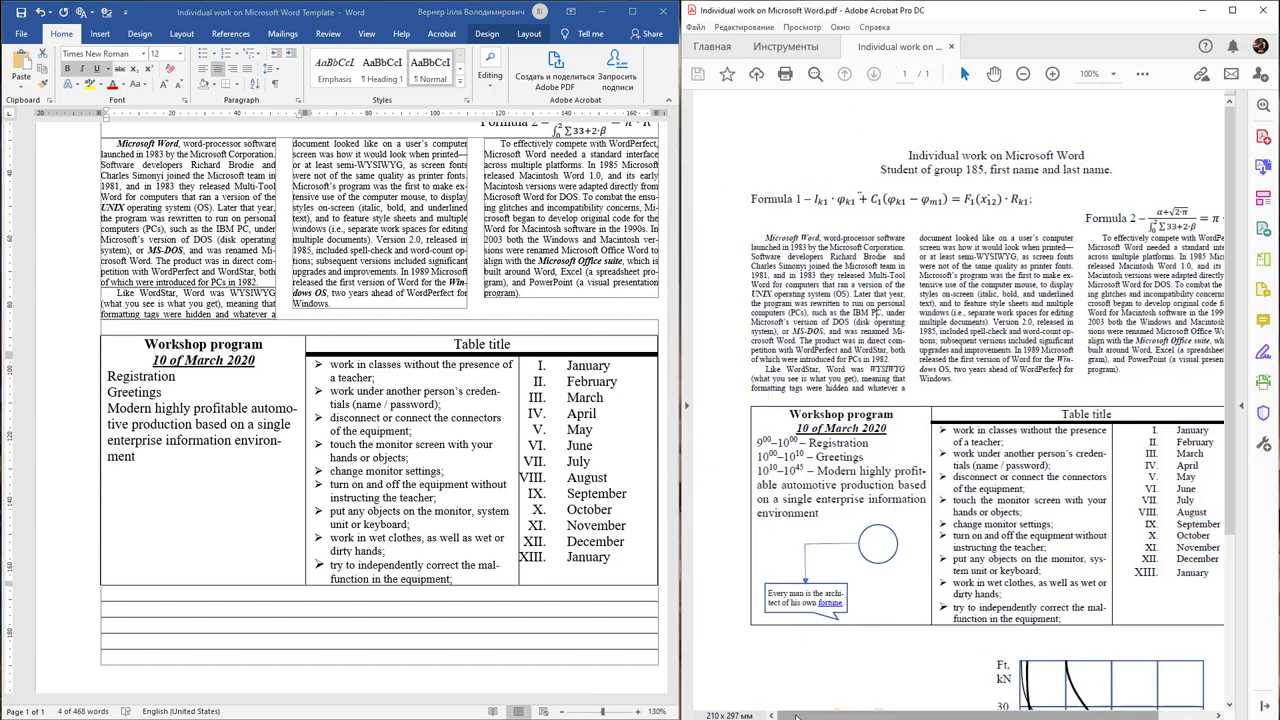
click(110, 386)
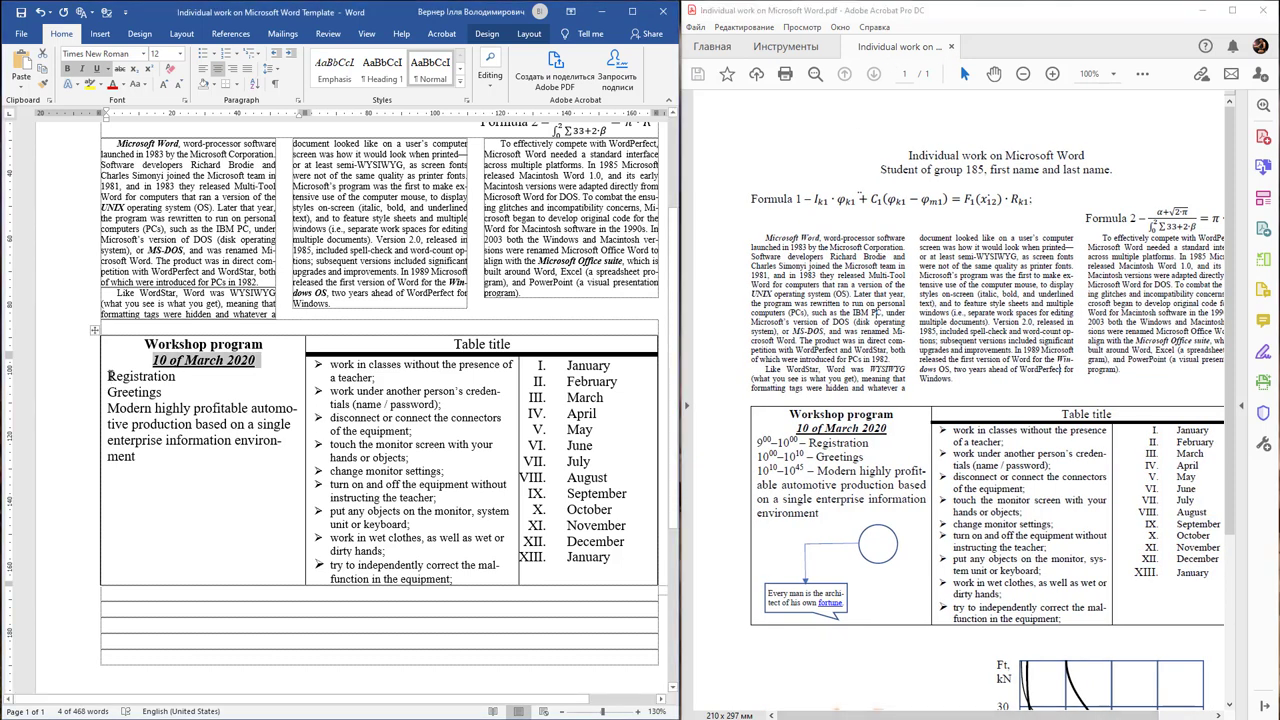
- Prefix Registration, Greetings and production with 900–1000, 1000–1010 and 1010–1045
click(110, 377)
text(90)
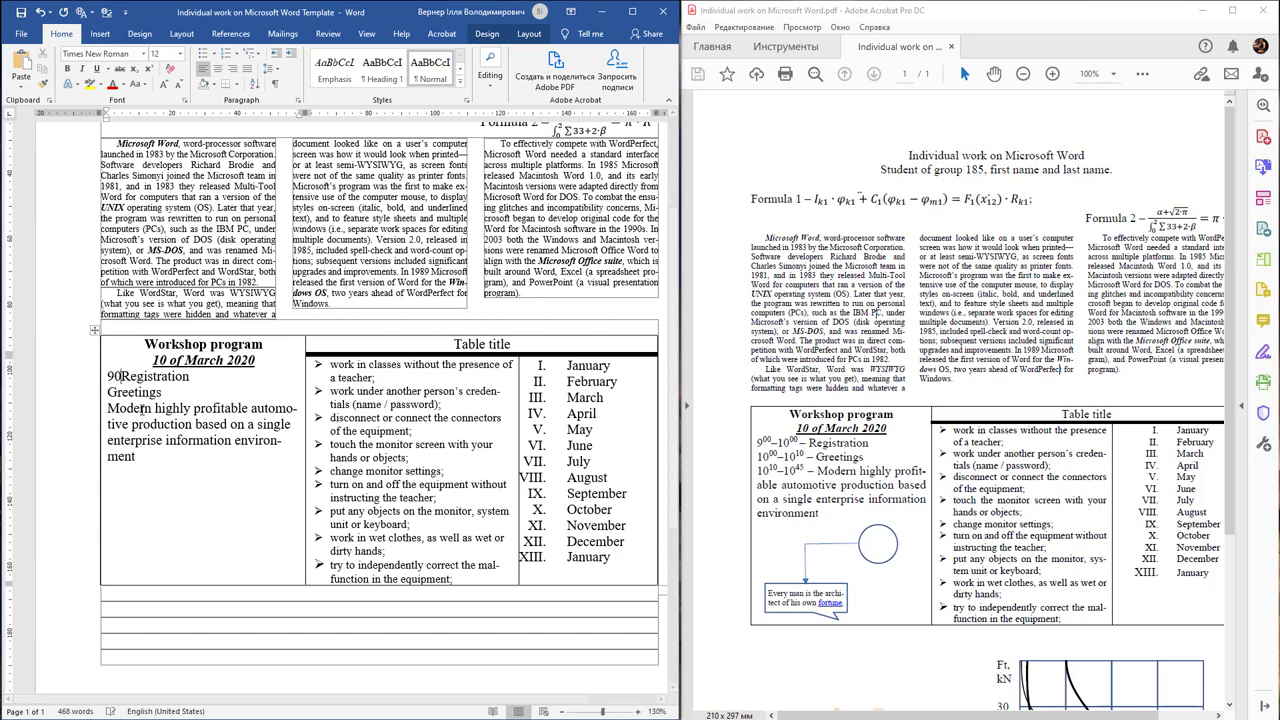
text(0)
text(-)
text(100)
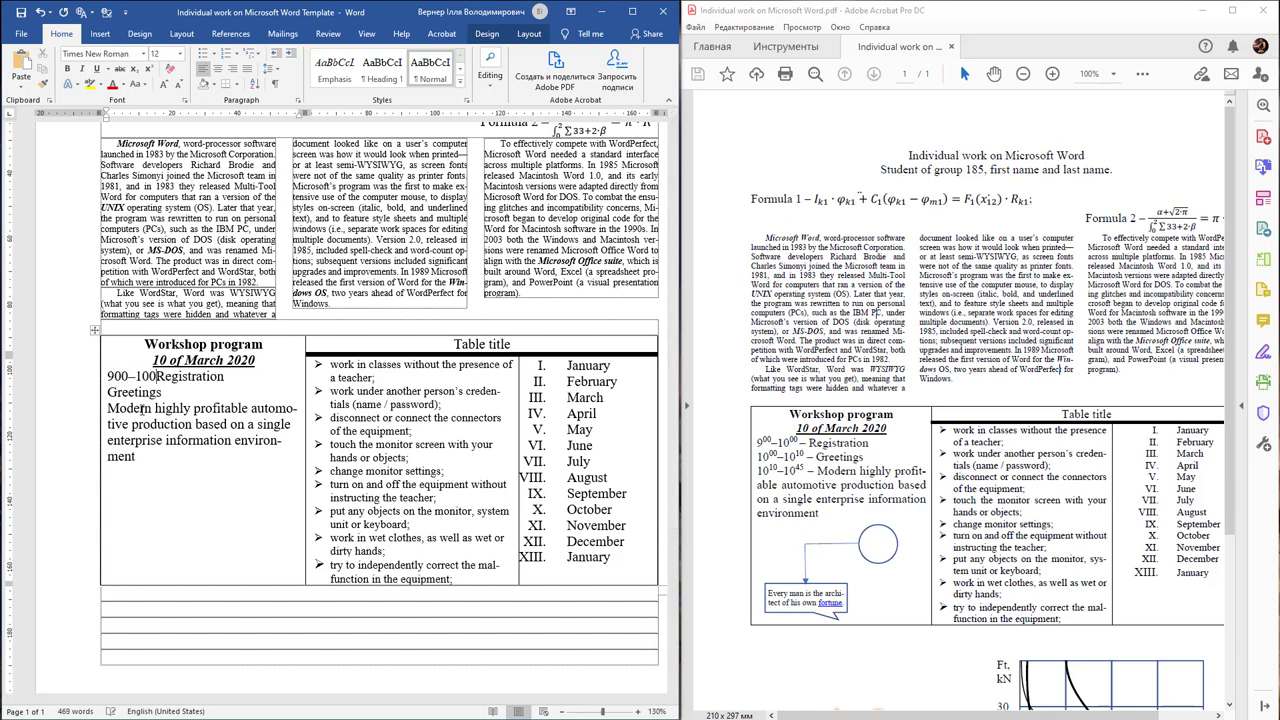
text(0 – )
text(1000–)
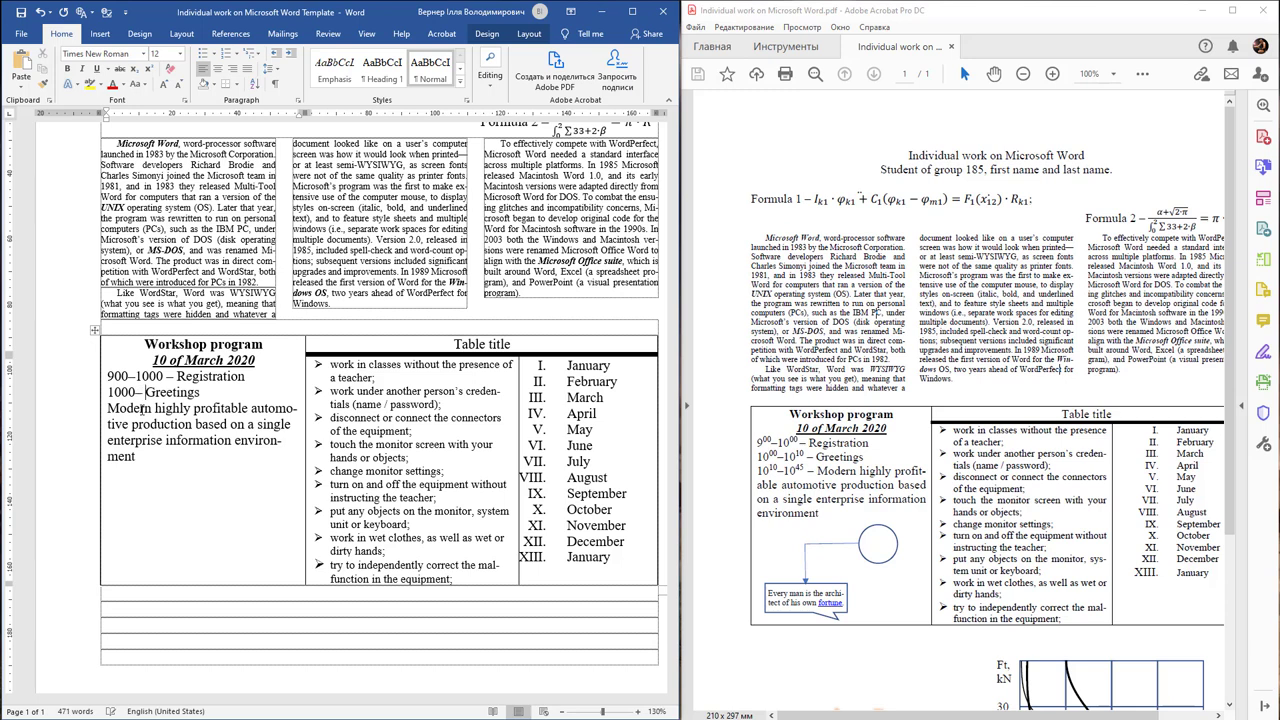
key(BackSpace)
text(1010)
text( – Greetings )
text(1010)
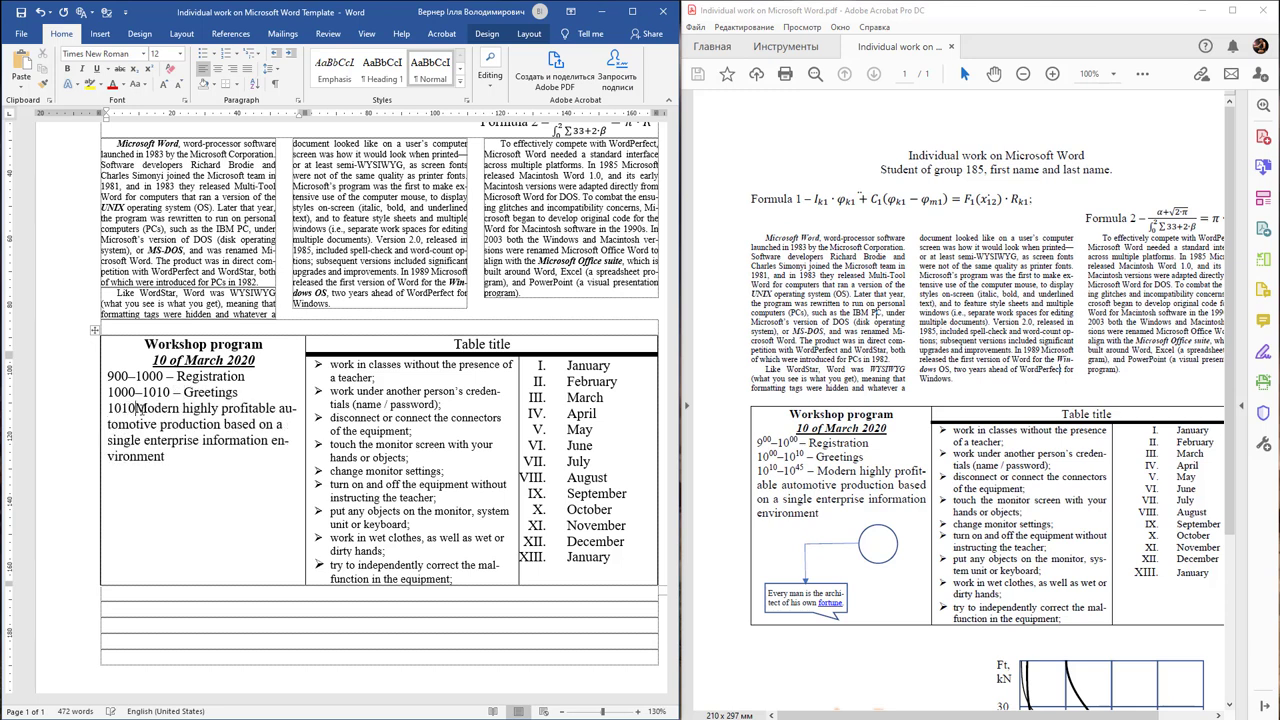
text(–)
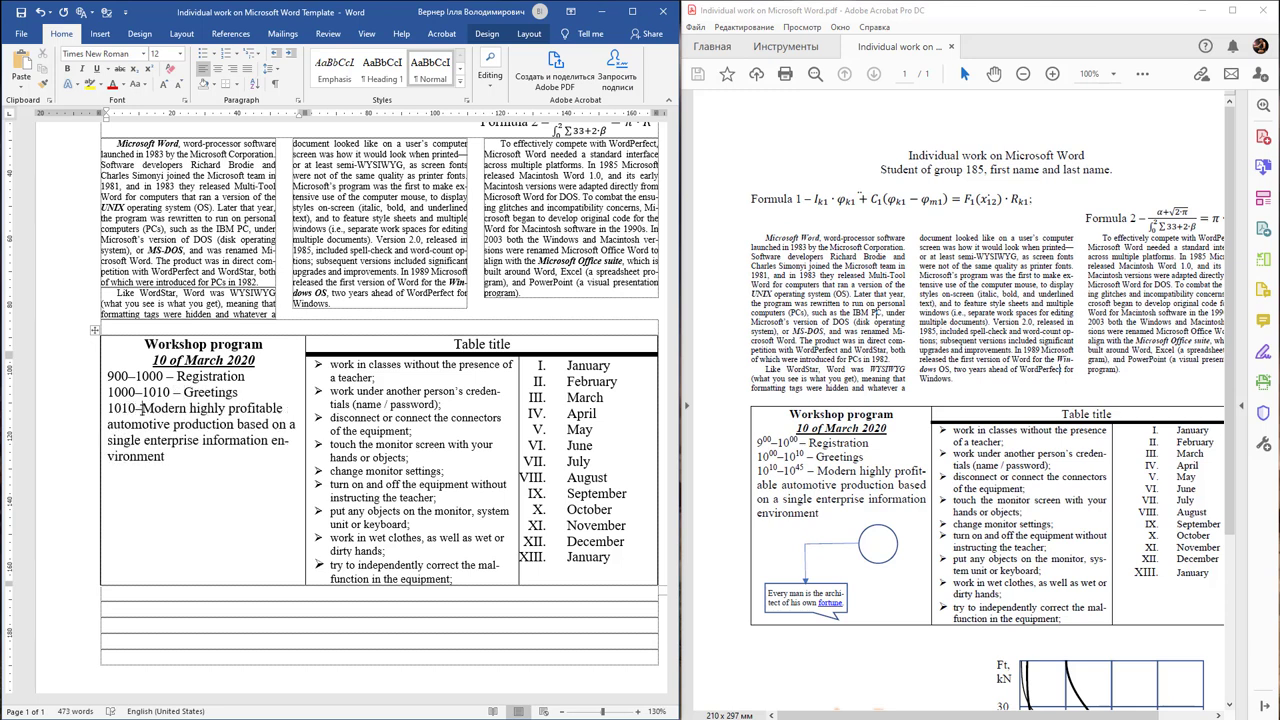
text(1045 –)
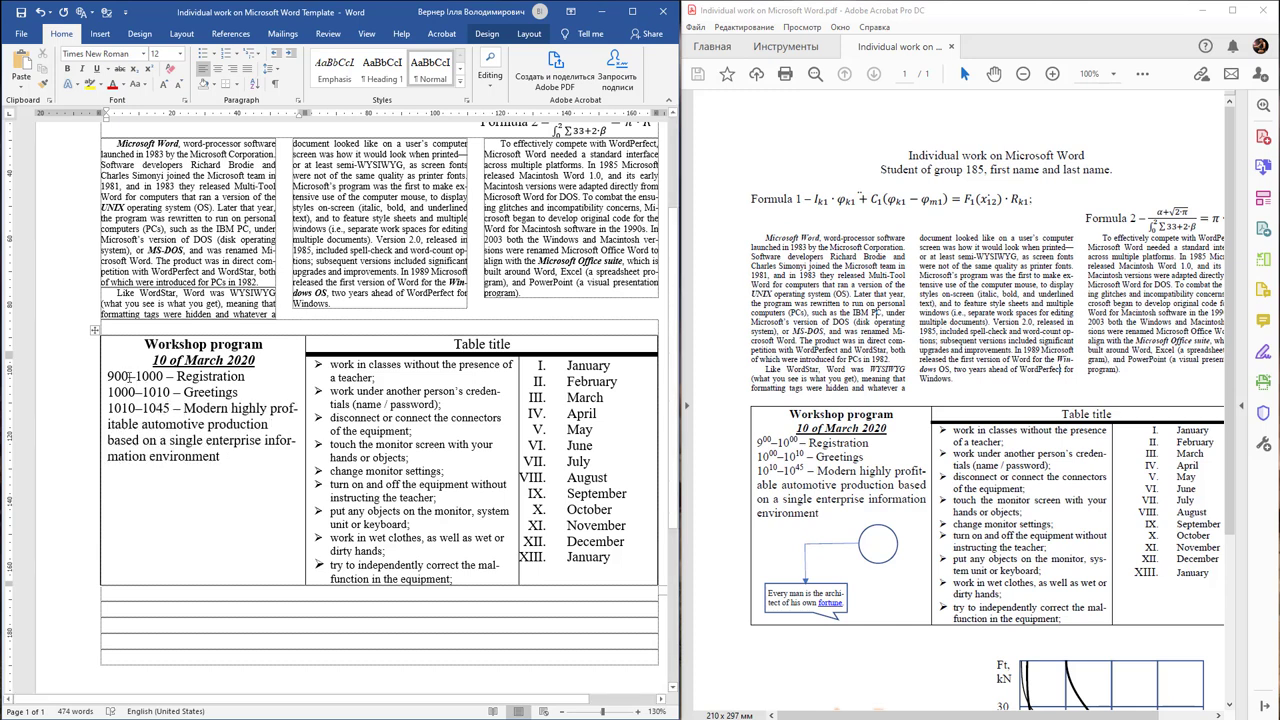
drag(128, 376, 115, 376)
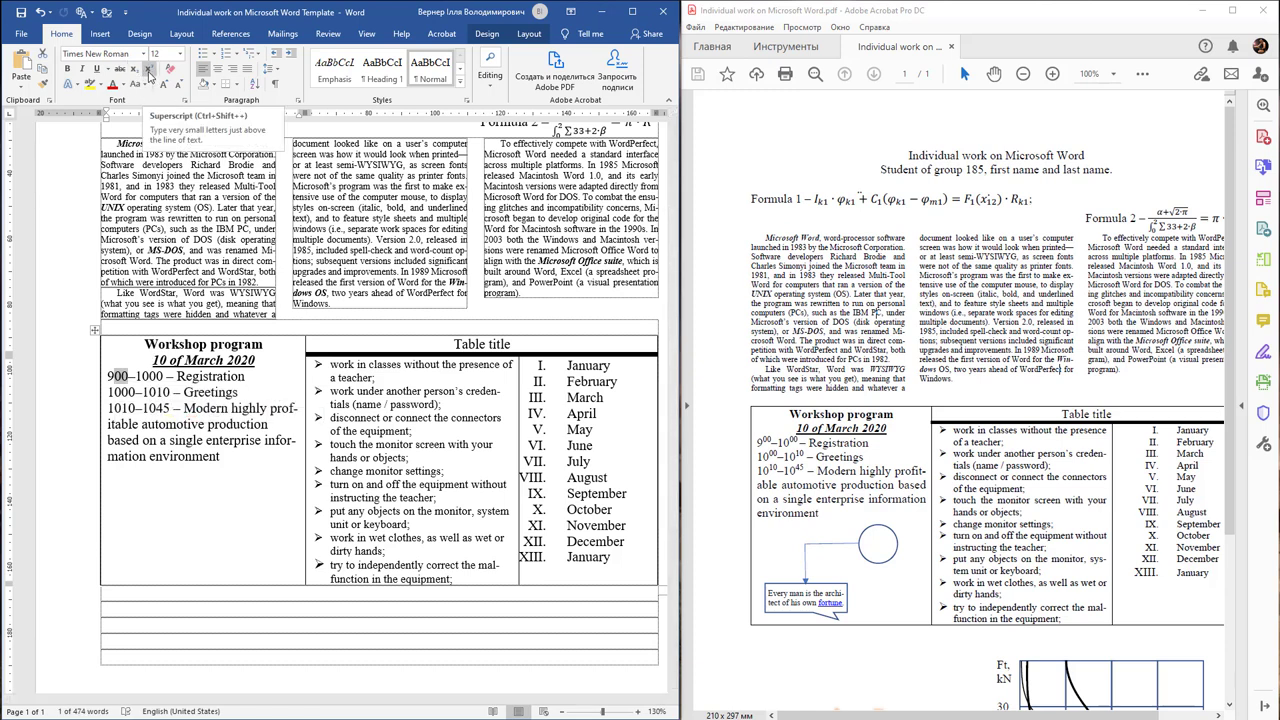
- Superscript the 00 minutes of 900 and 1000 and the trailing 10 of 1010
click(148, 72)
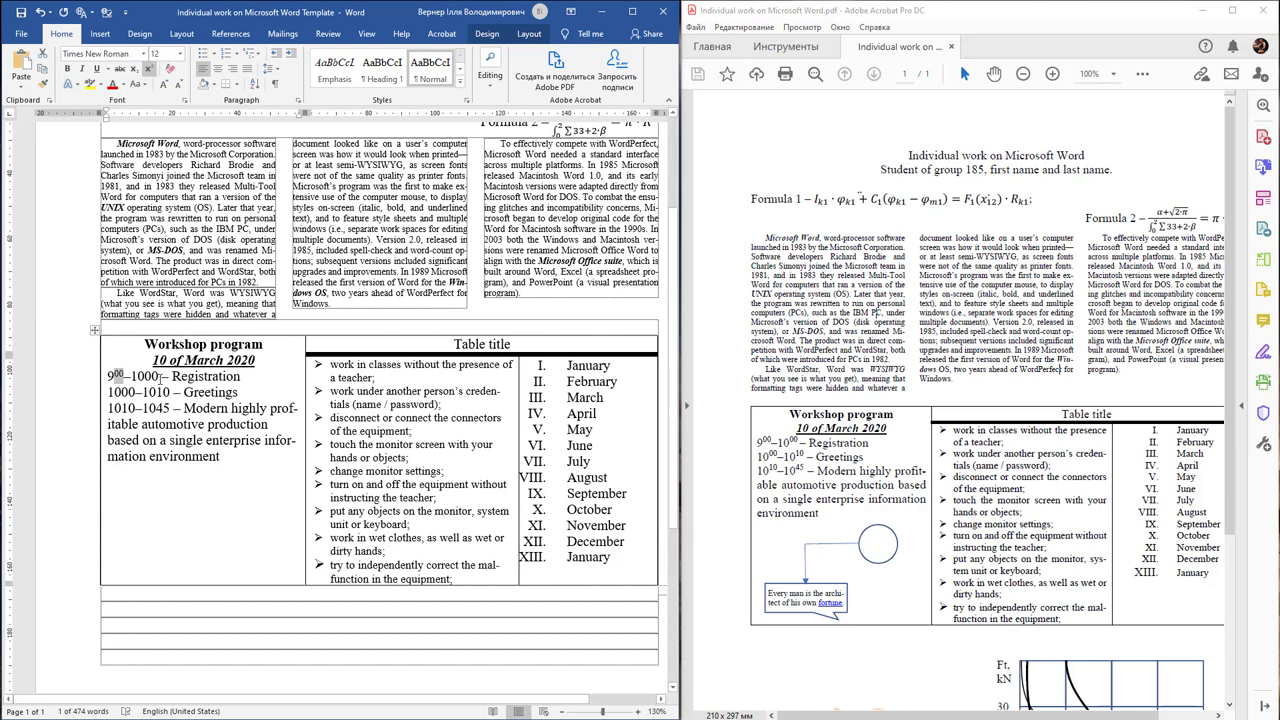
drag(160, 376, 146, 376)
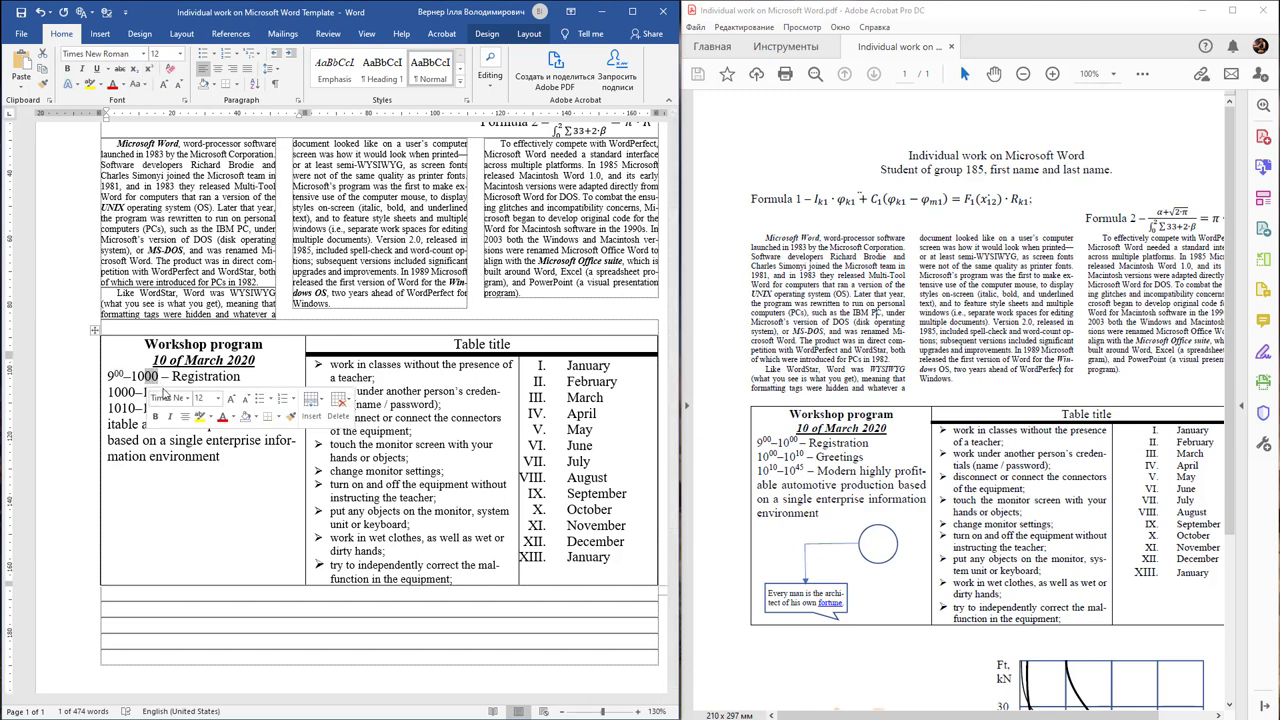
key(ctrl+shift+equal)
drag(174, 392, 164, 393)
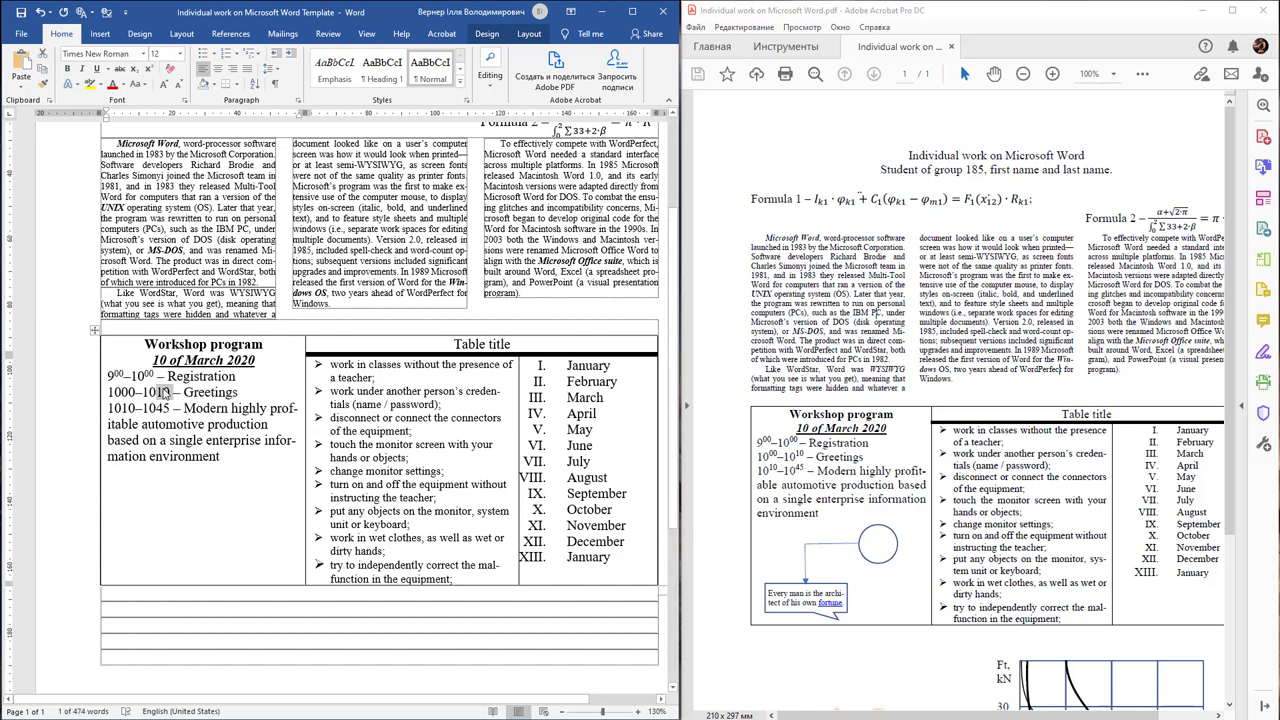
key(ctrl+shift+equal)
click(164, 393)
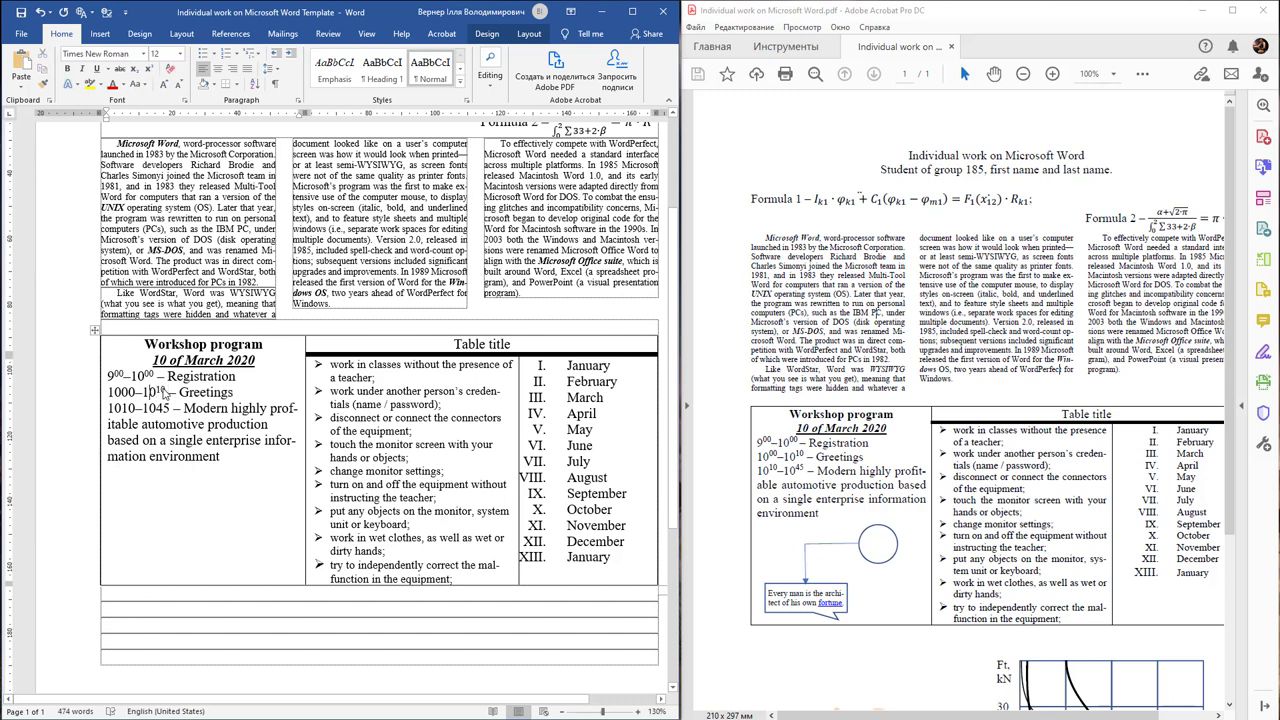
key(ctrl+shift+Left)
key(shift+Right)
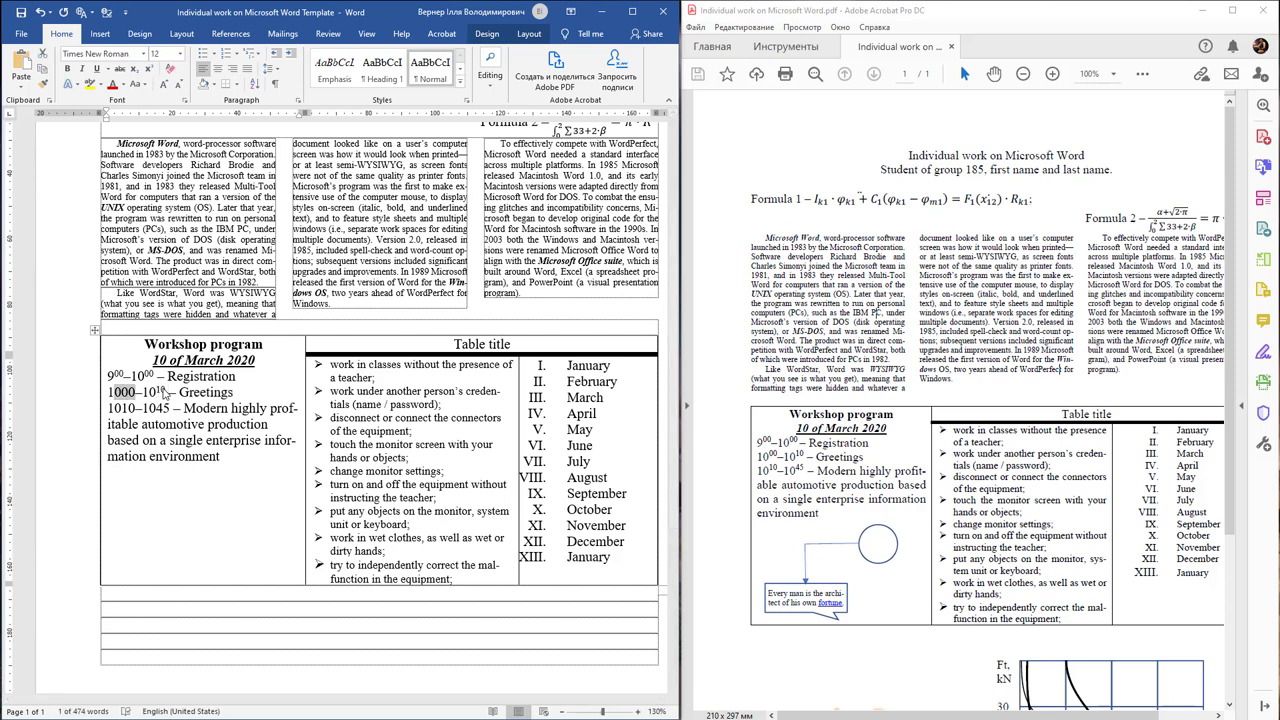
key(shift+Right)
key(ctrl+shift+equal)
- Superscript the remaining 10 of 1010 and the 45 of 1045 on the production line
key(Left)
key(Down)
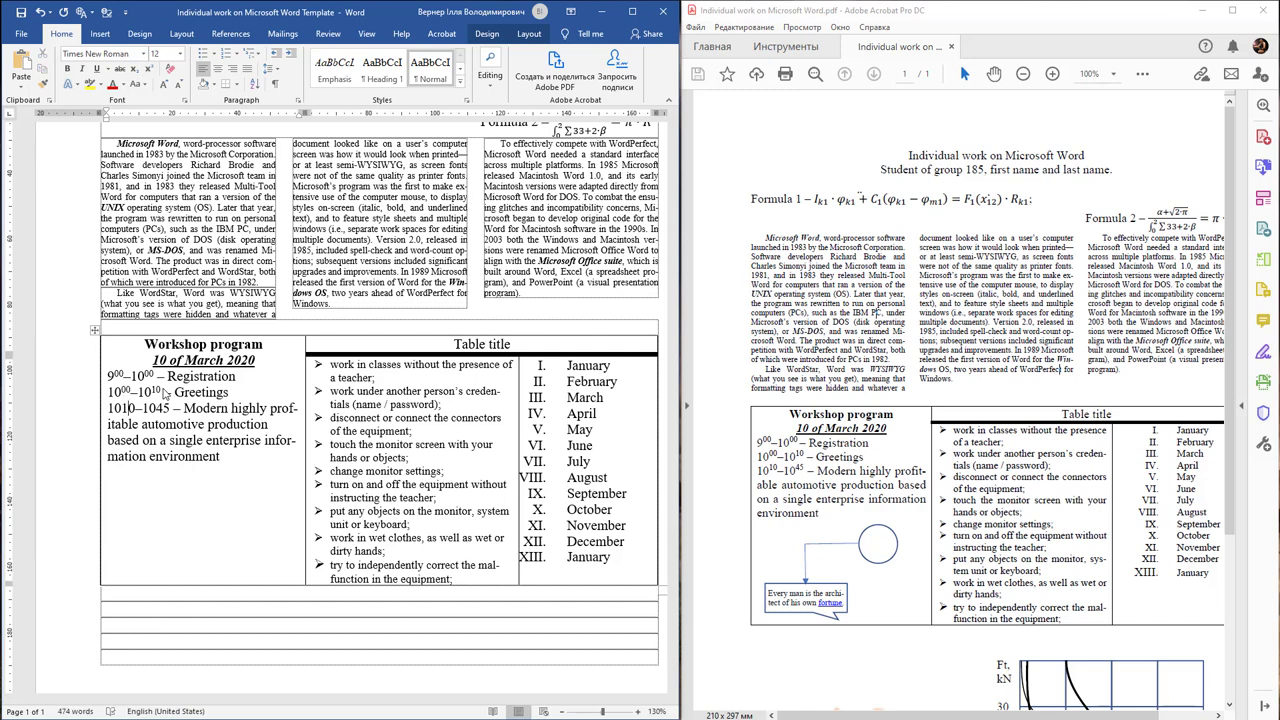
key(shift+Right)
key(shift+Right)
key(ctrl+shift+equal)
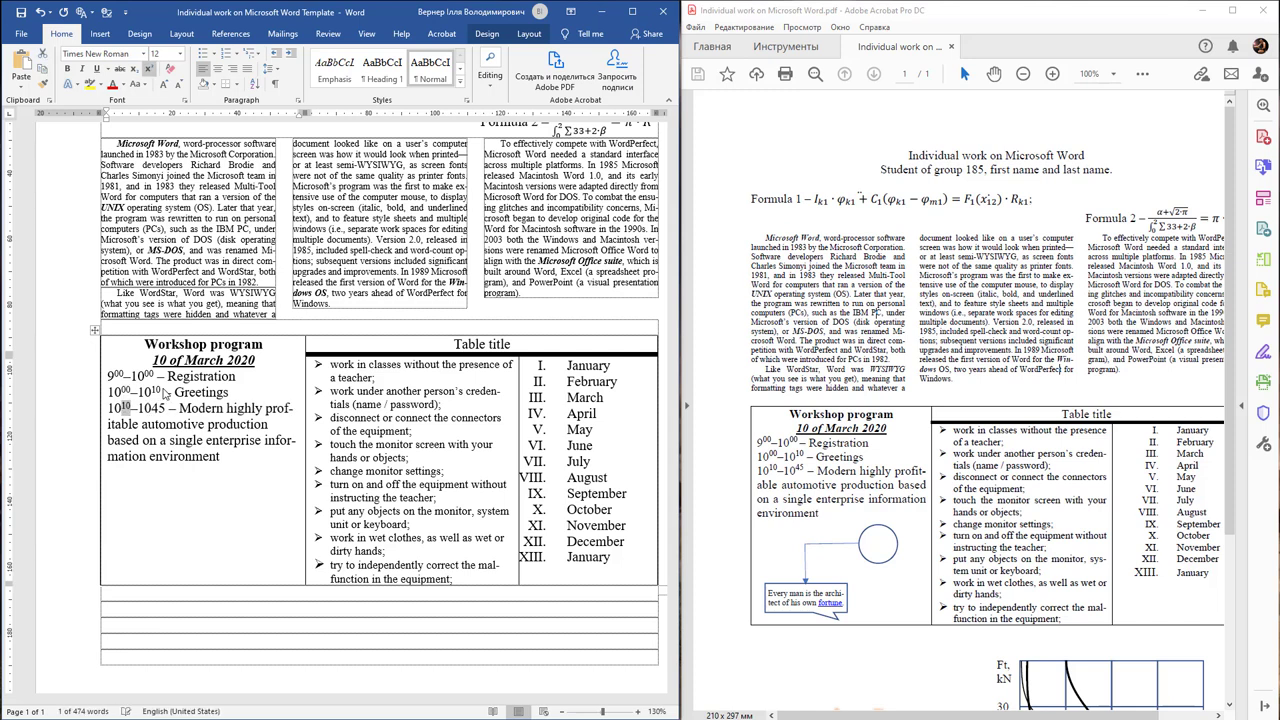
click(164, 393)
key(Down)
key(shift+Left)
key(shift+Left)
key(ctrl+shift+equal)
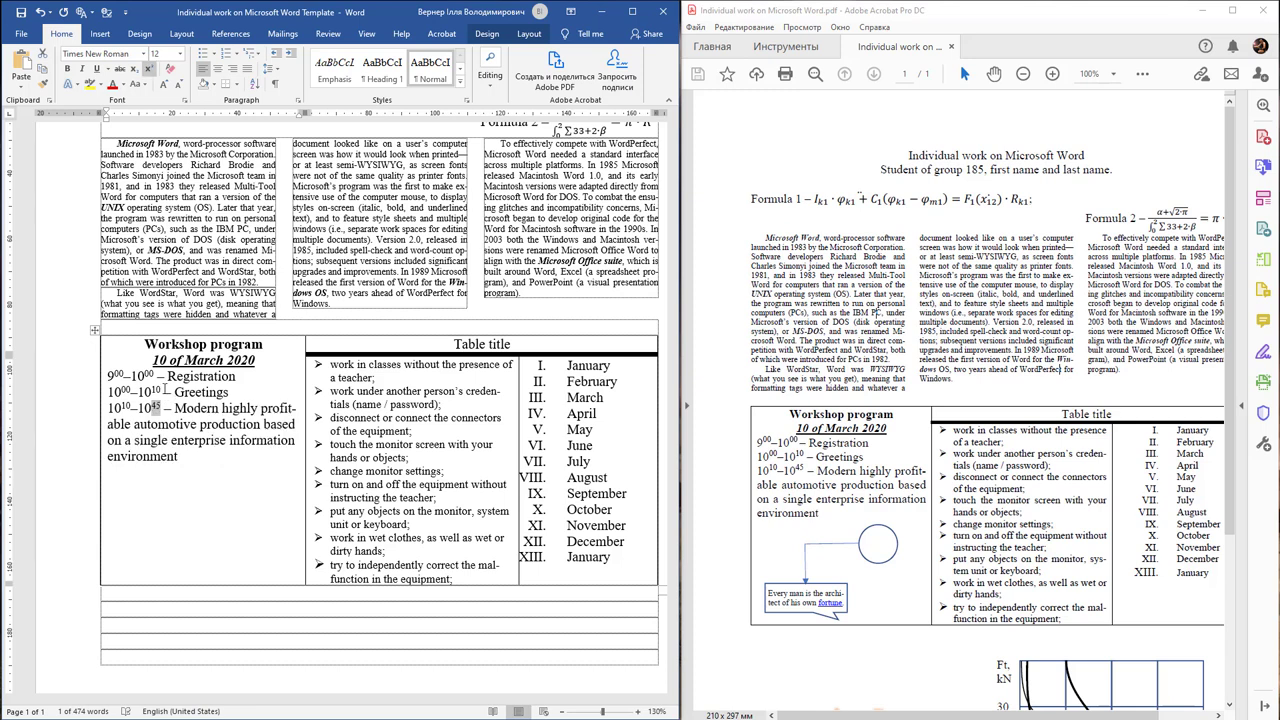
click(210, 480)
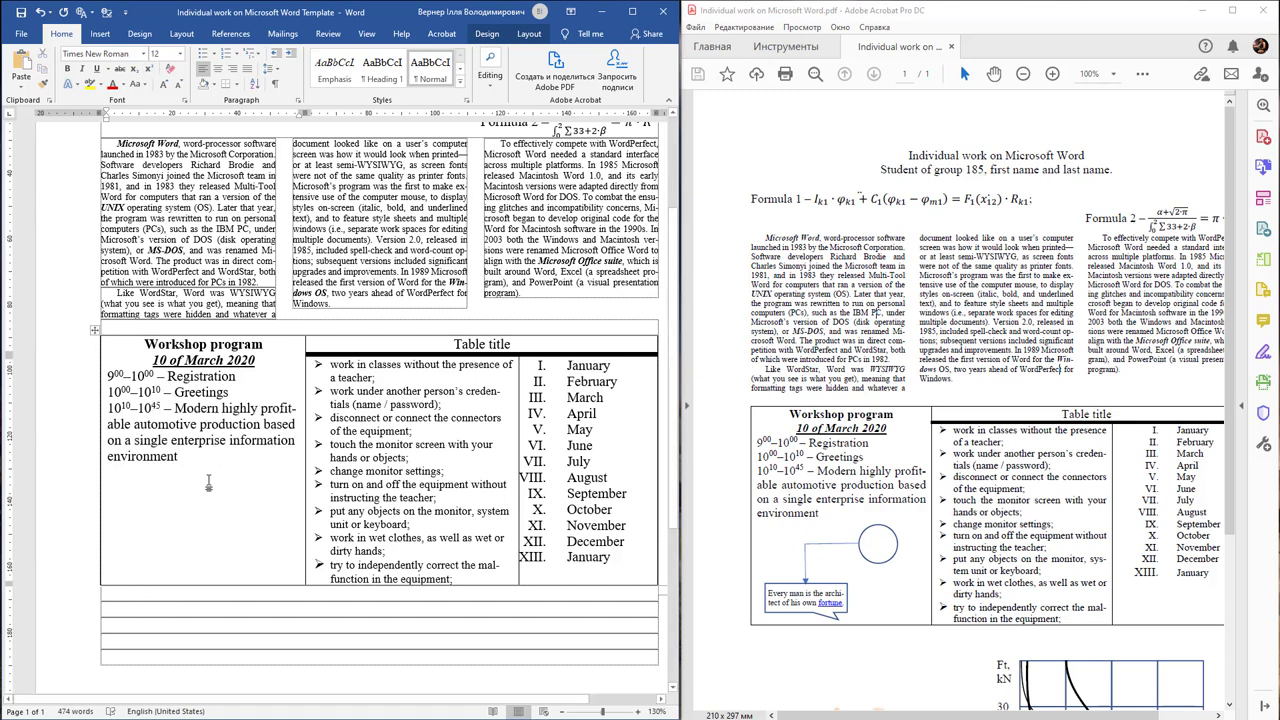
- Draw an oval circle below the workshop program text
scroll(444, 442, down, 3)
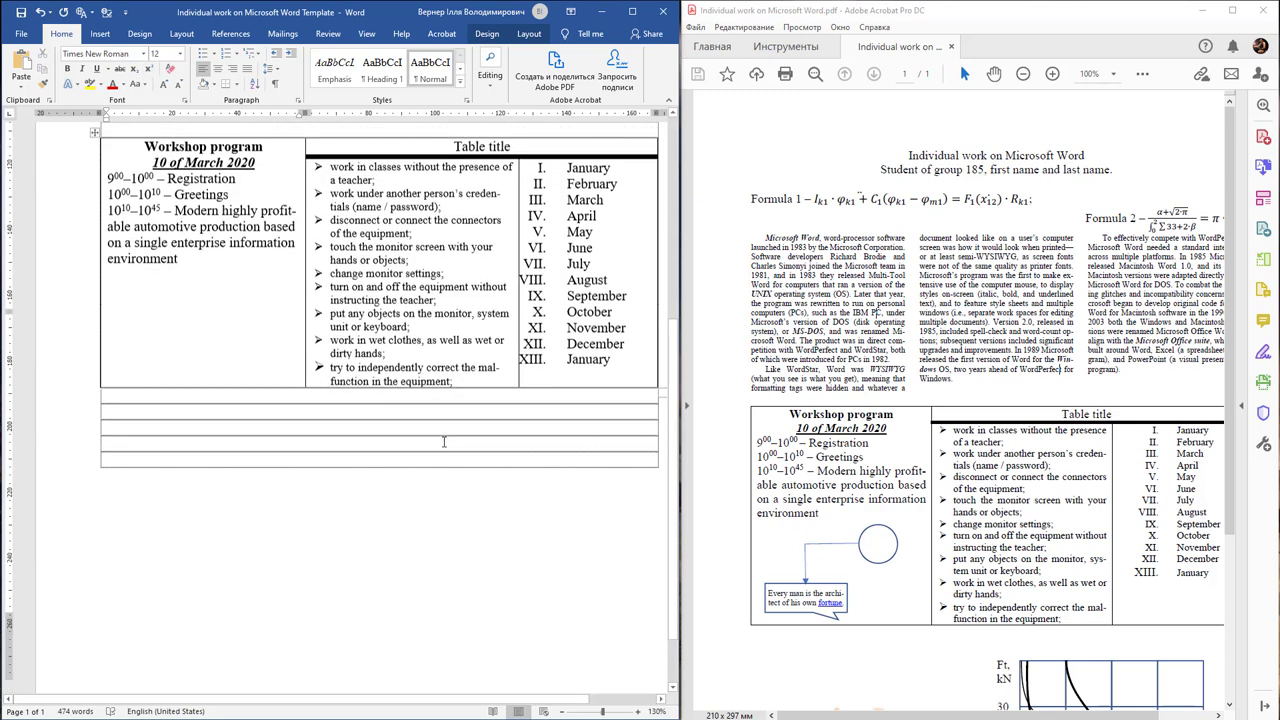
scroll(444, 442, up, 3)
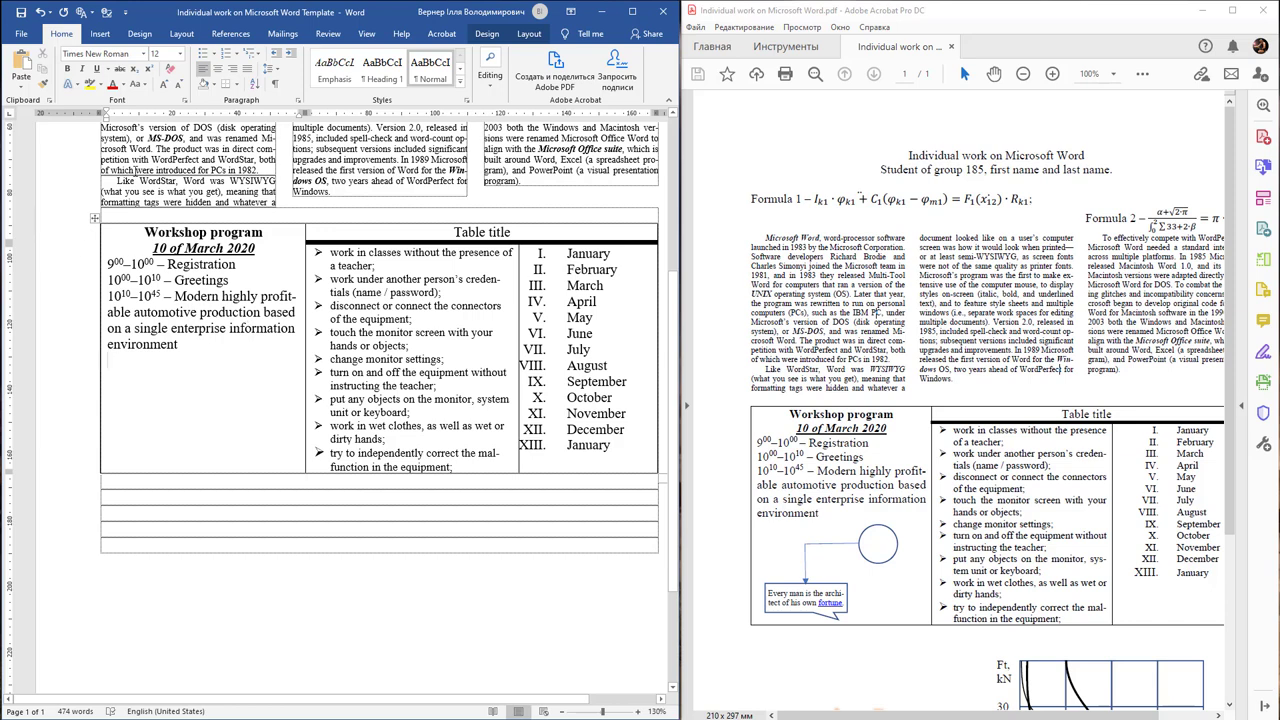
click(107, 36)
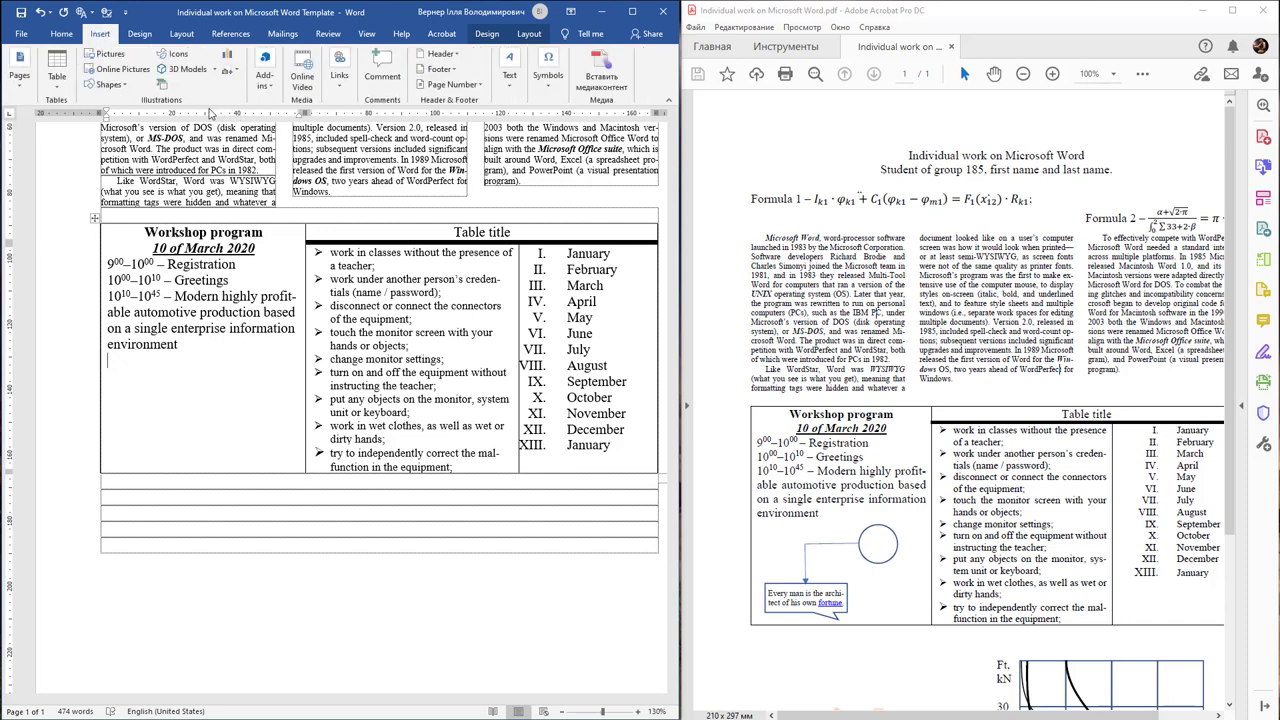
click(127, 87)
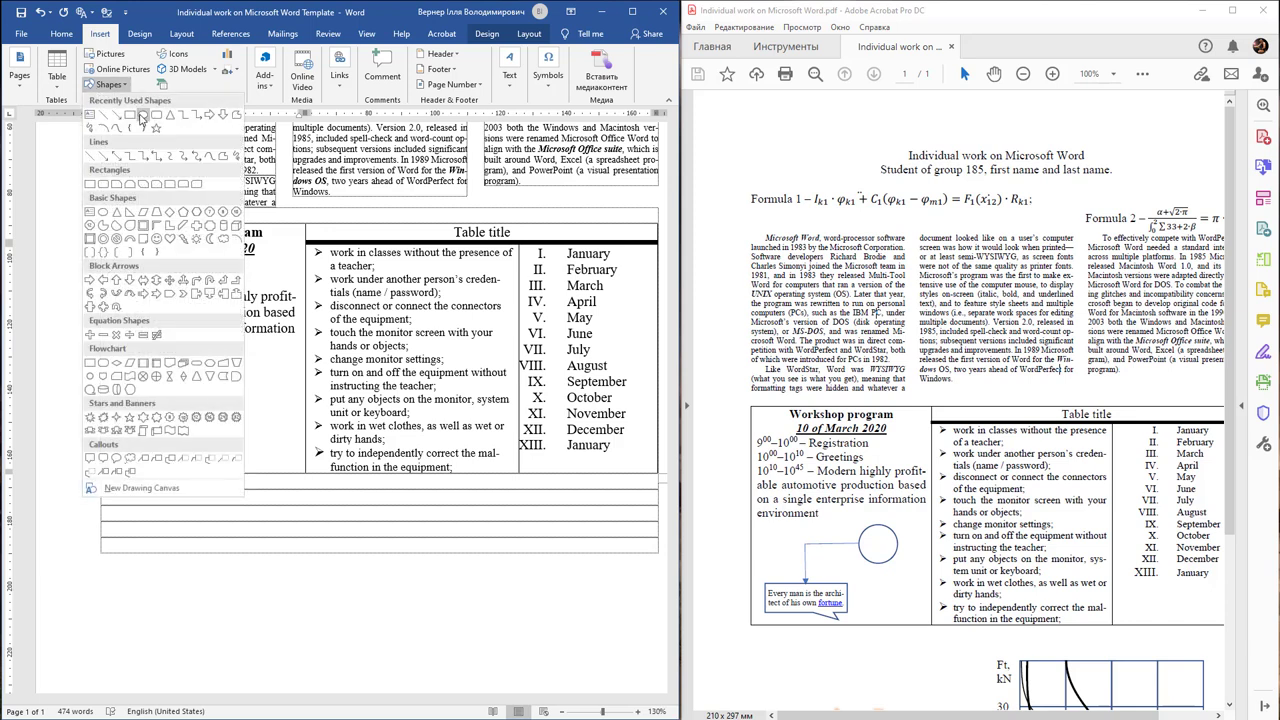
click(143, 117)
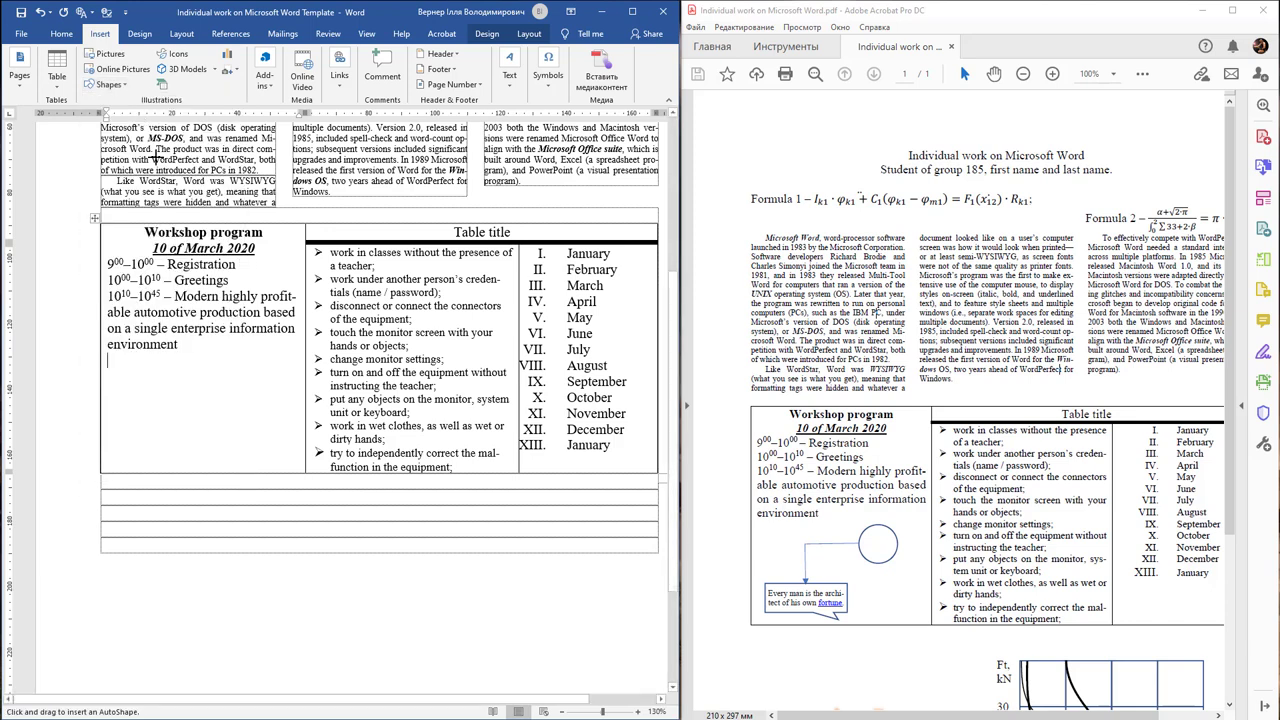
drag(215, 367, 273, 419)
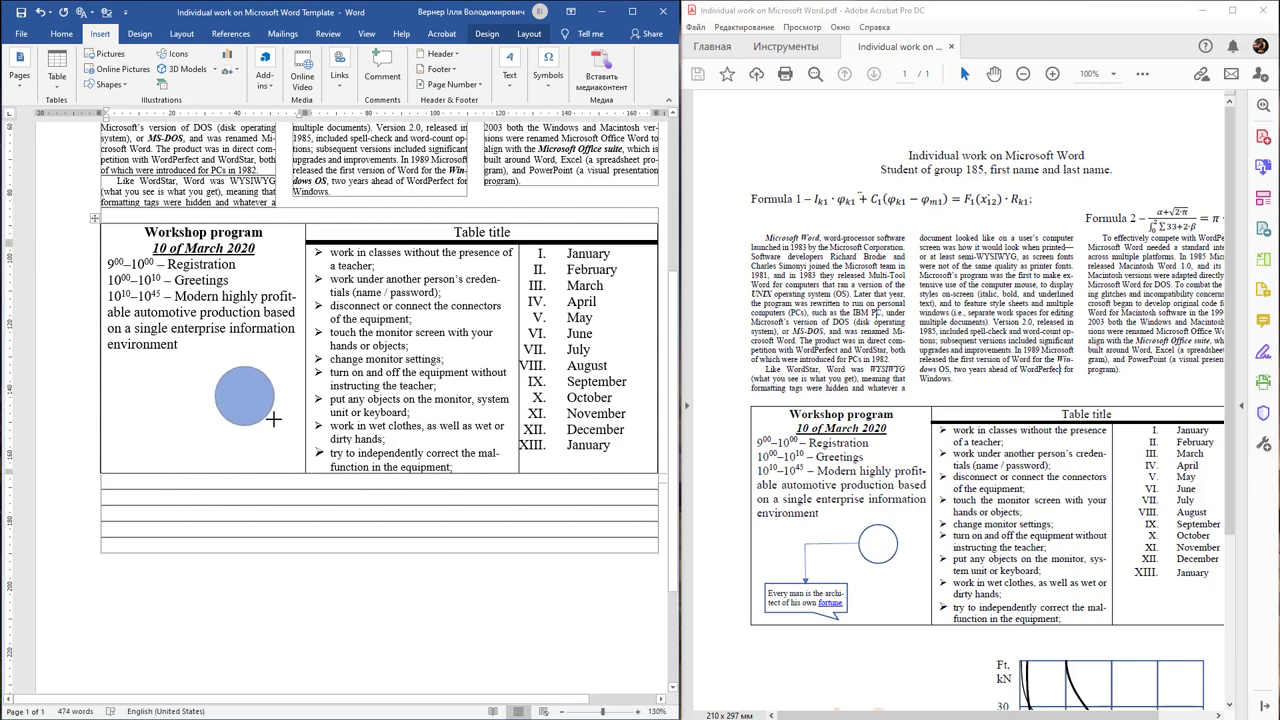
drag(273, 419, 255, 369)
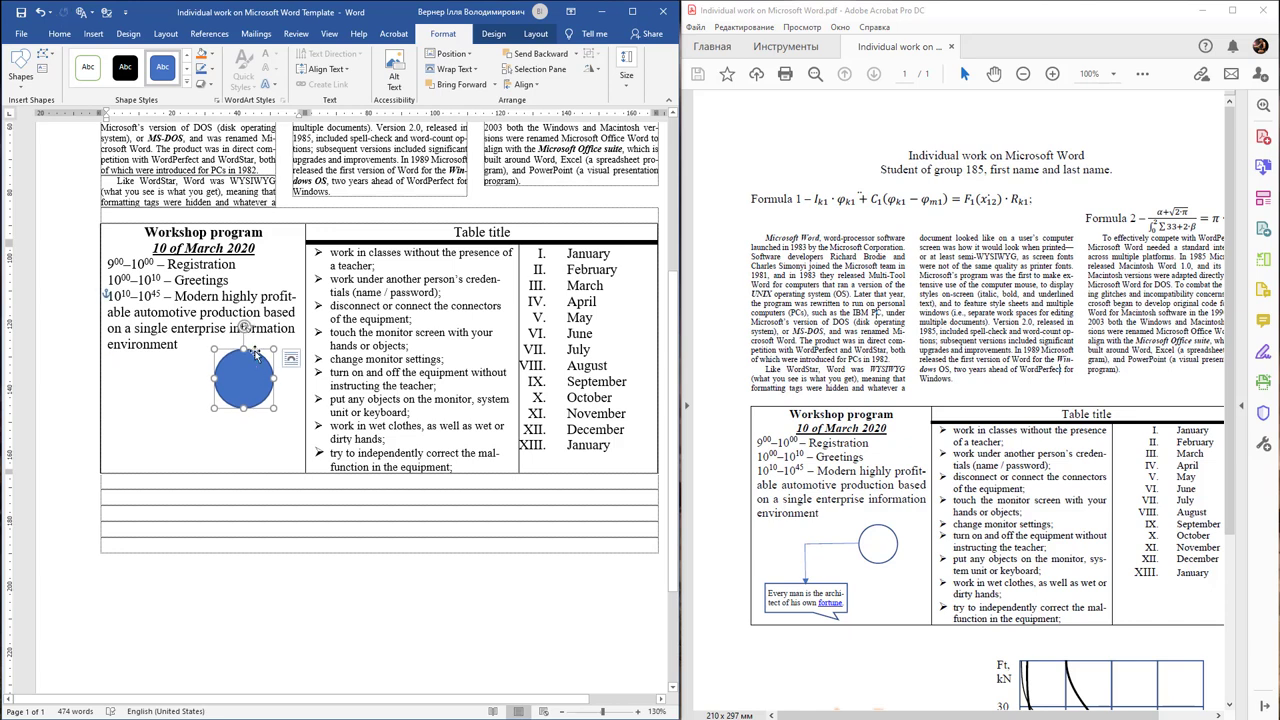
- Set the circle's fill to No Fill so only its outline shows
click(213, 56)
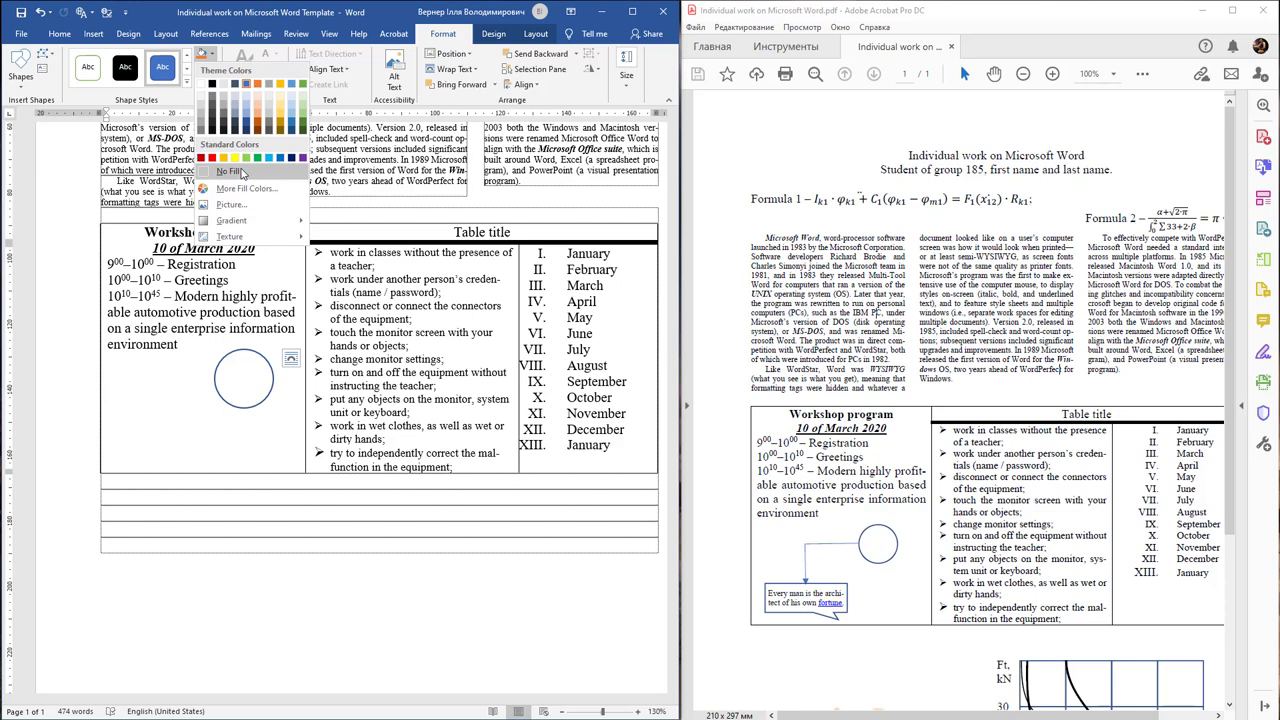
click(241, 173)
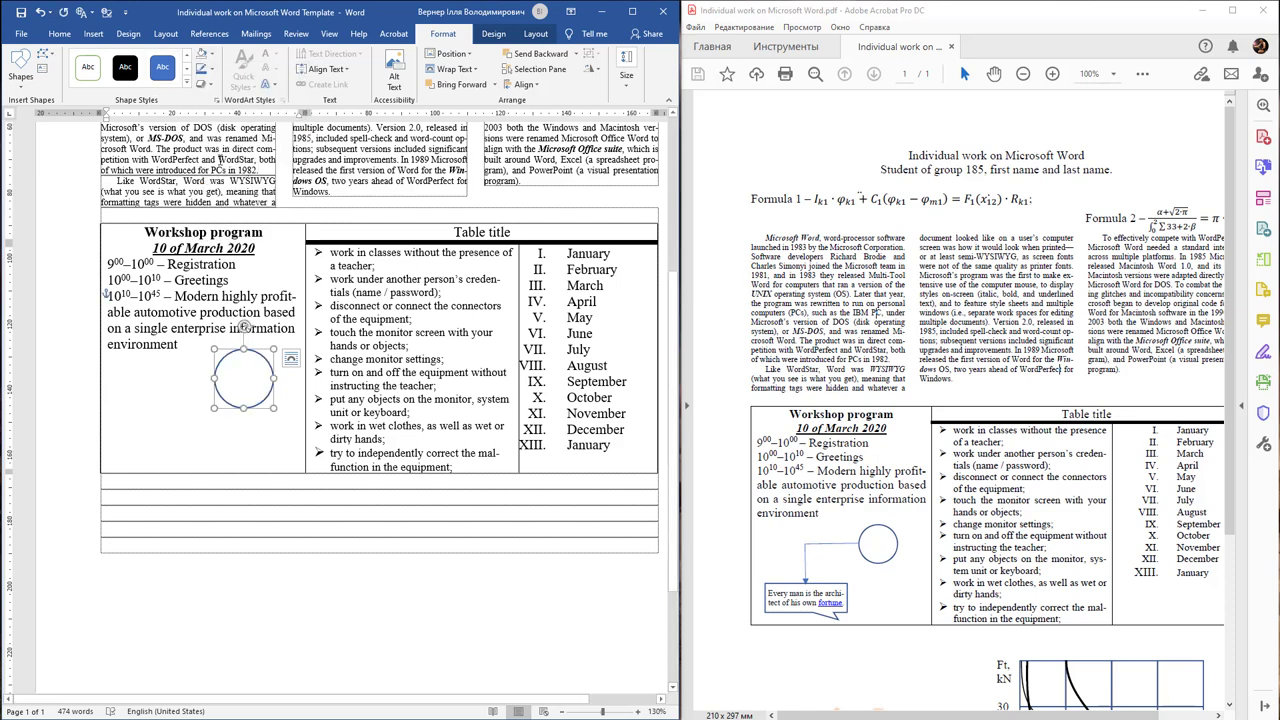
click(186, 90)
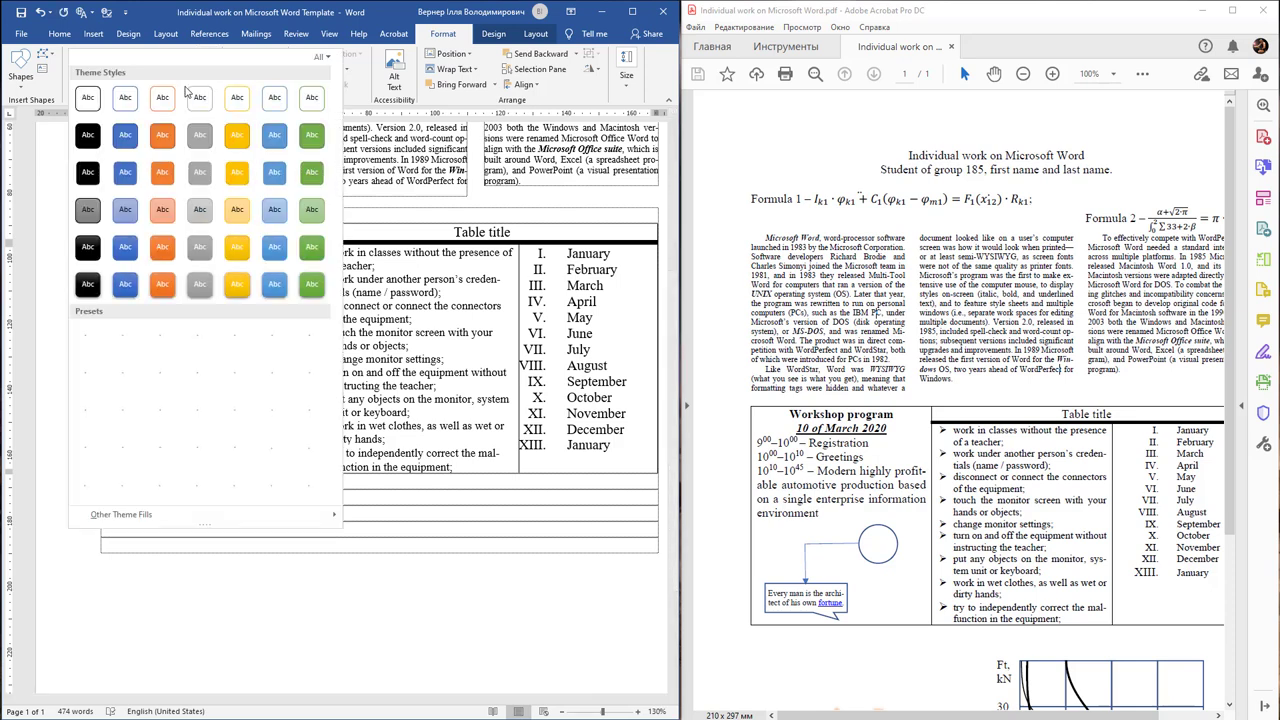
key(Escape)
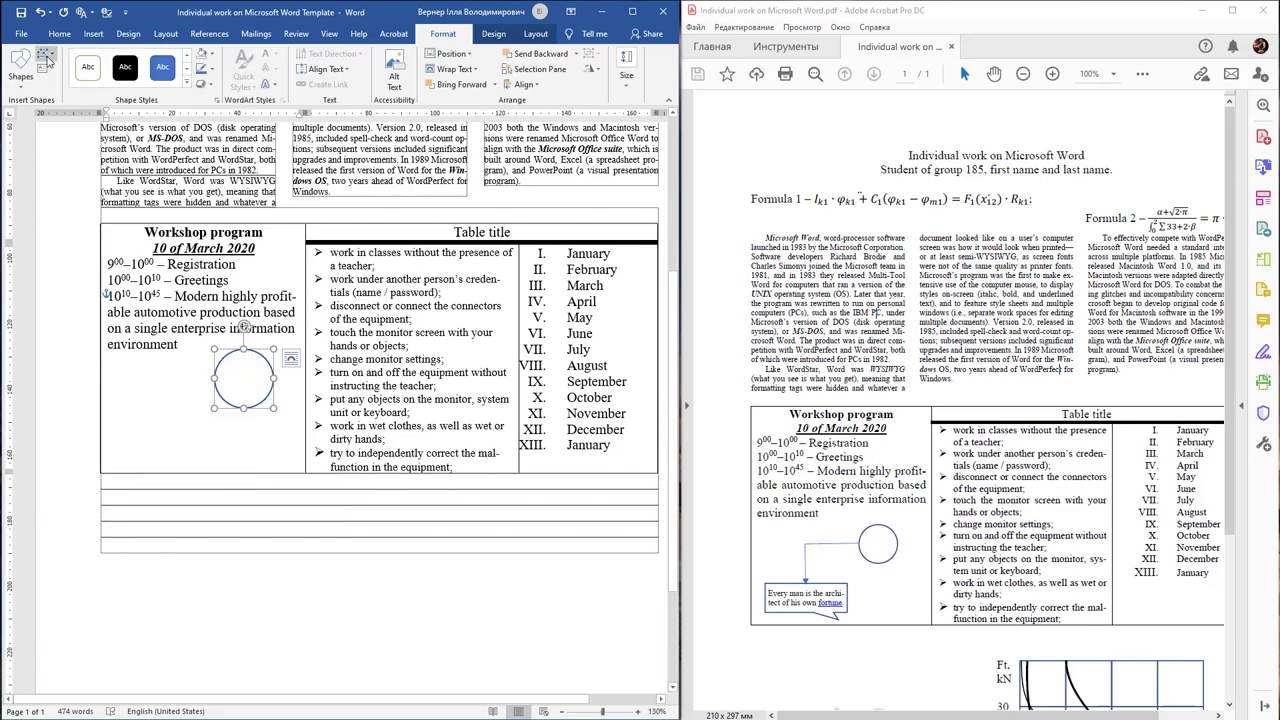
click(24, 80)
- Draw a line left from the circle, then a line down from its end
click(28, 114)
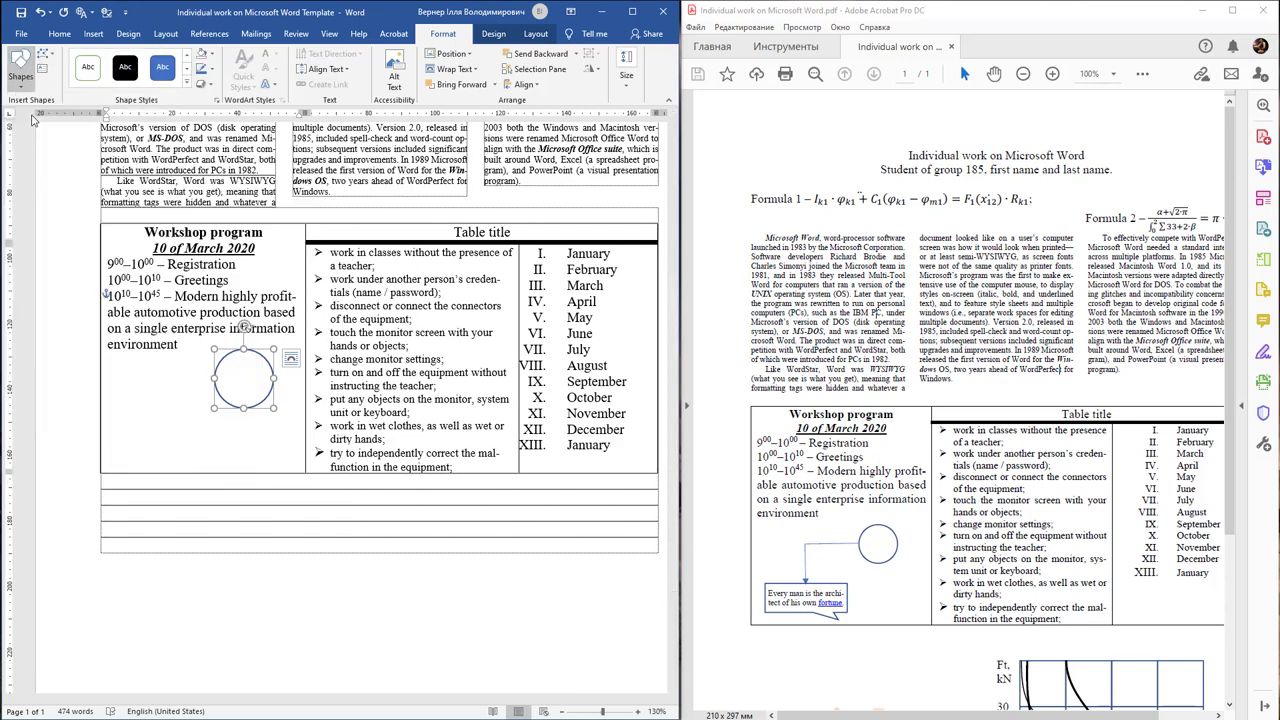
drag(212, 378, 149, 378)
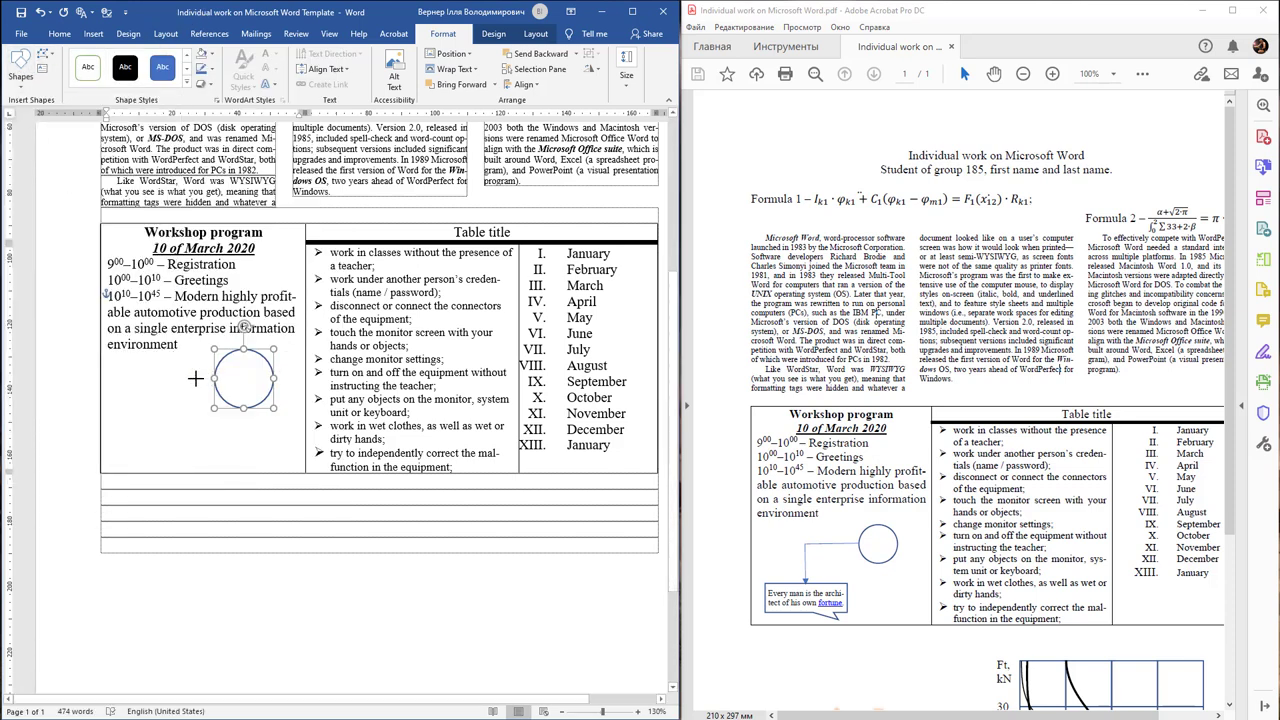
click(20, 66)
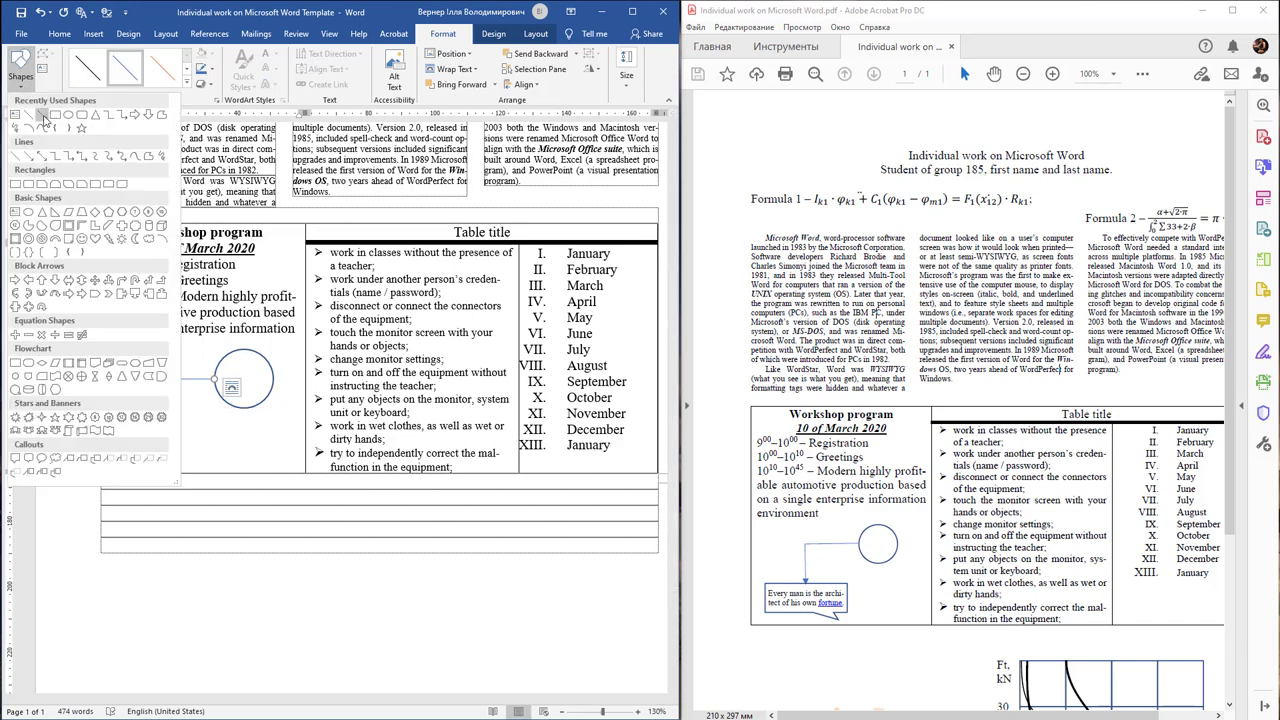
click(43, 115)
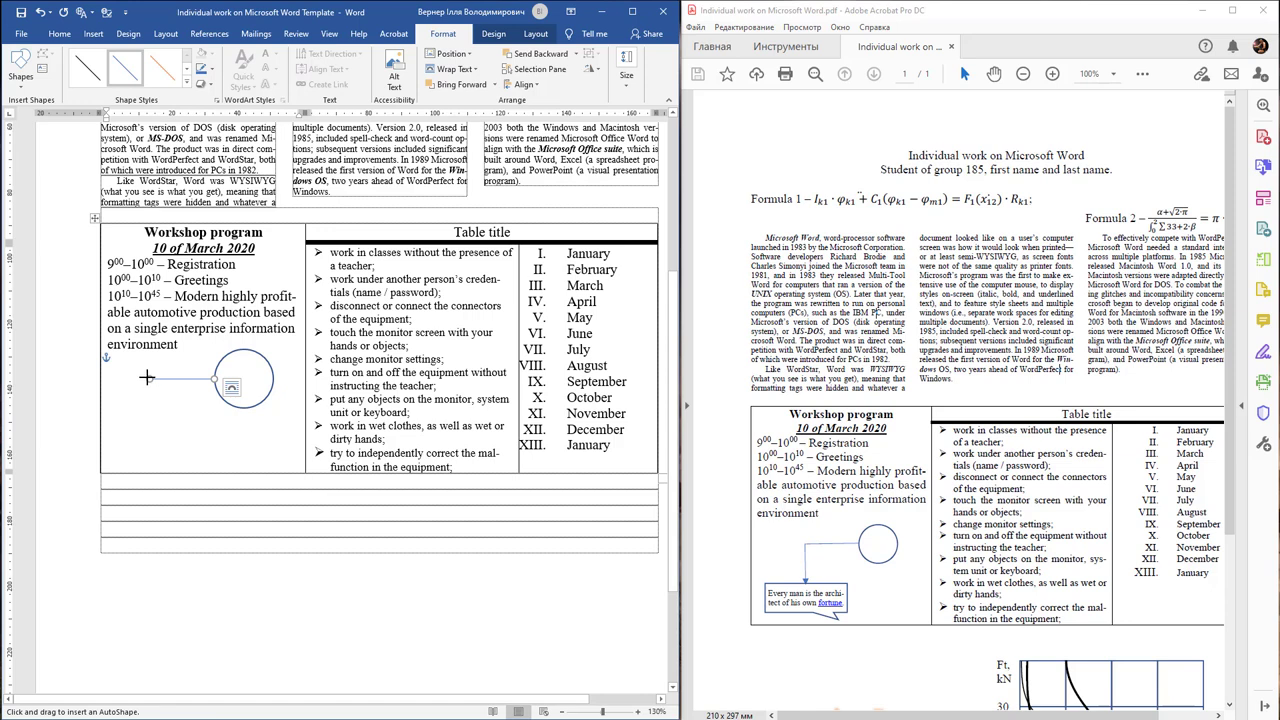
drag(147, 378, 148, 430)
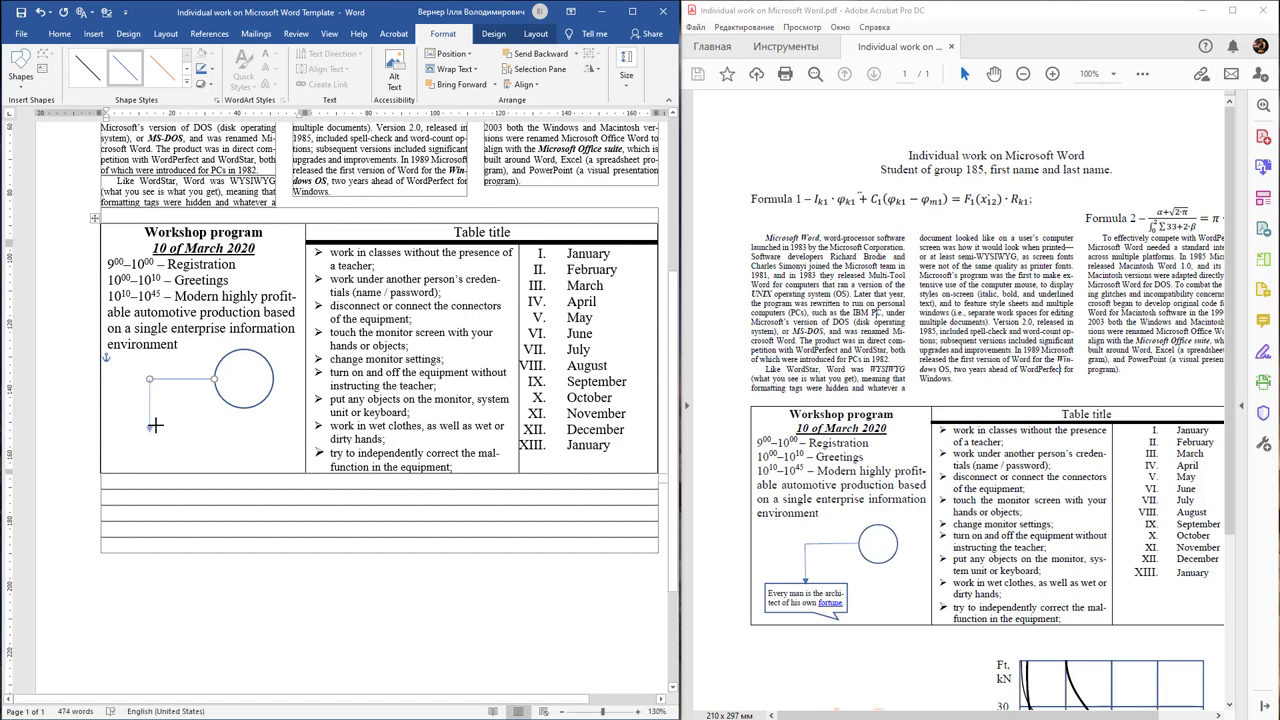
drag(148, 430, 149, 431)
- Draw a Speech Bubble: Rectangle callout under the line and give it a white outlined style
click(20, 62)
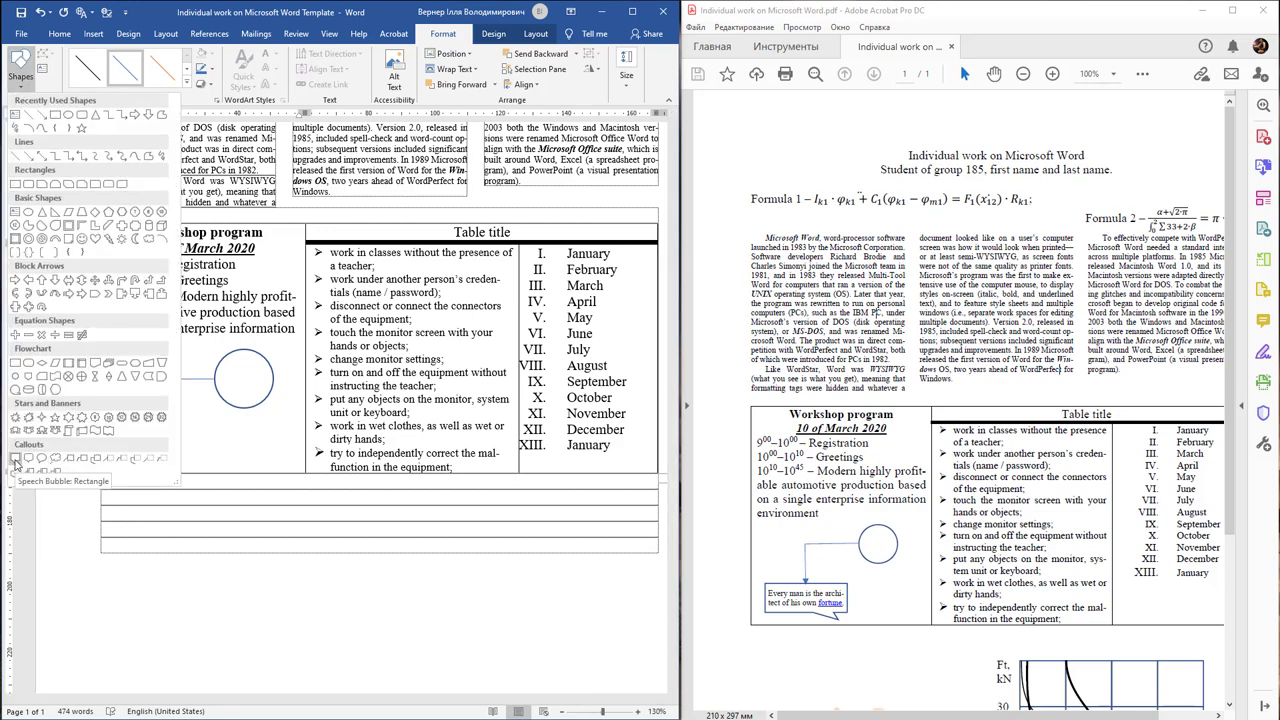
click(16, 462)
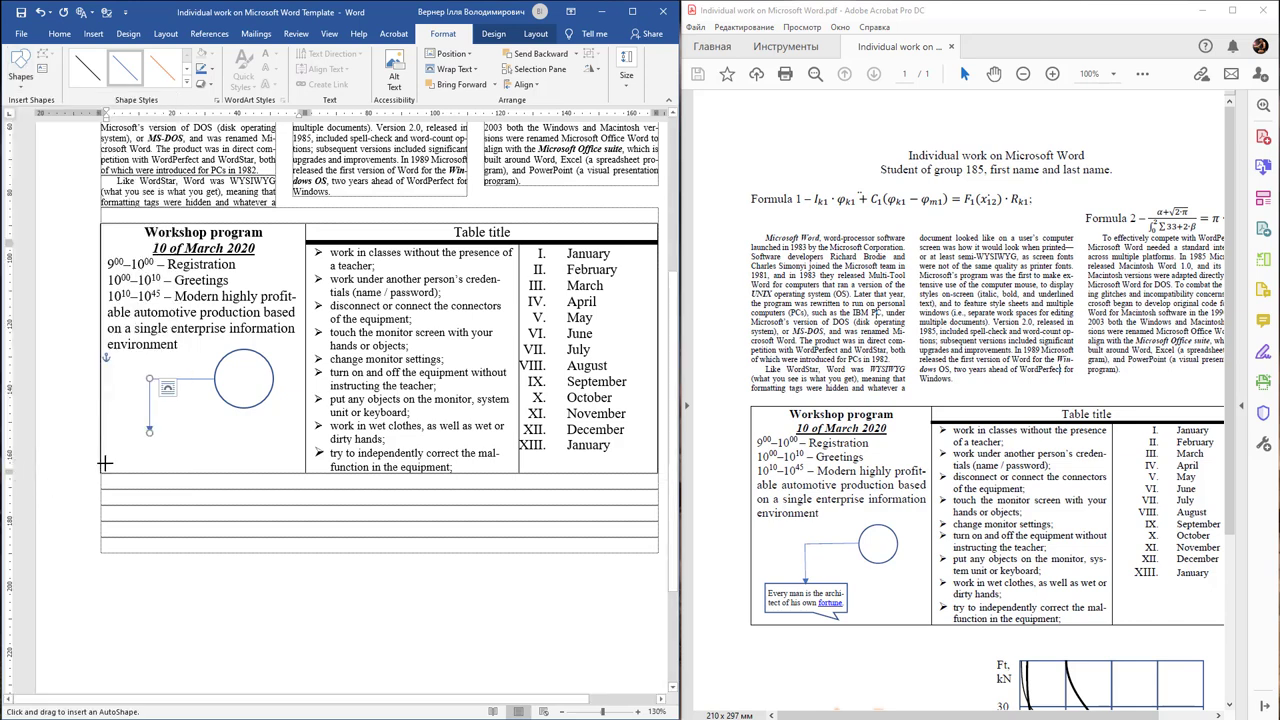
drag(120, 437, 231, 479)
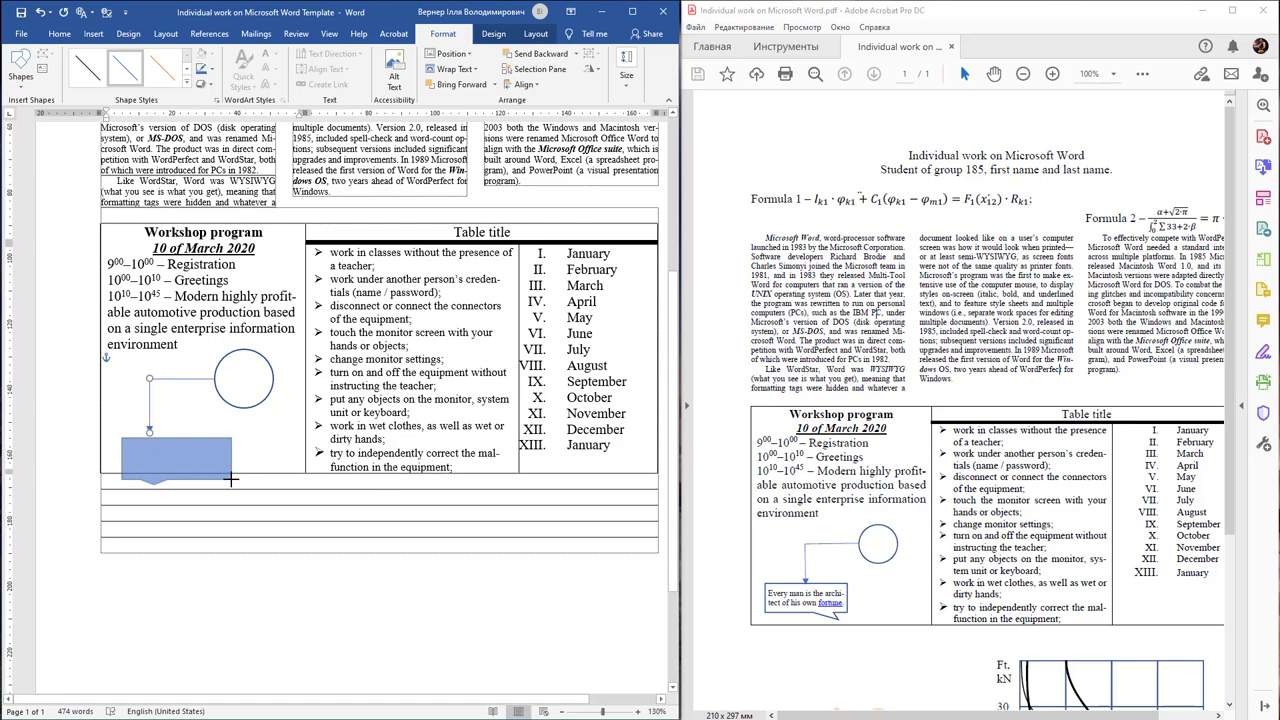
drag(231, 479, 231, 479)
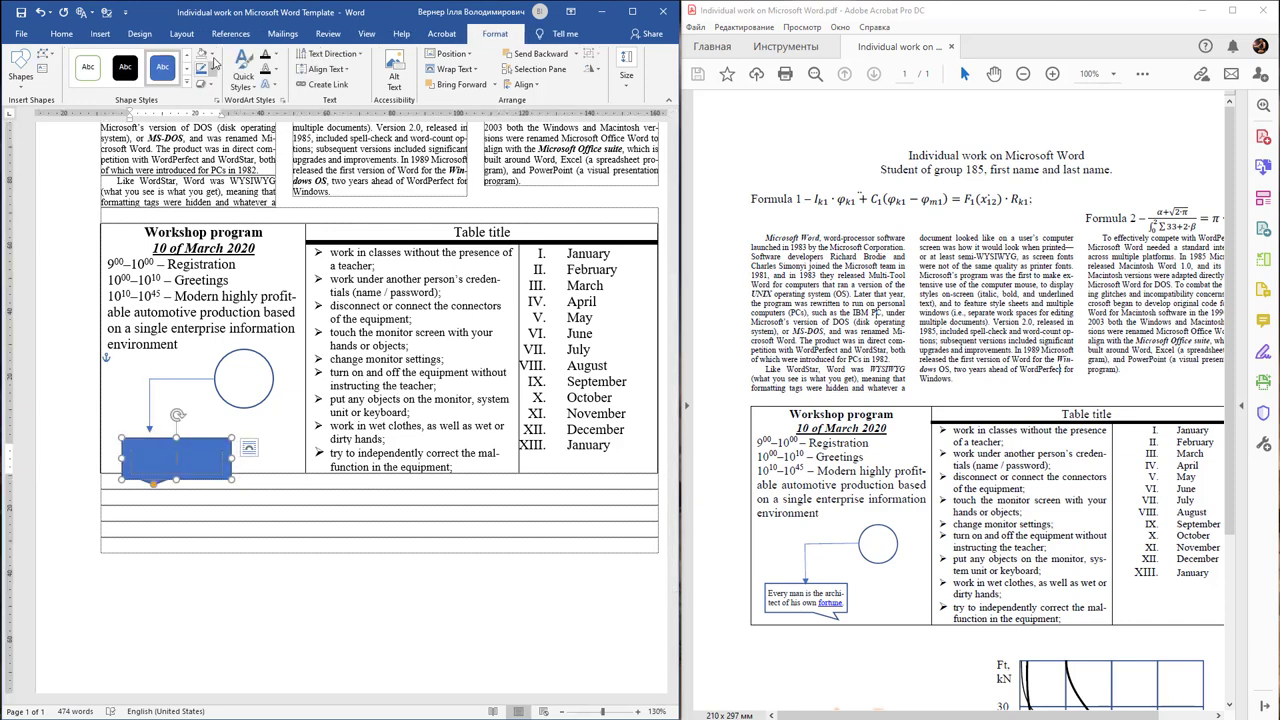
click(210, 53)
click(247, 178)
- Stretch the callout's tail down-right and position the callout just under the line
click(165, 450)
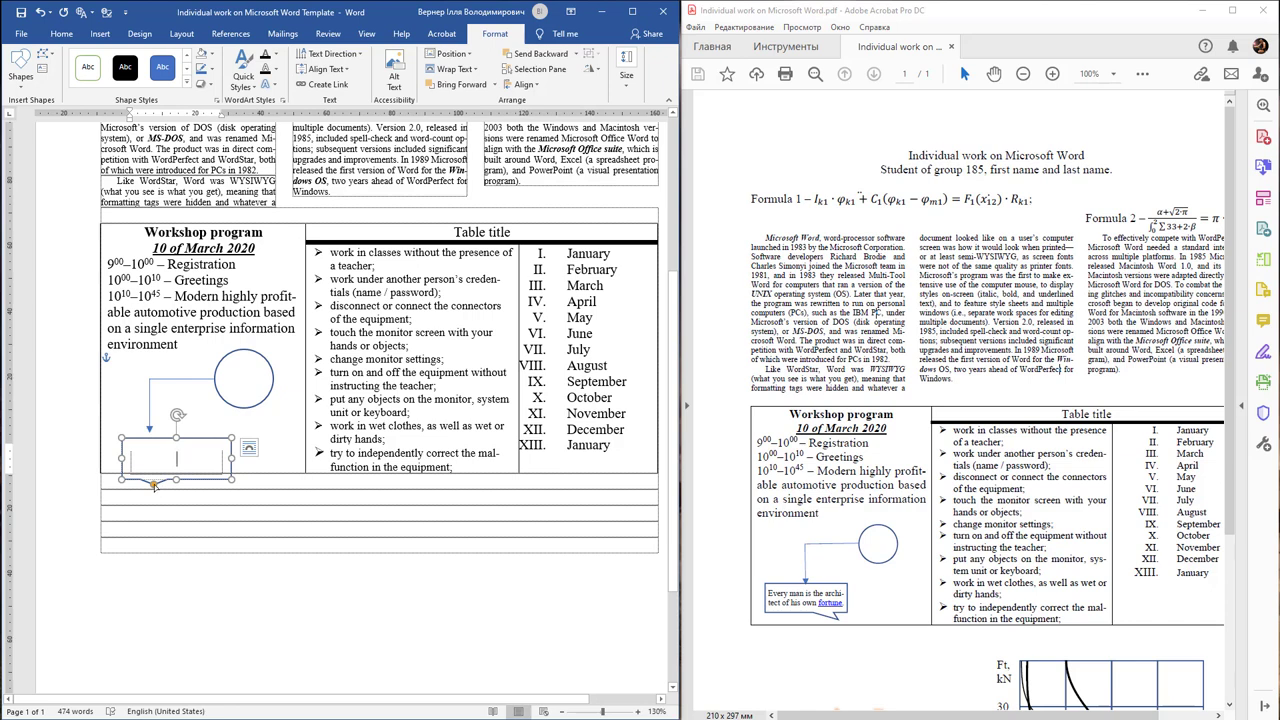
drag(153, 485, 221, 497)
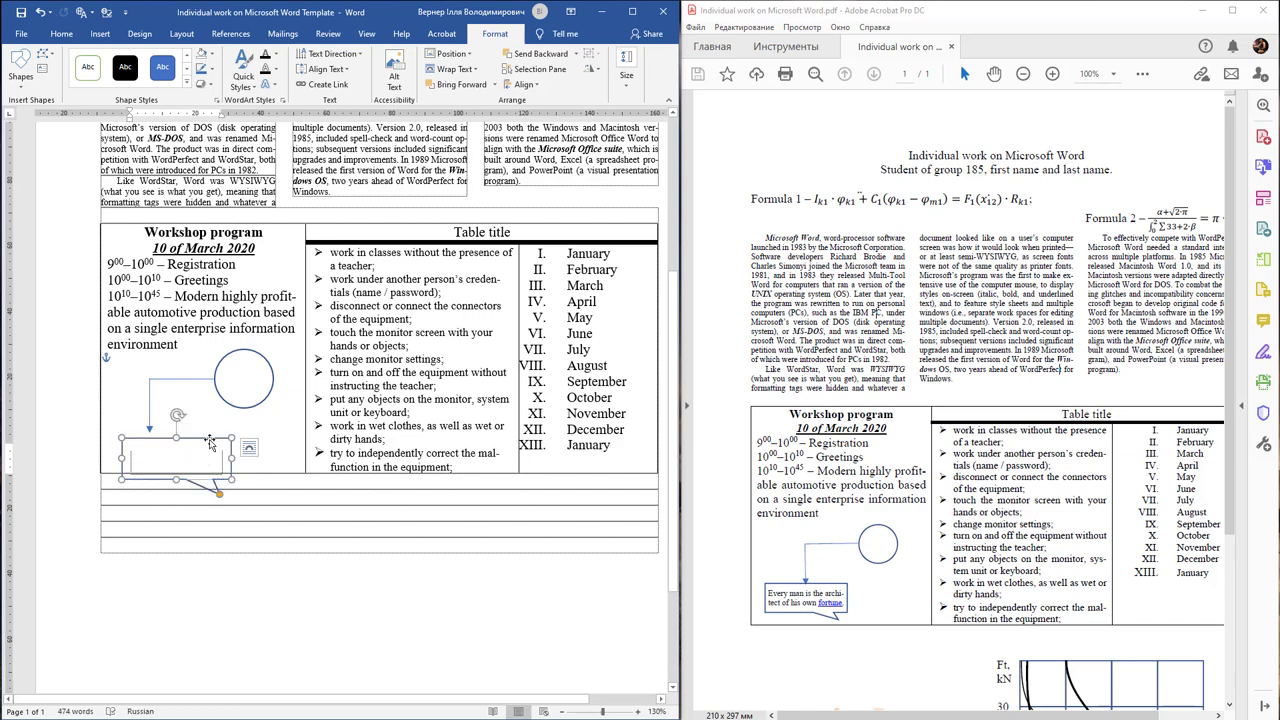
drag(210, 438, 190, 429)
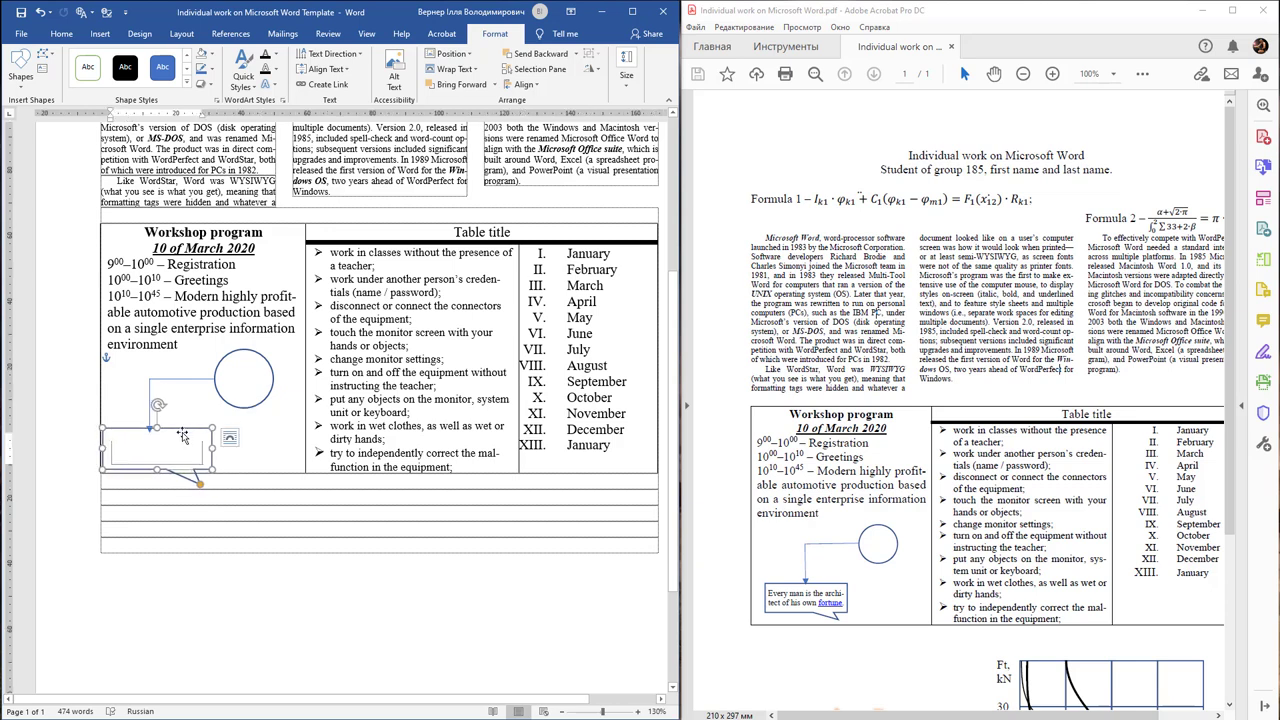
drag(182, 431, 182, 434)
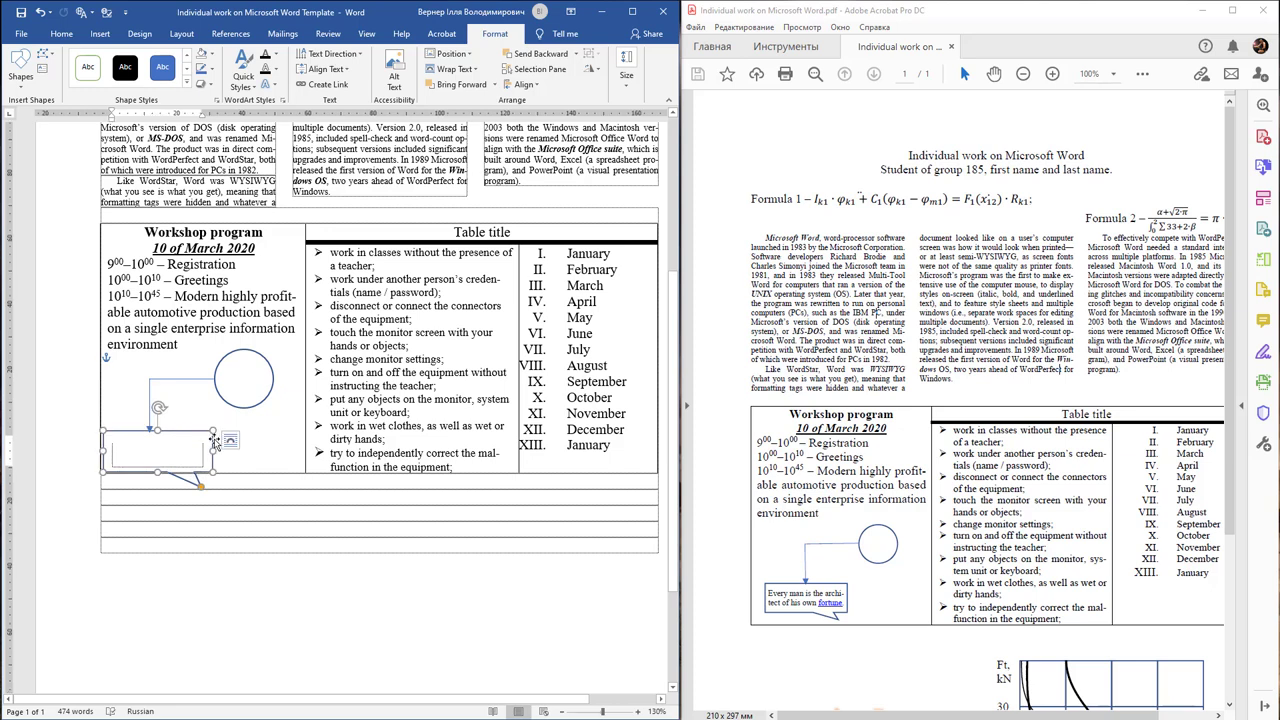
- Set the callout's Left, Right, Top and Bottom text box margins to 0 mm
right_click(214, 440)
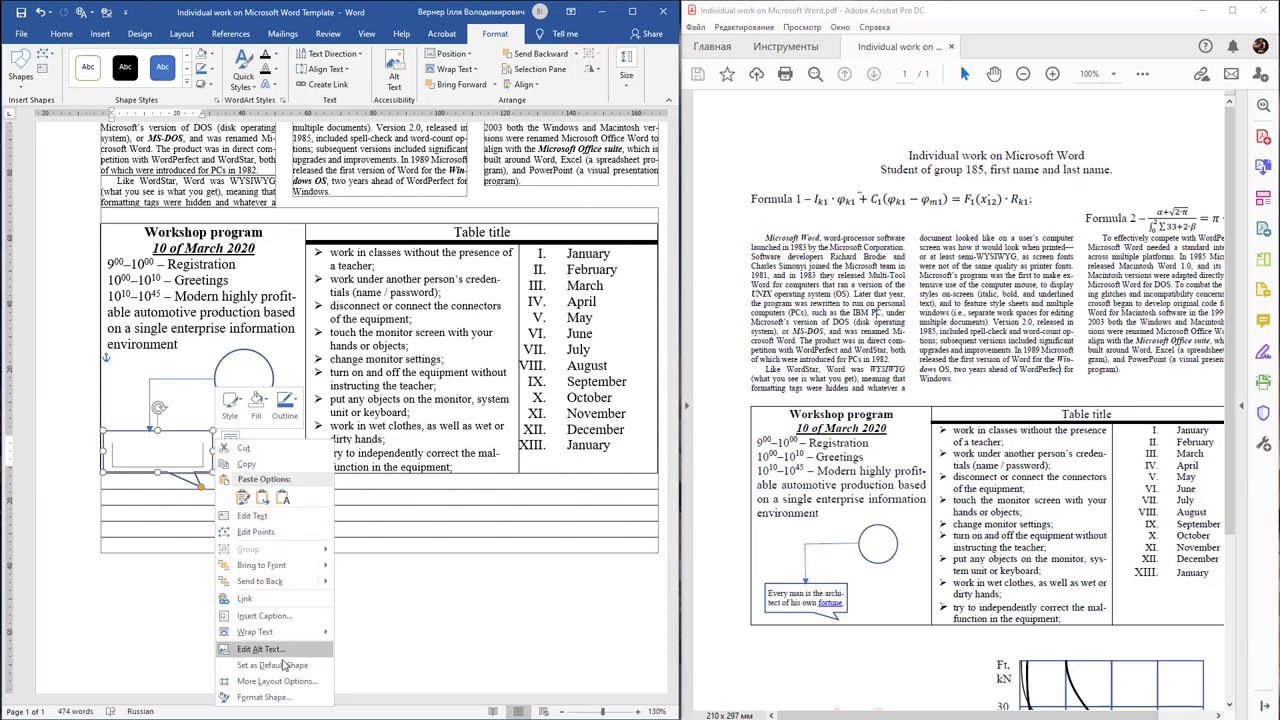
click(280, 697)
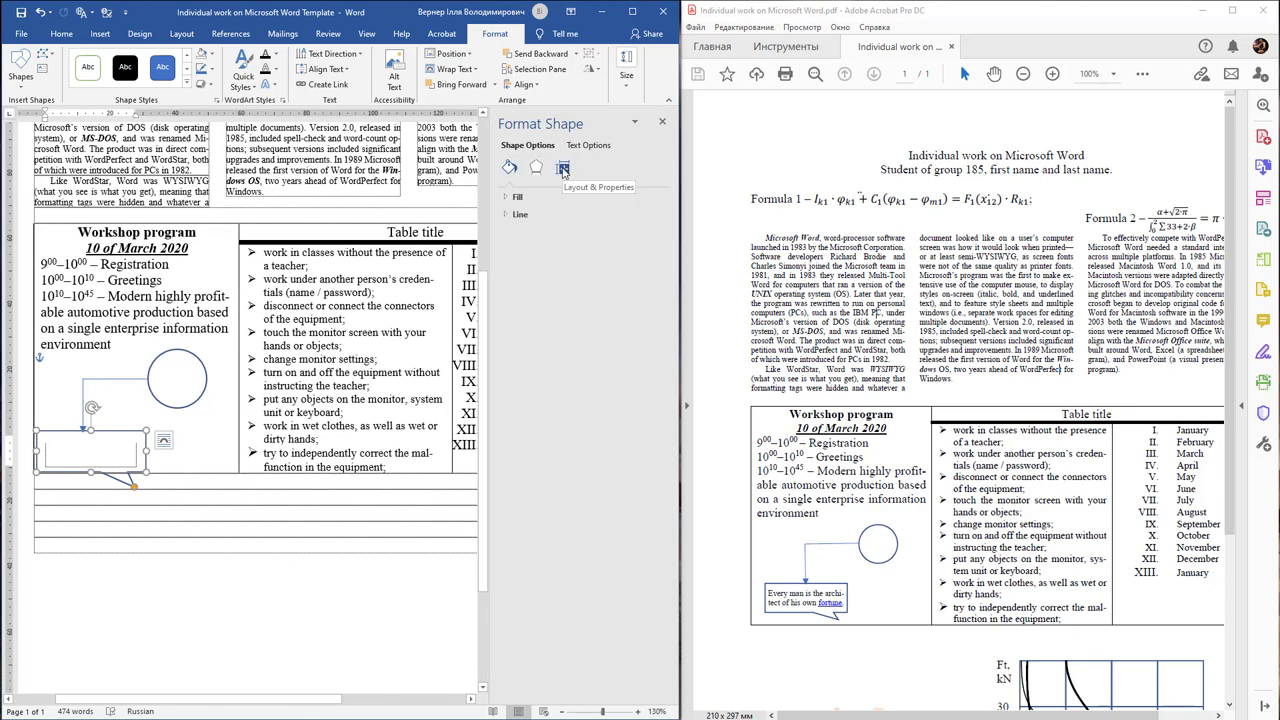
click(563, 169)
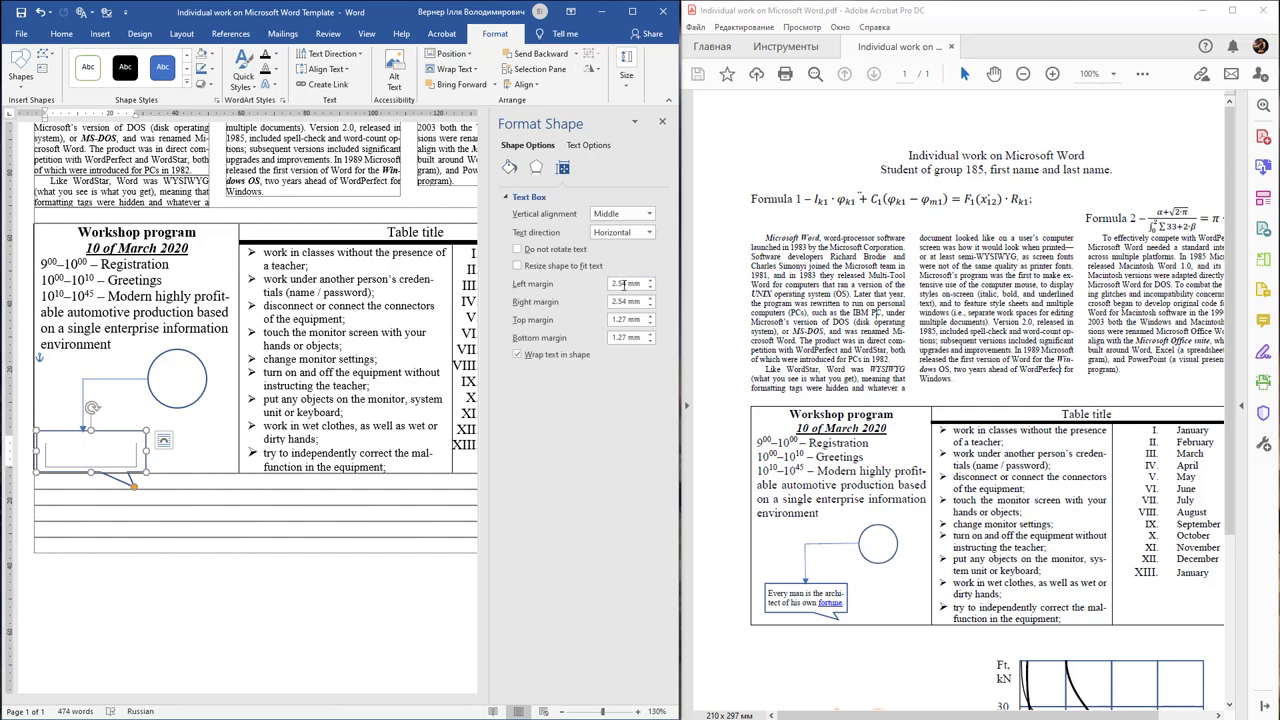
double_click(624, 284)
double_click(624, 284)
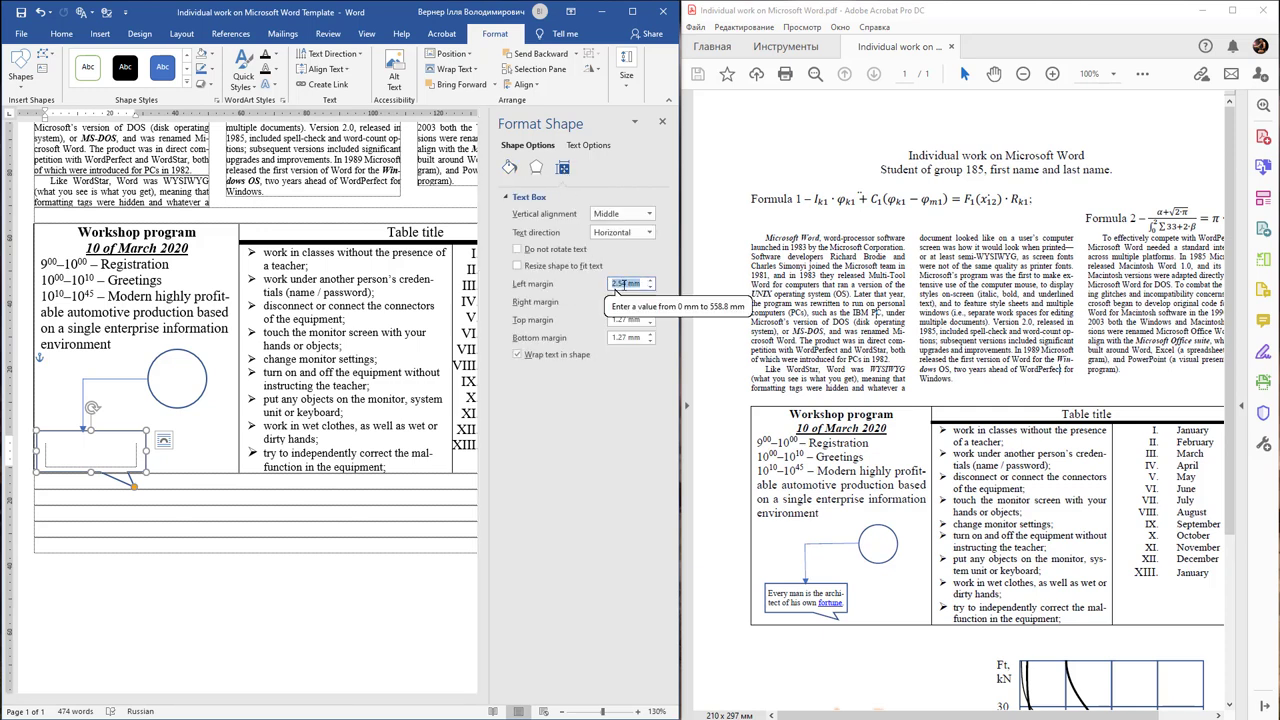
text(0)
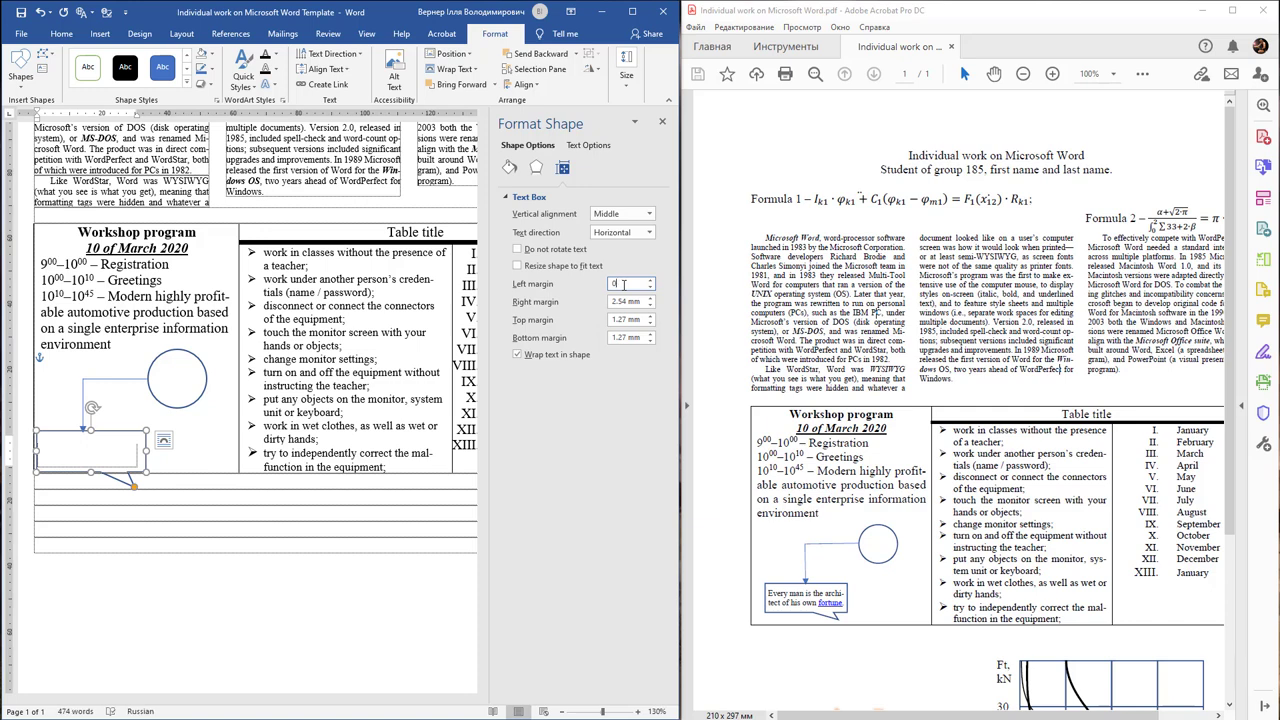
key(Tab)
text(0)
key(Tab)
text(0)
key(Tab)
text(0)
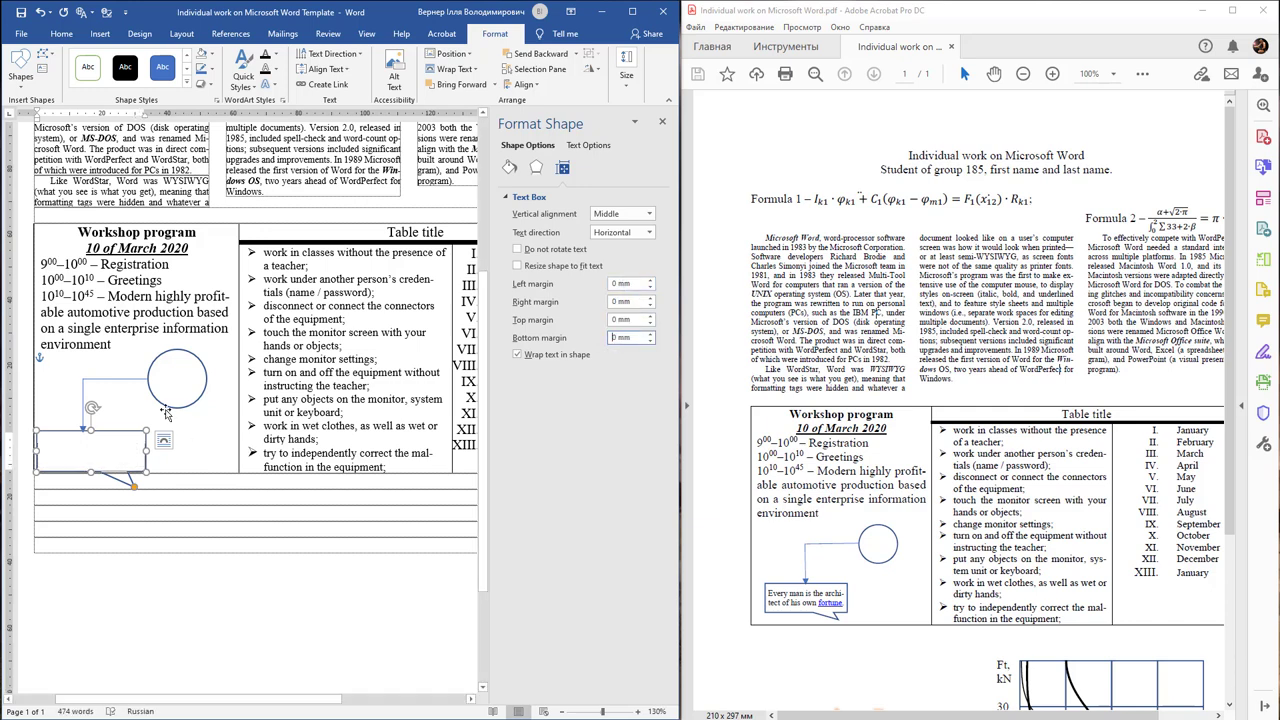
click(100, 451)
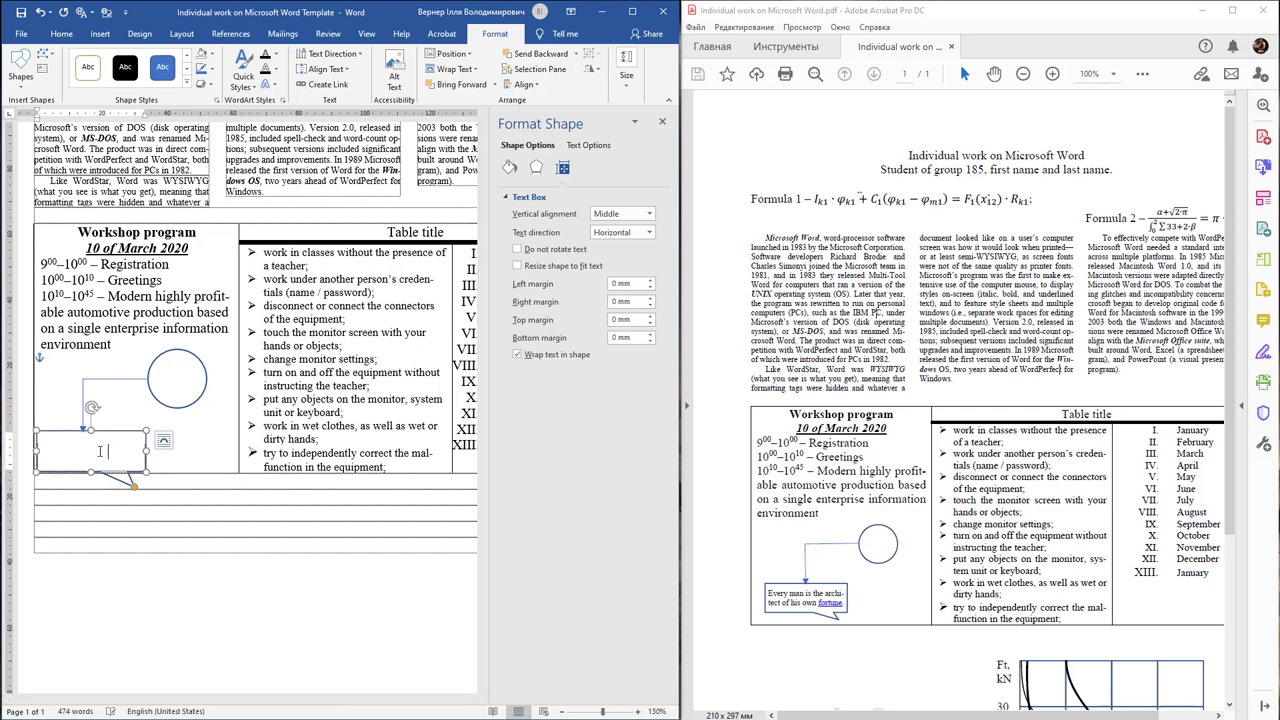
- Select the callout's placeholder text, undoing an accidental paste into it
double_click(100, 451)
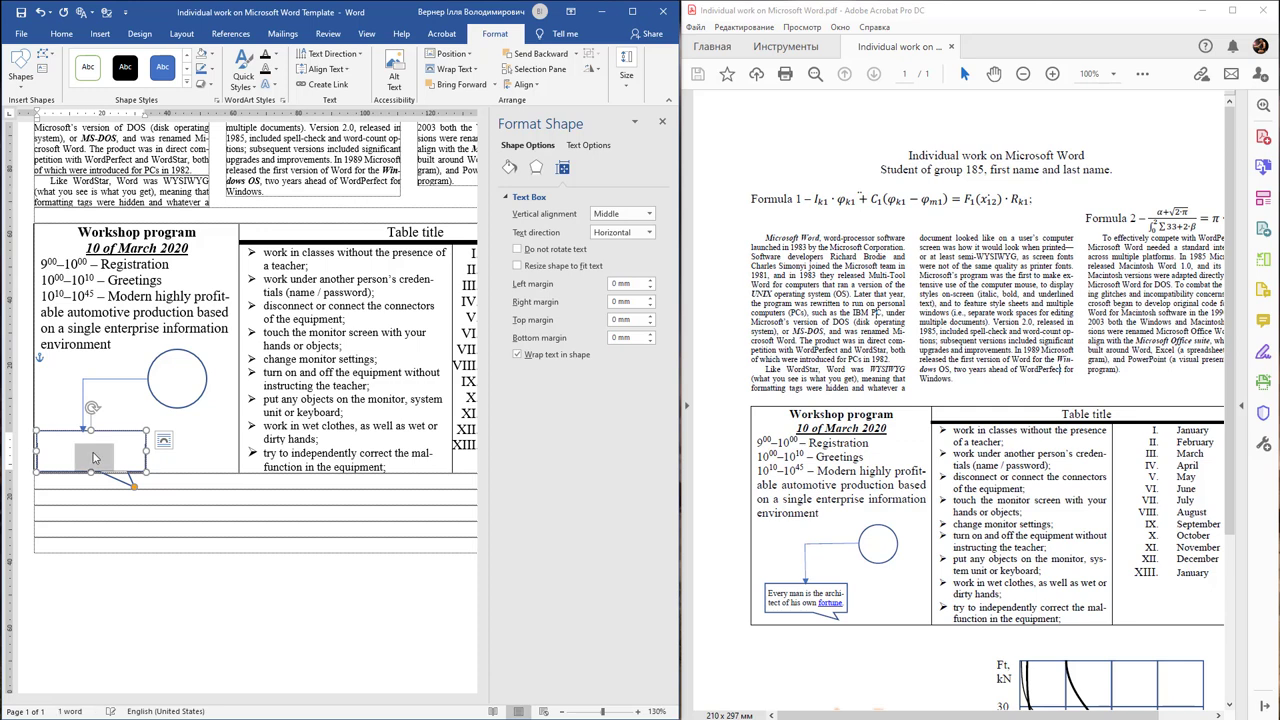
click(276, 57)
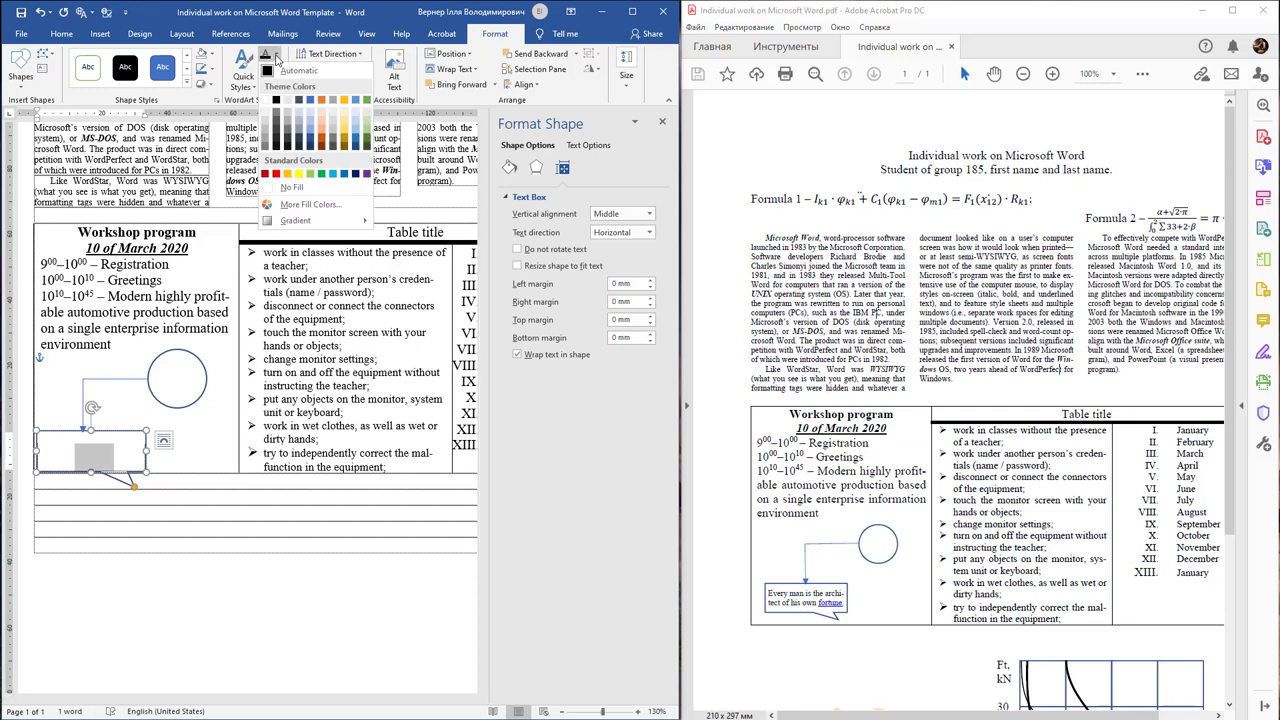
click(276, 57)
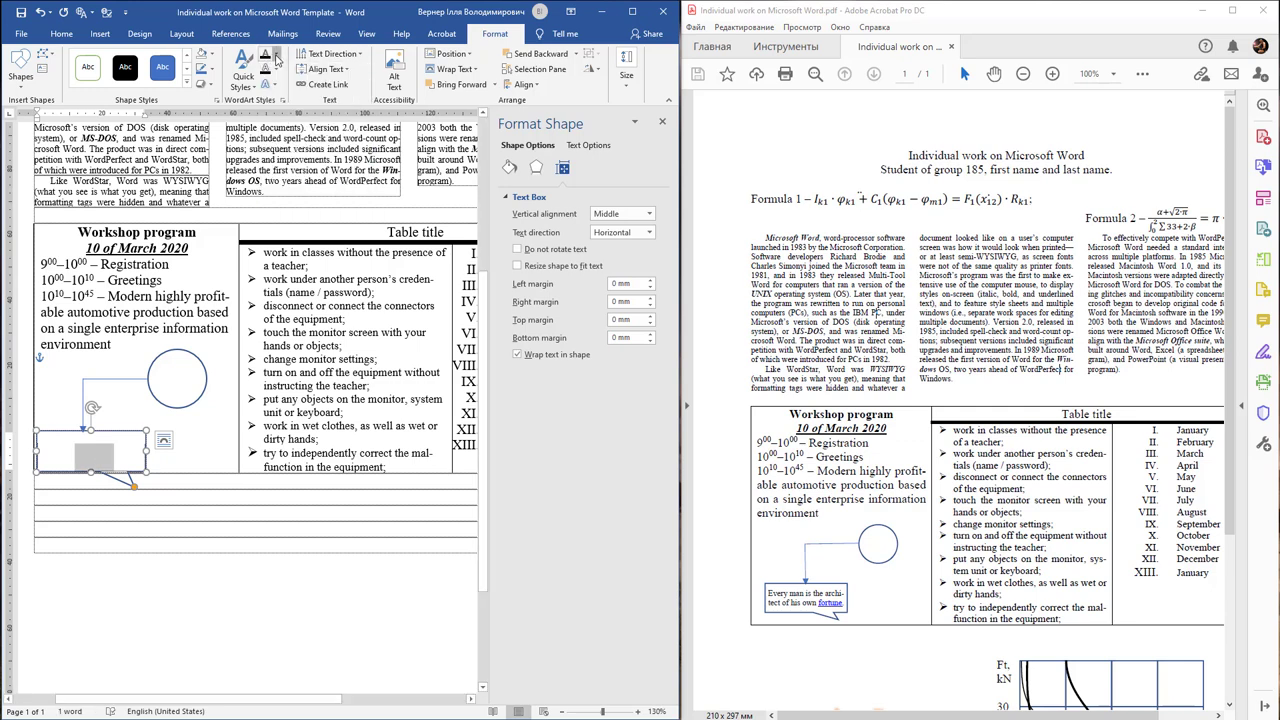
click(62, 34)
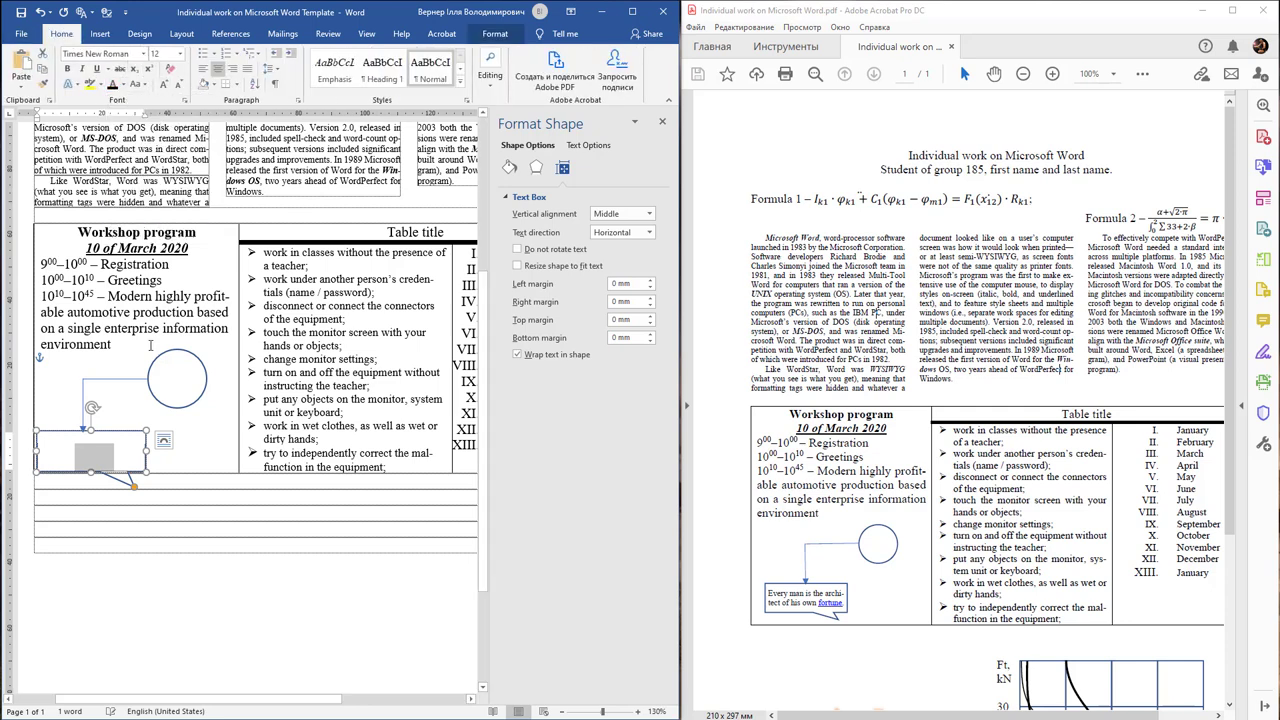
click(121, 457)
key(ctrl+v)
key(ctrl+z)
- Give the callout's placeholder letter 'a' a font colour and a 10 pt size
scroll(300, 505, up, 1)
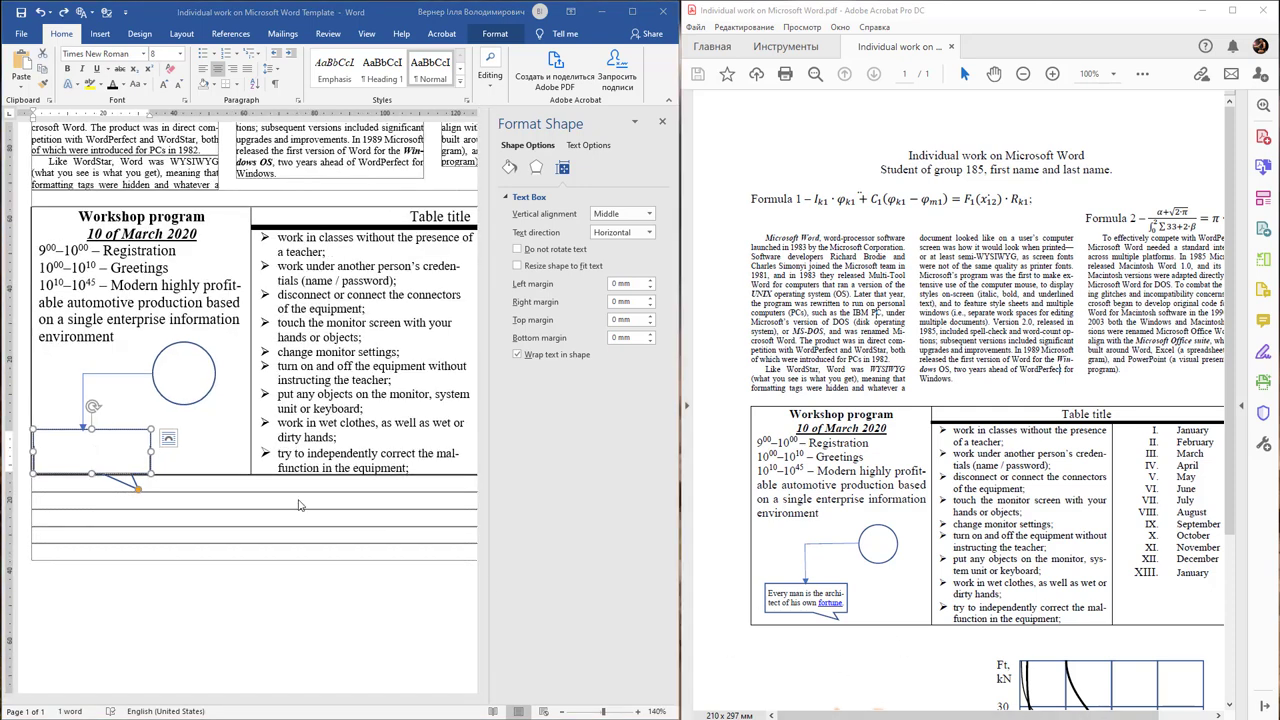
double_click(93, 455)
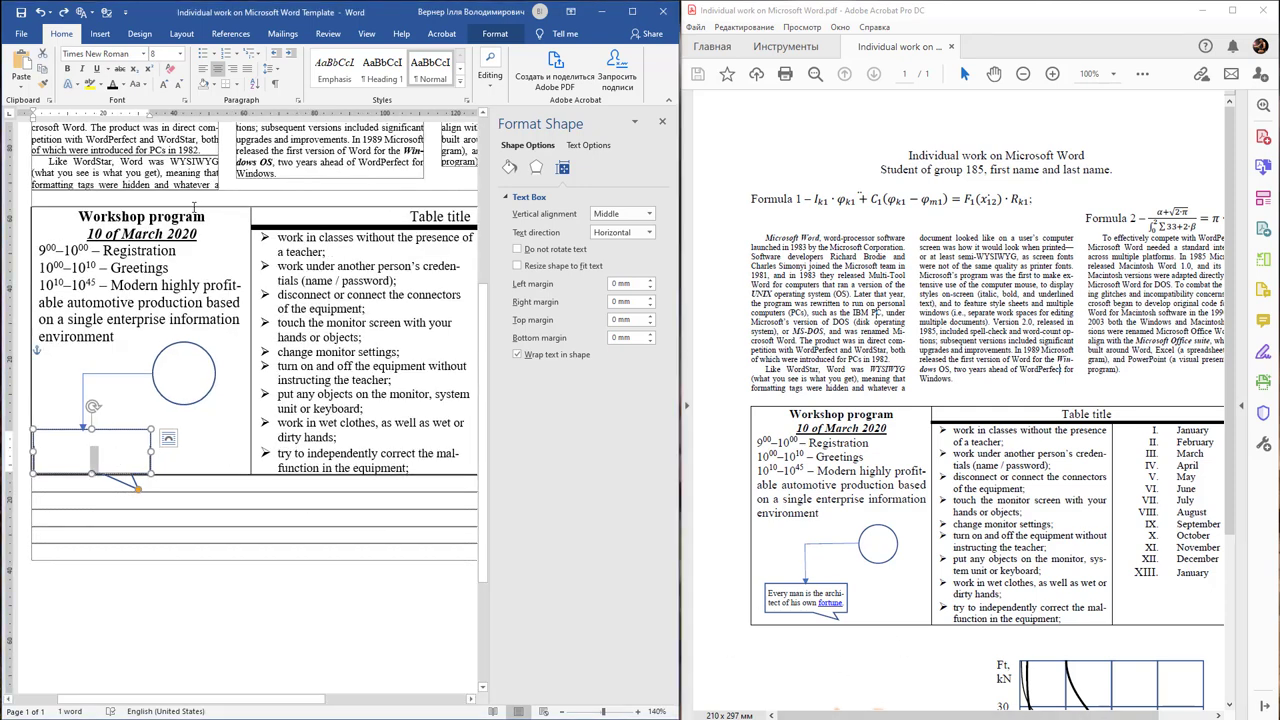
click(122, 85)
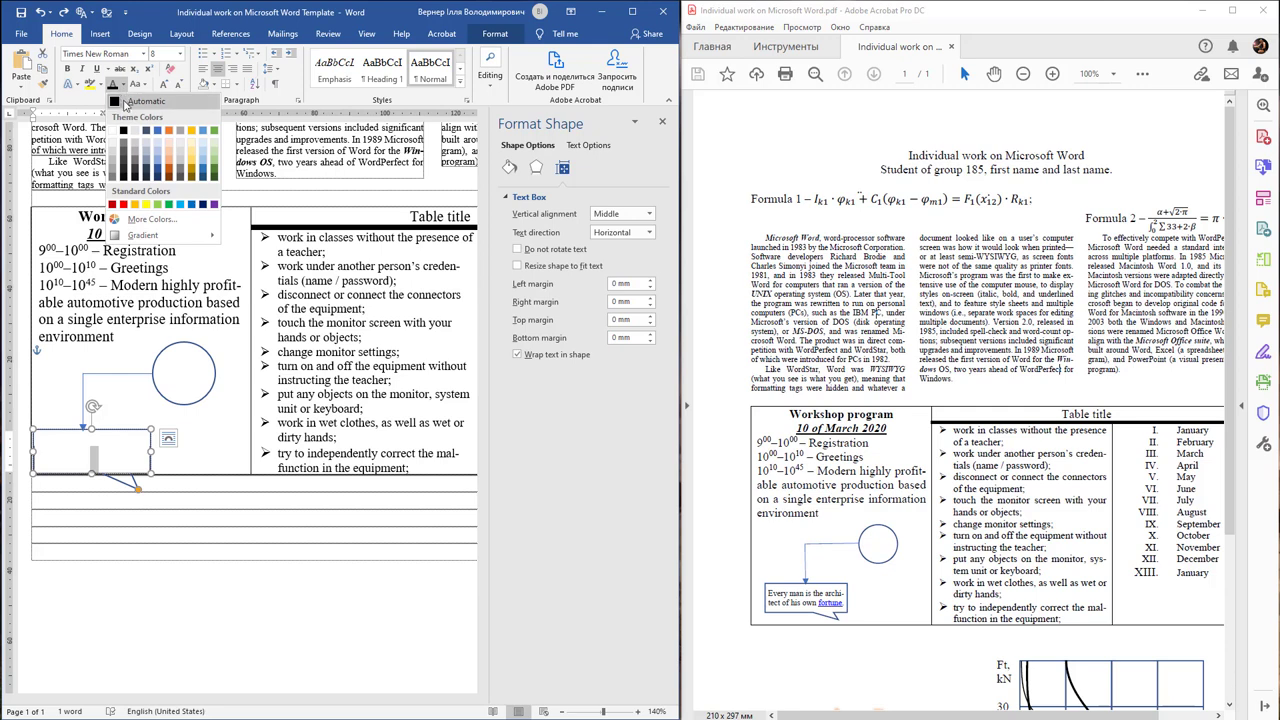
click(123, 131)
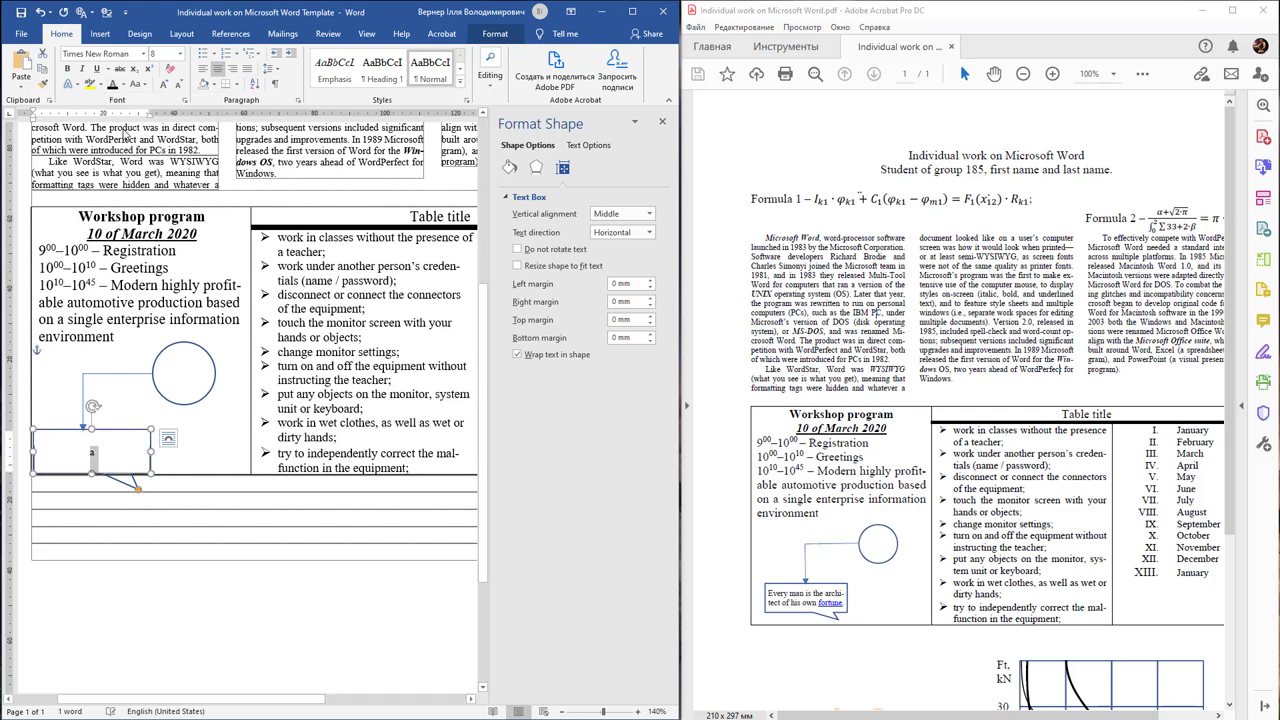
click(93, 449)
click(180, 54)
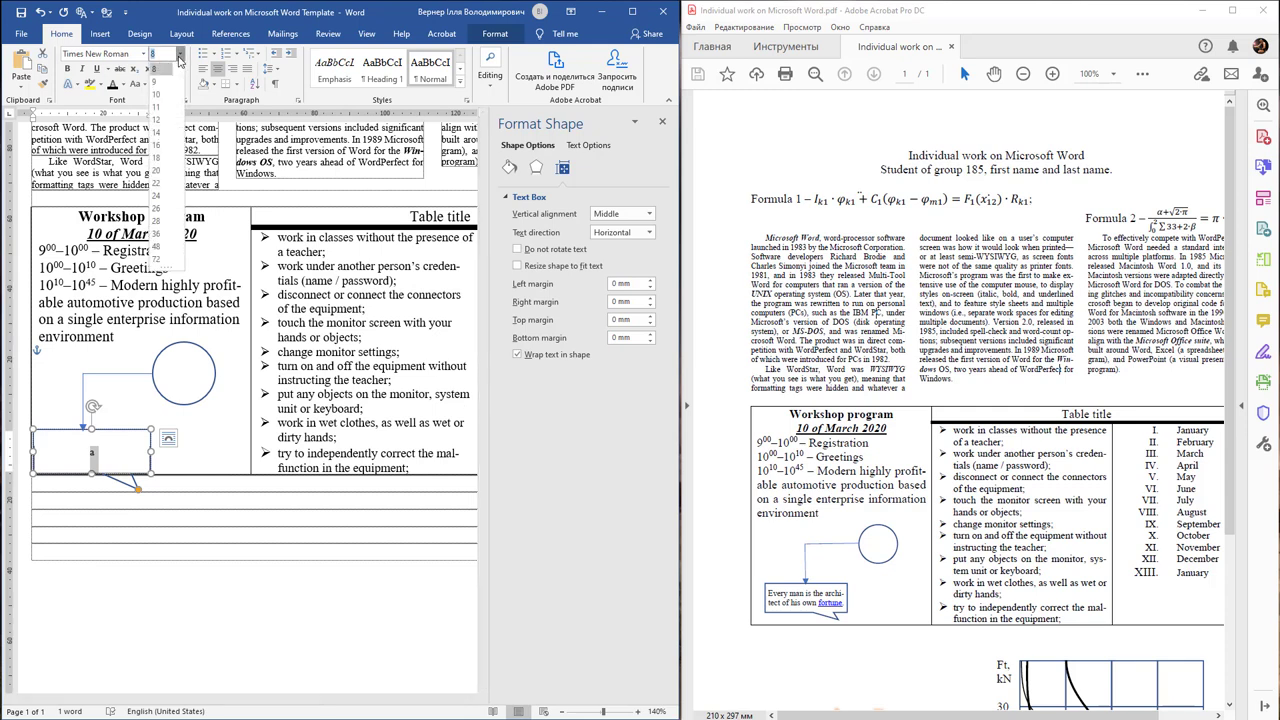
click(169, 94)
scroll(113, 455, up, 3)
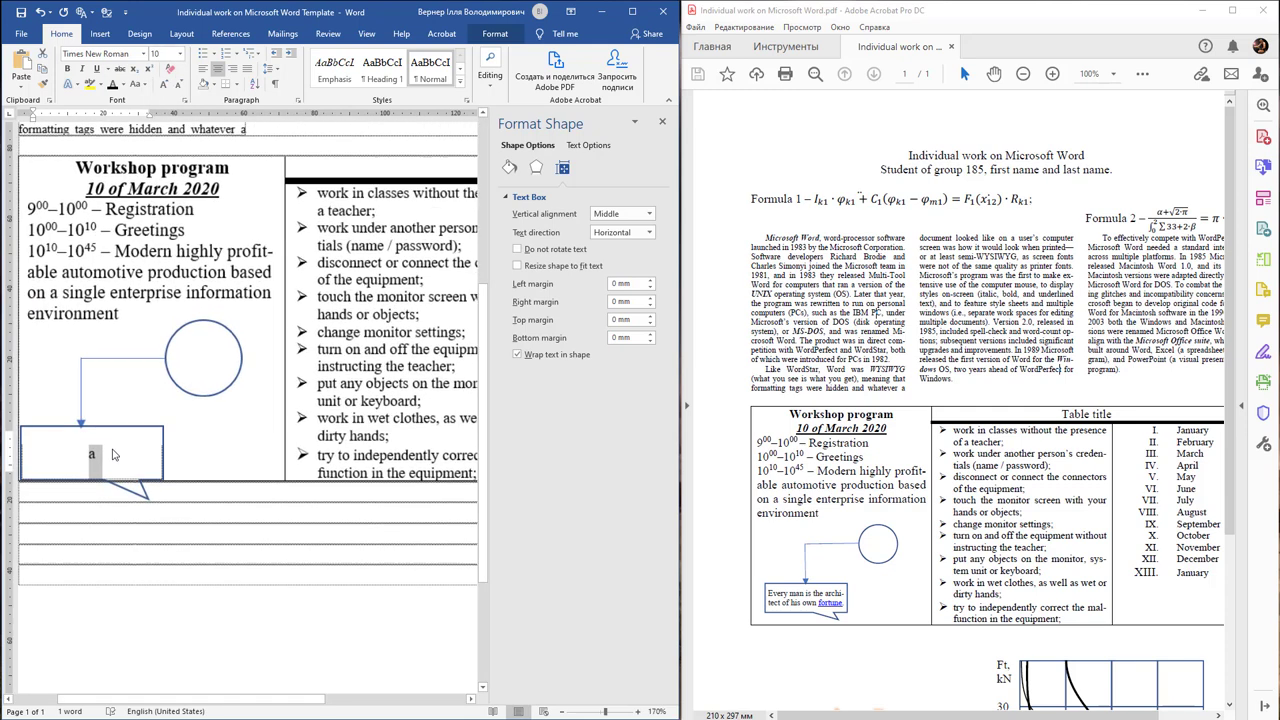
- Replace the callout placeholder with 'Every man is architect of his own fortune.' and close Format Shape
key(BackSpace)
text(E)
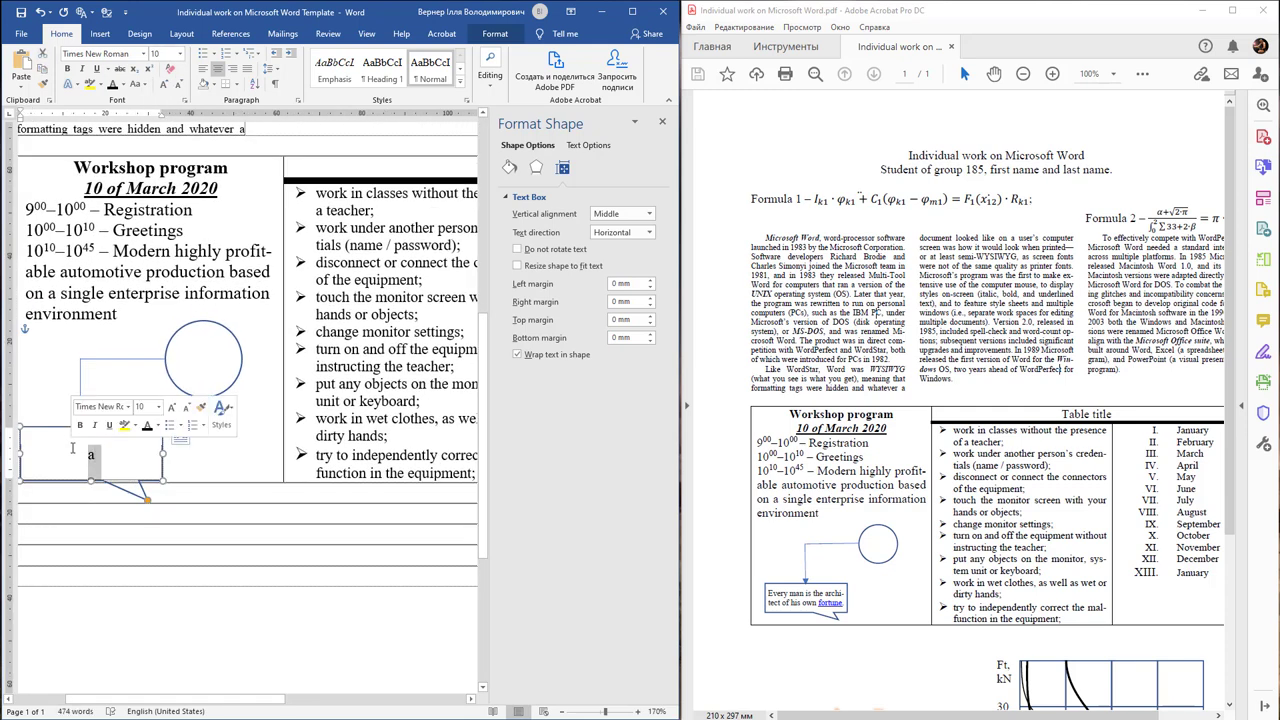
text(ver)
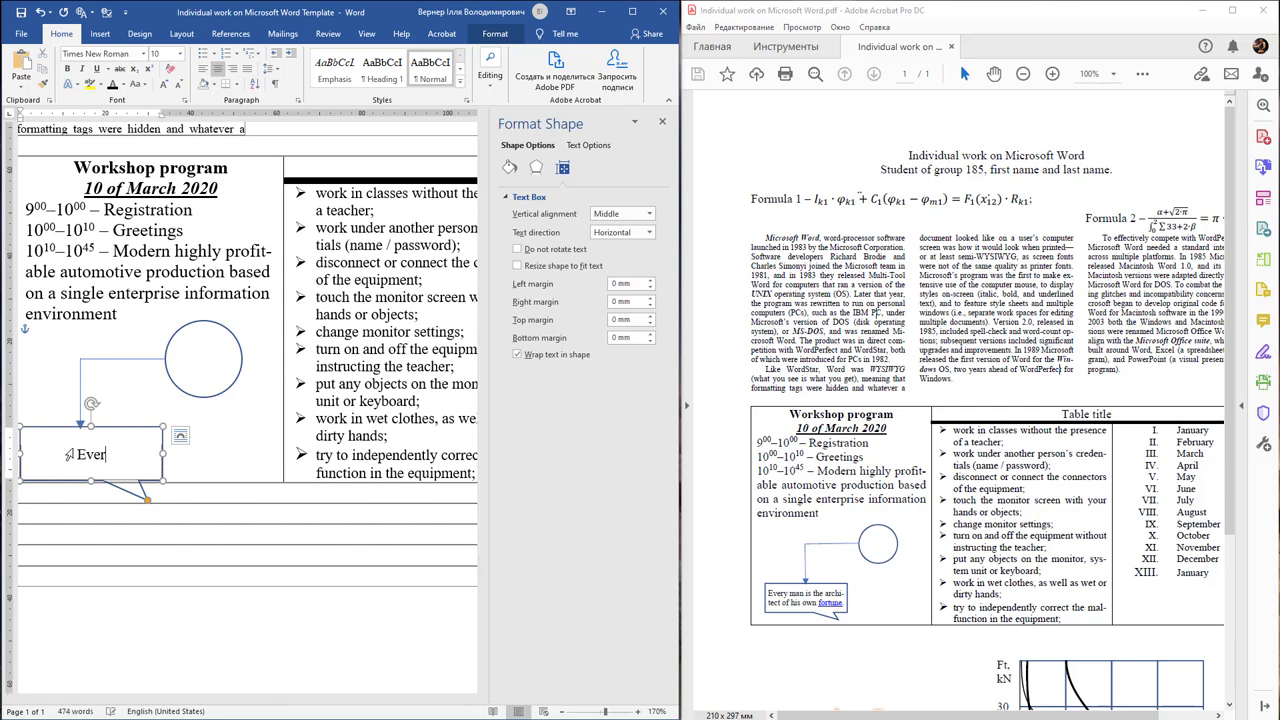
text(y man)
text( is )
text(arch)
text(itect)
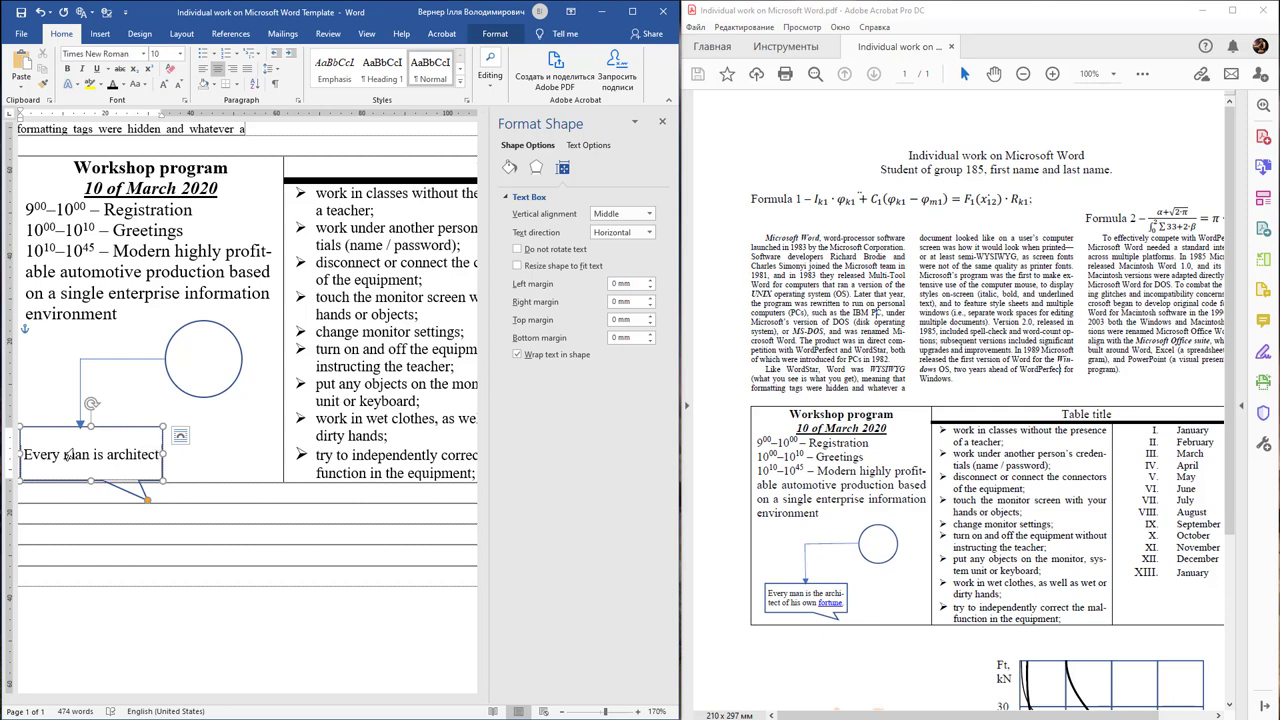
text( of h)
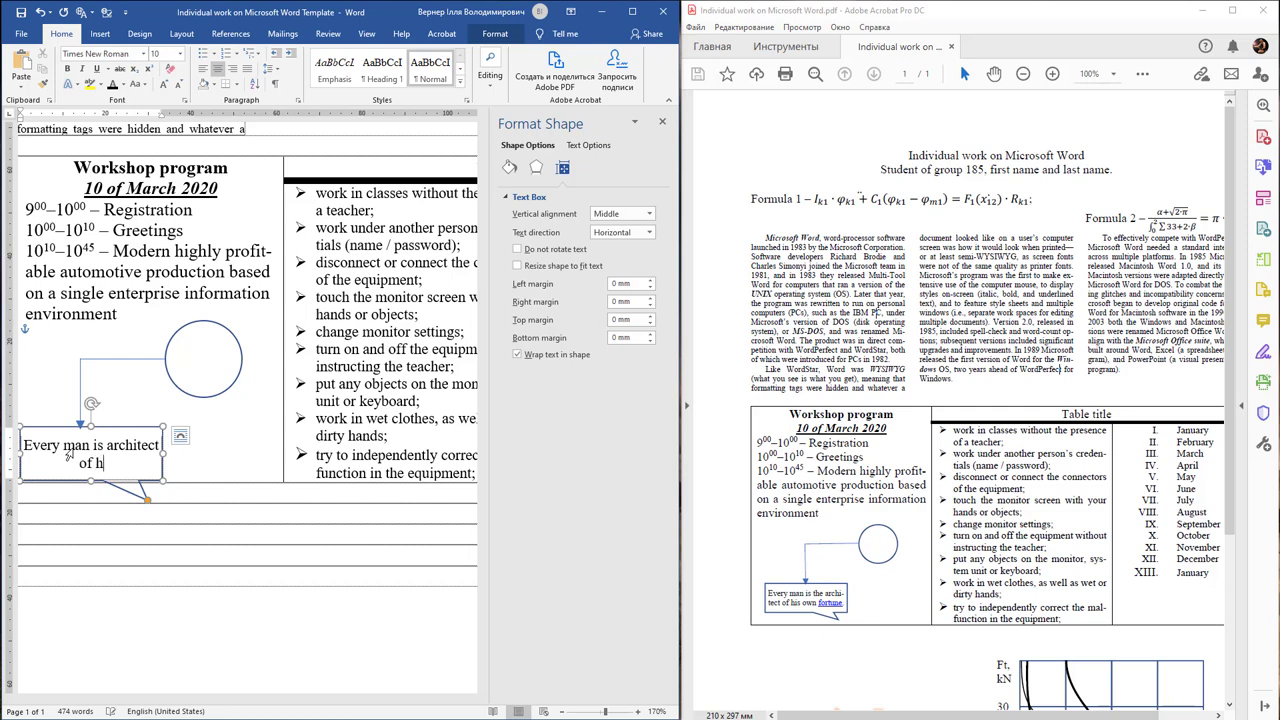
text(is ow)
text(n fort)
text(une)
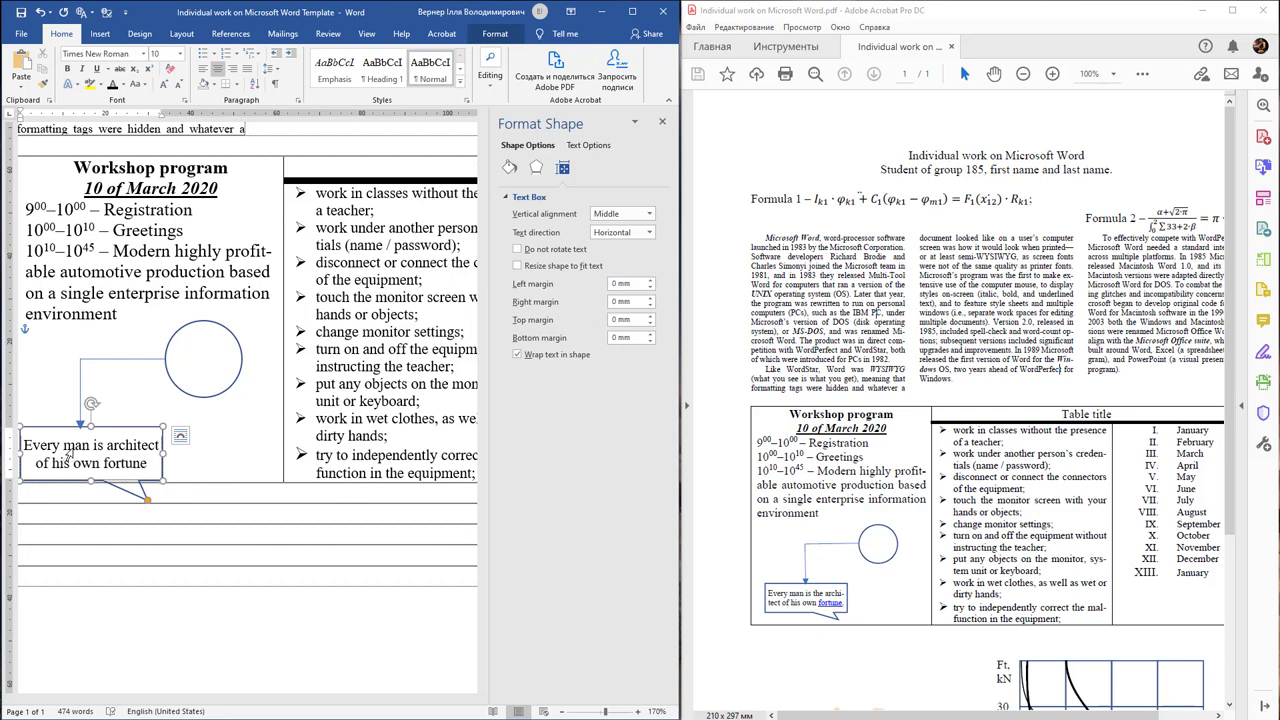
text(.)
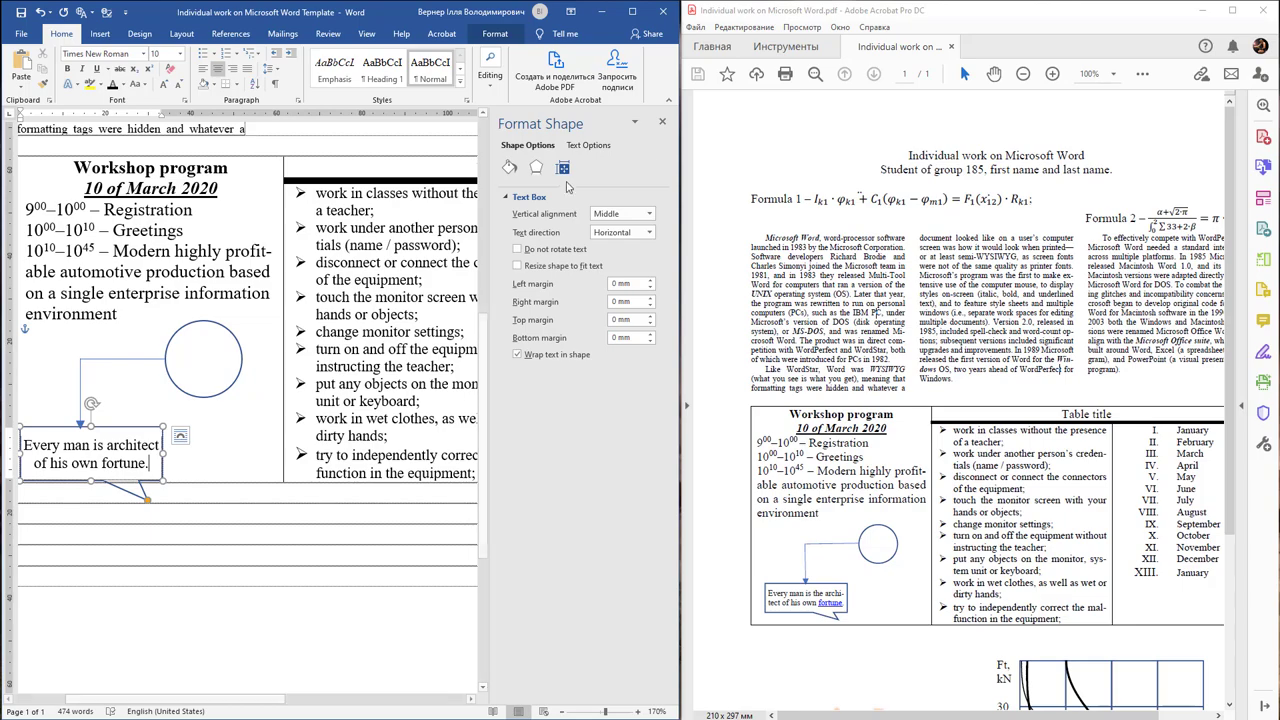
click(662, 121)
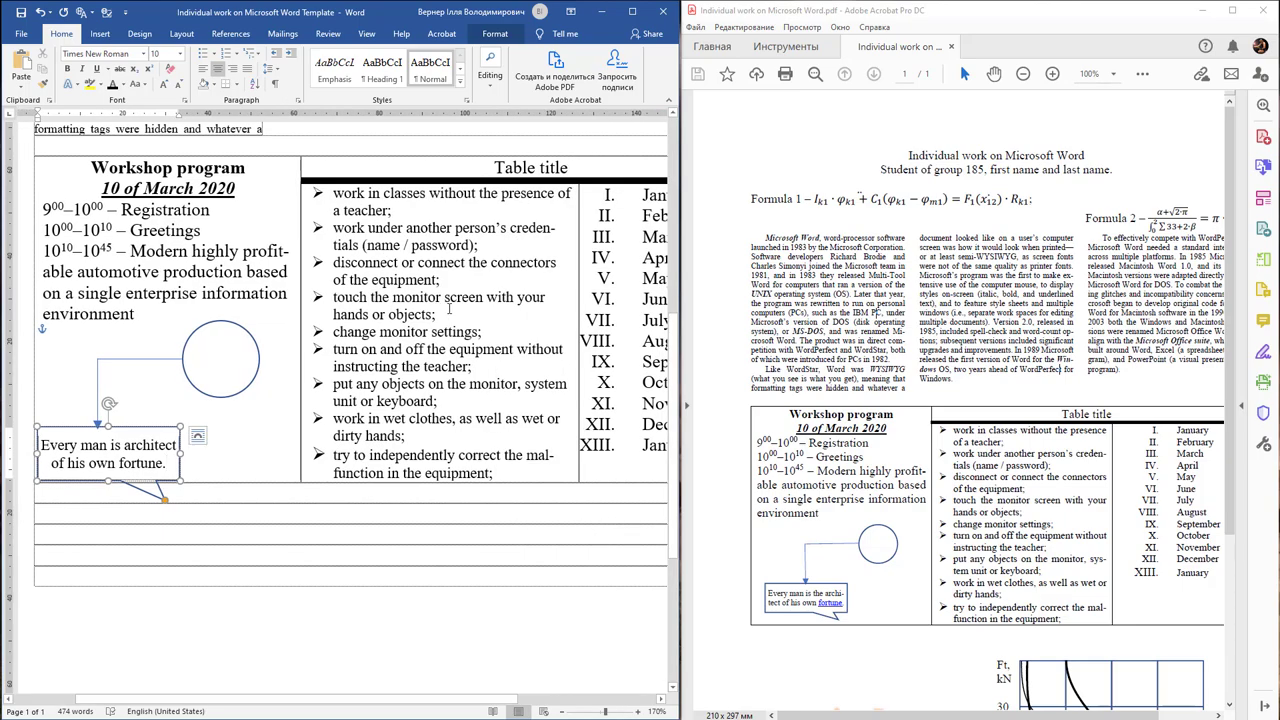
- Set the bulleted list in the table's middle column to 12 pt
scroll(449, 309, down, 7)
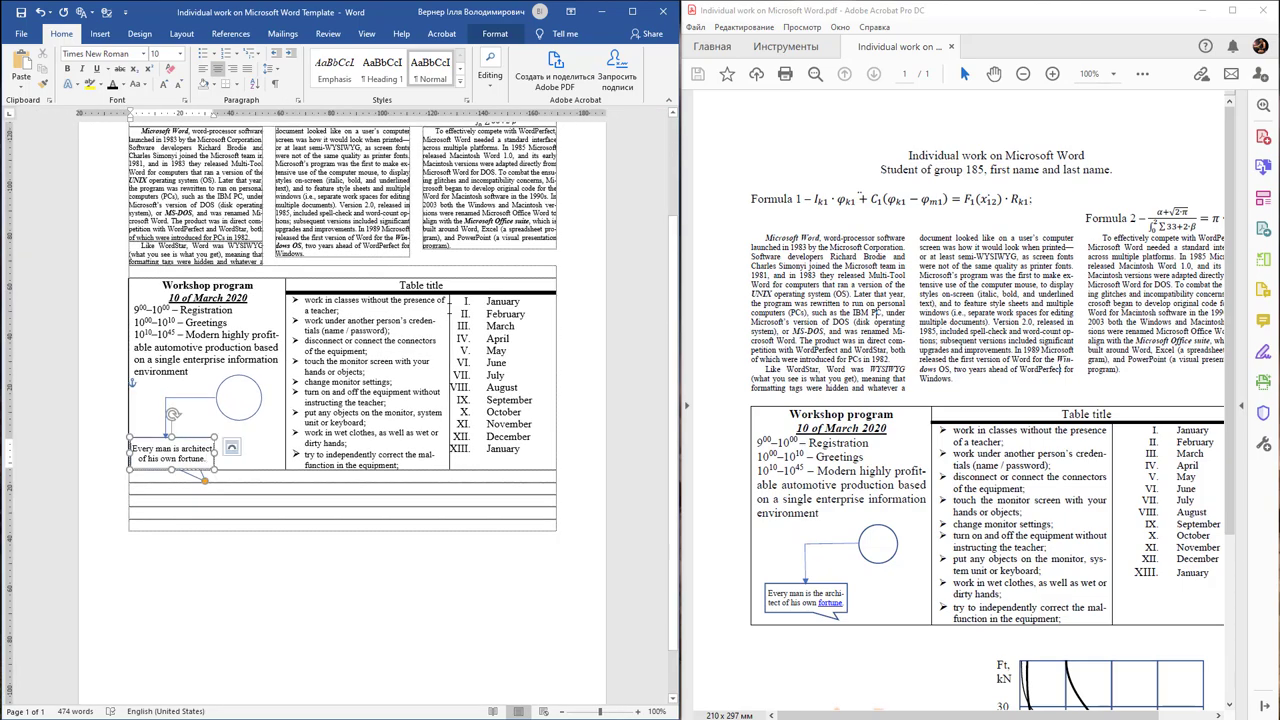
scroll(416, 325, down, 2)
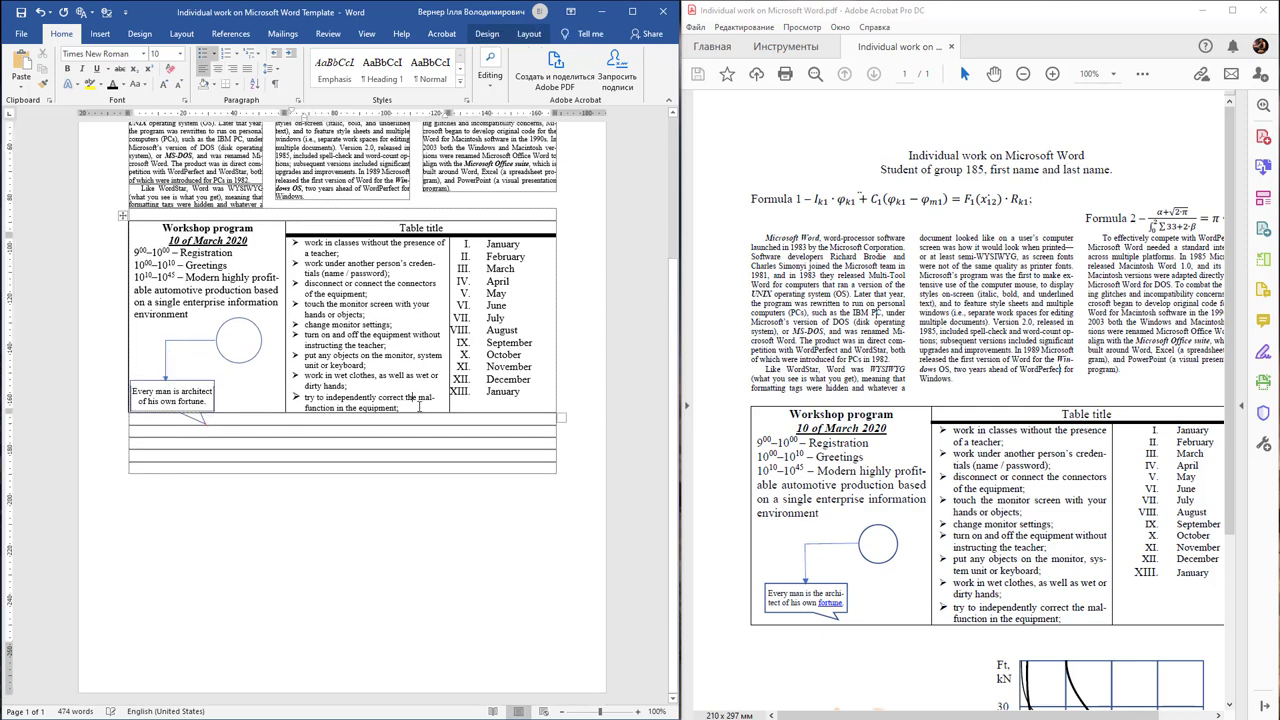
drag(416, 408, 302, 242)
click(163, 55)
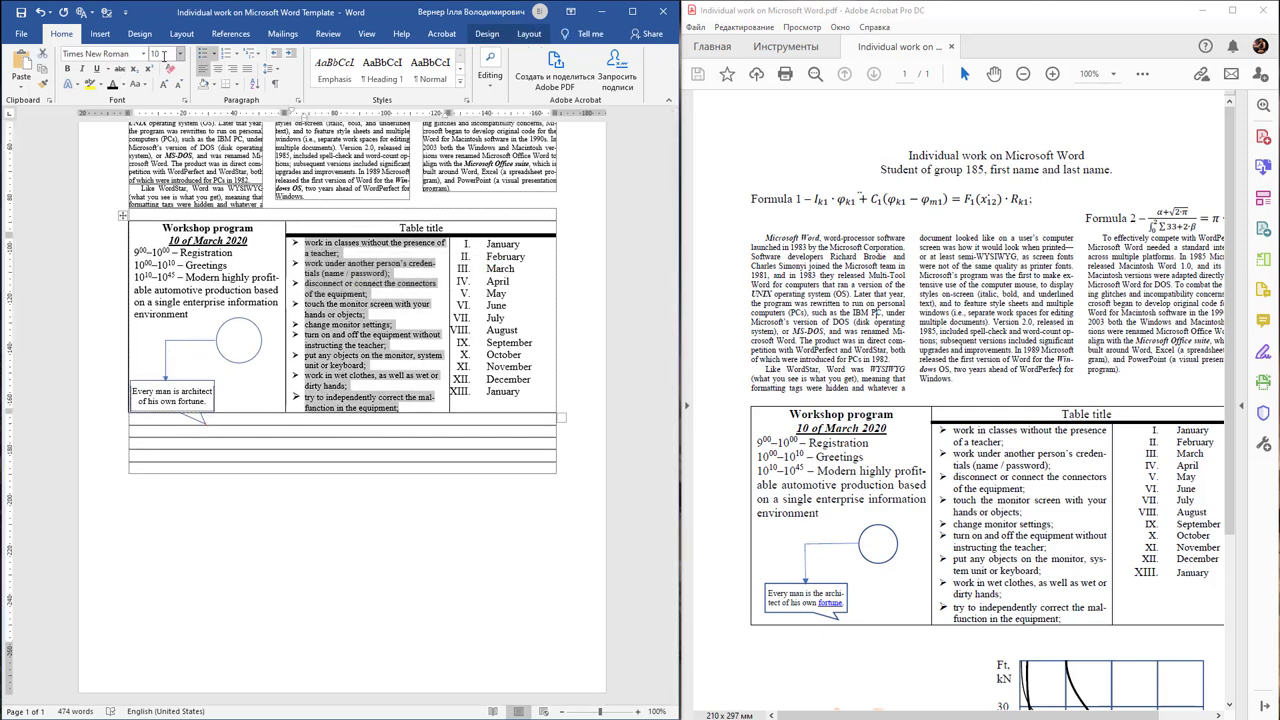
text(12)
key(Return)
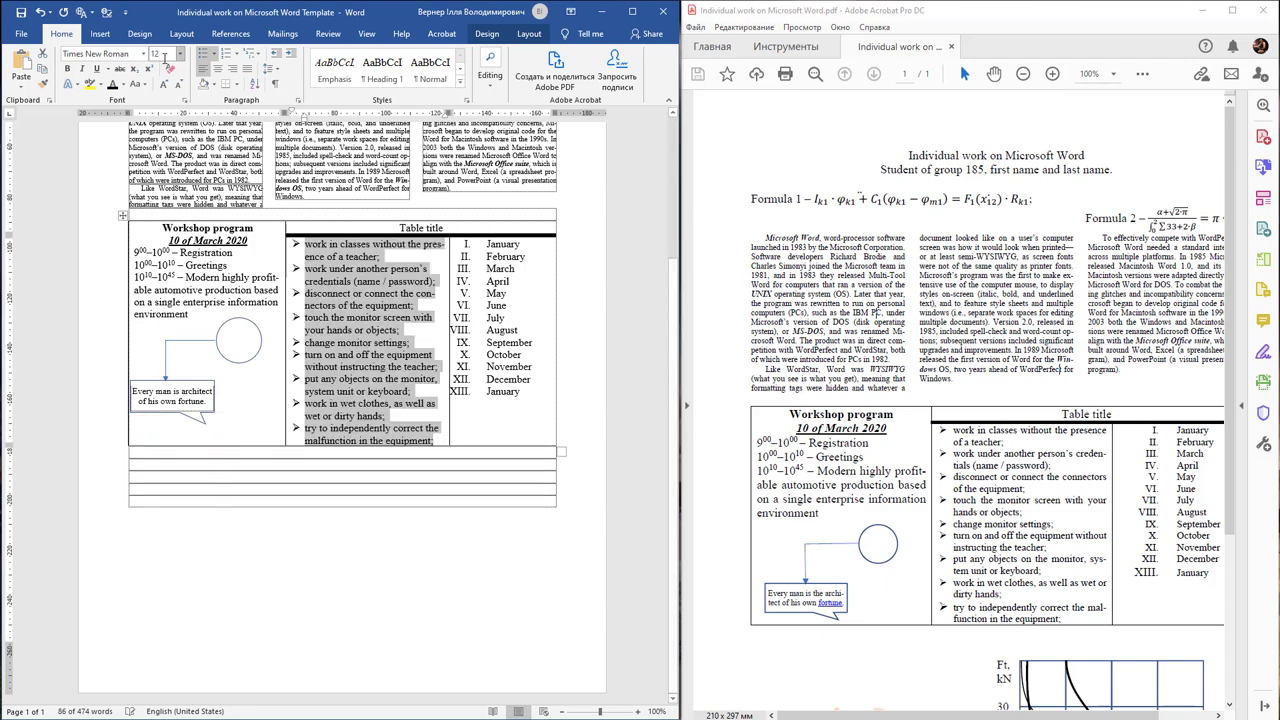
click(419, 355)
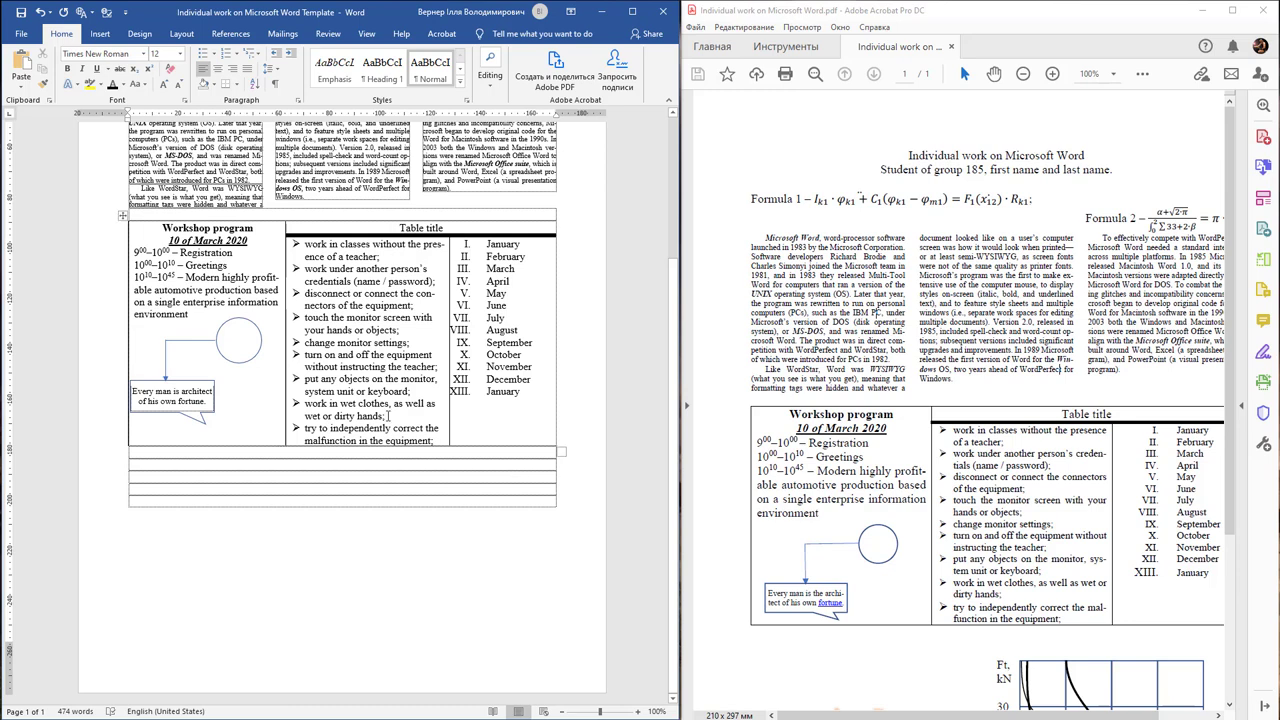
- Compare the rewrapped 12 pt list against the PDF sample's layout
scroll(396, 398, up, 5)
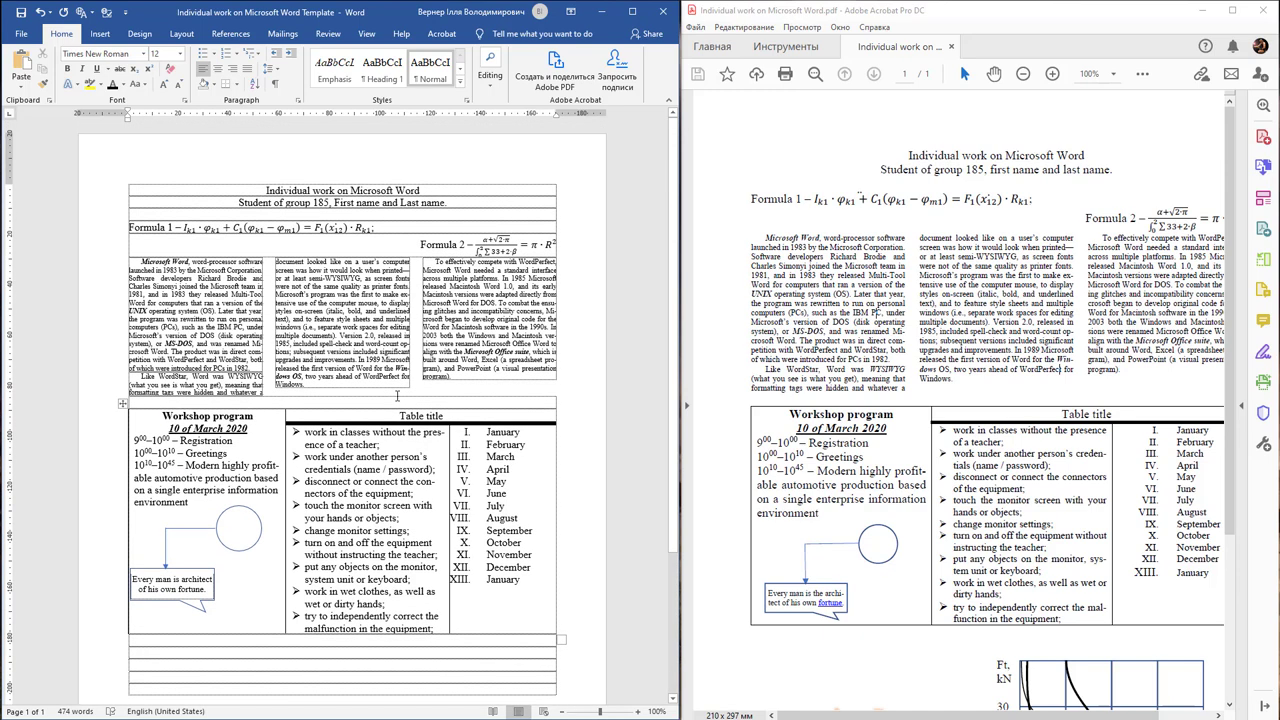
scroll(396, 397, down, 1)
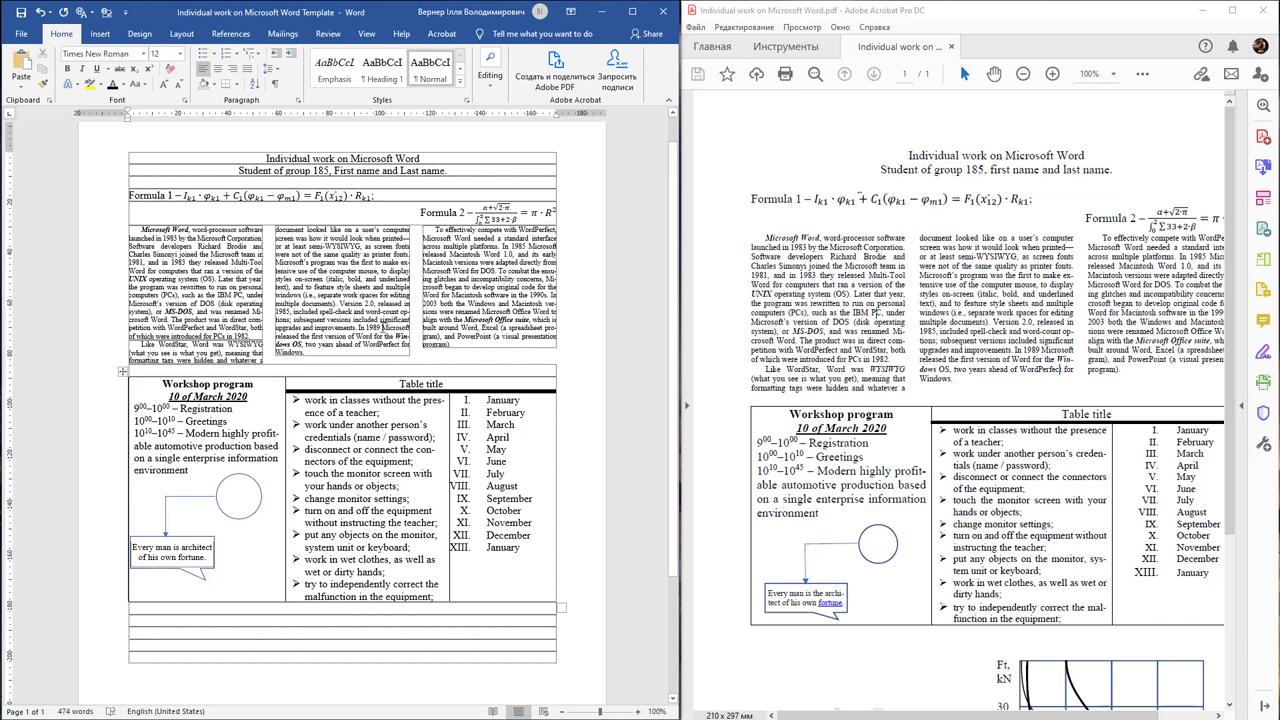
scroll(381, 327, down, 2)
scroll(381, 327, down, 1)
click(913, 316)
scroll(913, 316, down, 3)
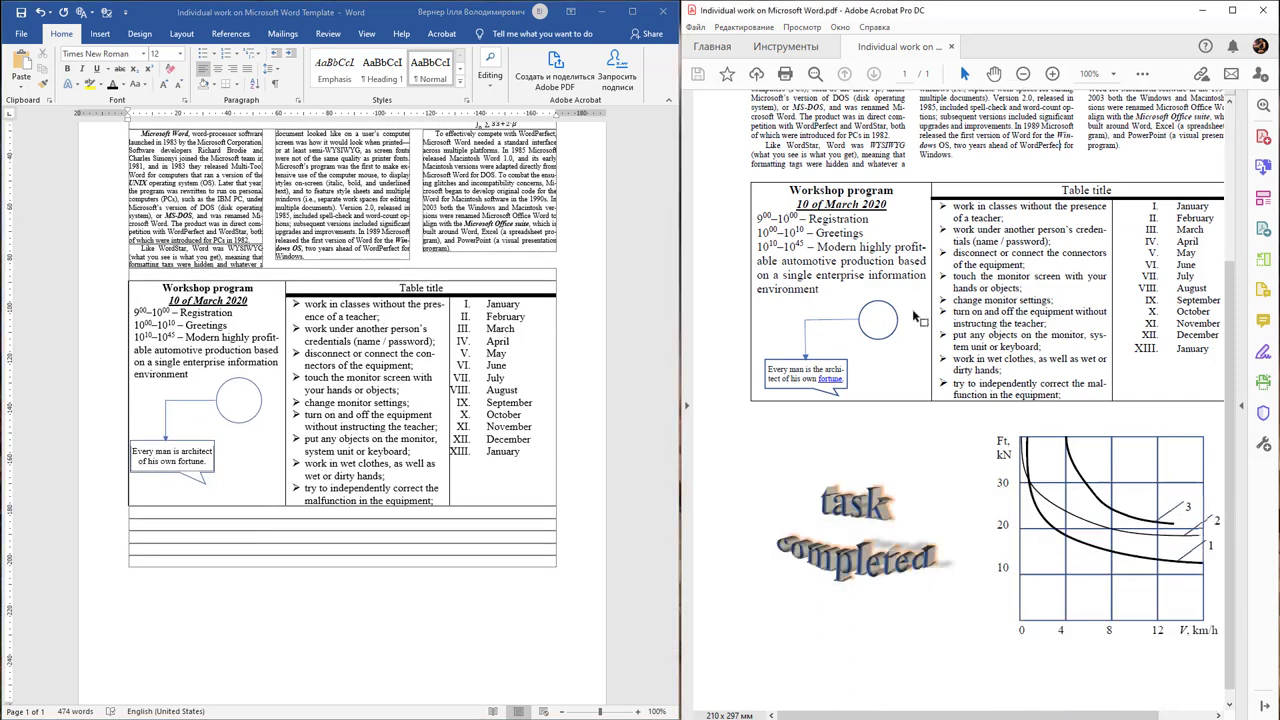